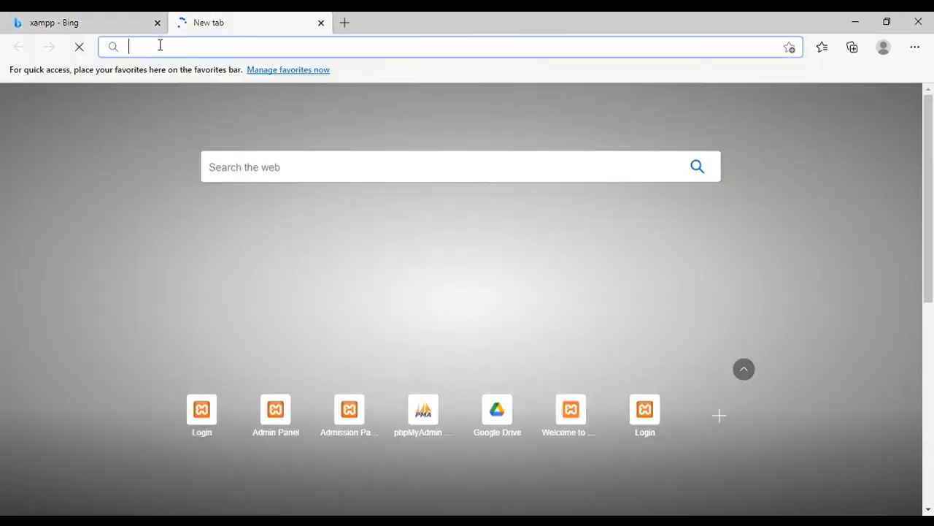
# - Search the web for xampp and open the Apache Friends download page to review the Windows versions
pyautogui.write('xa')
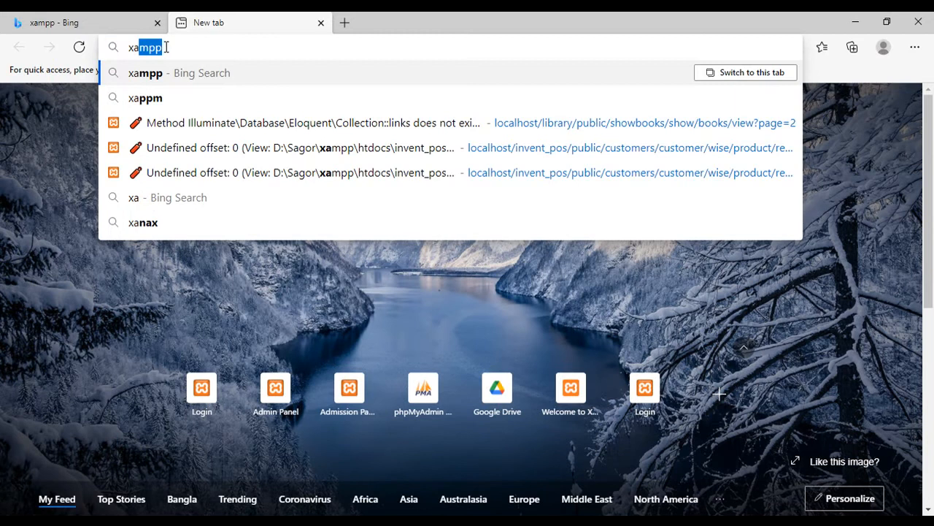
pyautogui.press('Return')
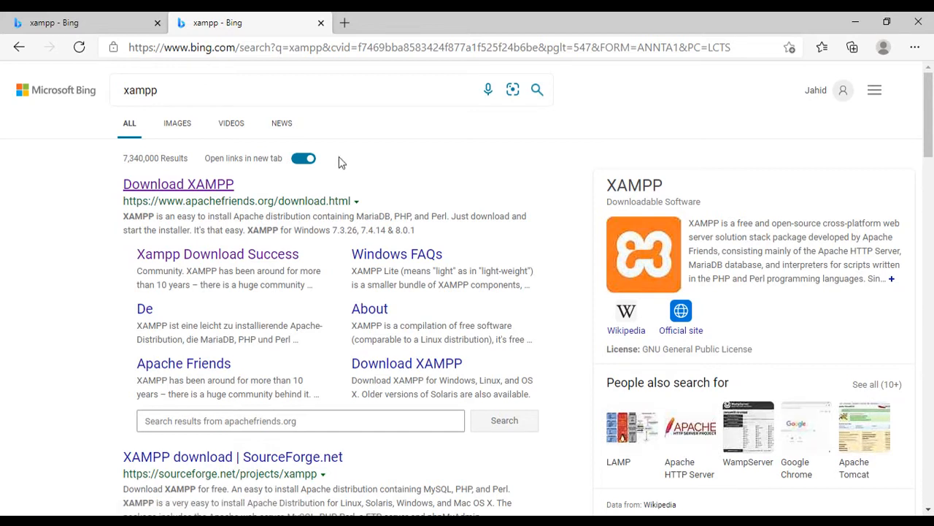
pyautogui.click(216, 185)
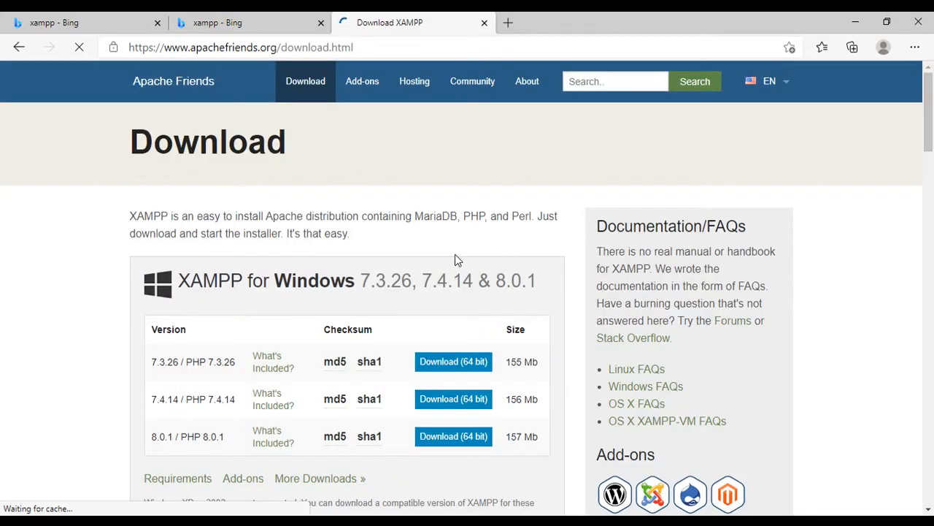
pyautogui.scroll(-1, 437, 256)
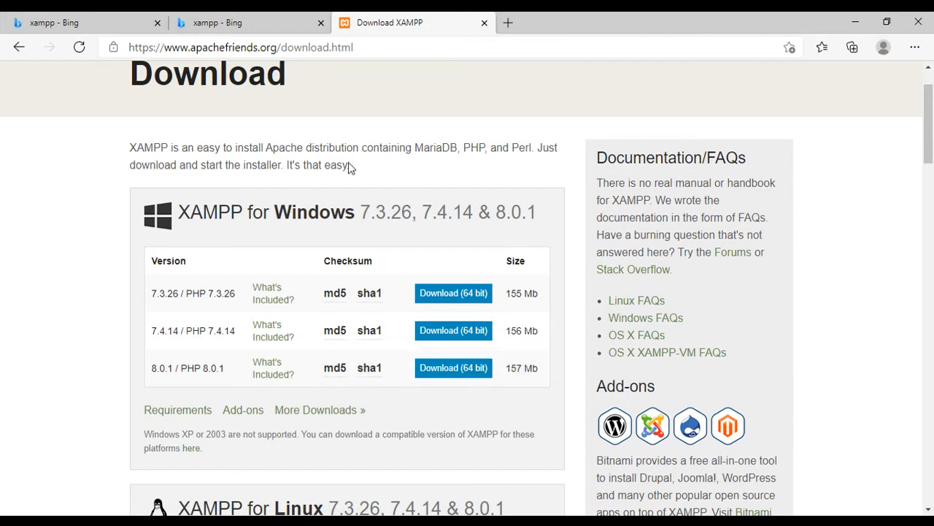
pyautogui.scroll(-1, 329, 302)
pyautogui.scroll(1, 394, 281)
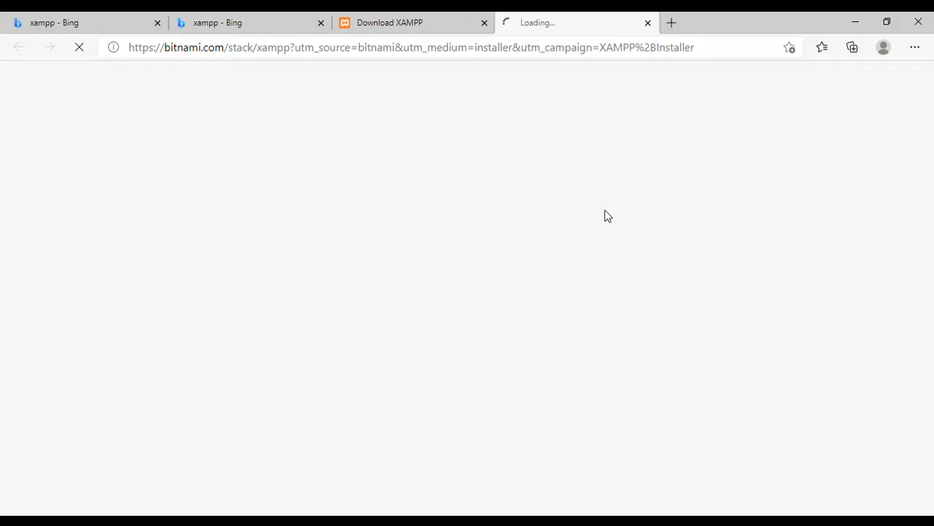
# - Minimize the screen recorder window and close the phpMyAdmin browser tab
pyautogui.click(843, 26)
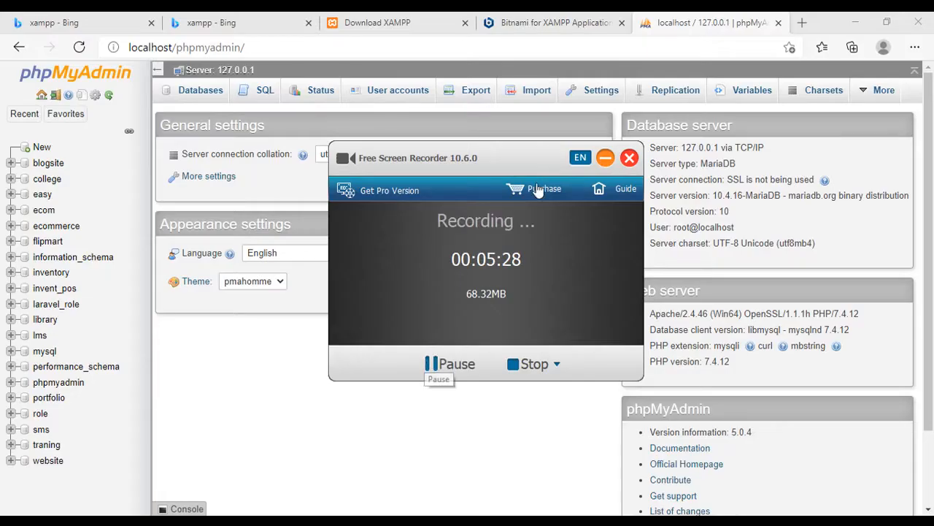
pyautogui.click(603, 159)
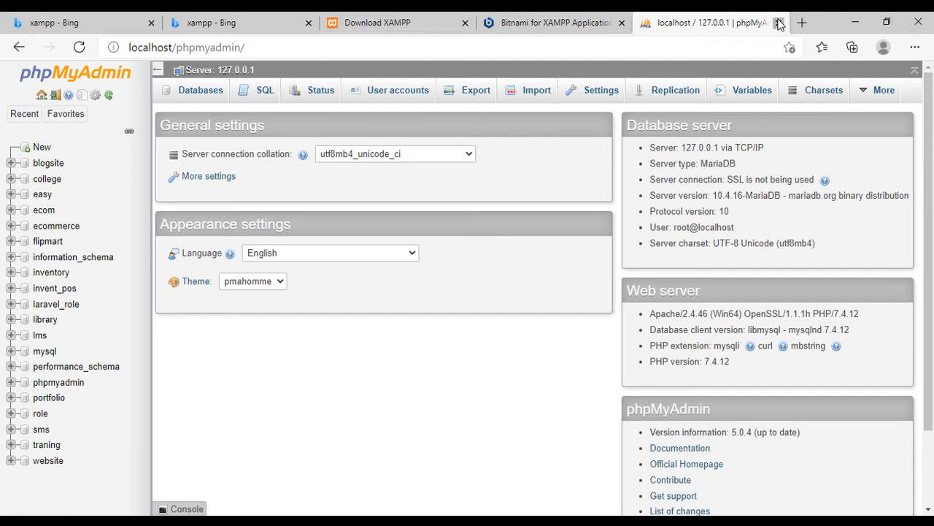
pyautogui.click(779, 24)
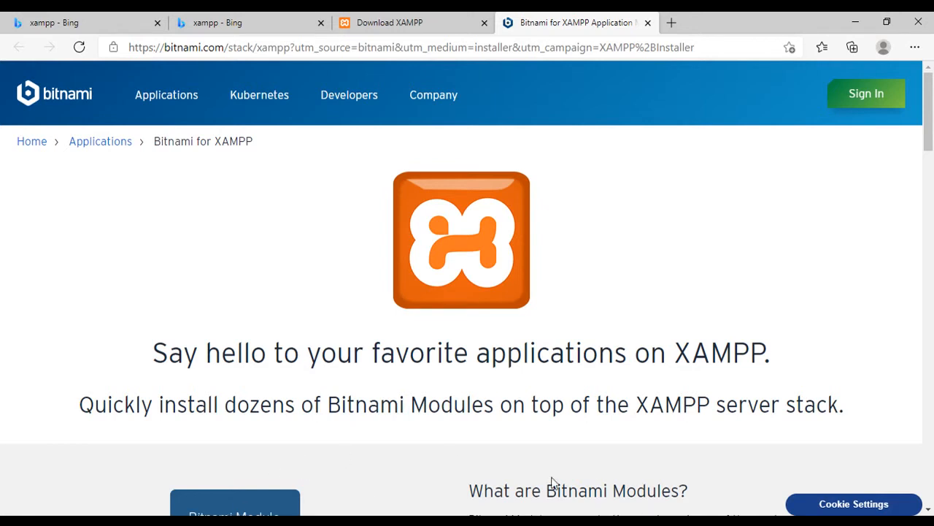
# - Try to reach the XAMPP Control Panel through its system tray icon, dismiss the error dialogs and close the unresponsive program
pyautogui.click(714, 523)
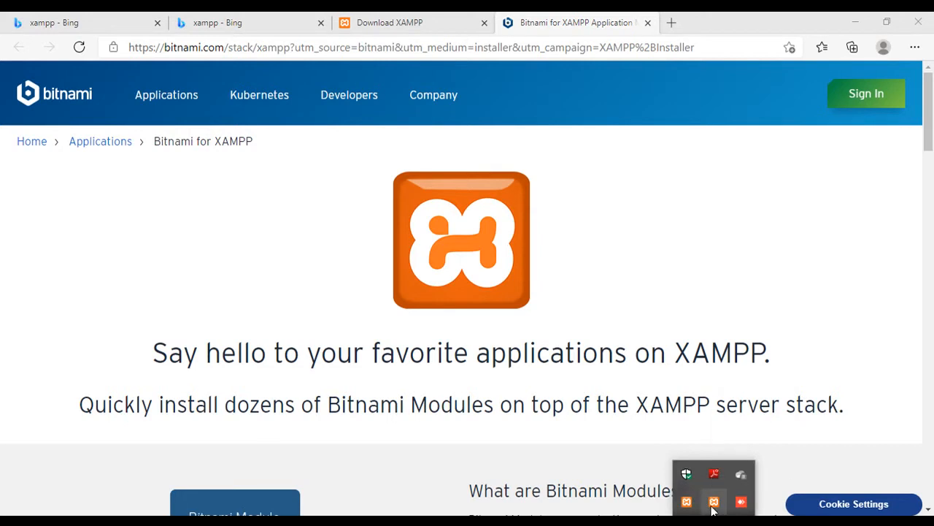
pyautogui.rightClick(713, 509)
pyautogui.click(739, 496)
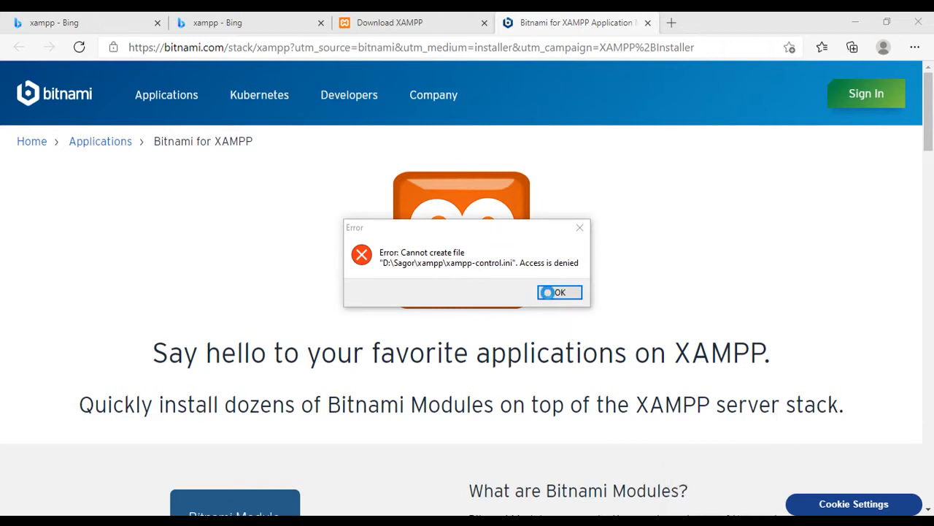
pyautogui.click(558, 292)
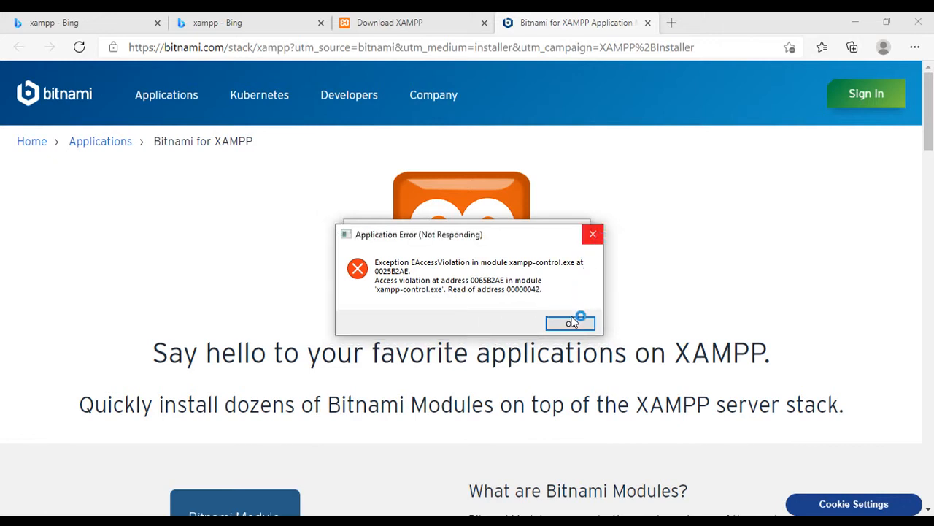
pyautogui.click(571, 321)
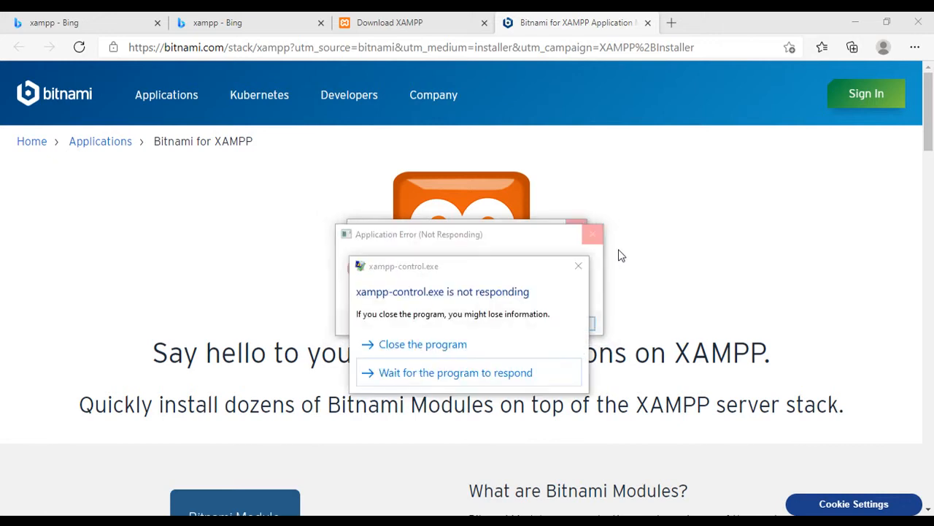
pyautogui.click(436, 342)
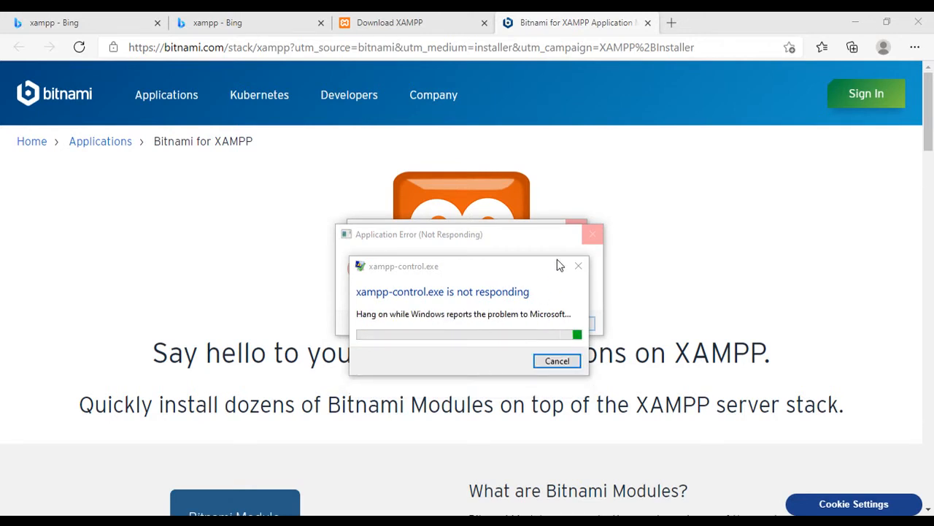
pyautogui.click(578, 266)
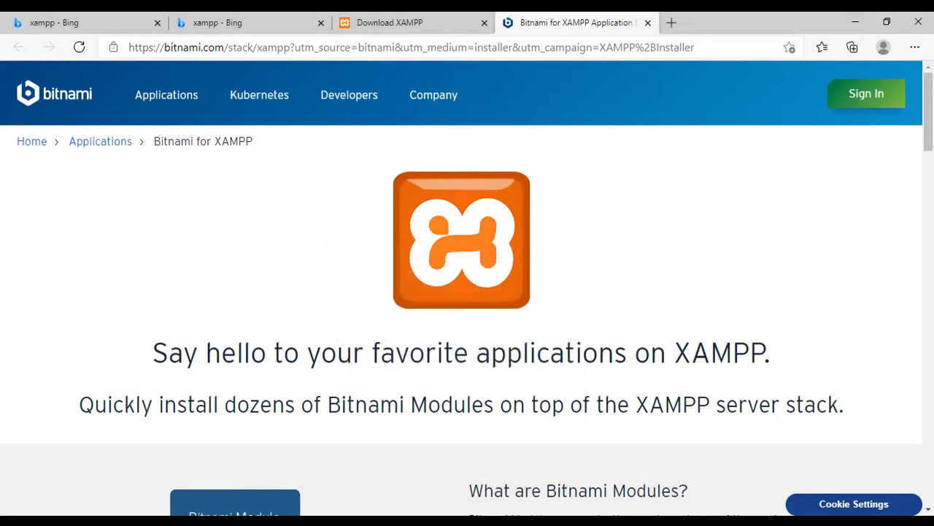
# - Launch the XAMPP Control Panel and stop the Apache and MySQL modules
pyautogui.press('super')
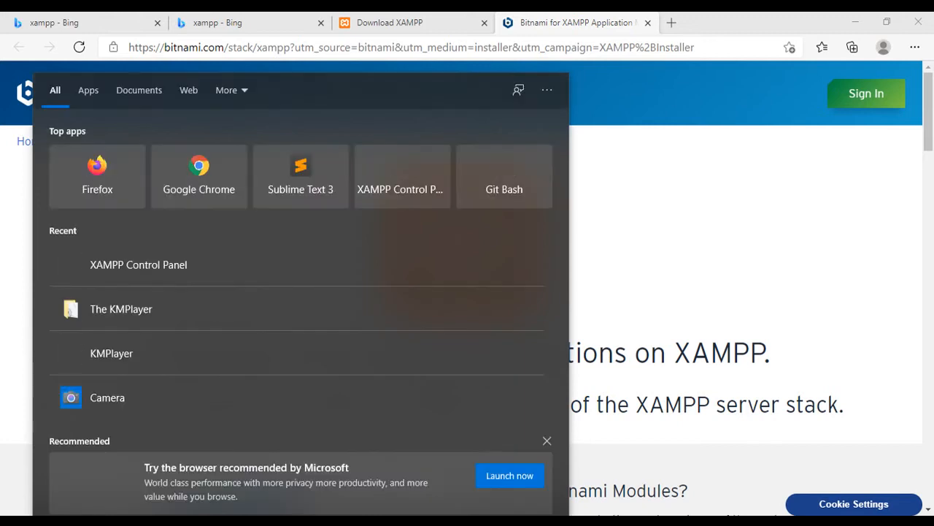
pyautogui.write('xa')
pyautogui.click(122, 153)
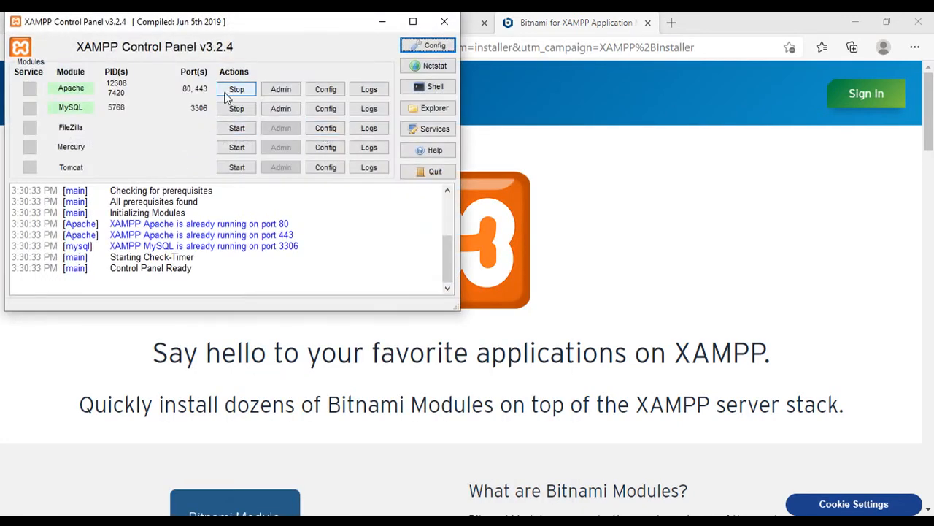
pyautogui.click(235, 91)
pyautogui.click(245, 111)
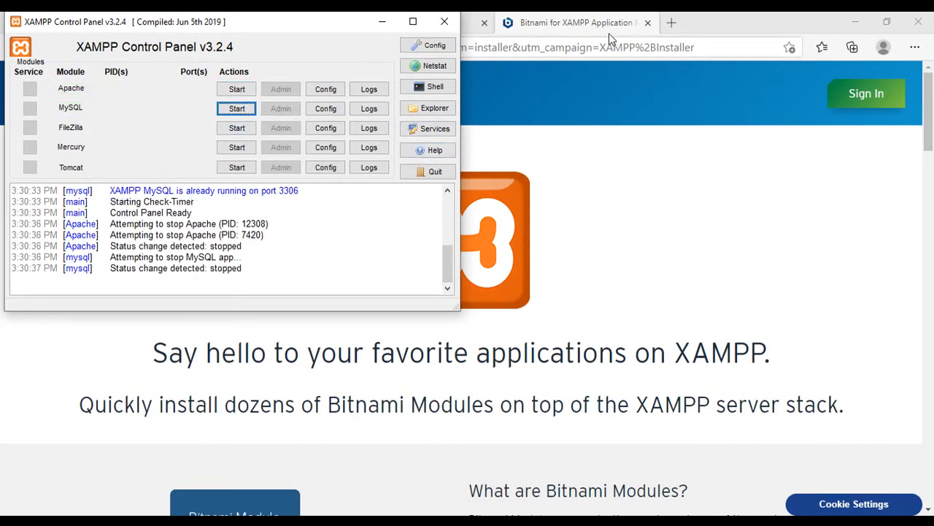
# - Open localhost/phpmyadmin in a new browser tab while the servers are stopped
pyautogui.click(671, 22)
pyautogui.write('lo')
pyautogui.press('Return')
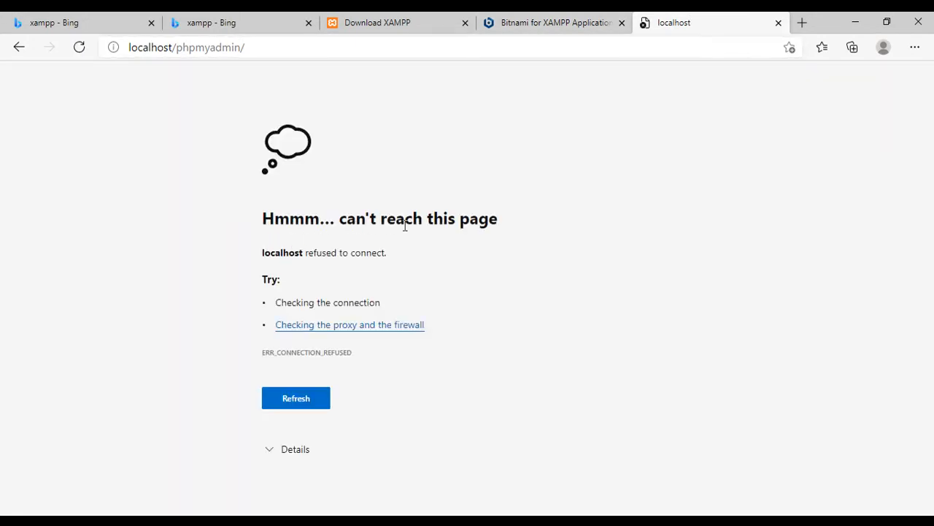
# - Close the Bitnami, XAMPP download and Bing search tabs, keeping only the localhost tab open
pyautogui.click(562, 23)
pyautogui.click(622, 22)
pyautogui.click(465, 22)
pyautogui.click(191, 26)
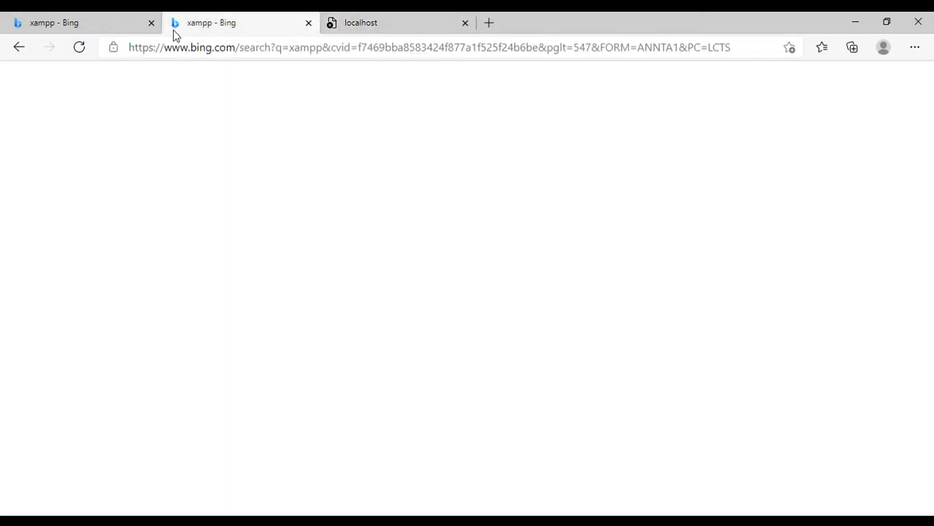
pyautogui.click(308, 22)
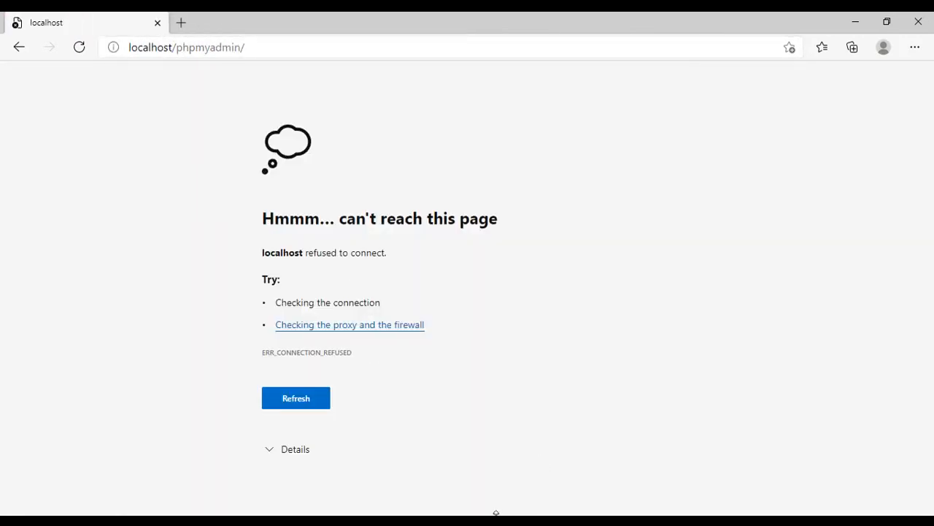
# - Start Apache and MySQL in the XAMPP Control Panel and reload localhost/phpmyadmin in the browser
pyautogui.click(648, 521)
pyautogui.click(235, 89)
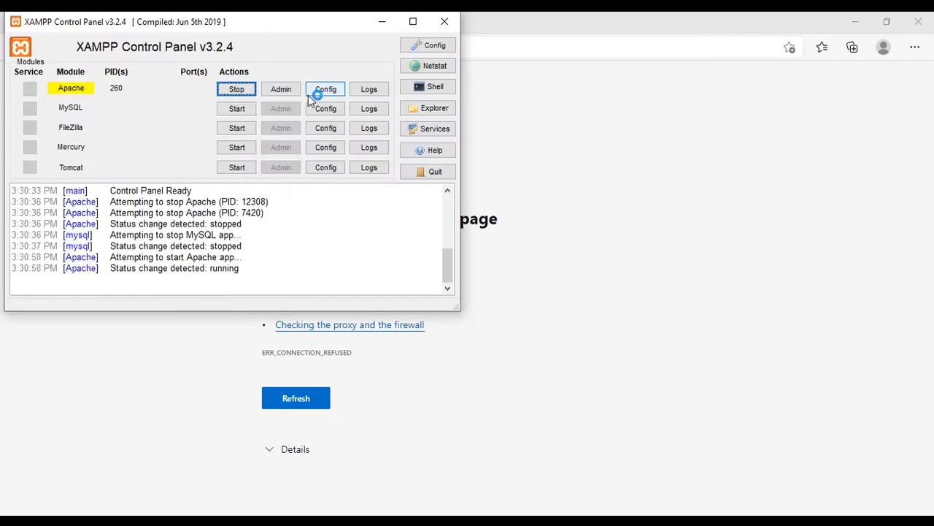
pyautogui.click(237, 109)
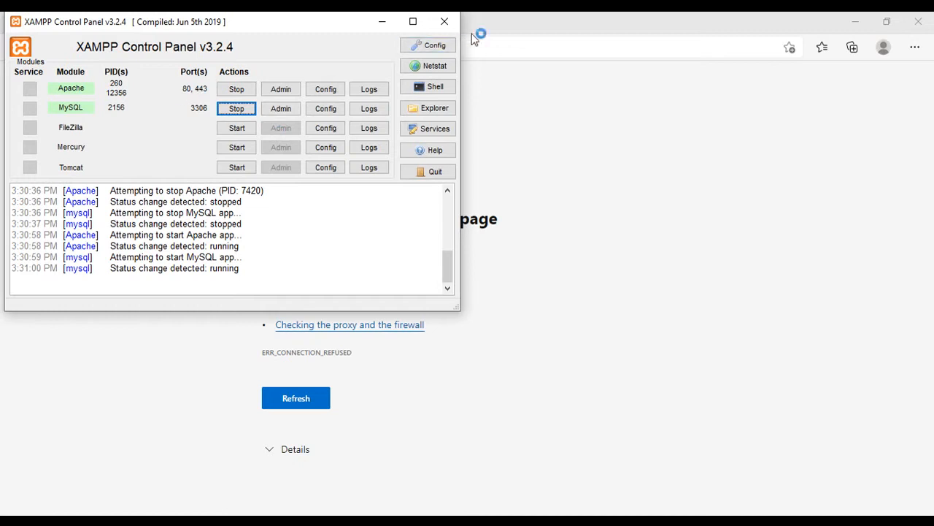
pyautogui.click(444, 21)
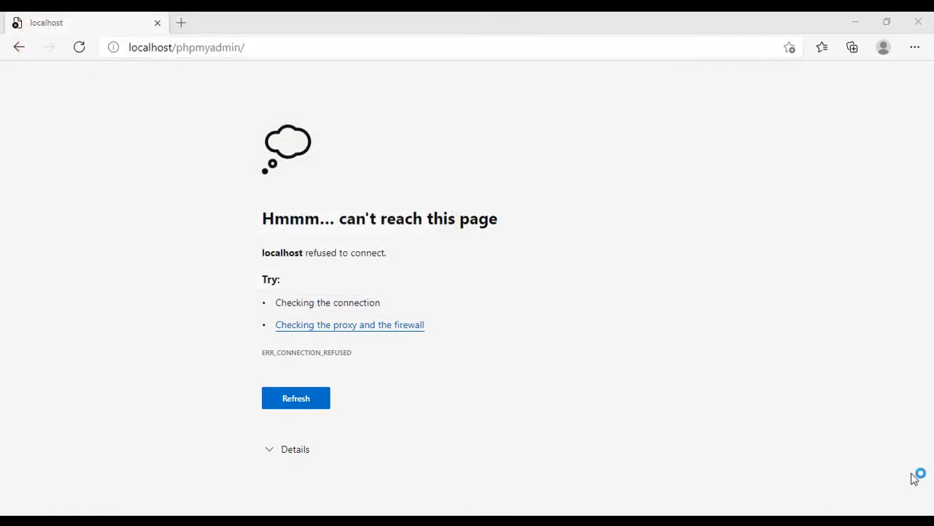
pyautogui.click(273, 51)
pyautogui.press('Return')
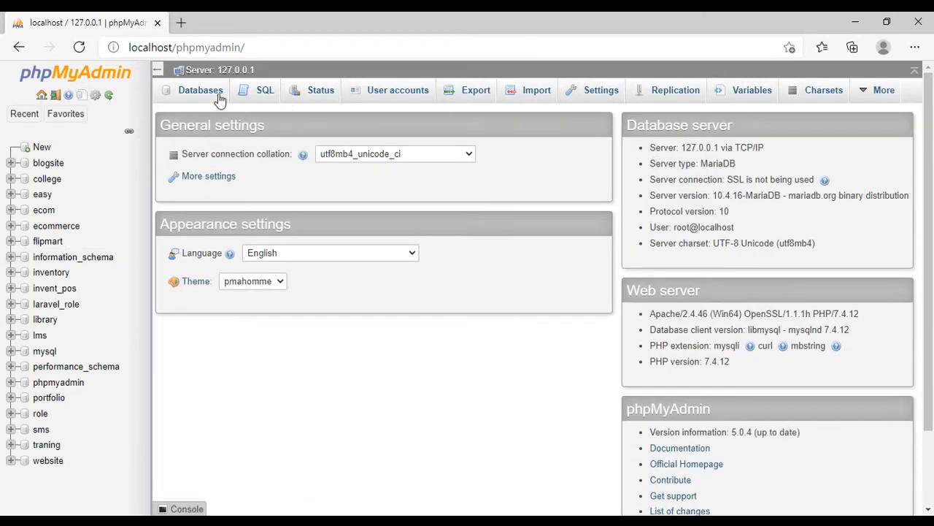
# - Open the localhost XAMPP dashboard in a new tab, follow its phpMyAdmin link and close that tab
pyautogui.click(181, 22)
pyautogui.write('localhost/phpmyadmin/')
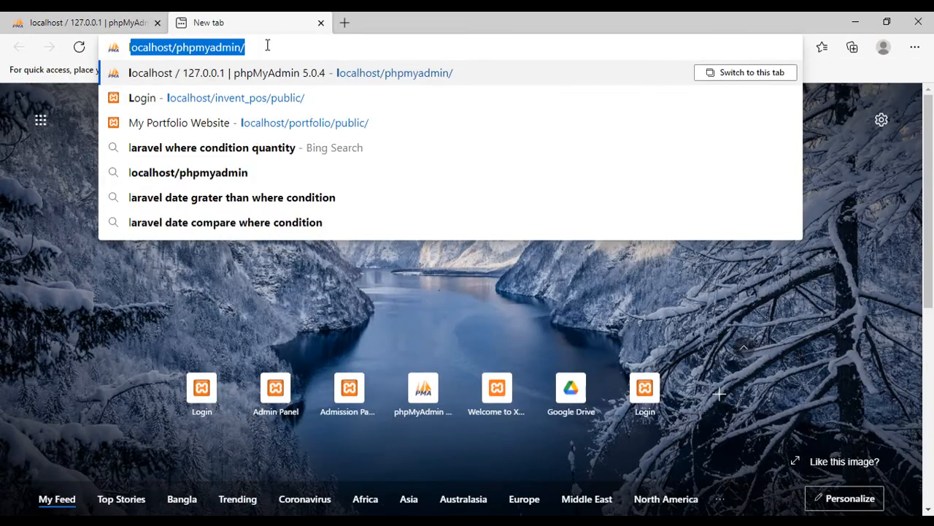
pyautogui.moveTo(196, 45); pyautogui.dragTo(175, 46)
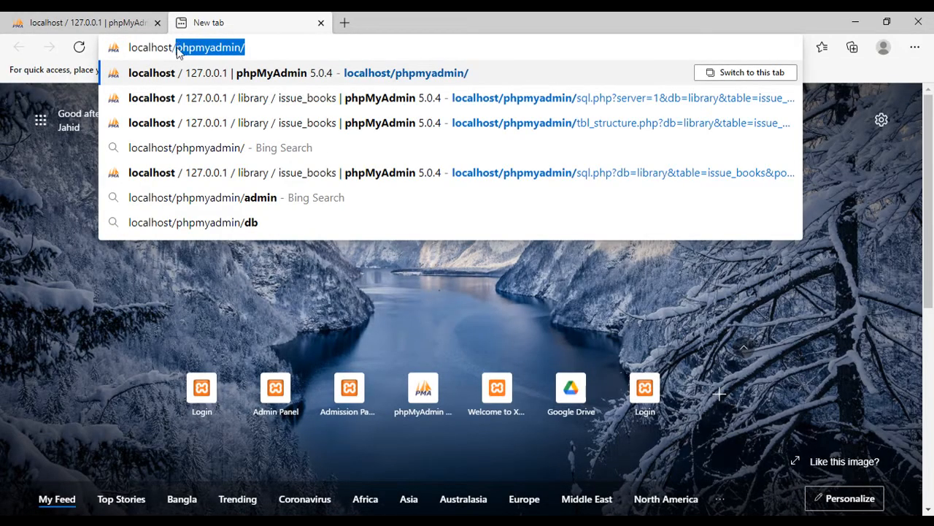
pyautogui.press('BackSpace')
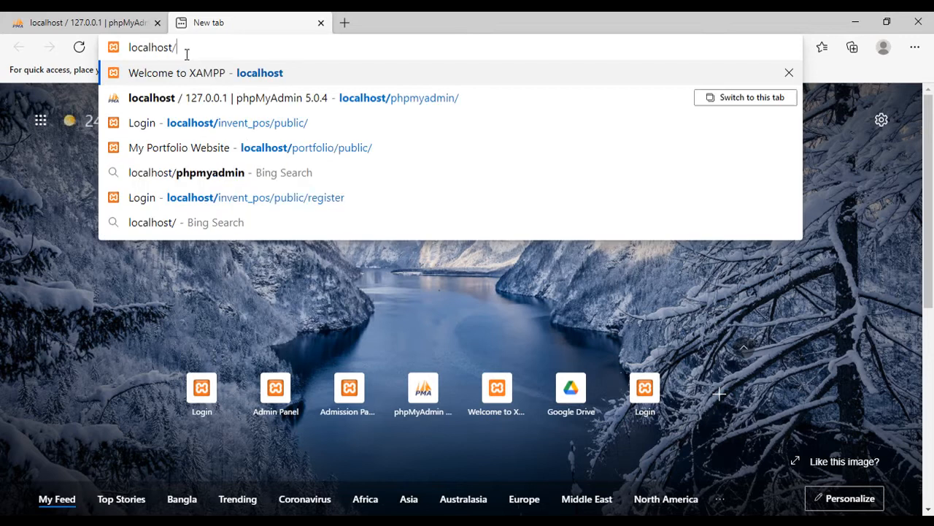
pyautogui.press('Return')
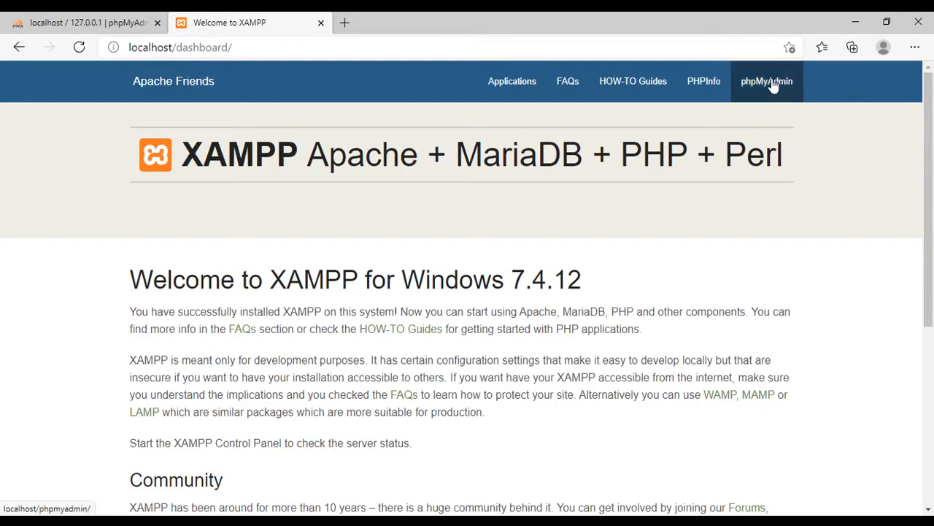
pyautogui.click(773, 82)
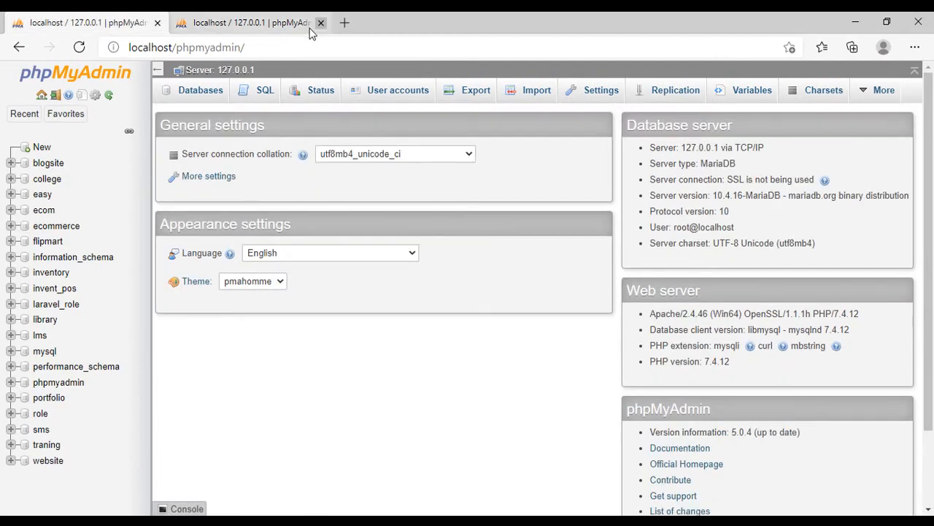
pyautogui.click(320, 23)
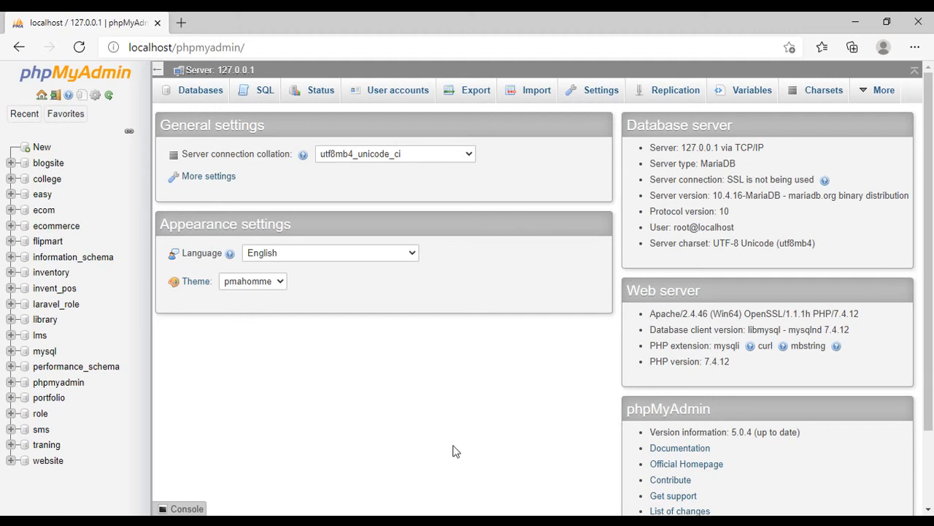
# - Go to the server's database list and enter school as the name for a new database
pyautogui.click(193, 90)
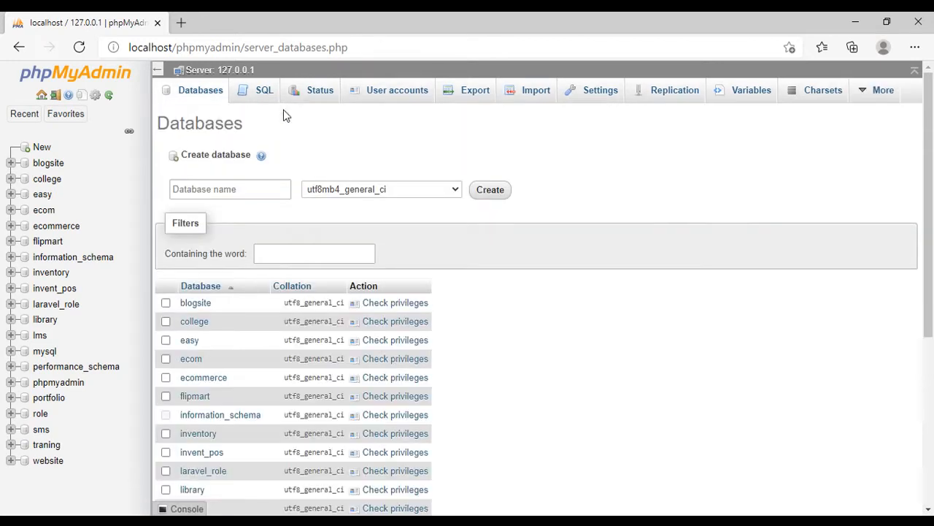
pyautogui.click(230, 189)
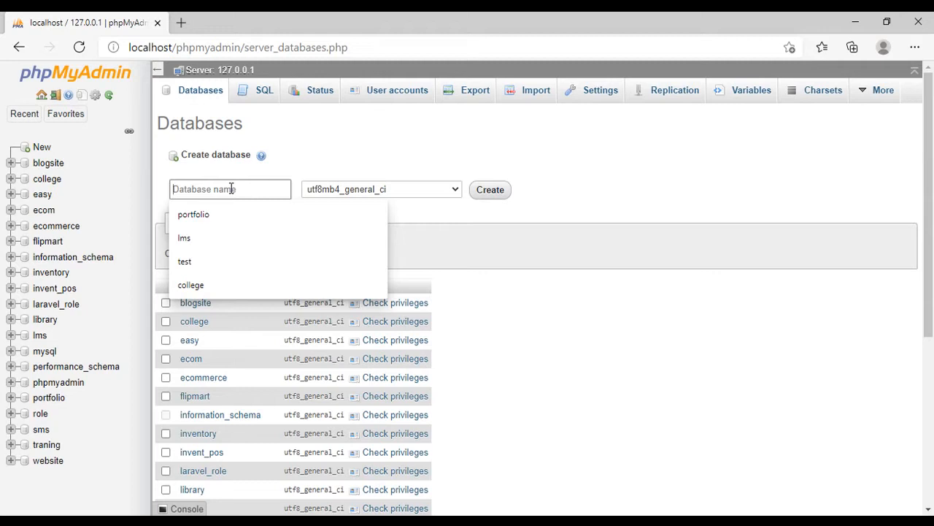
pyautogui.write('school')
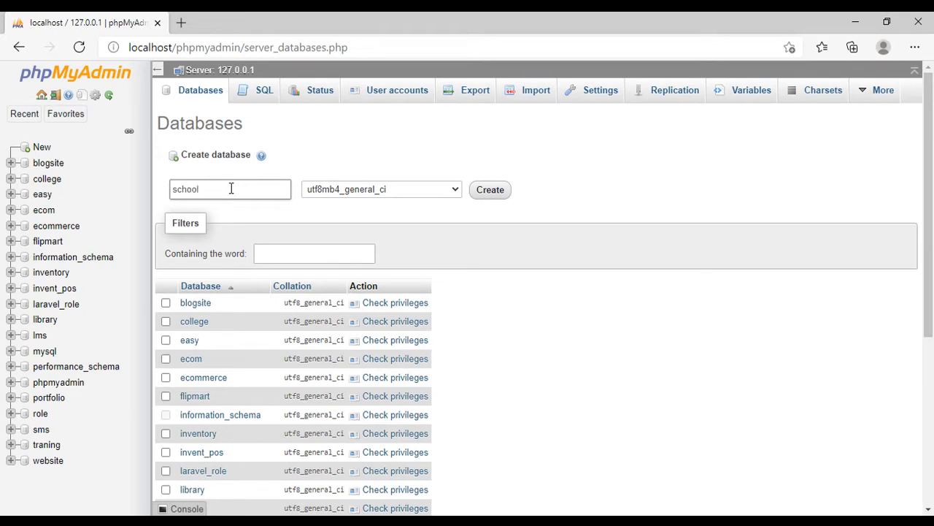
# - Set the new database's collation to utf8_general_ci and create the database
pyautogui.click(382, 191)
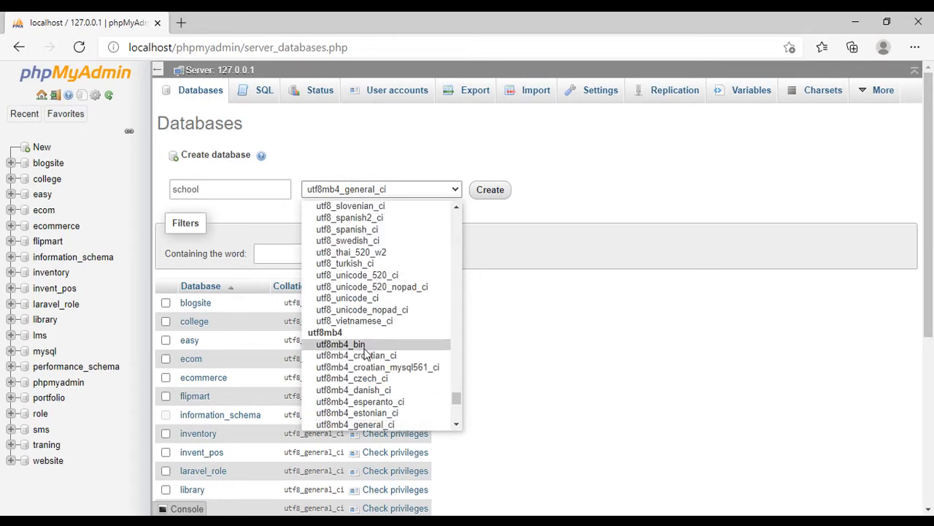
pyautogui.scroll(2, 368, 343)
pyautogui.scroll(3, 382, 329)
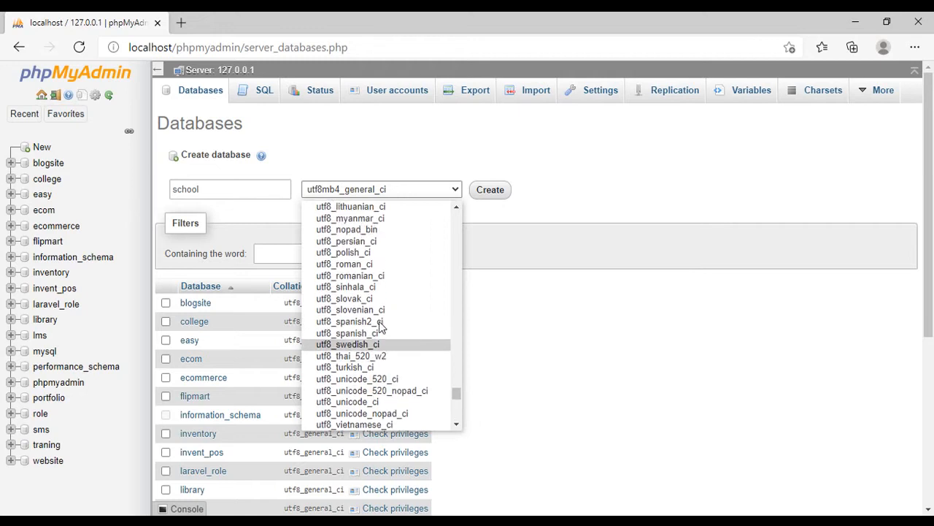
pyautogui.scroll(3, 379, 324)
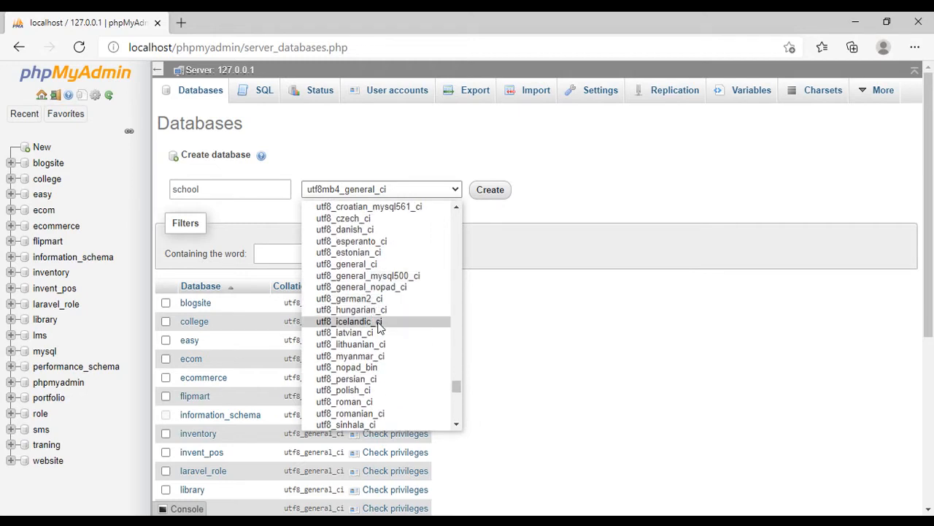
pyautogui.scroll(2, 379, 323)
pyautogui.scroll(-2, 381, 325)
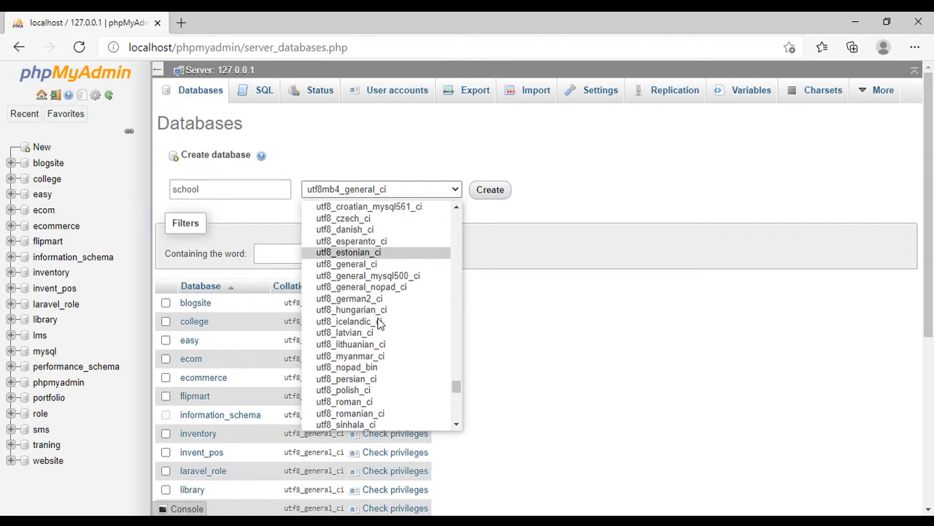
pyautogui.scroll(-2, 394, 340)
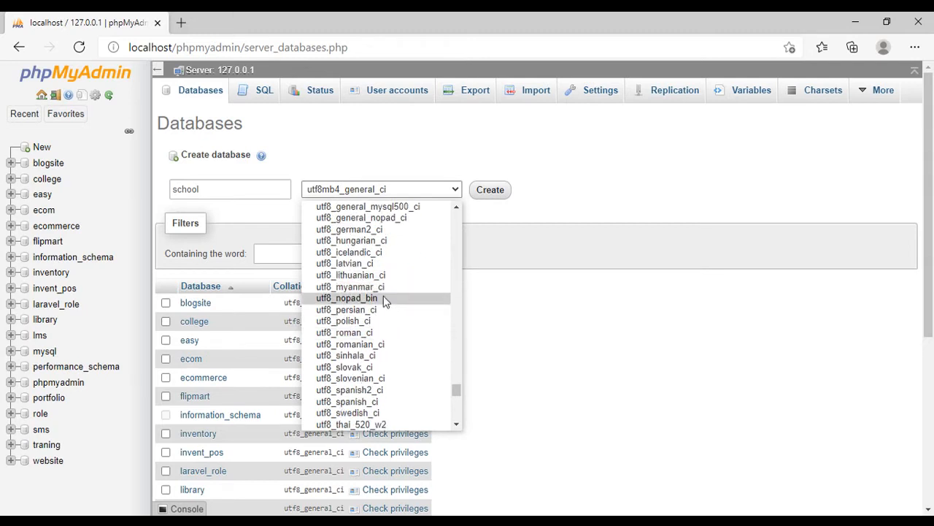
pyautogui.scroll(1, 383, 300)
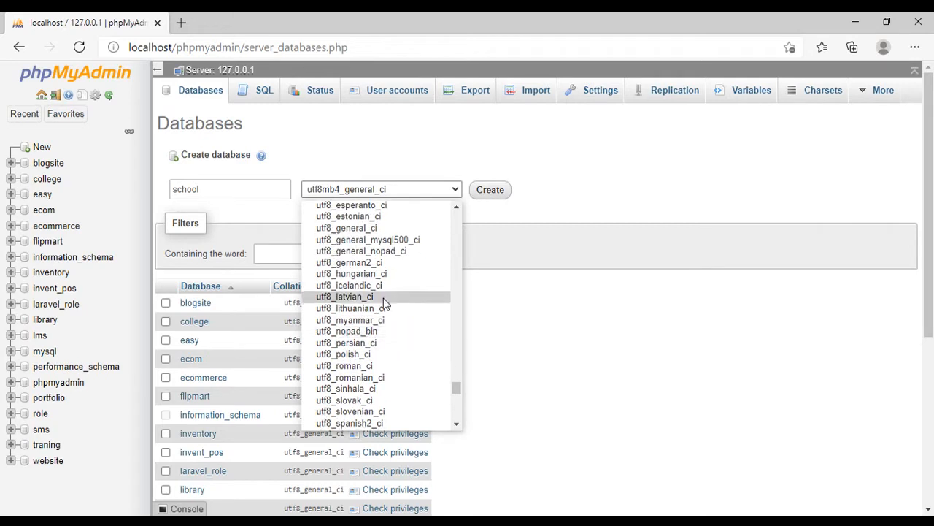
pyautogui.click(349, 230)
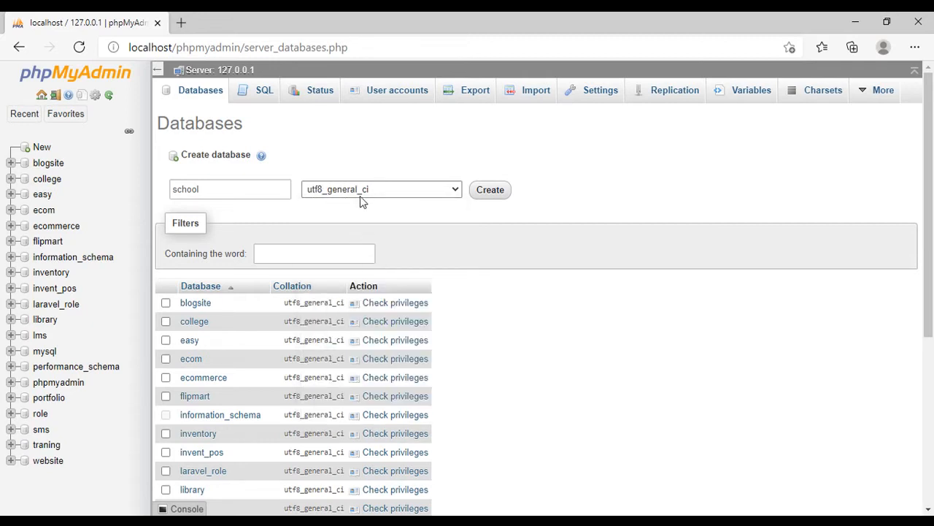
pyautogui.click(489, 194)
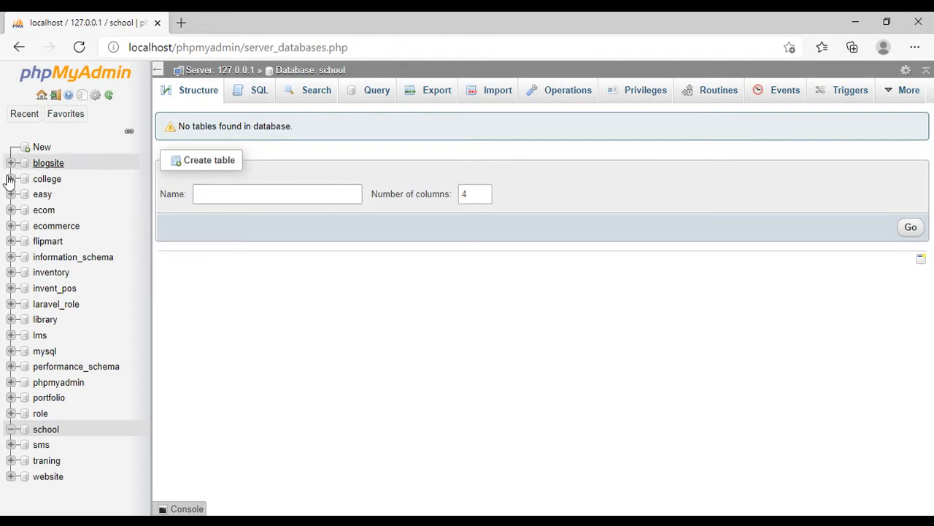
# - Open the school database and start a new four-column table named student
pyautogui.click(40, 430)
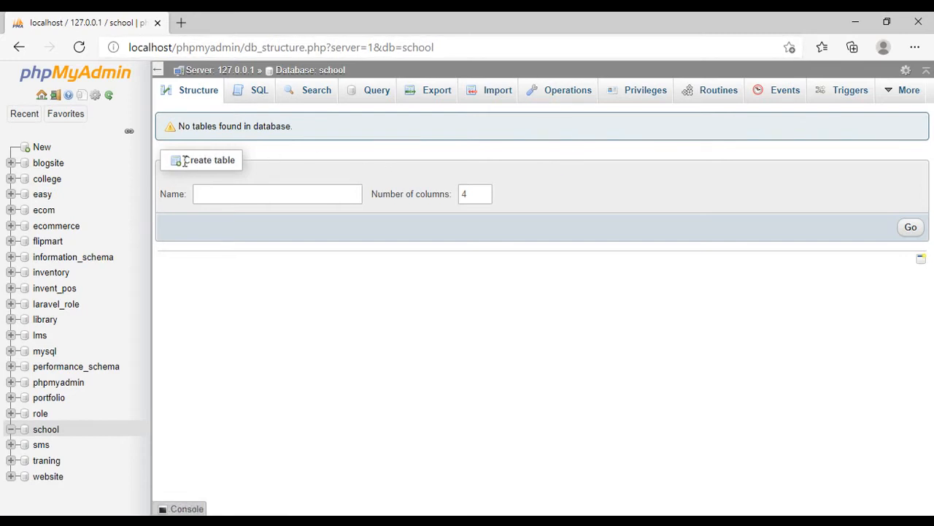
pyautogui.click(221, 191)
pyautogui.write('student')
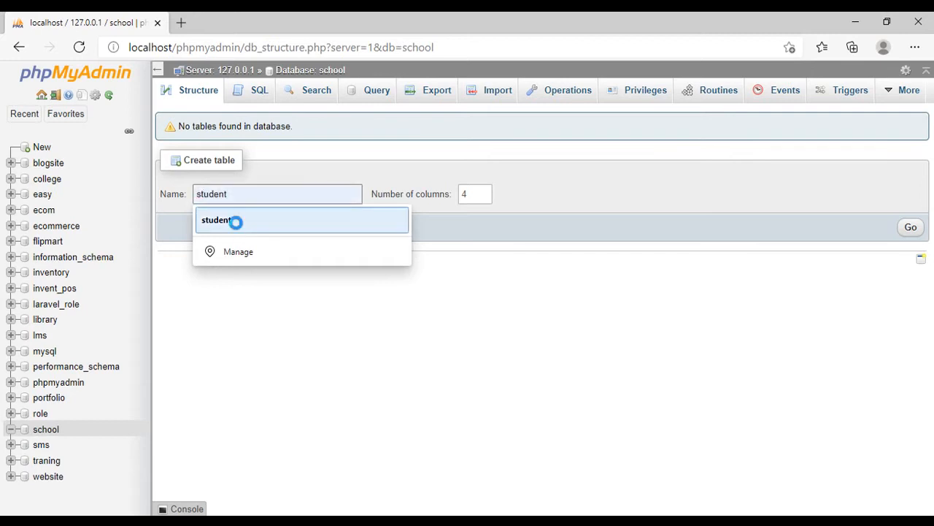
pyautogui.click(236, 220)
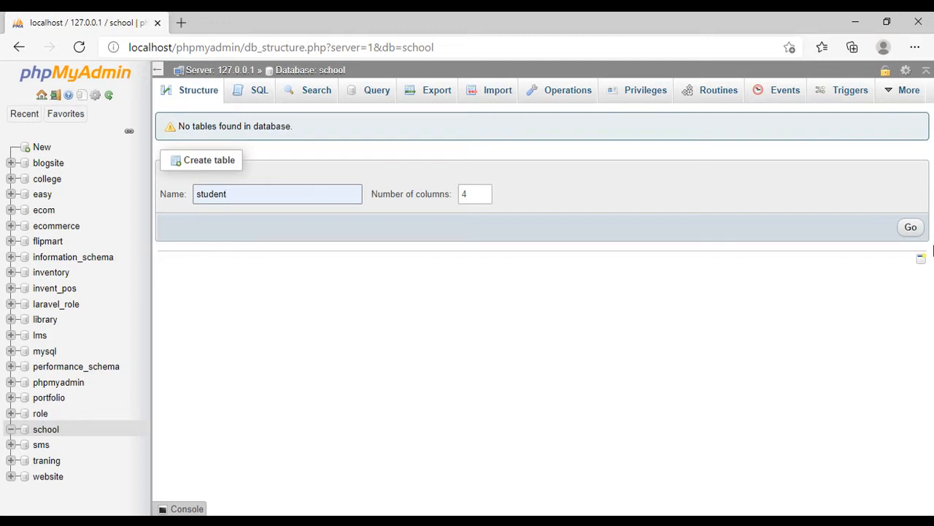
pyautogui.click(914, 231)
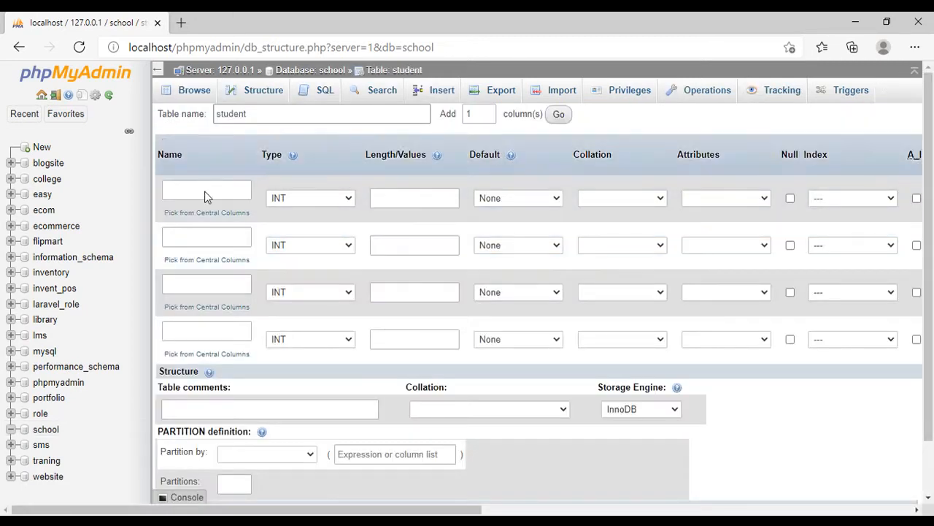
# - Name the first column id, enable auto increment on it and set its index to PRIMARY
pyautogui.click(203, 193)
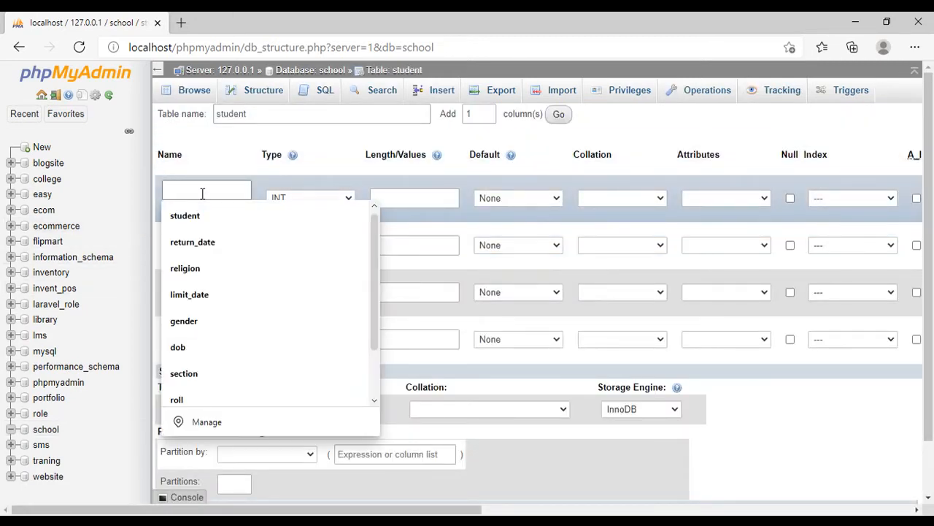
pyautogui.write('id')
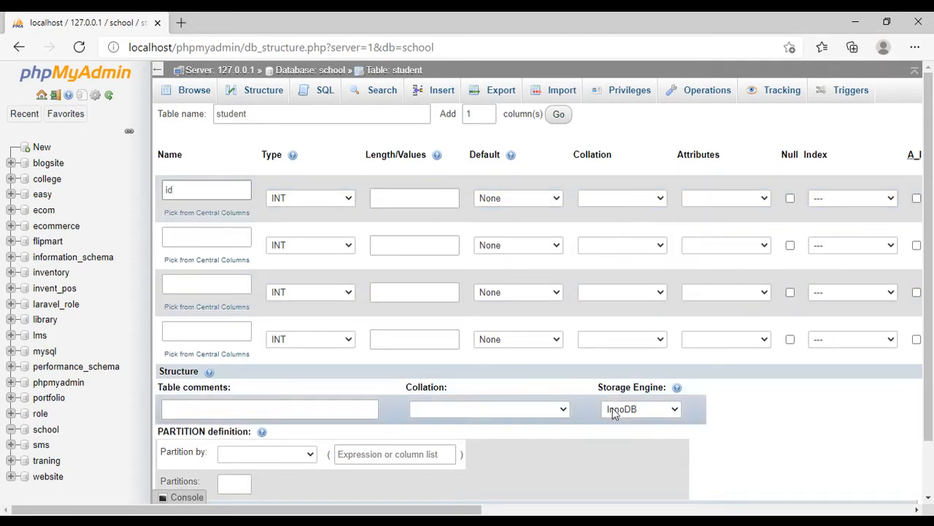
pyautogui.moveTo(431, 512); pyautogui.dragTo(474, 509)
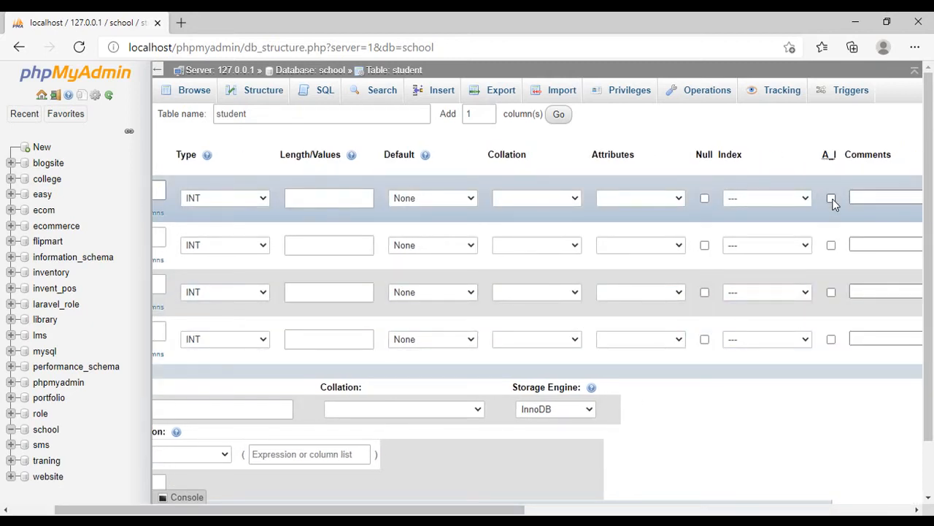
pyautogui.click(832, 199)
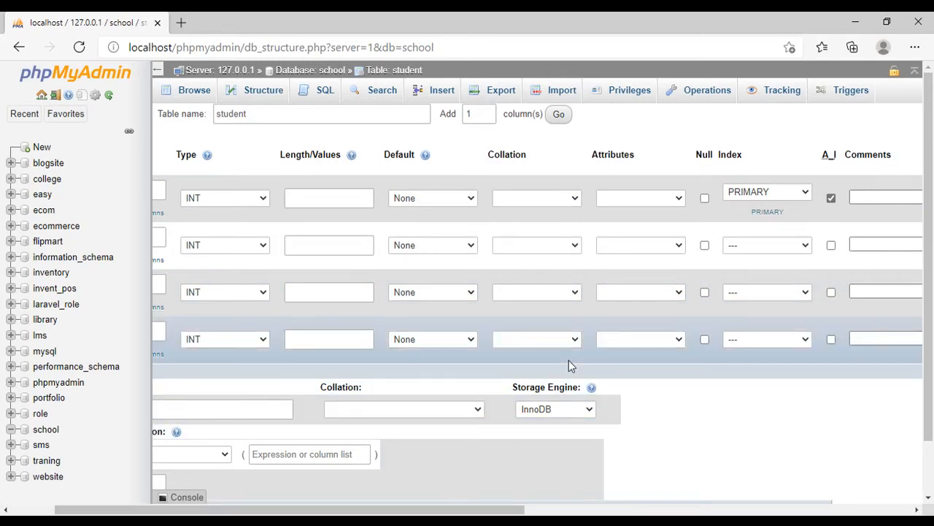
pyautogui.click(797, 191)
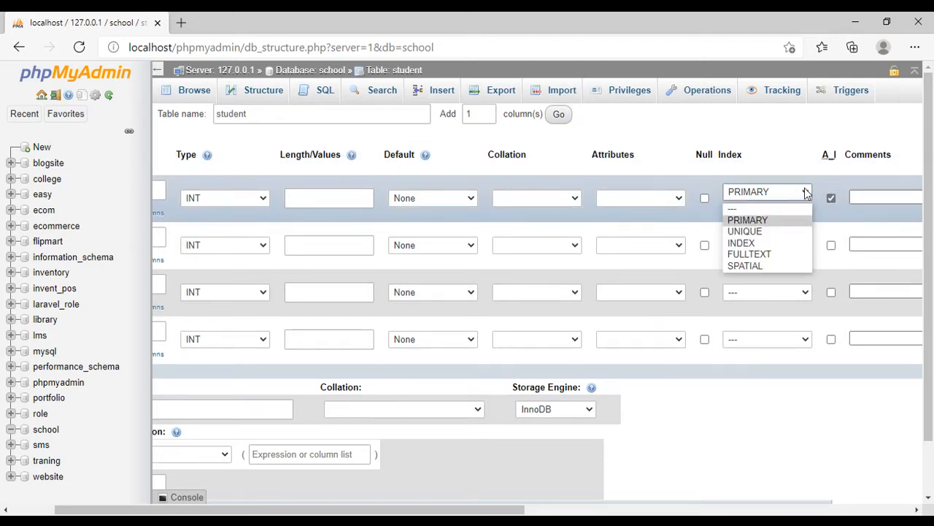
pyautogui.click(748, 220)
# - Name the second, third and fourth columns of the student table name, fame and claass
pyautogui.moveTo(459, 509); pyautogui.dragTo(387, 511)
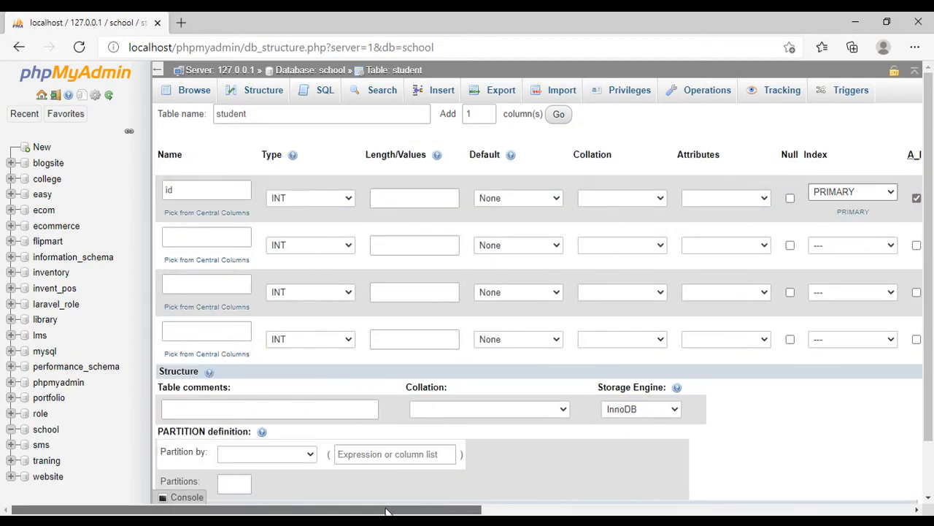
pyautogui.click(236, 230)
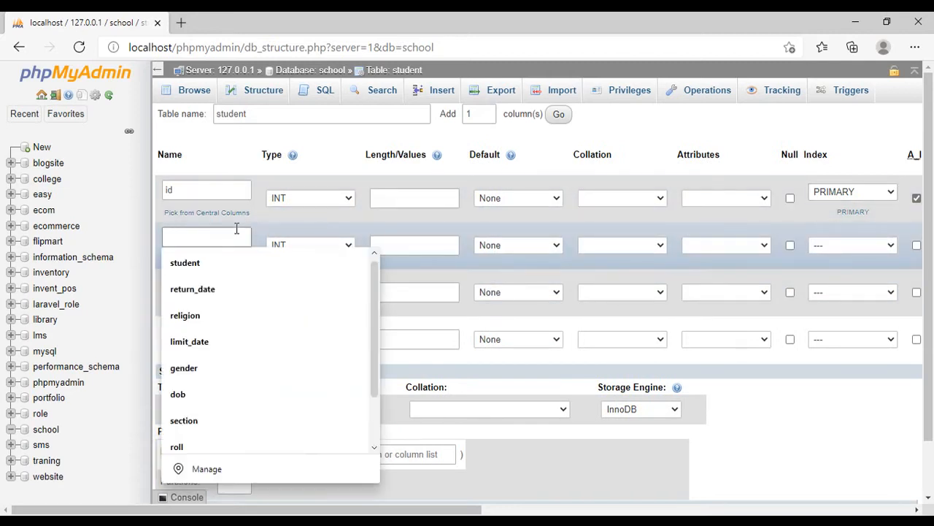
pyautogui.write('name')
pyautogui.click(218, 284)
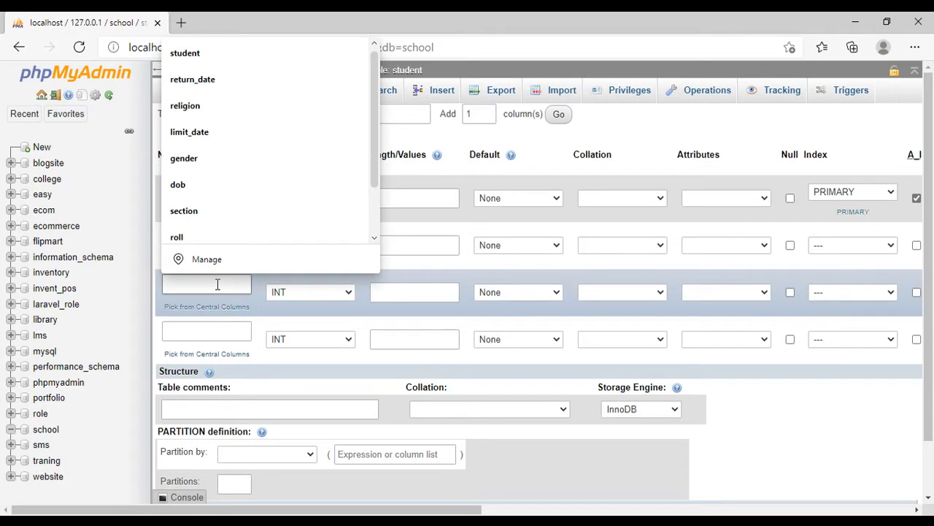
pyautogui.write('fame')
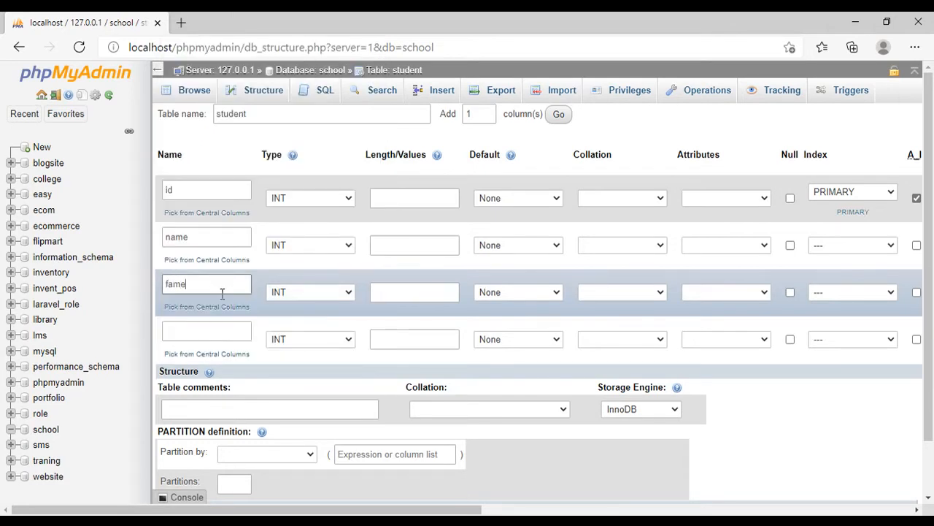
pyautogui.click(211, 329)
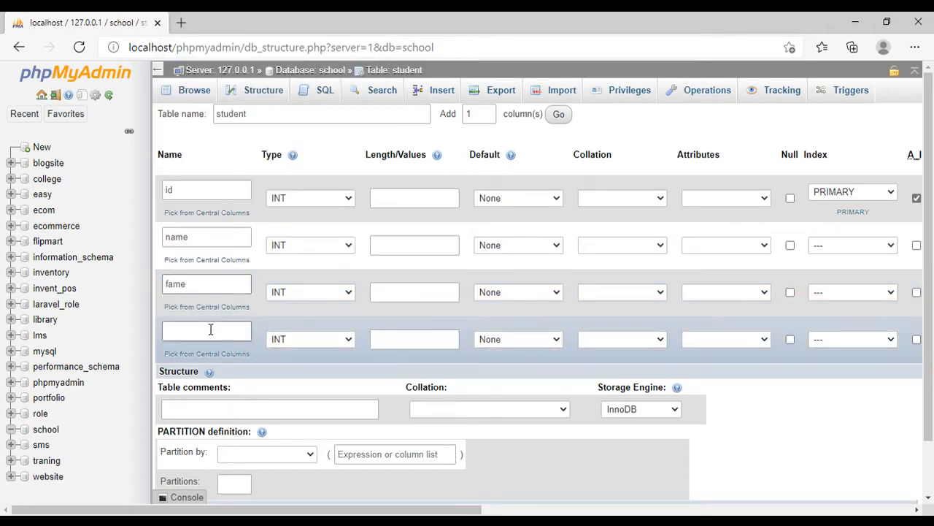
pyautogui.write('claass')
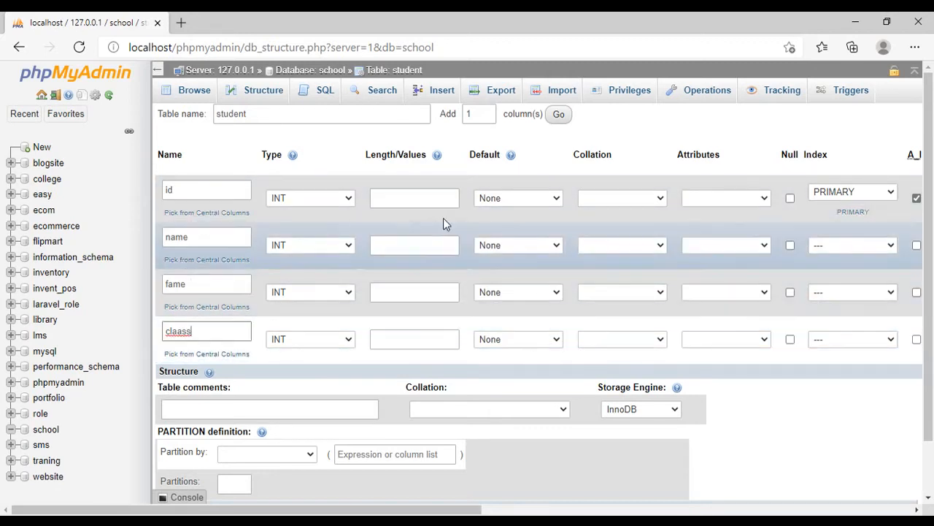
# - Add more column rows to the student table definition and name the fifth column group
pyautogui.click(490, 110)
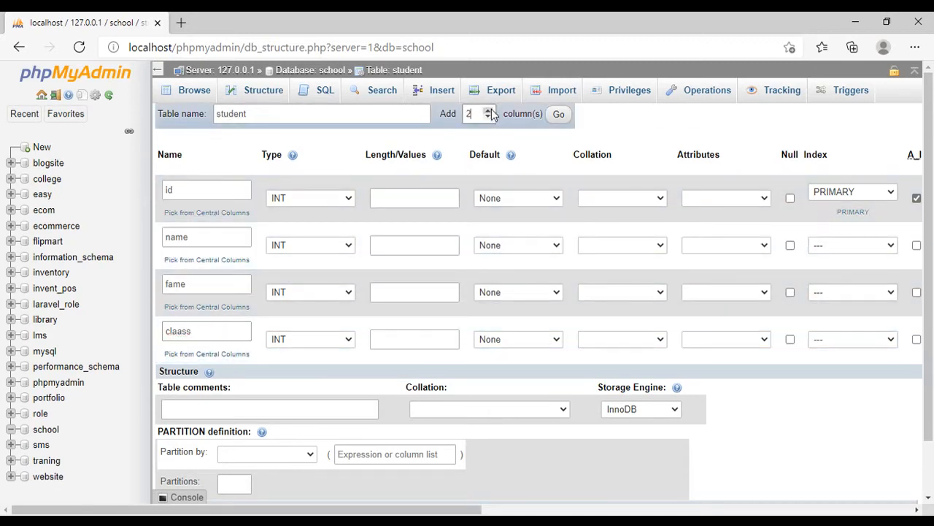
pyautogui.click(559, 115)
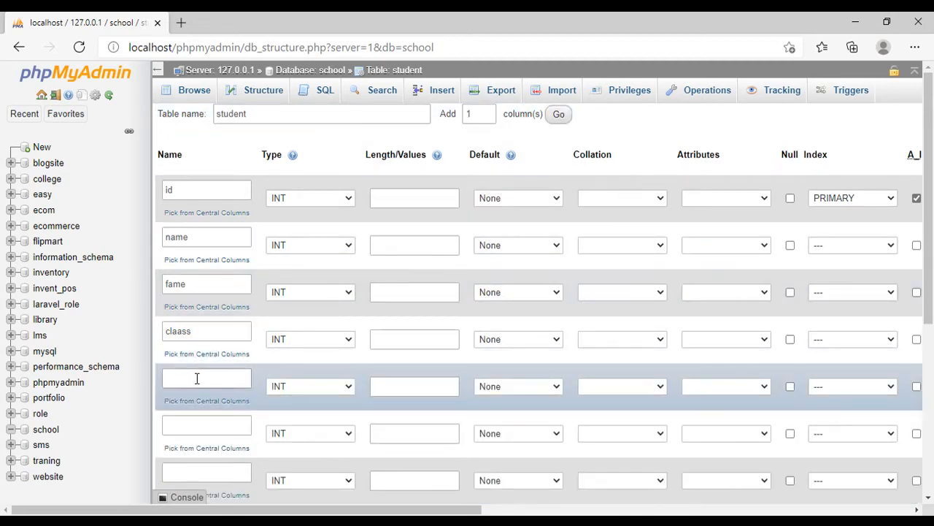
pyautogui.click(198, 377)
pyautogui.scroll(-1, 323, 317)
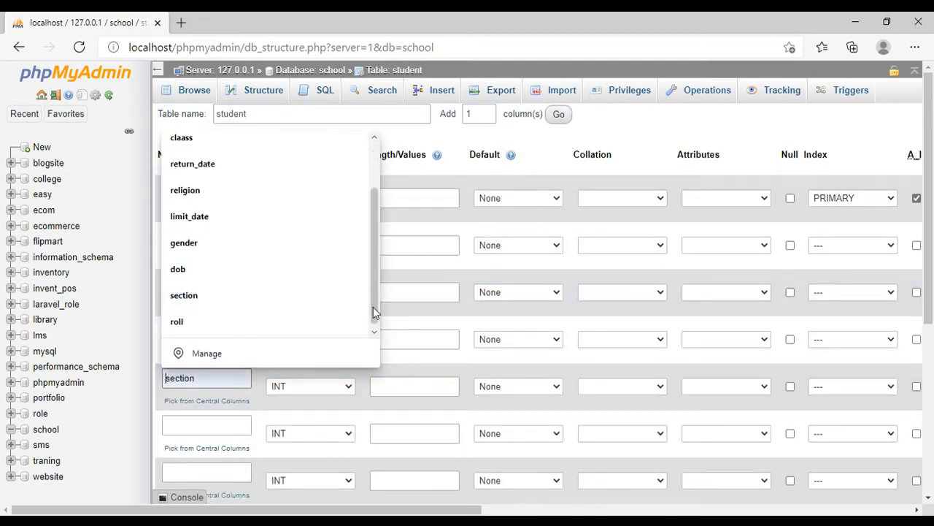
pyautogui.click(228, 372)
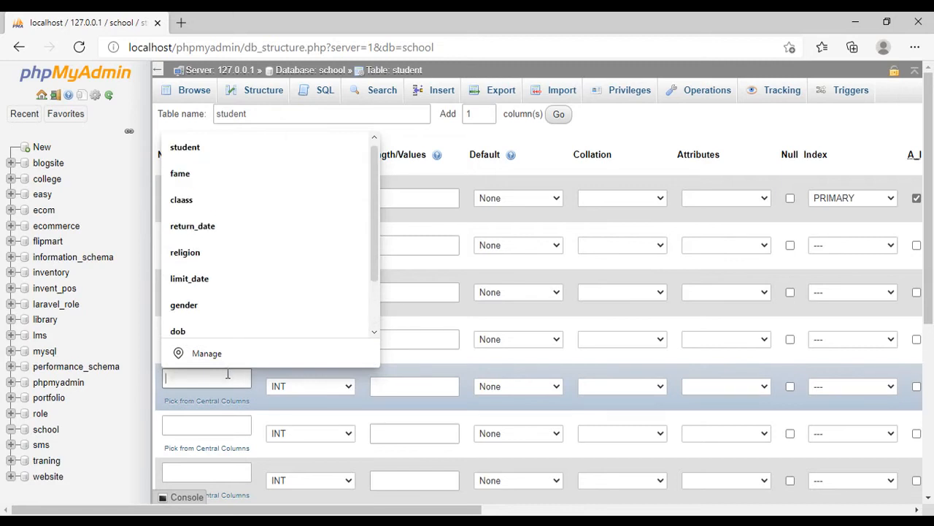
pyautogui.write('grooup')
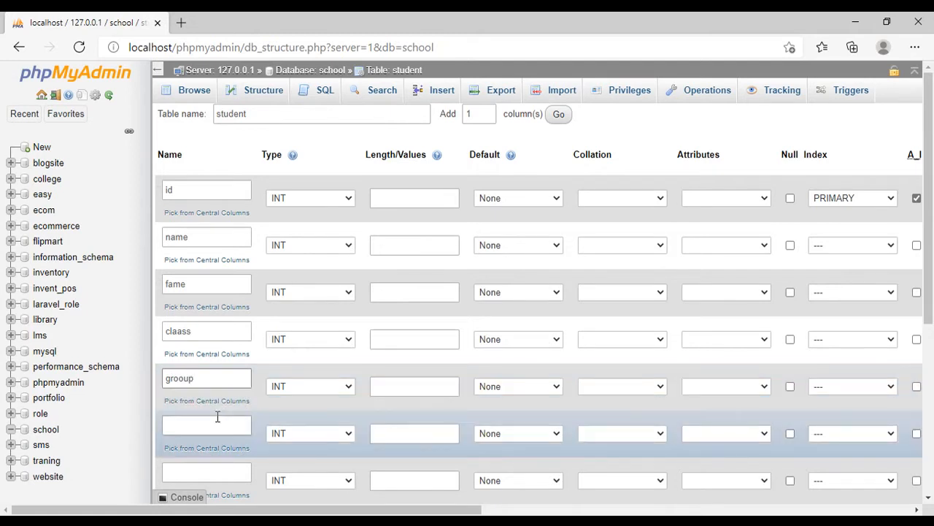
pyautogui.press('BackSpace')
pyautogui.press('BackSpace')
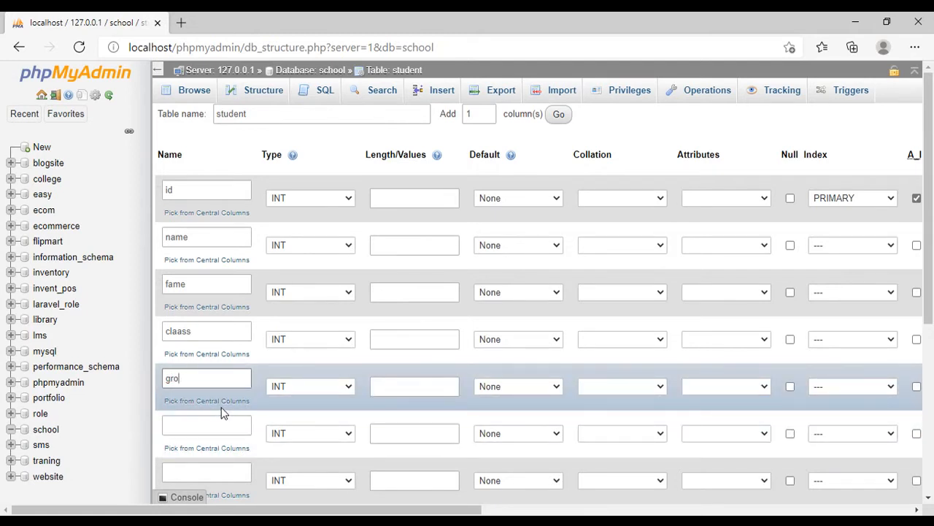
pyautogui.write('p')
# - Name the sixth and seventh columns of the student table section and session
pyautogui.click(214, 429)
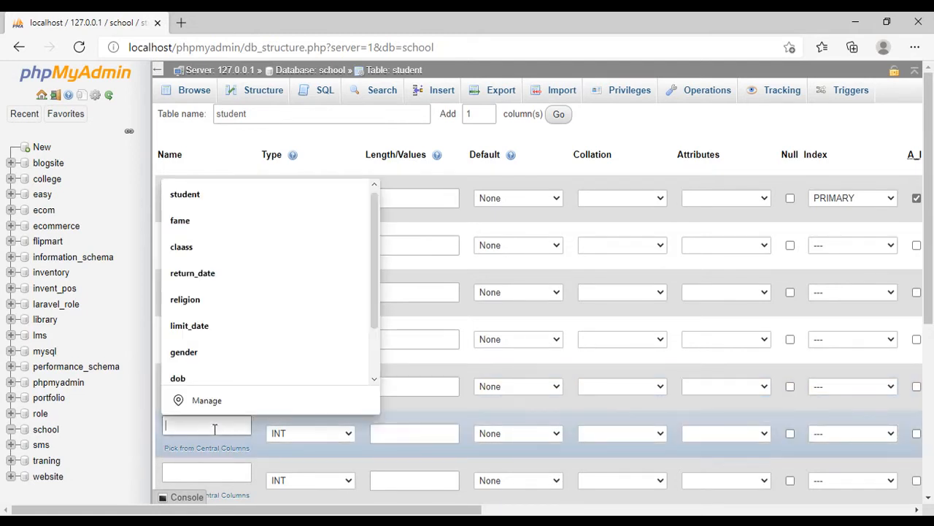
pyautogui.write('sectio')
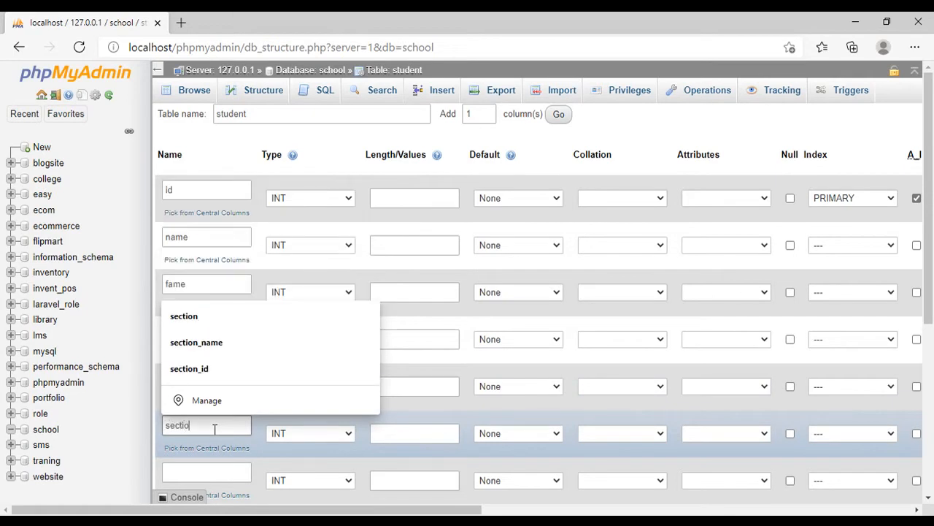
pyautogui.click(205, 472)
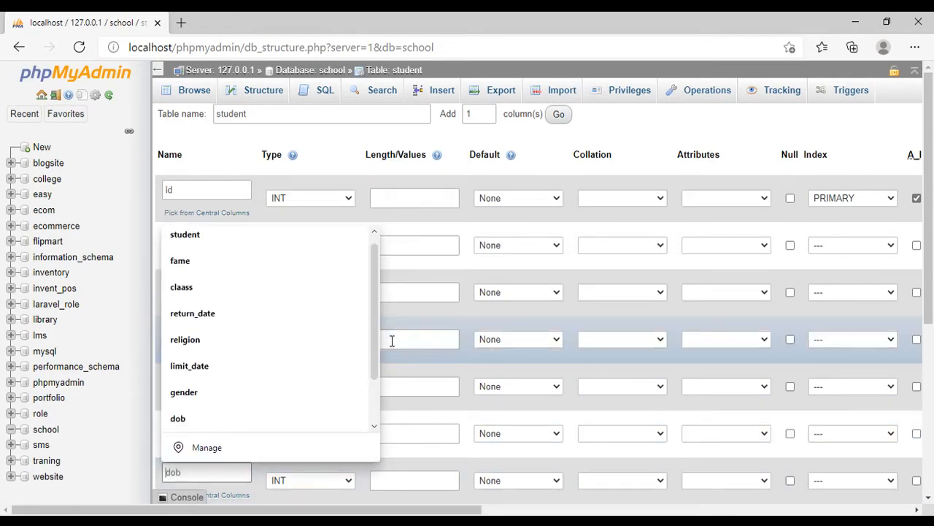
pyautogui.scroll(-2, 388, 340)
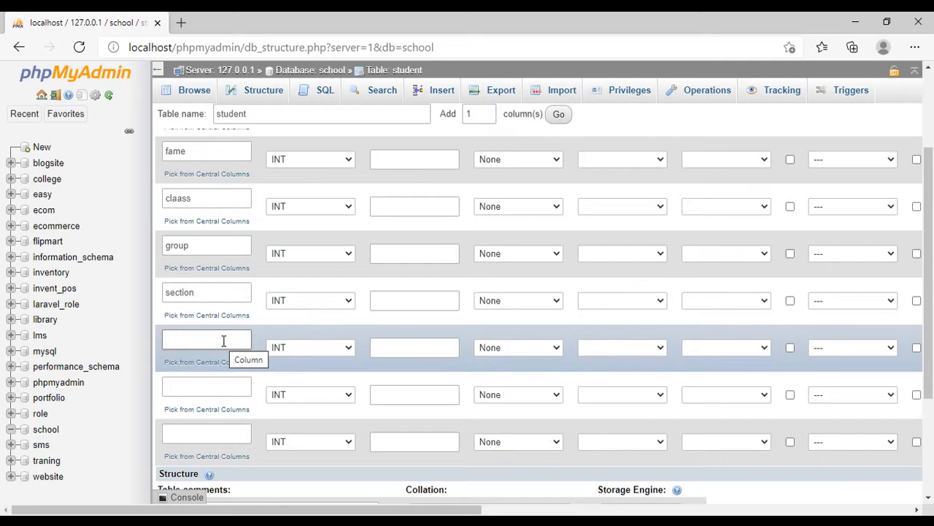
pyautogui.write('session')
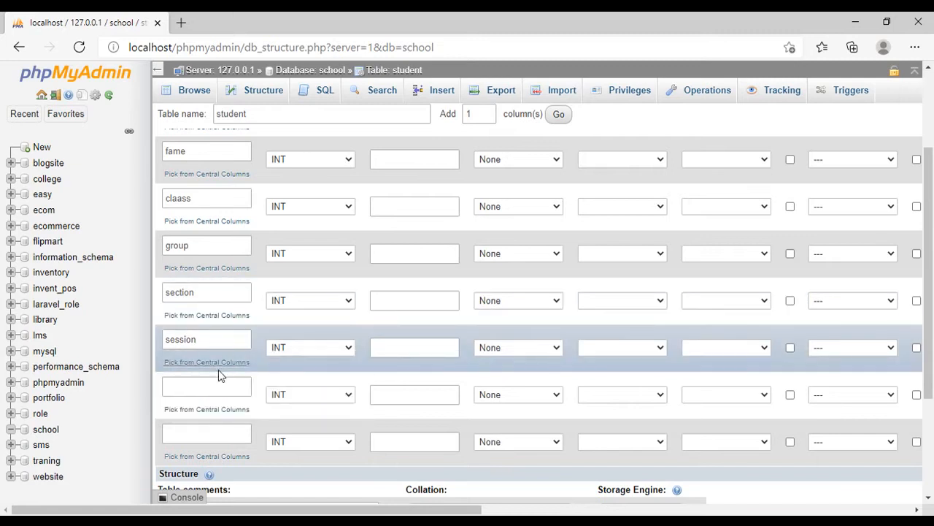
# - Name the eighth and ninth columns of the student table class_roll and dob
pyautogui.click(209, 384)
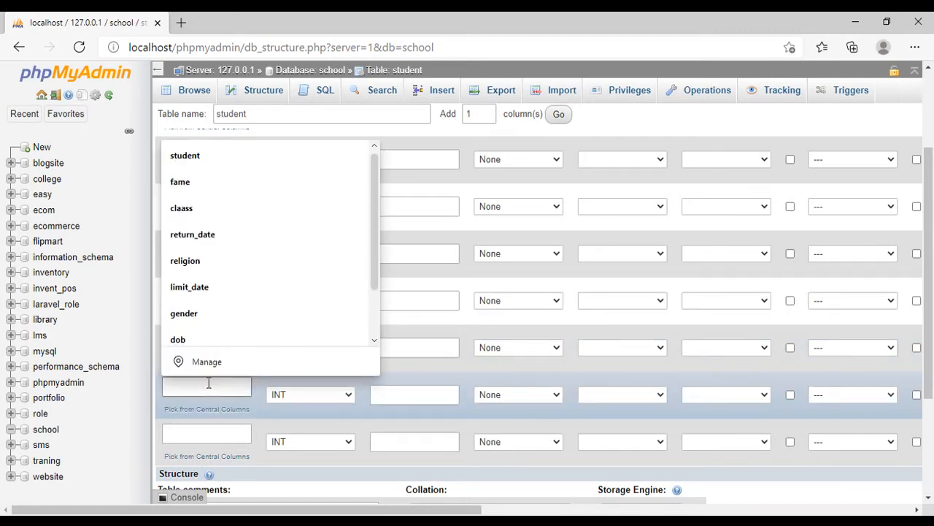
pyautogui.write('roll')
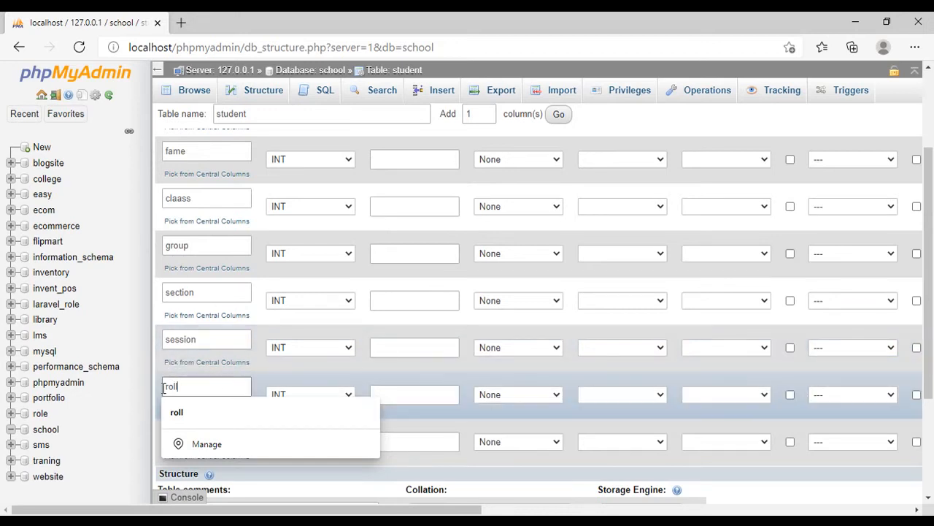
pyautogui.write('class_')
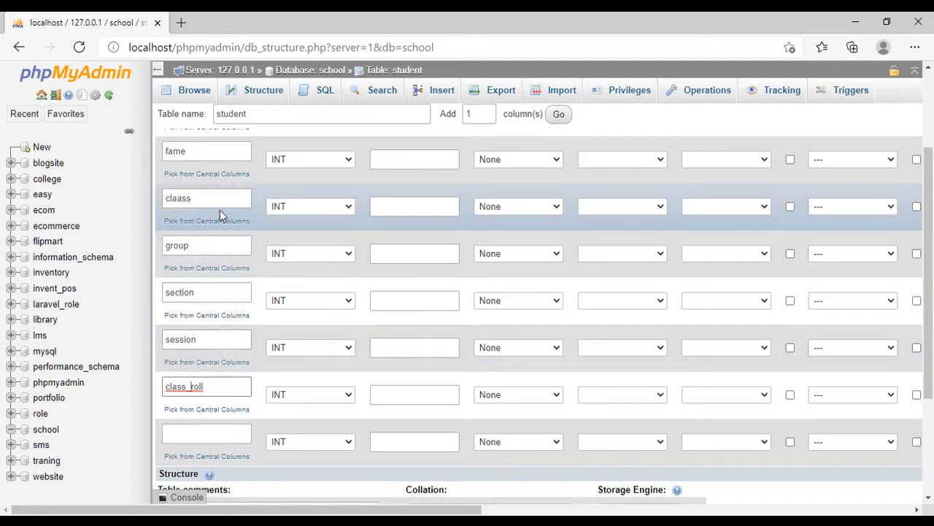
pyautogui.click(194, 433)
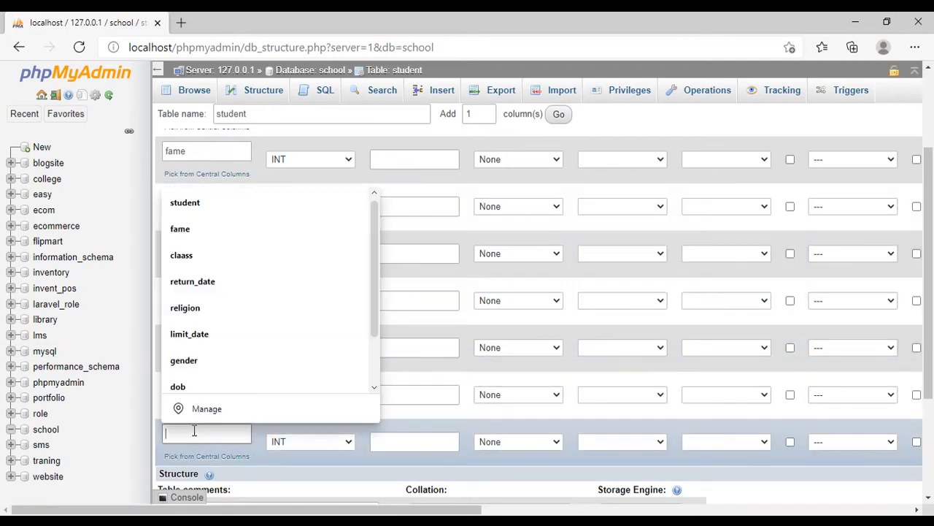
pyautogui.write('dob')
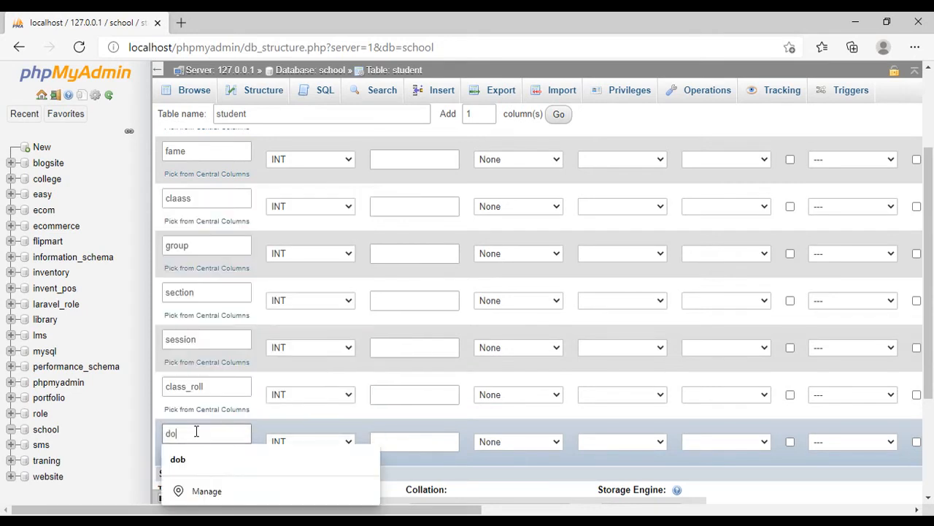
# - Add two more column rows to the student table and name them gender and mobile
pyautogui.click(488, 111)
pyautogui.click(558, 114)
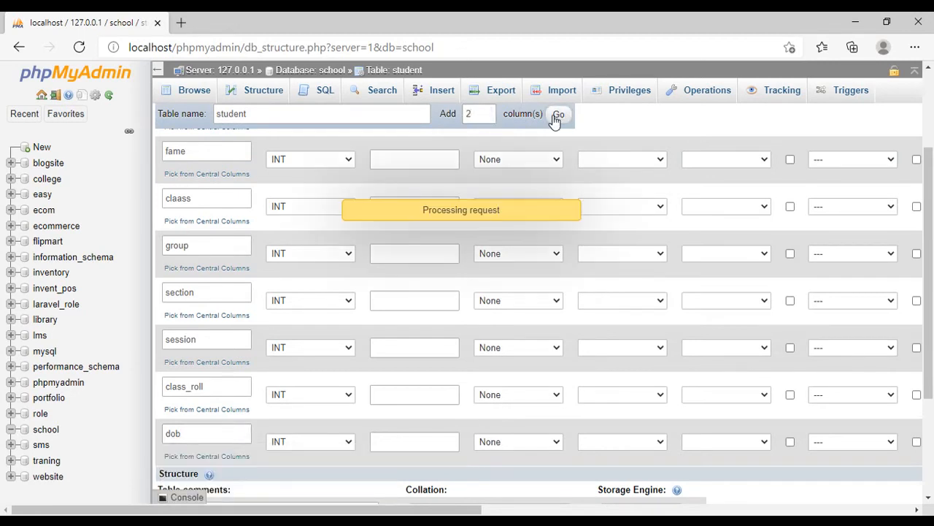
pyautogui.scroll(-2, 341, 397)
pyautogui.click(237, 352)
pyautogui.write('g')
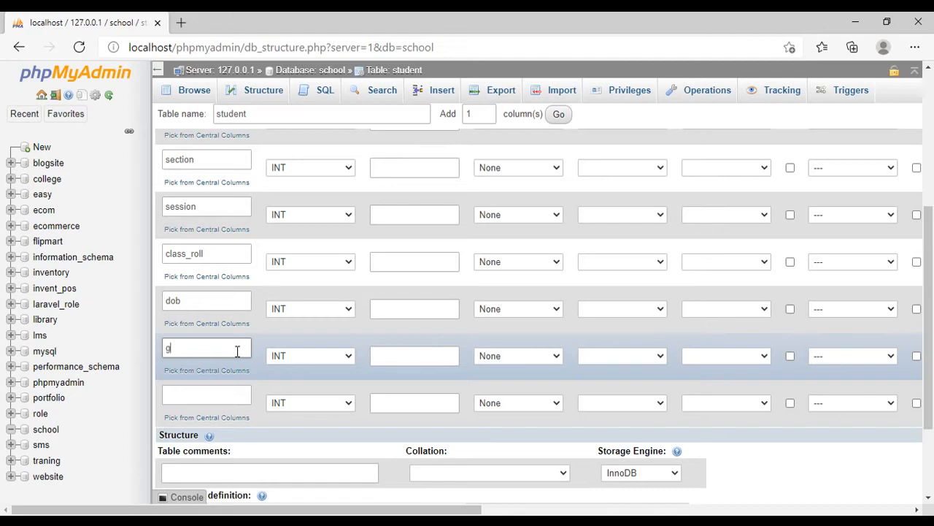
pyautogui.write('ender')
pyautogui.click(223, 395)
pyautogui.write('mob')
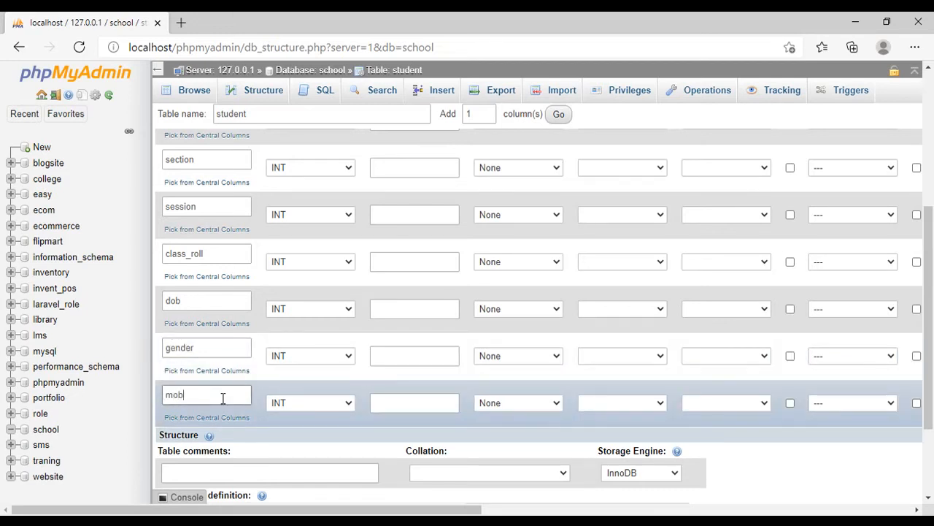
pyautogui.write('ile')
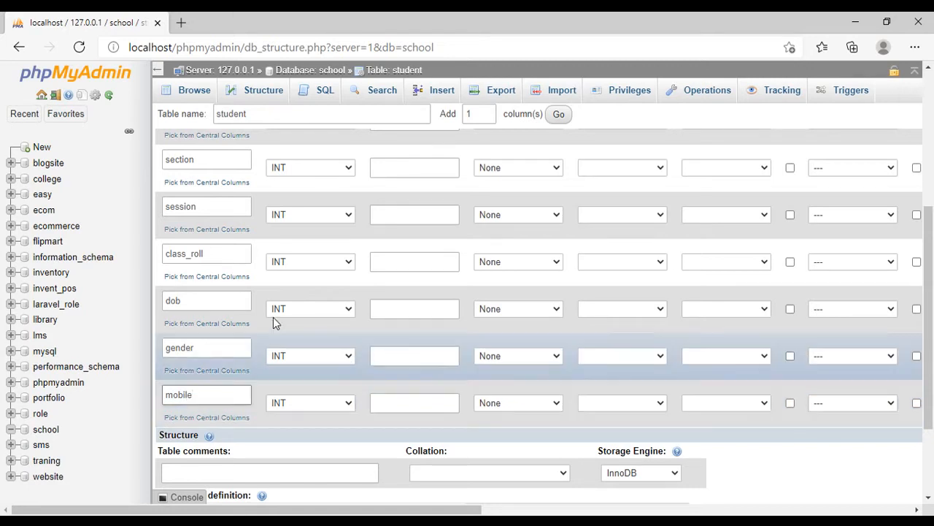
# - Add two further columns to the student table, one at a time, and name them address and religion
pyautogui.click(559, 115)
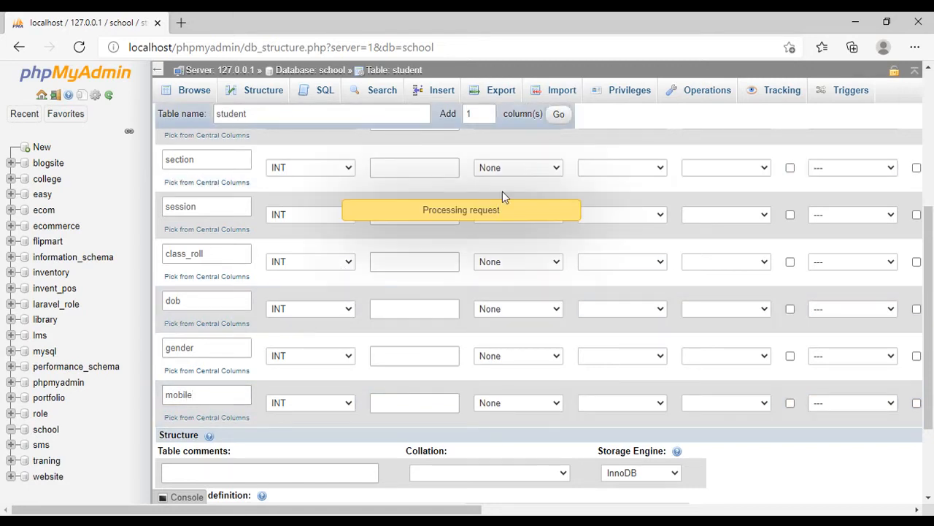
pyautogui.write('address')
pyautogui.click(559, 115)
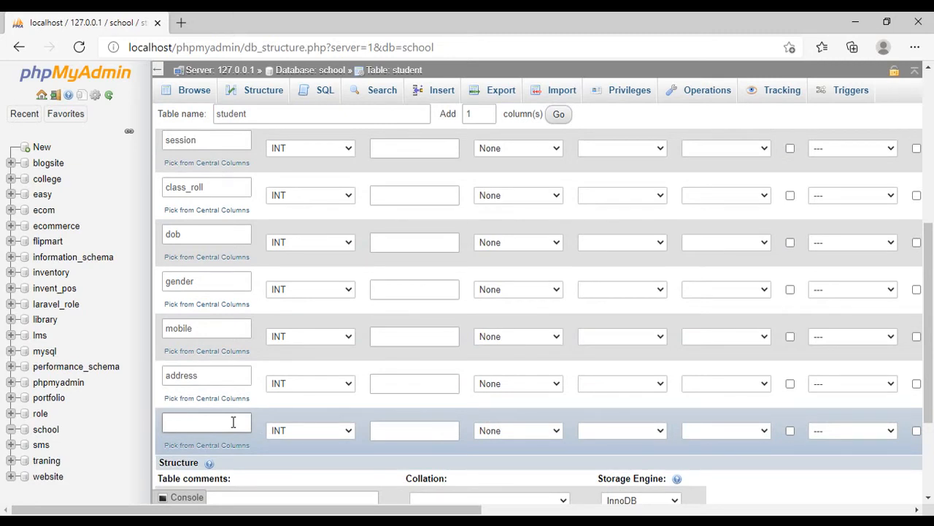
pyautogui.click(233, 422)
pyautogui.write('religion')
# - Review the defined column rows and examine the data types available for the name column
pyautogui.scroll(-2, 817, 373)
pyautogui.scroll(3, 737, 384)
pyautogui.scroll(5, 737, 383)
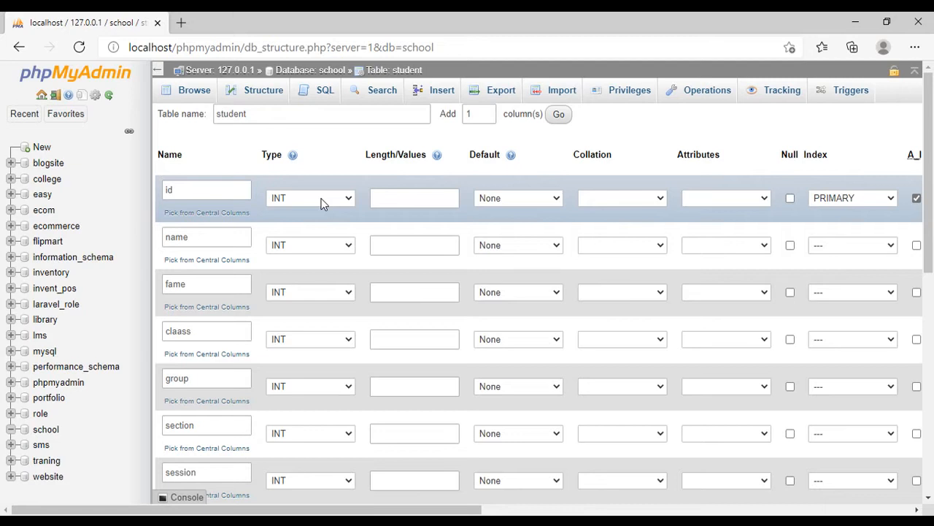
pyautogui.scroll(-1, 309, 214)
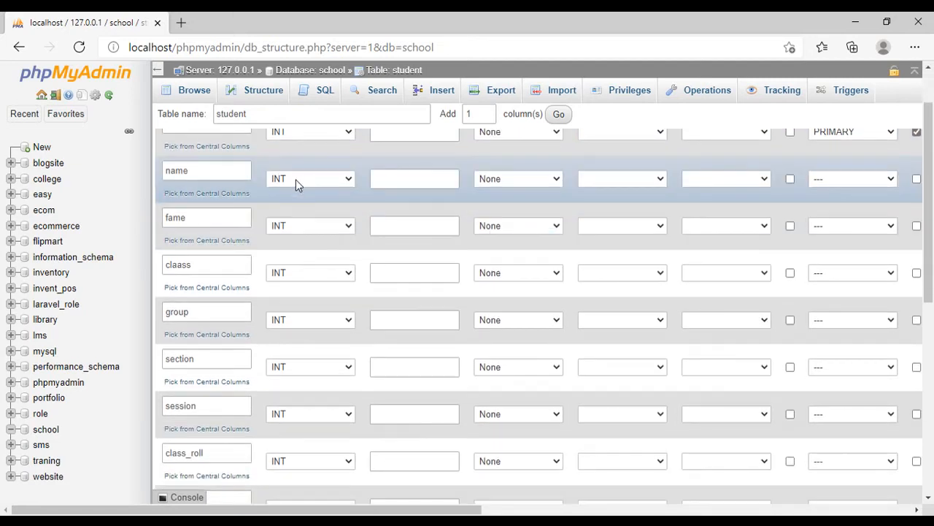
pyautogui.click(295, 179)
pyautogui.scroll(-1, 322, 305)
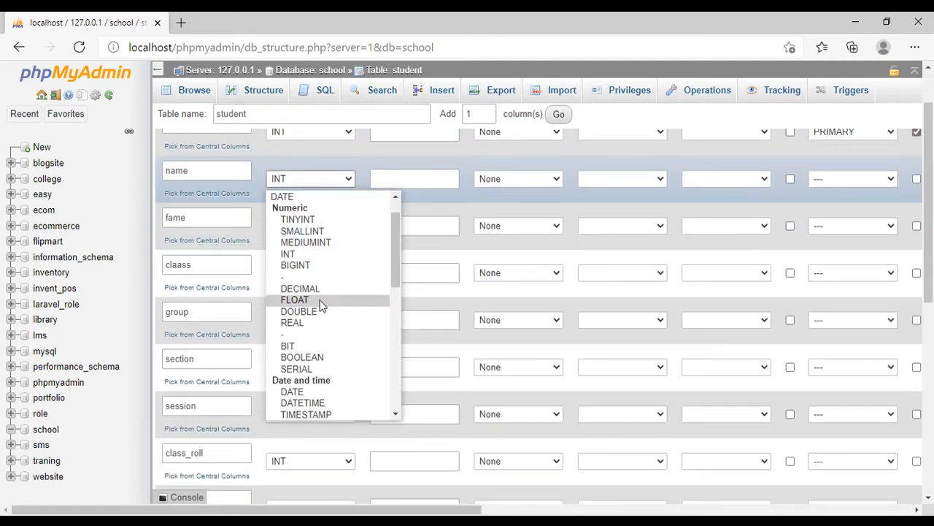
pyautogui.scroll(-5, 321, 305)
pyautogui.scroll(-2, 328, 305)
pyautogui.scroll(5, 328, 305)
pyautogui.scroll(2, 329, 305)
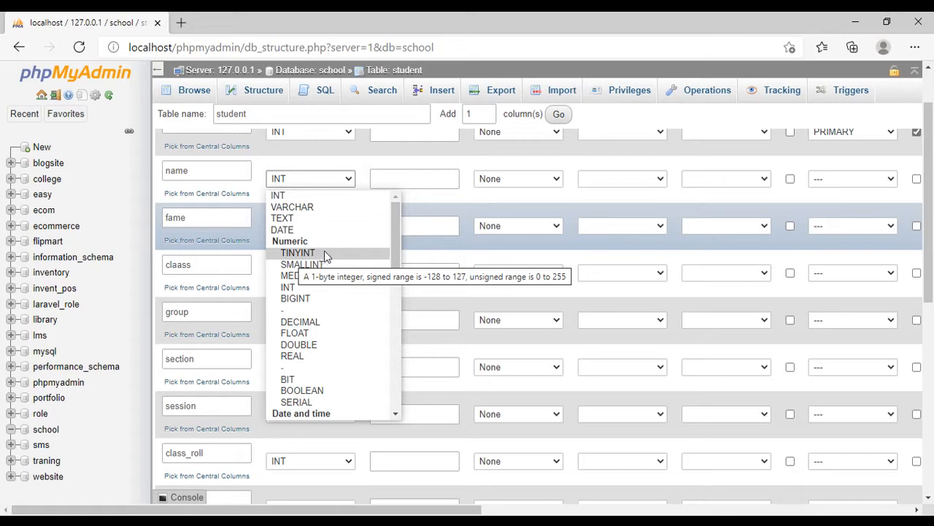
pyautogui.scroll(2, 352, 184)
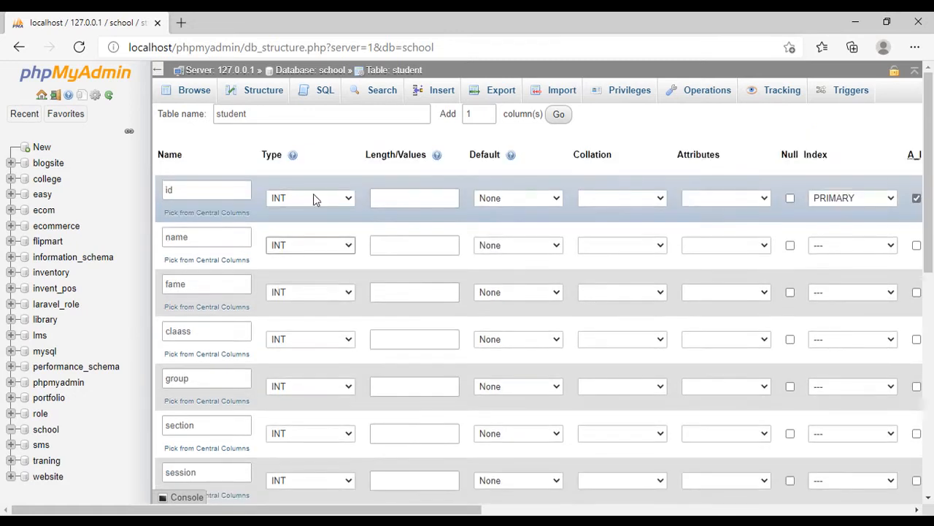
# - Set the name and fame columns to type VARCHAR with a length of 100 each
pyautogui.click(308, 248)
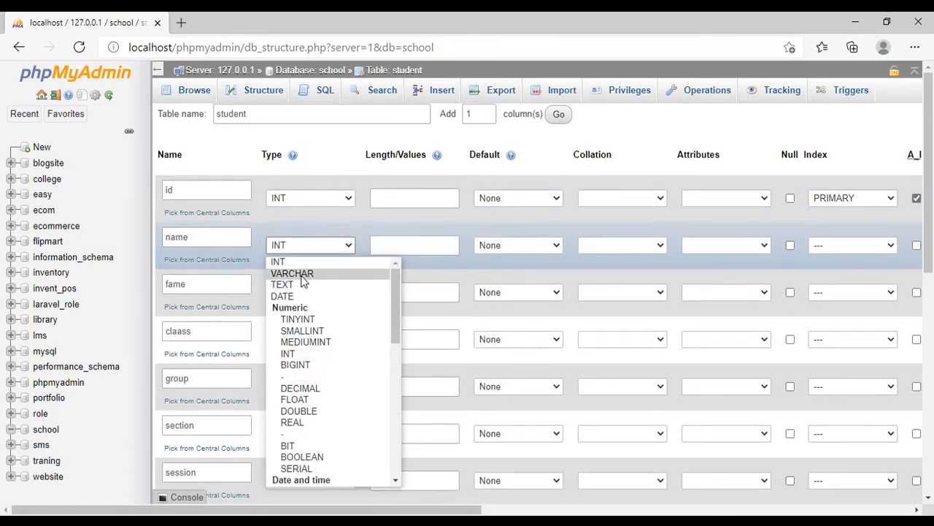
pyautogui.click(301, 275)
pyautogui.click(410, 243)
pyautogui.write('100')
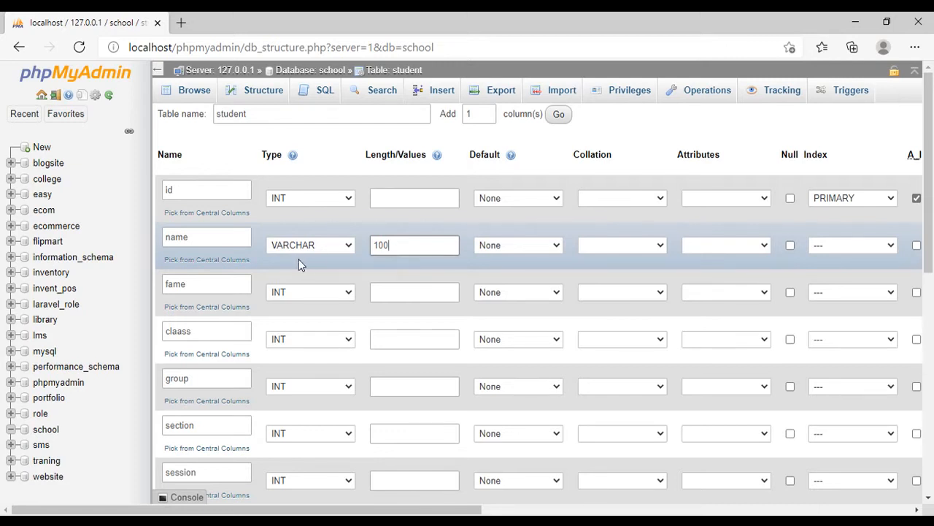
pyautogui.scroll(-1, 416, 248)
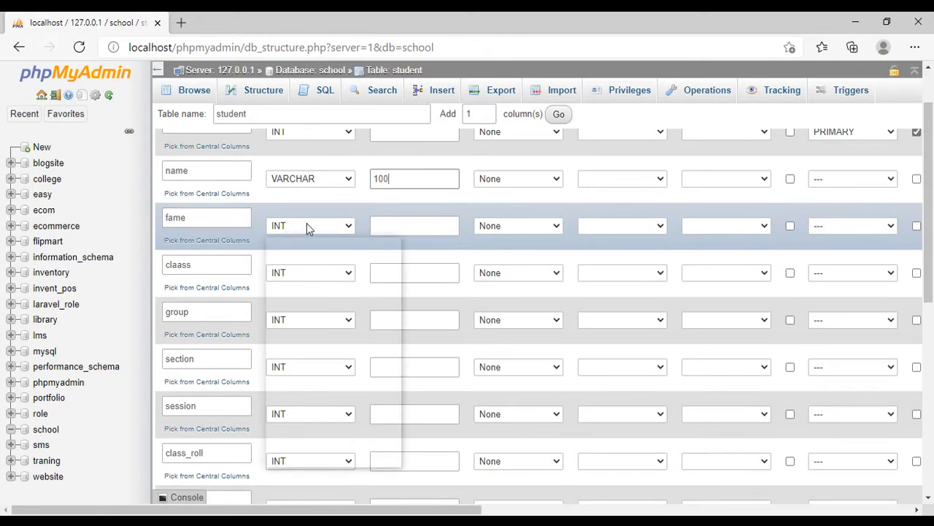
pyautogui.click(306, 226)
pyautogui.click(292, 253)
pyautogui.click(389, 230)
pyautogui.write('100')
# - Examine the data types available for the claass column and the length suggestions for the id column
pyautogui.click(304, 274)
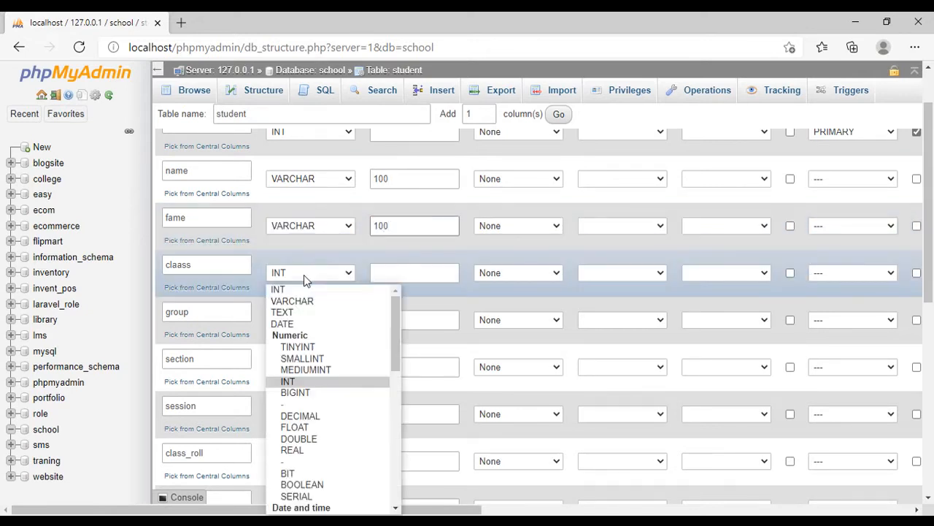
pyautogui.scroll(-2, 337, 335)
pyautogui.scroll(1, 337, 334)
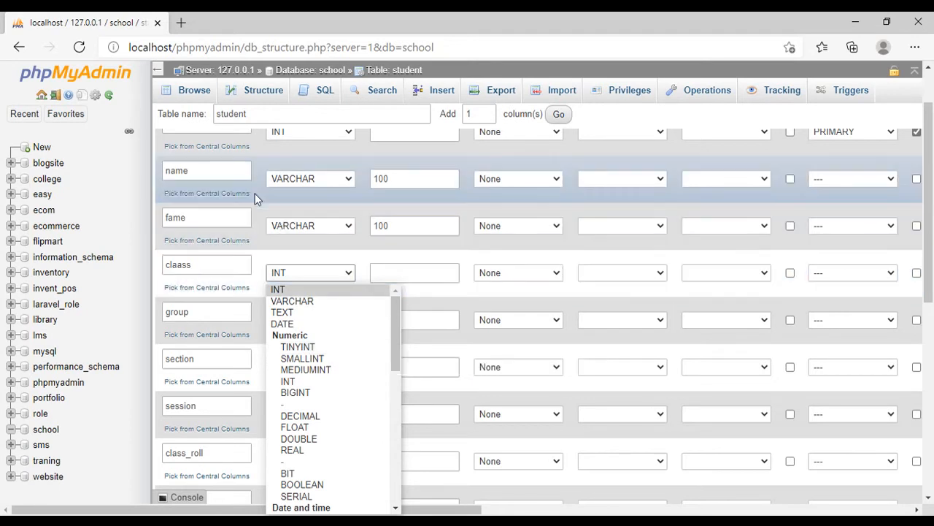
pyautogui.scroll(1, 222, 185)
pyautogui.click(381, 204)
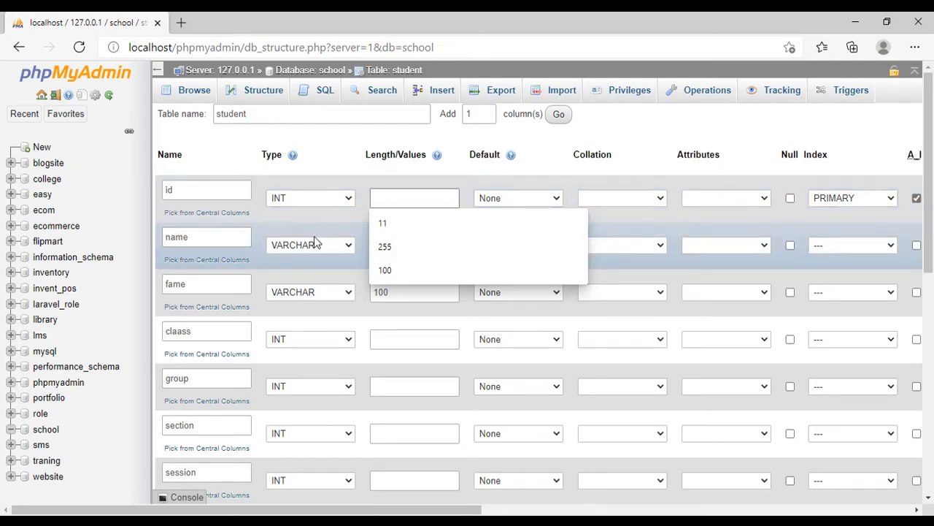
pyautogui.click(308, 337)
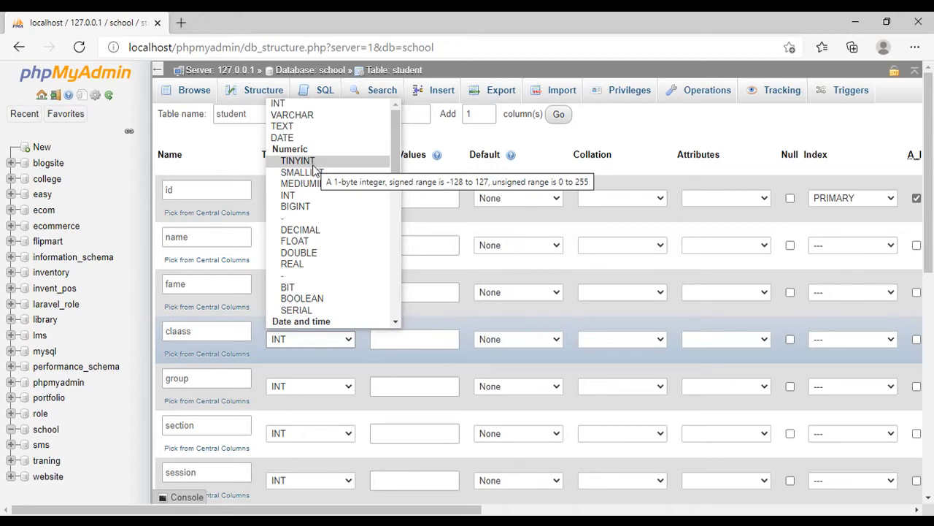
pyautogui.click(447, 182)
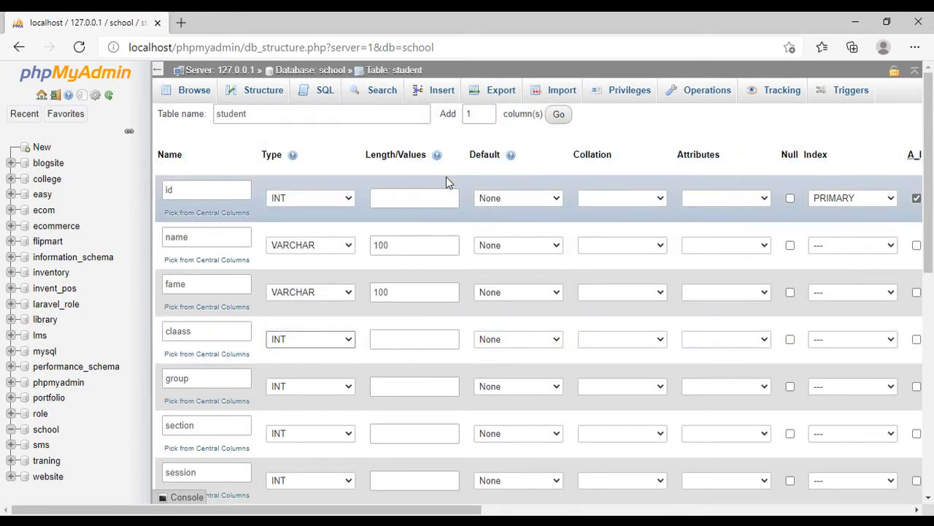
# - Try the lengths 2 and 11 for the id column, and clear its length value
pyautogui.click(382, 197)
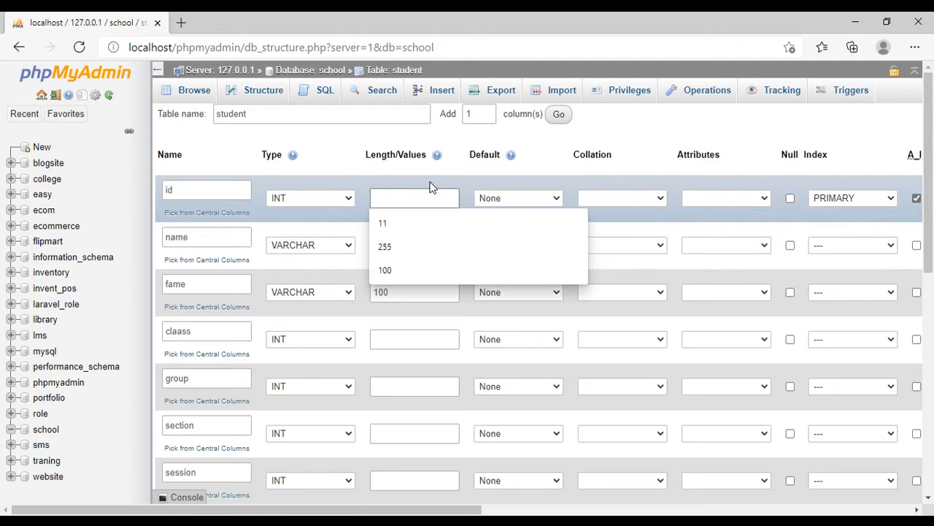
pyautogui.scroll(-1, 430, 187)
pyautogui.scroll(1, 430, 183)
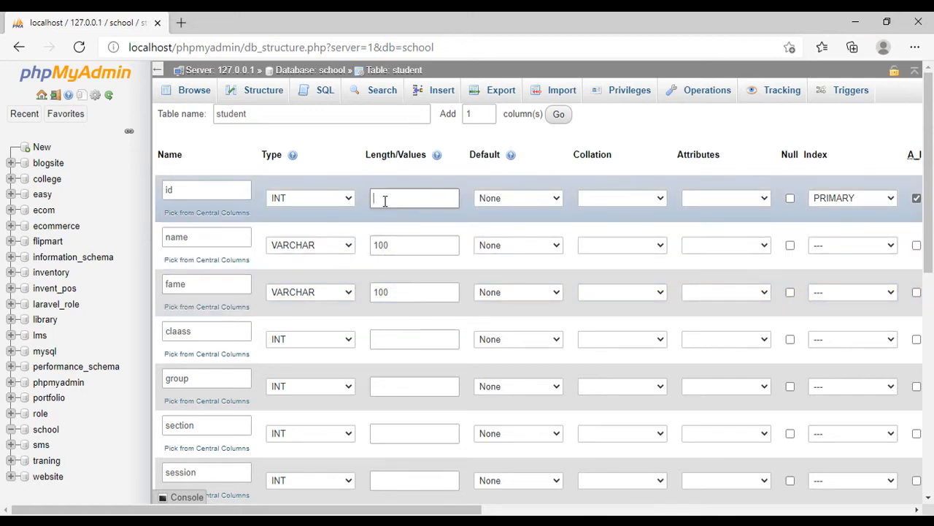
pyautogui.write('2')
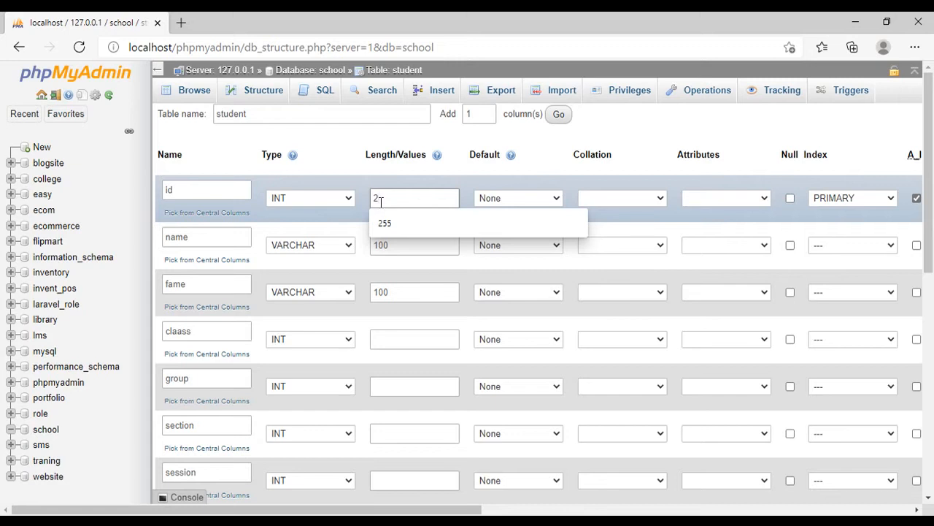
pyautogui.moveTo(380, 199); pyautogui.dragTo(374, 200)
pyautogui.write('11')
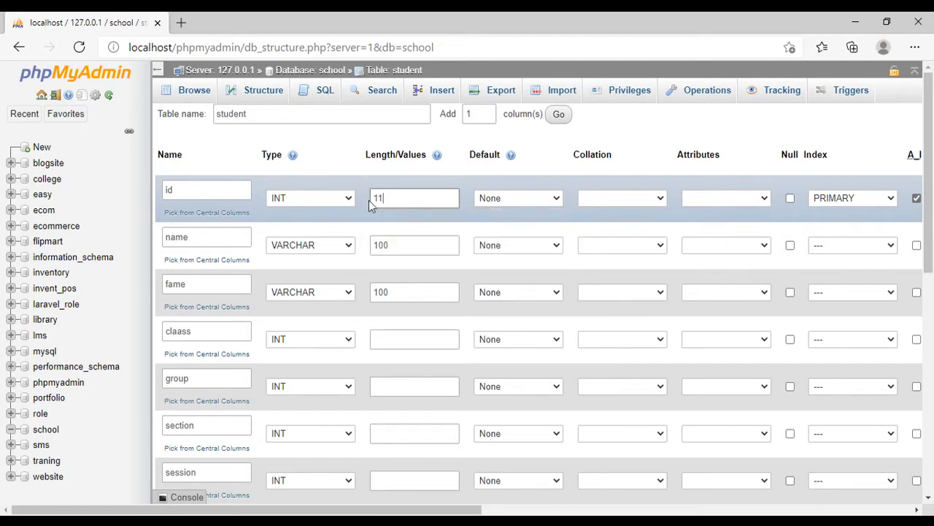
pyautogui.moveTo(388, 198); pyautogui.dragTo(361, 200)
pyautogui.press('BackSpace')
# - Examine the data types available for the claass column and for the id column
pyautogui.scroll(-1, 424, 259)
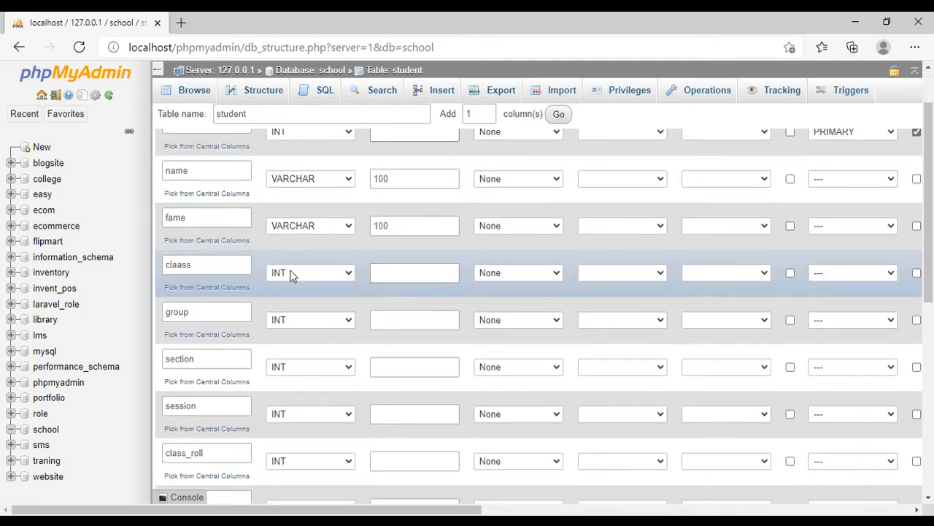
pyautogui.click(318, 274)
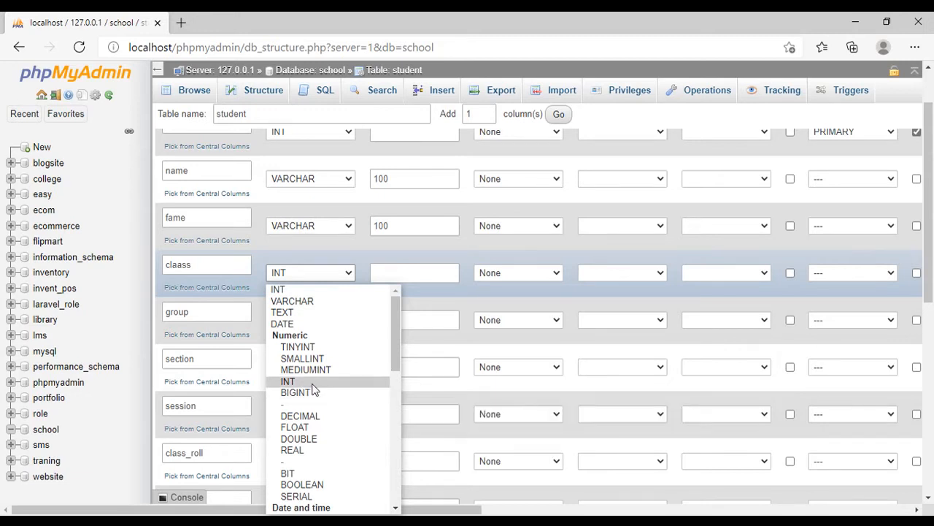
pyautogui.scroll(-1, 348, 306)
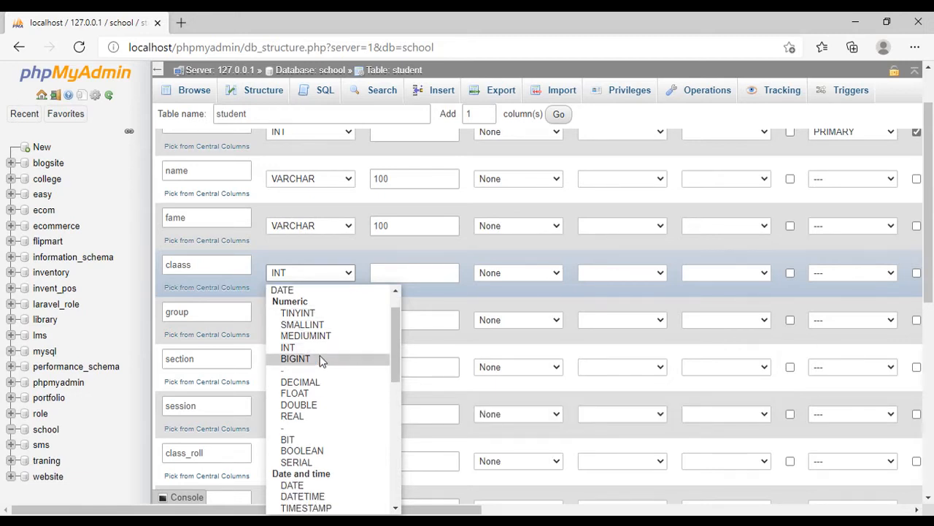
pyautogui.scroll(-1, 358, 348)
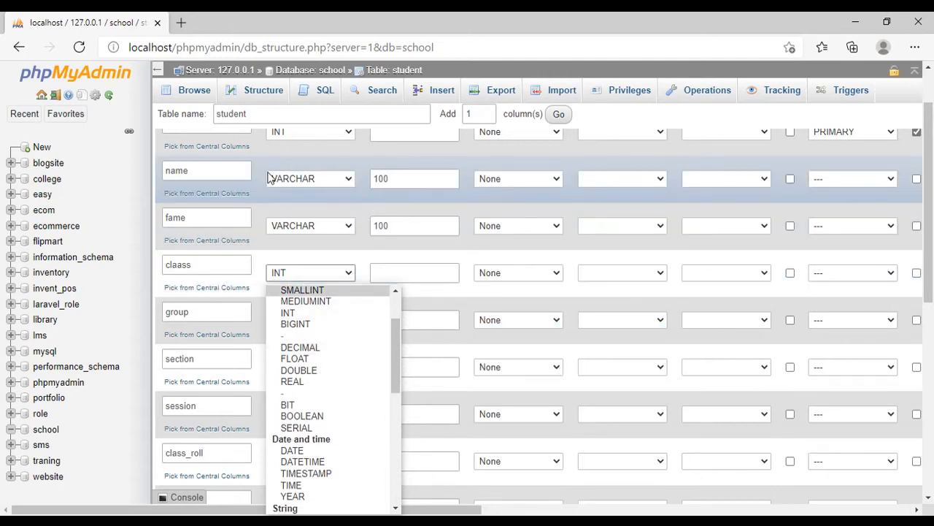
pyautogui.scroll(1, 296, 195)
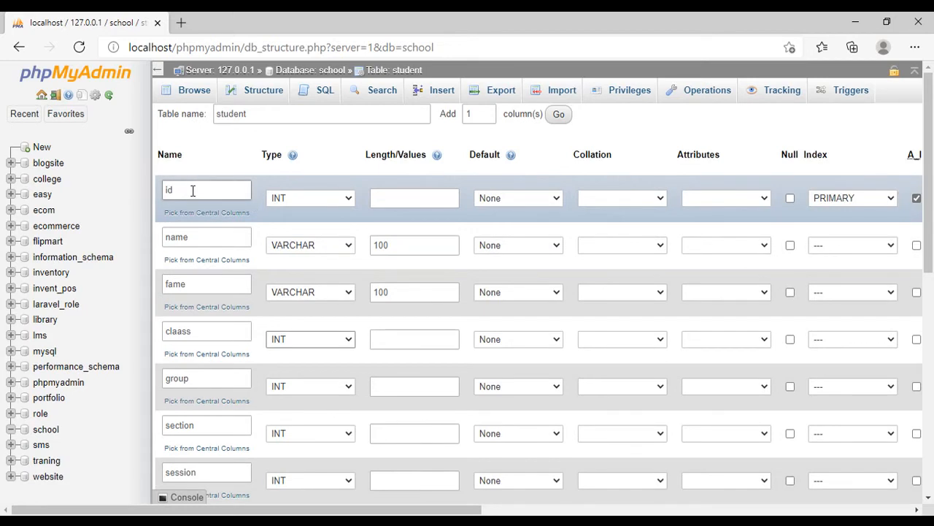
pyautogui.click(314, 201)
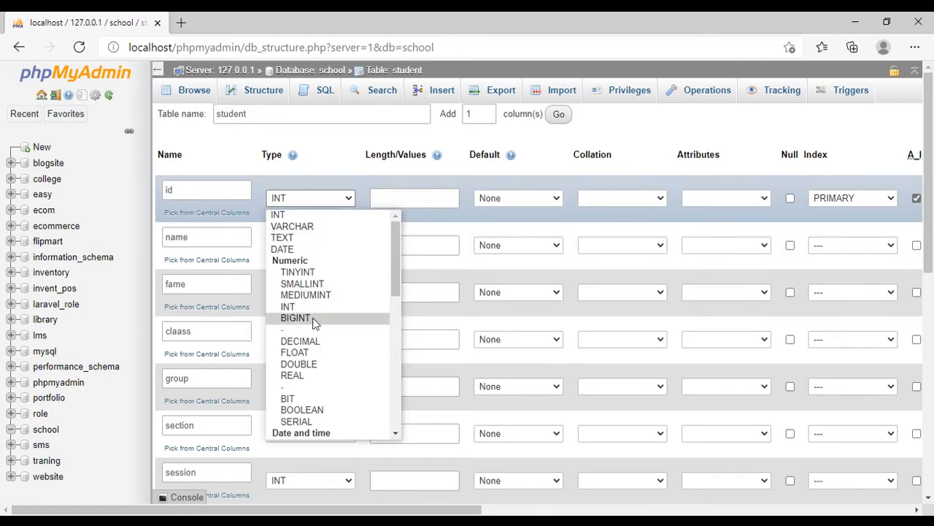
pyautogui.click(309, 198)
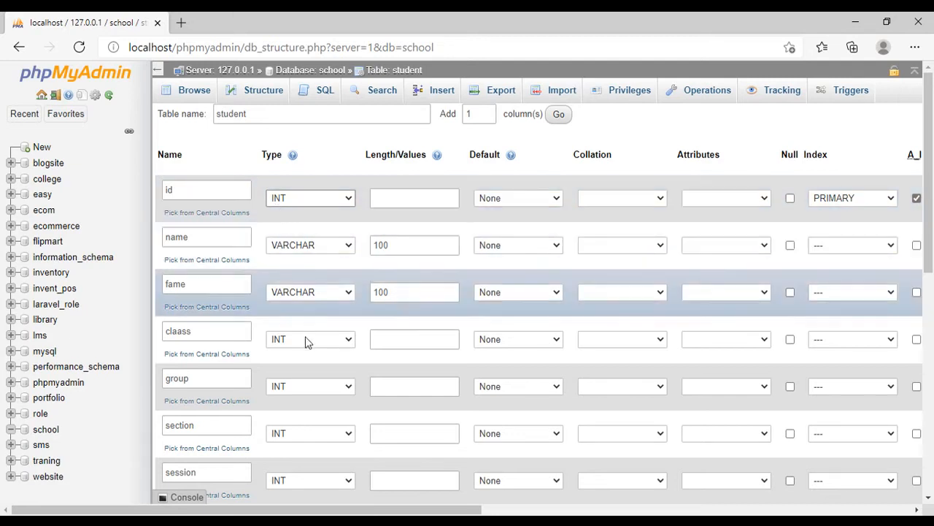
# - Rename the claass column as claas
pyautogui.scroll(-1, 314, 270)
pyautogui.click(219, 262)
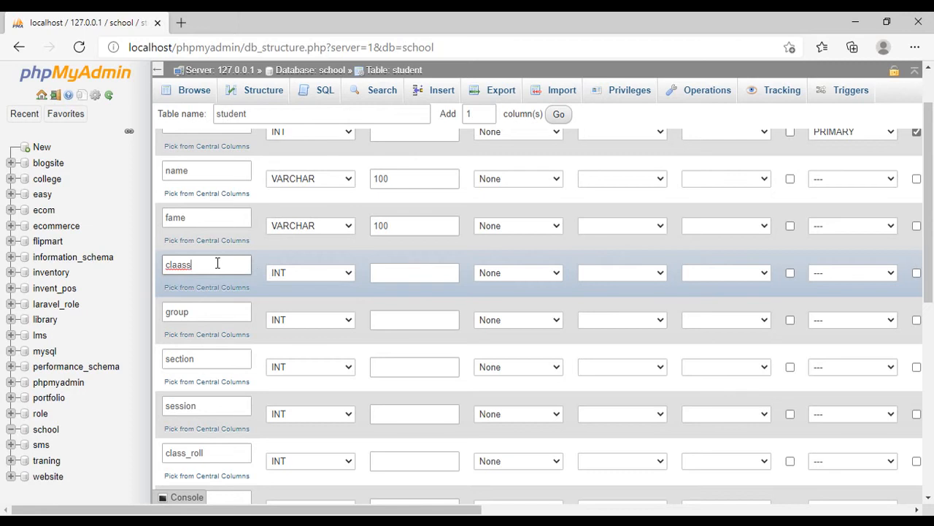
pyautogui.press('BackSpace')
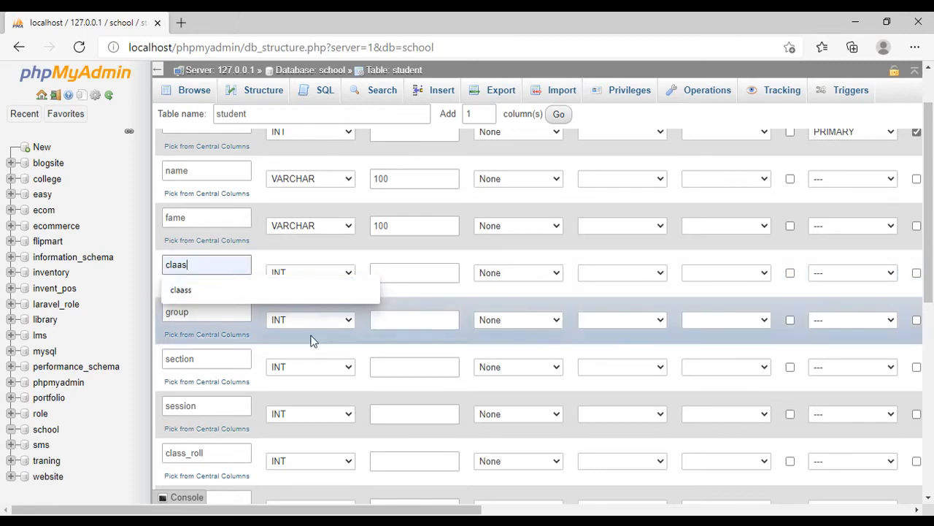
pyautogui.click(309, 272)
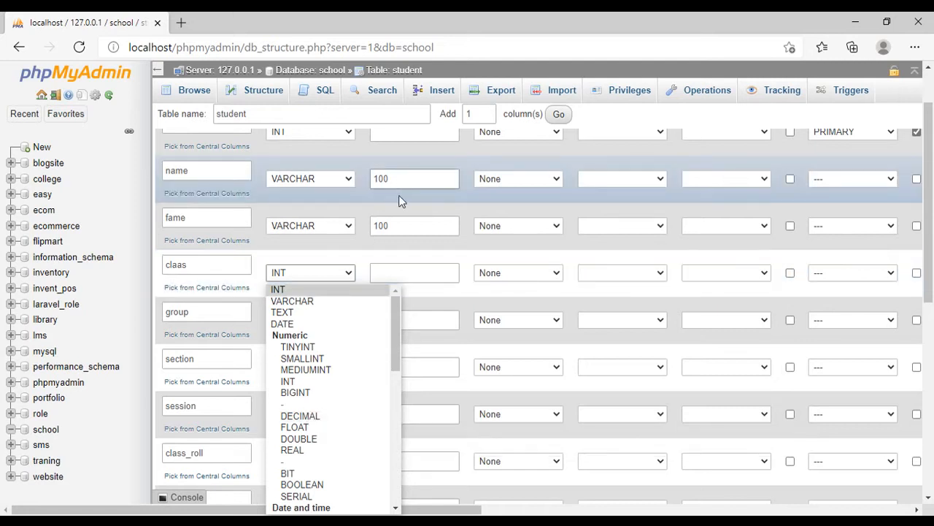
# - Add one more column to the student table and name it fee
pyautogui.scroll(-2, 415, 223)
pyautogui.click(557, 116)
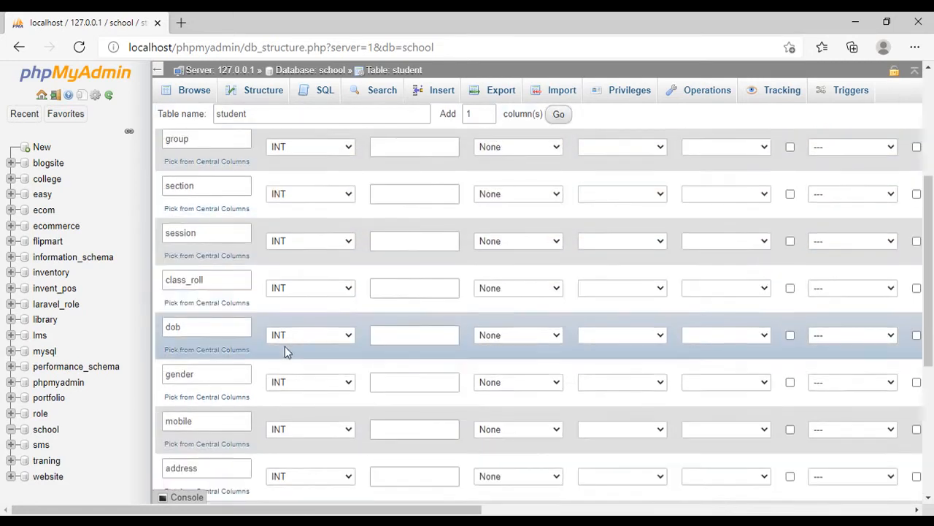
pyautogui.scroll(-3, 277, 365)
pyautogui.click(205, 334)
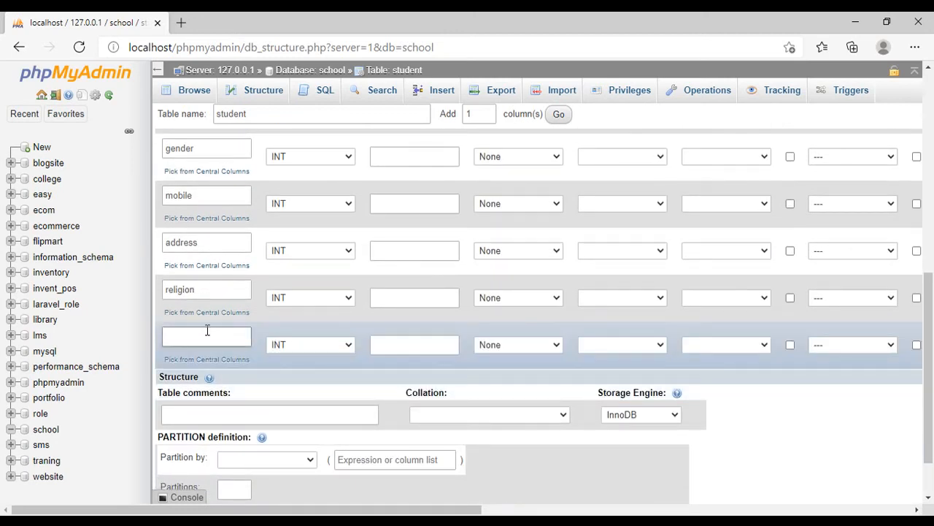
pyautogui.write('fee')
# - Set the fee column to type DECIMAL with a length of 10,2
pyautogui.click(309, 349)
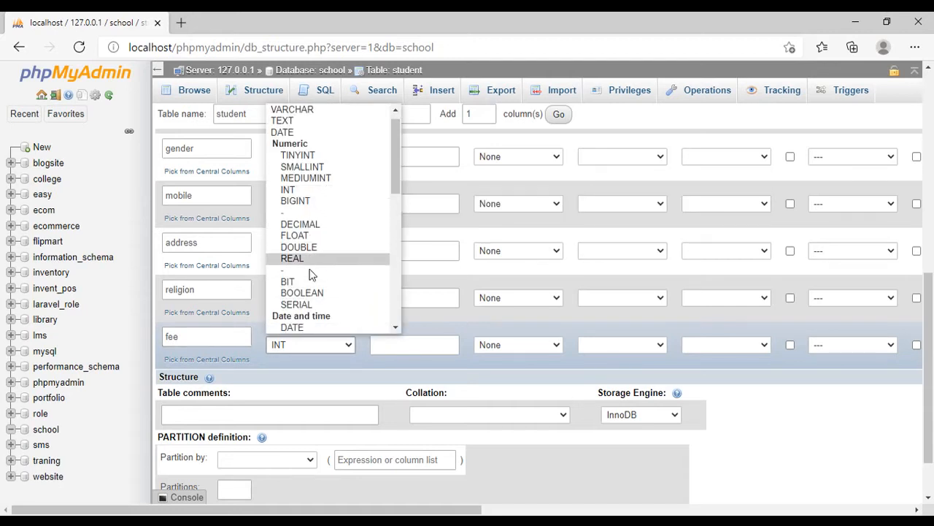
pyautogui.scroll(1, 314, 273)
pyautogui.click(316, 236)
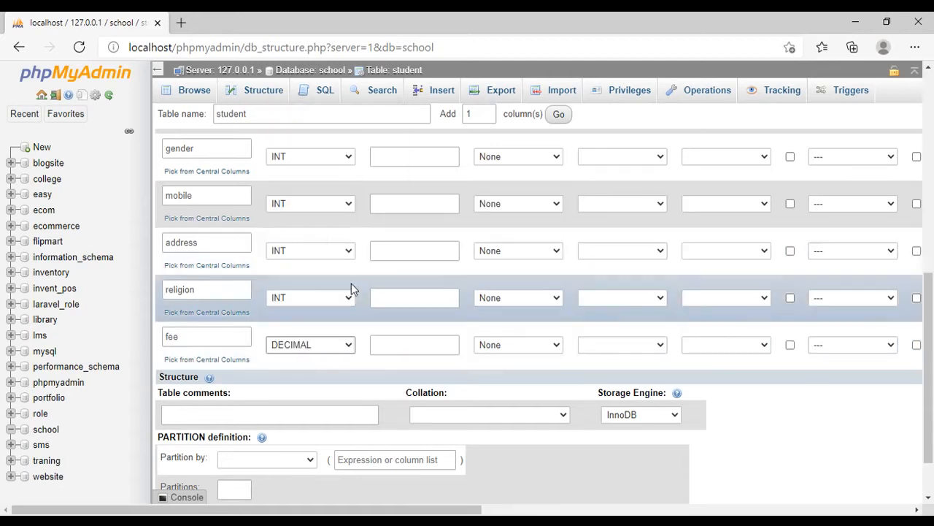
pyautogui.click(385, 339)
pyautogui.write('10,2')
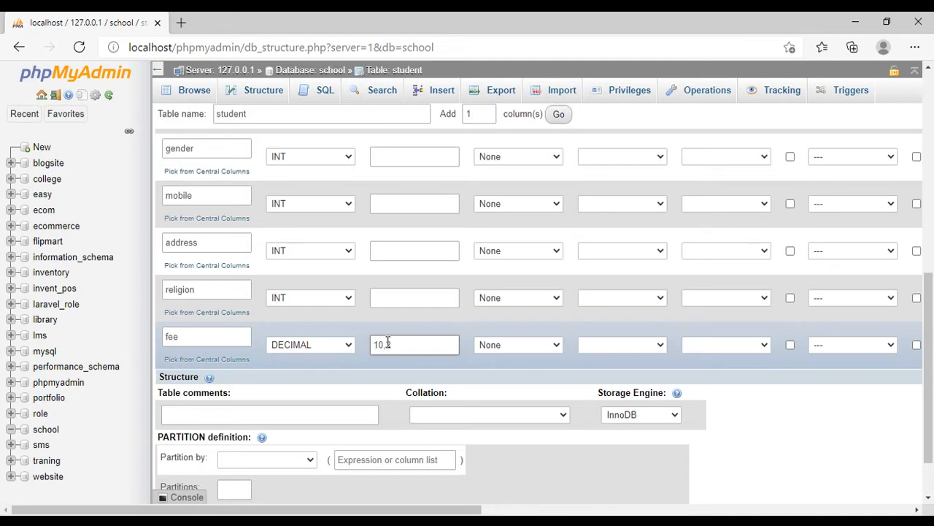
pyautogui.click(339, 344)
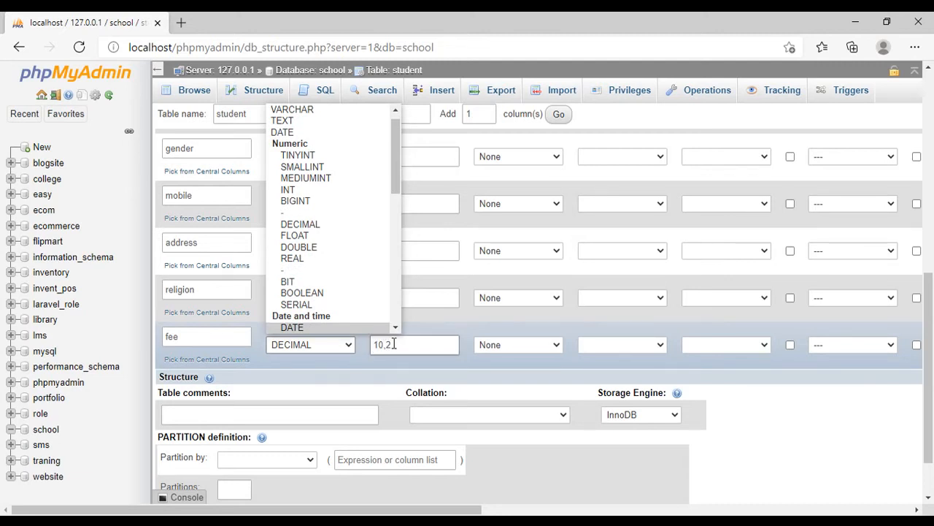
pyautogui.click(394, 344)
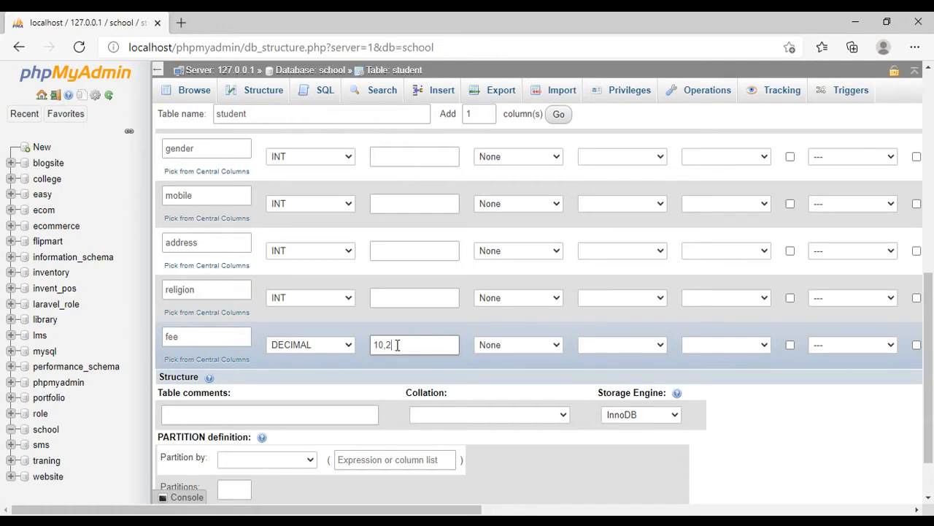
# - Examine the numeric, date and time, string, spatial and JSON data types available for the claas column
pyautogui.scroll(2, 327, 289)
pyautogui.scroll(4, 327, 289)
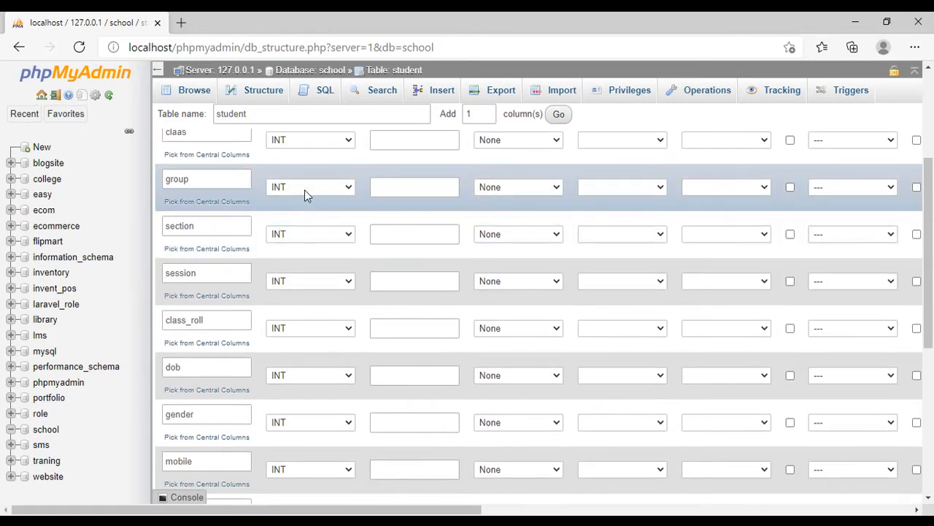
pyautogui.scroll(2, 327, 218)
pyautogui.click(309, 208)
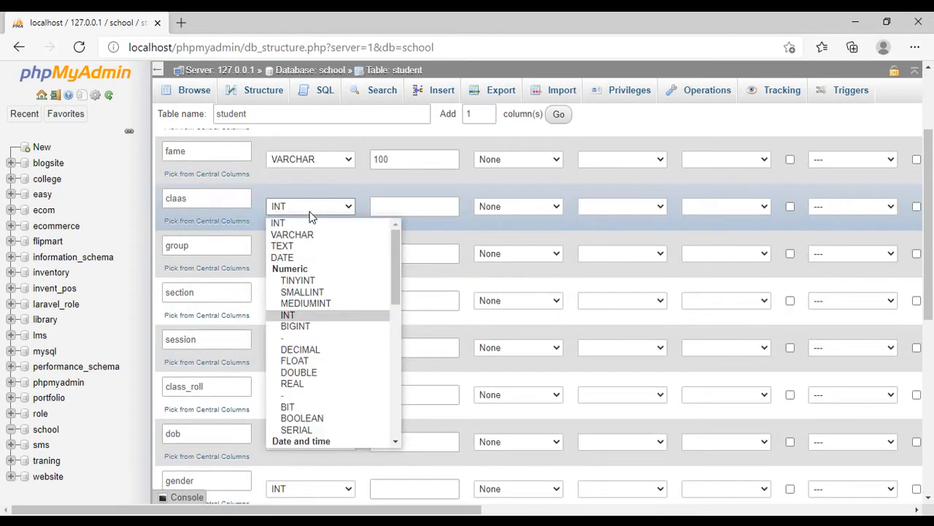
pyautogui.scroll(-2, 323, 365)
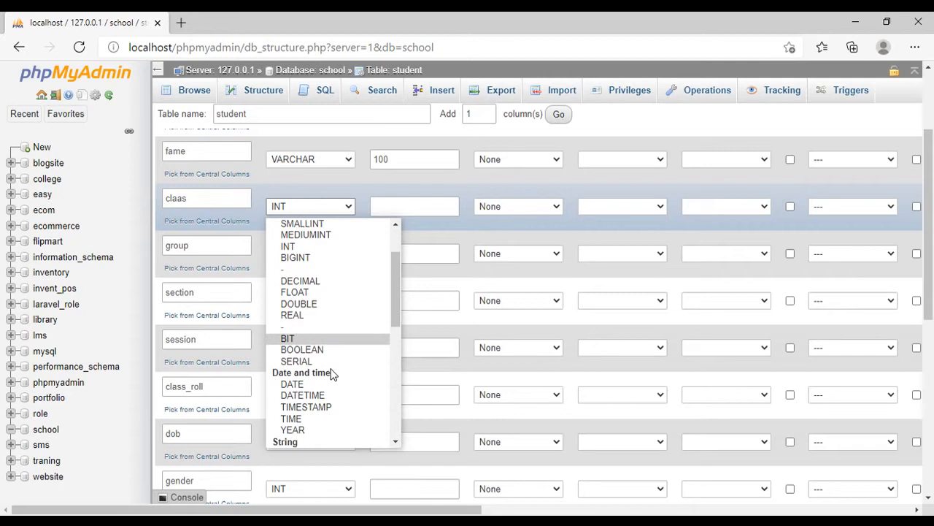
pyautogui.scroll(-1, 325, 361)
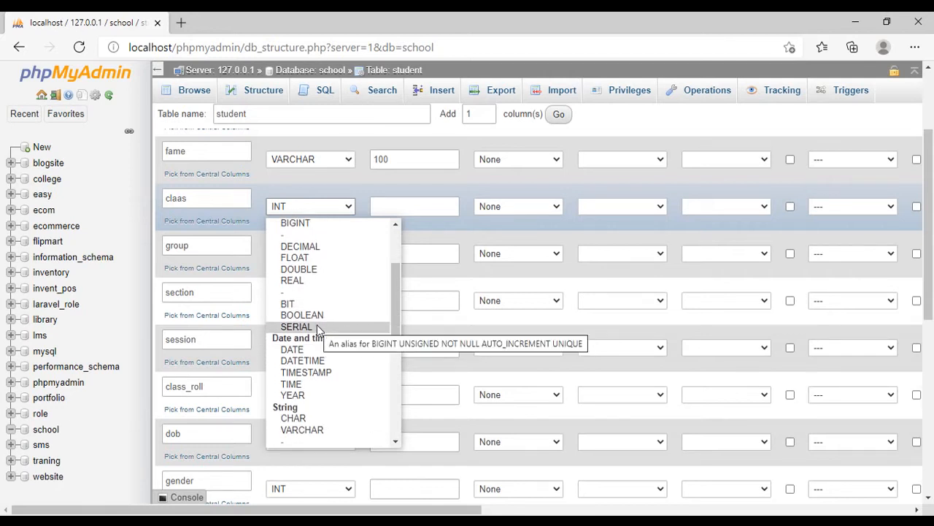
pyautogui.scroll(-1, 332, 339)
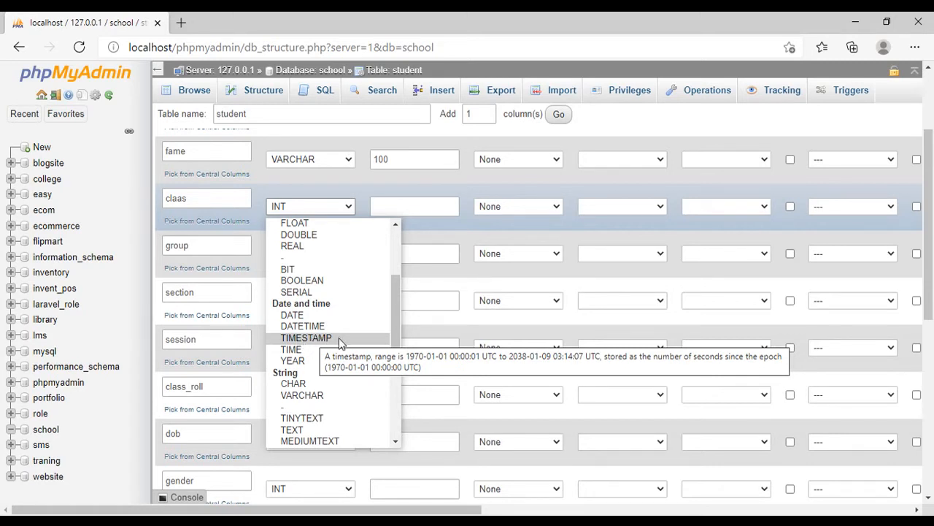
pyautogui.scroll(-2, 304, 379)
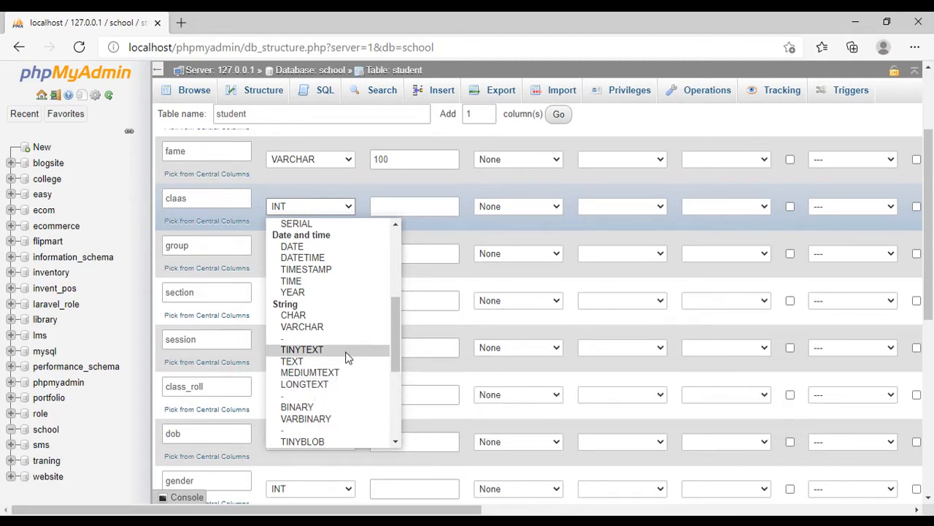
pyautogui.scroll(-1, 333, 350)
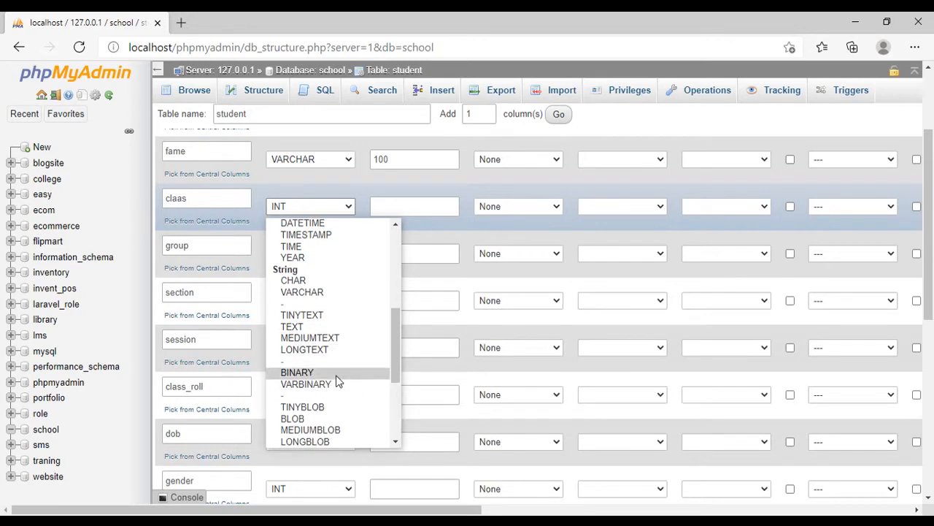
pyautogui.scroll(-1, 335, 380)
pyautogui.scroll(-1, 354, 349)
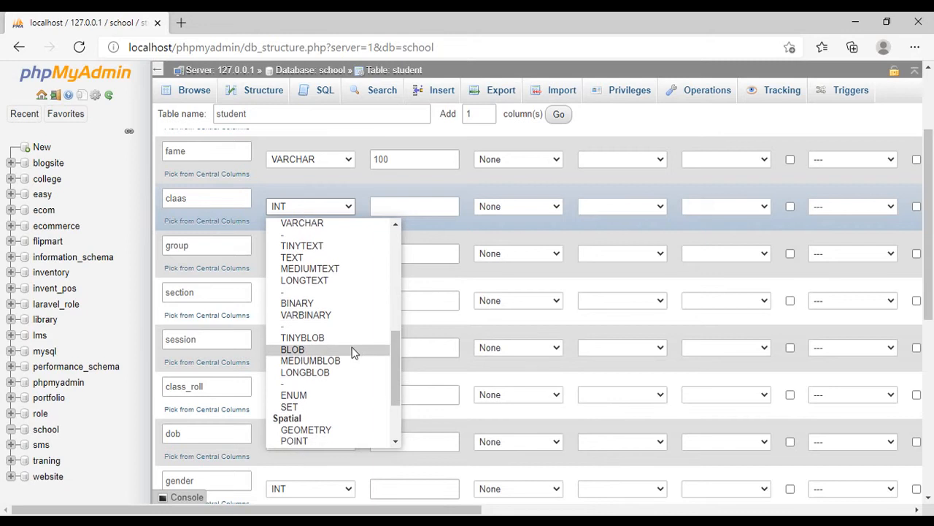
pyautogui.scroll(-1, 332, 373)
pyautogui.scroll(-1, 324, 369)
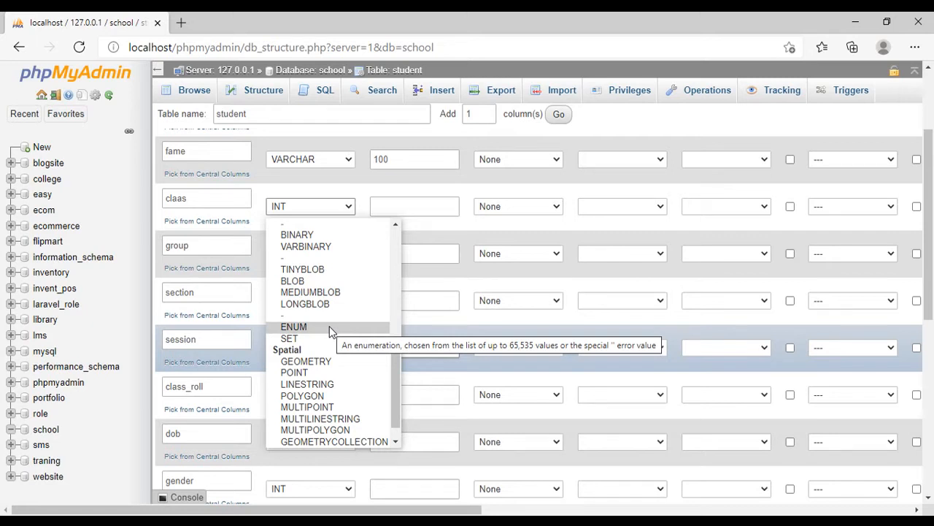
pyautogui.scroll(-1, 343, 350)
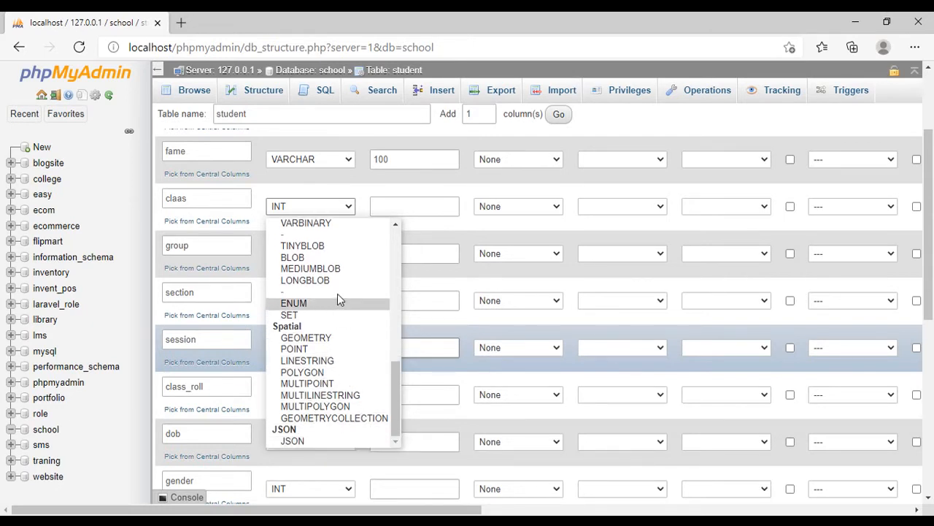
pyautogui.scroll(1, 337, 293)
pyautogui.scroll(9, 338, 290)
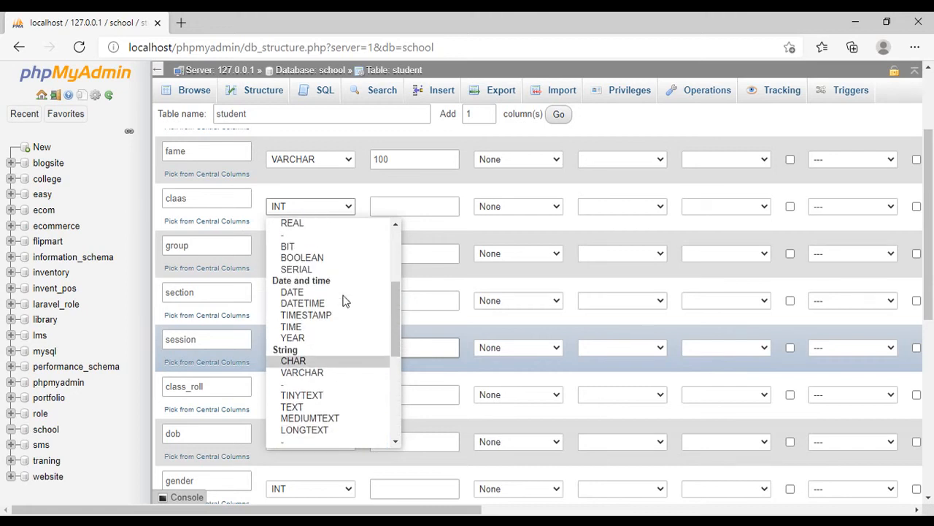
pyautogui.scroll(2, 347, 298)
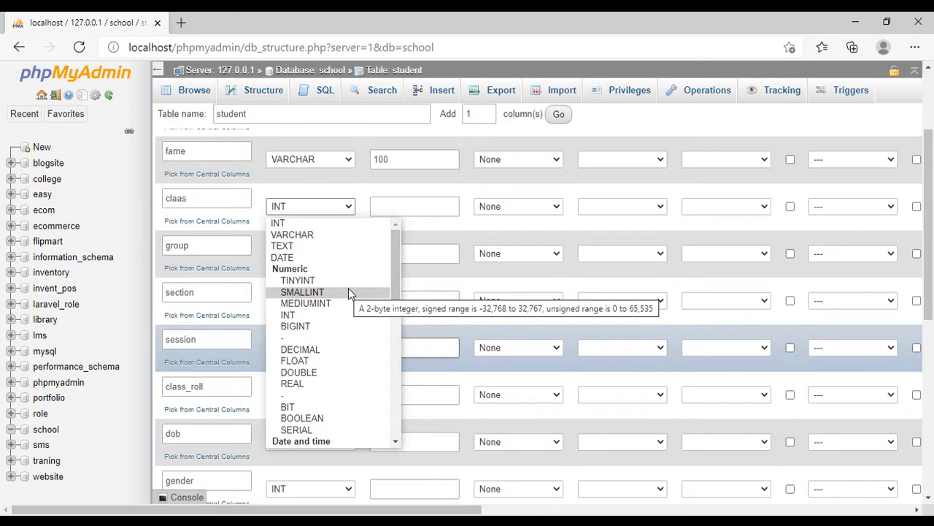
pyautogui.click(530, 224)
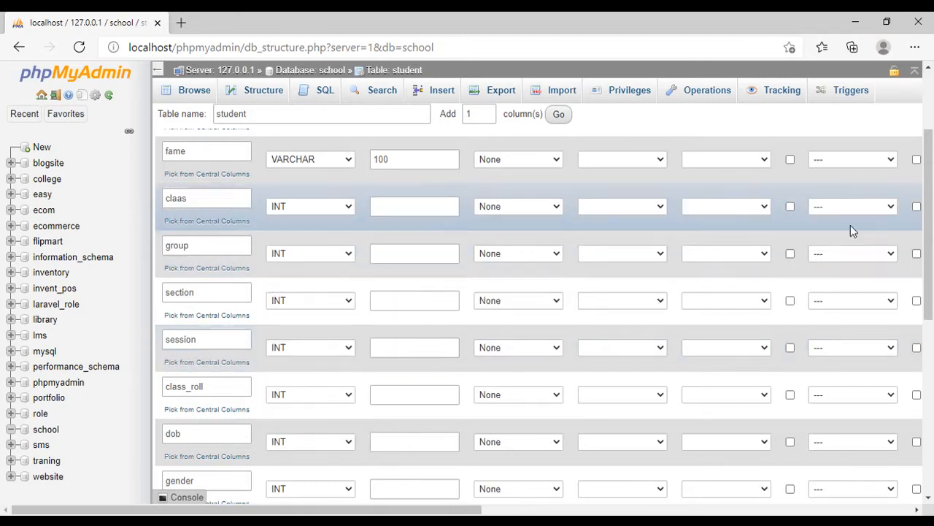
# - Set the claas column to type VARCHAR with a length of 100
pyautogui.click(316, 207)
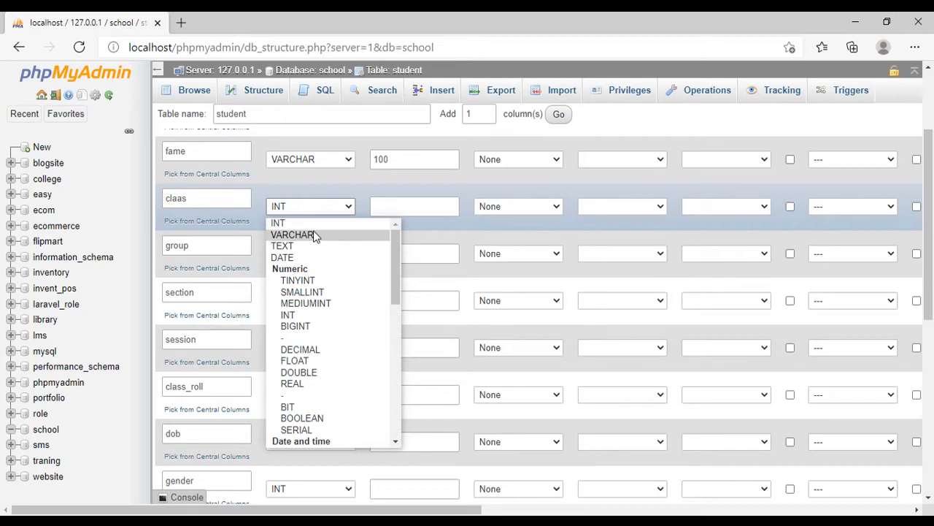
pyautogui.click(315, 235)
pyautogui.click(394, 209)
pyautogui.write('100')
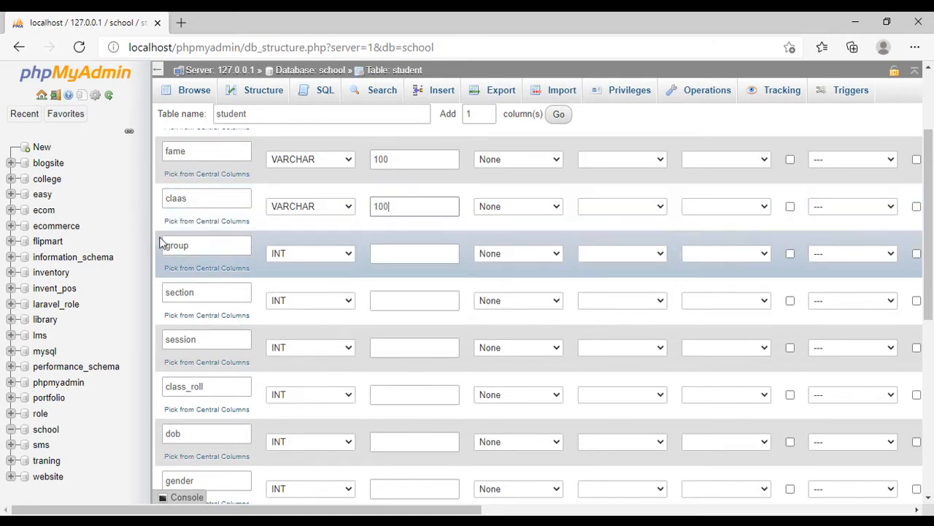
# - Set the group column to type VARCHAR with a length of 100
pyautogui.click(292, 257)
pyautogui.click(303, 287)
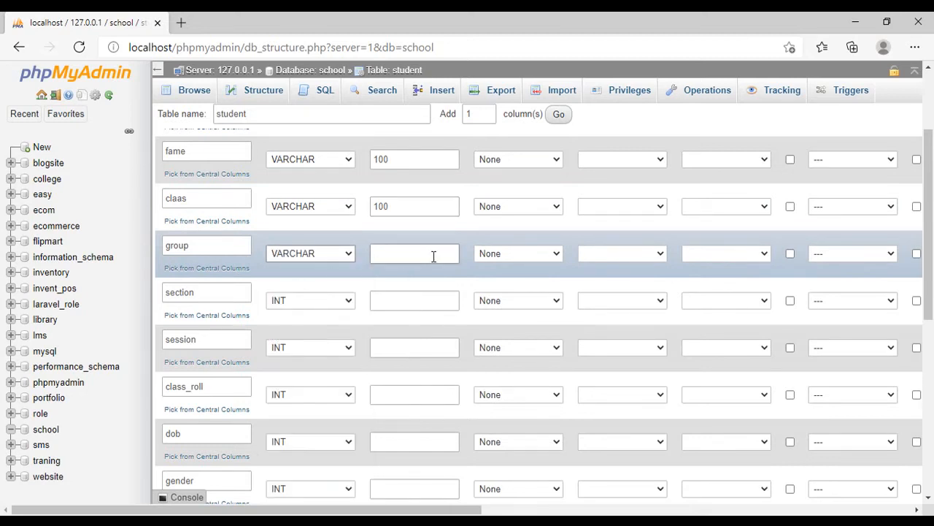
pyautogui.click(432, 255)
pyautogui.write('100')
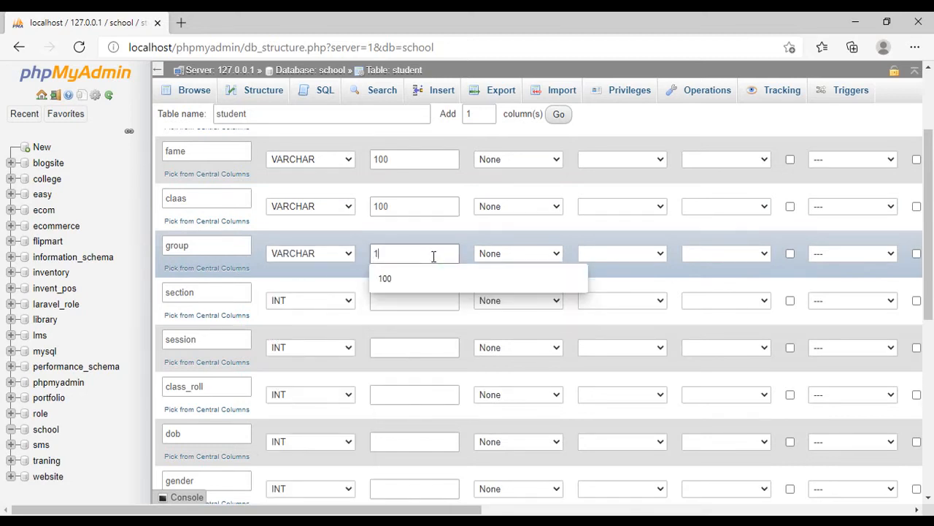
# - Set the section column to type VARCHAR with a length of 100
pyautogui.click(332, 303)
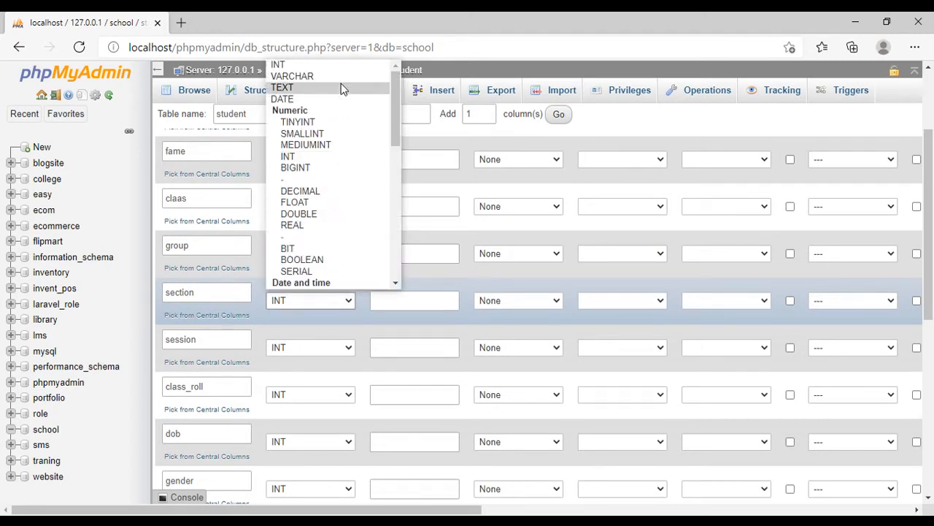
pyautogui.click(307, 74)
pyautogui.click(401, 309)
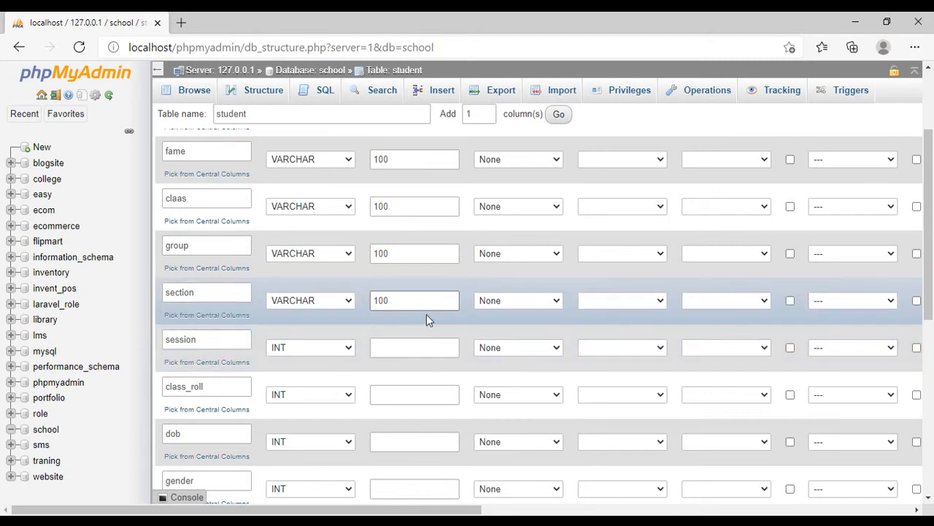
# - Set the session column to type VARCHAR with a length of 100
pyautogui.scroll(-1, 427, 314)
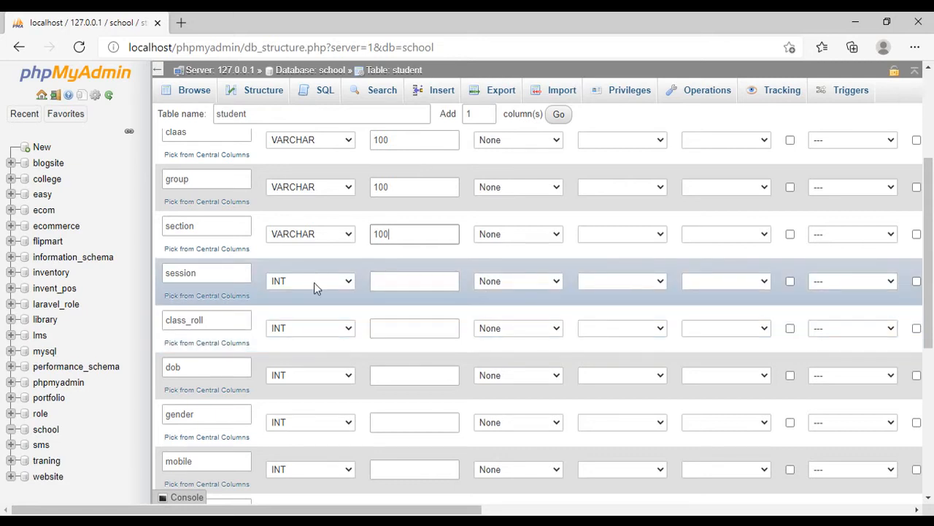
pyautogui.click(314, 281)
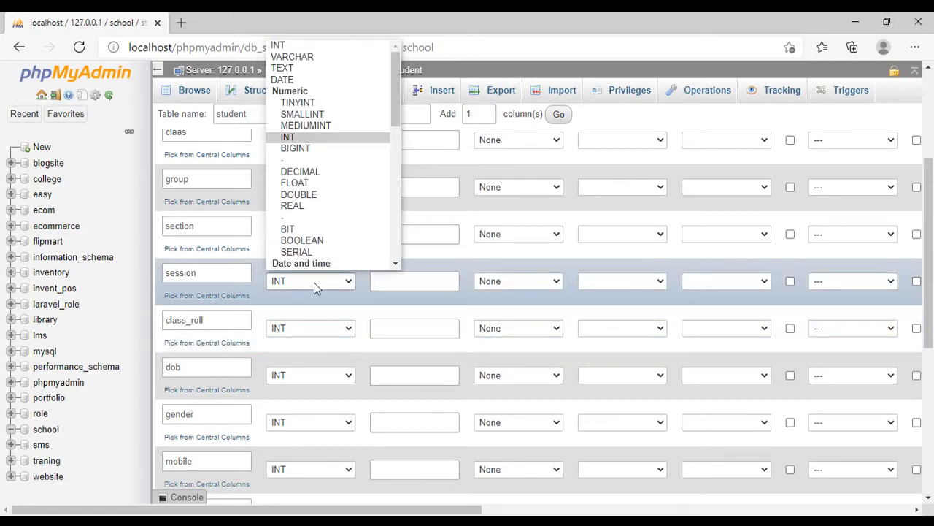
pyautogui.click(329, 56)
pyautogui.click(409, 284)
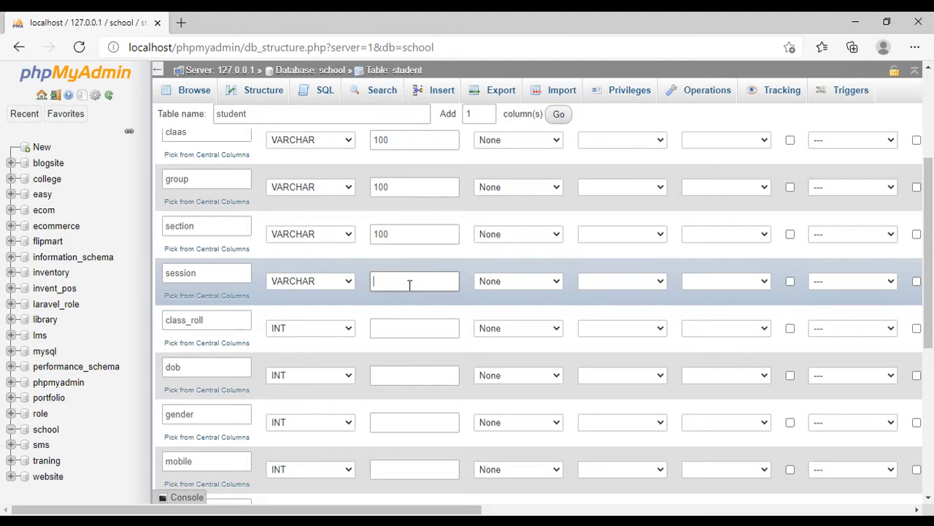
pyautogui.write('100')
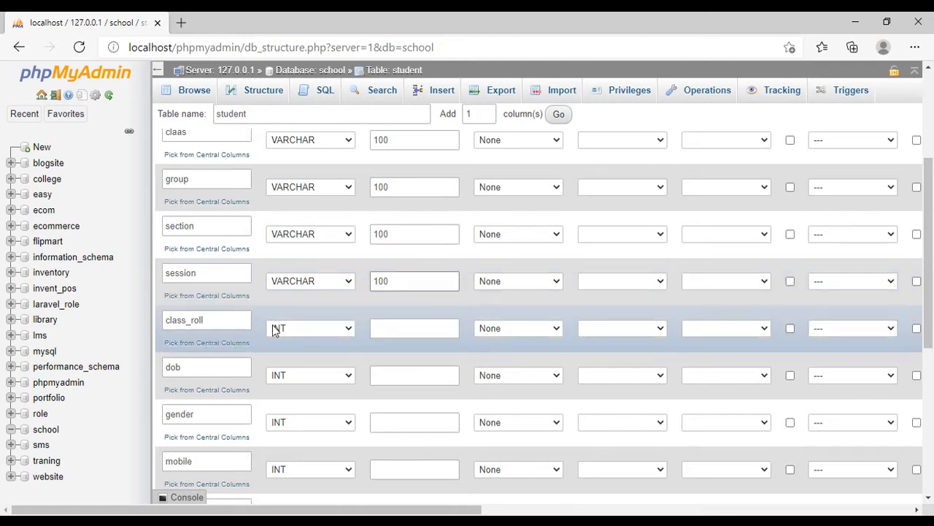
# - Leave the class_roll length empty and set the dob column to type DATE
pyautogui.click(414, 330)
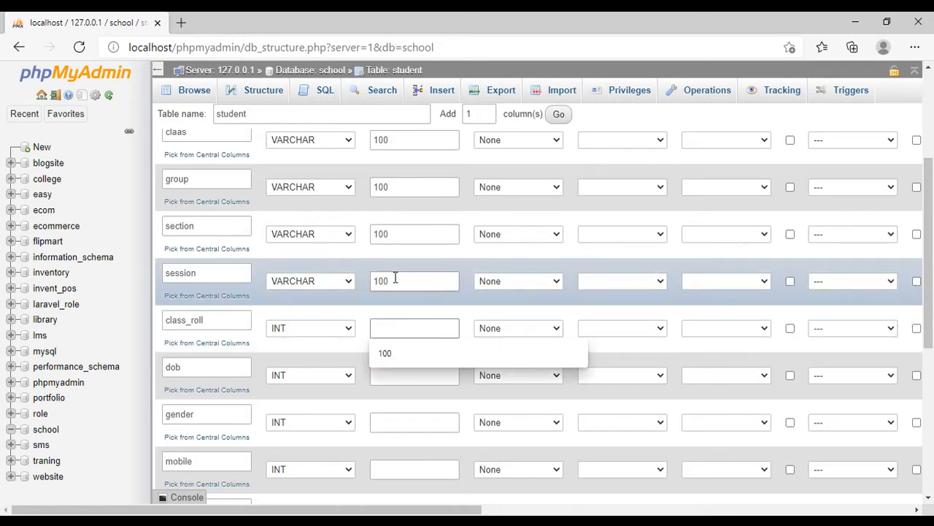
pyautogui.scroll(-1, 392, 280)
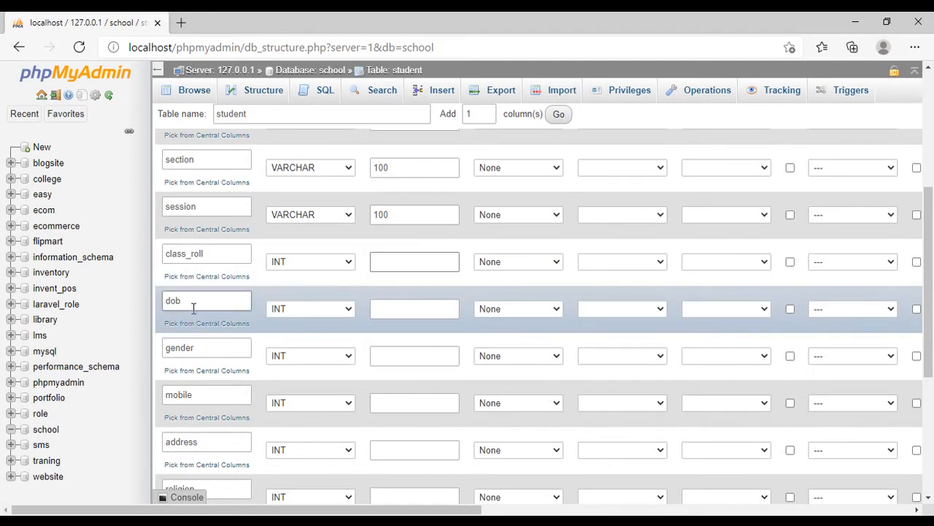
pyautogui.click(339, 312)
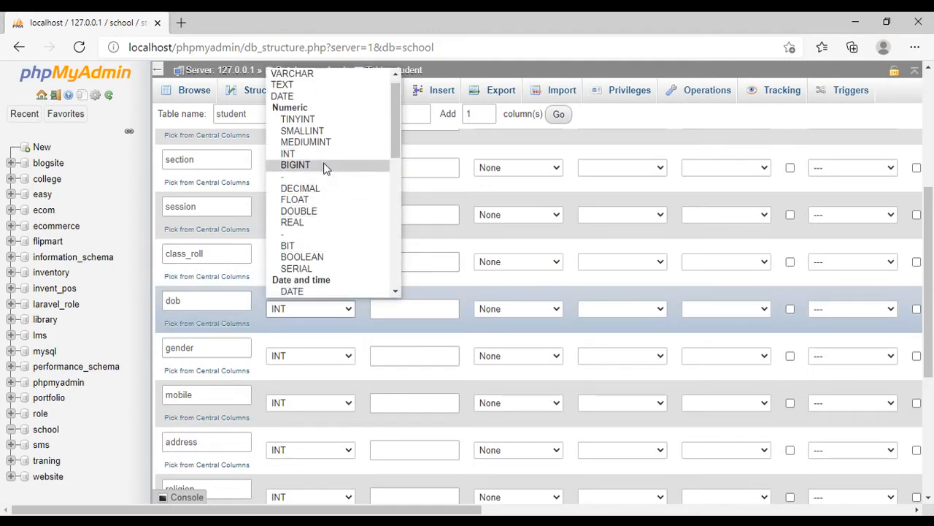
pyautogui.scroll(1, 329, 215)
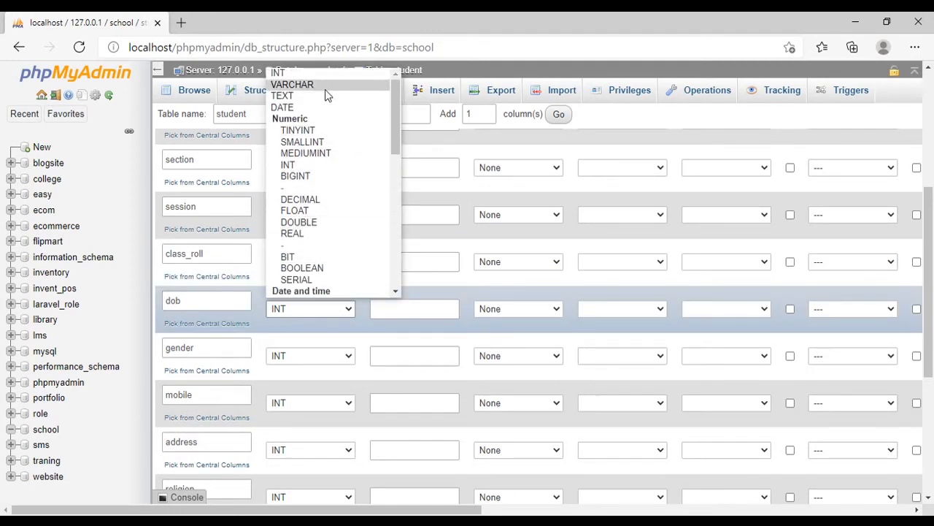
pyautogui.click(321, 107)
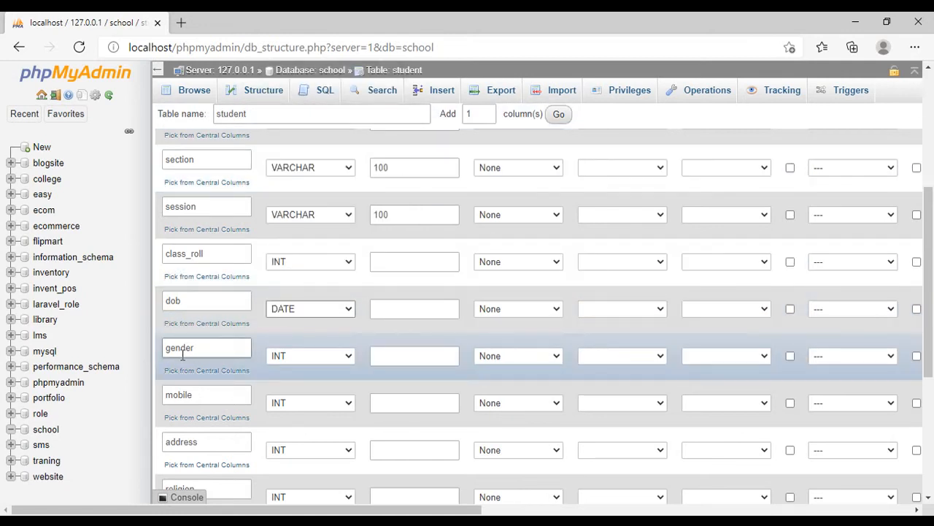
# - Set the gender column to type VARCHAR with a length of 100
pyautogui.click(321, 357)
pyautogui.click(329, 132)
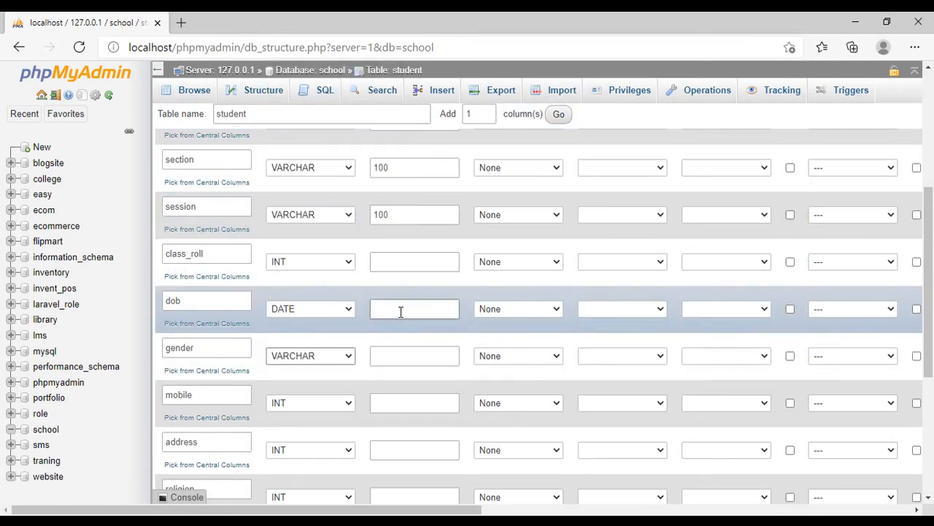
pyautogui.click(394, 355)
pyautogui.write('100')
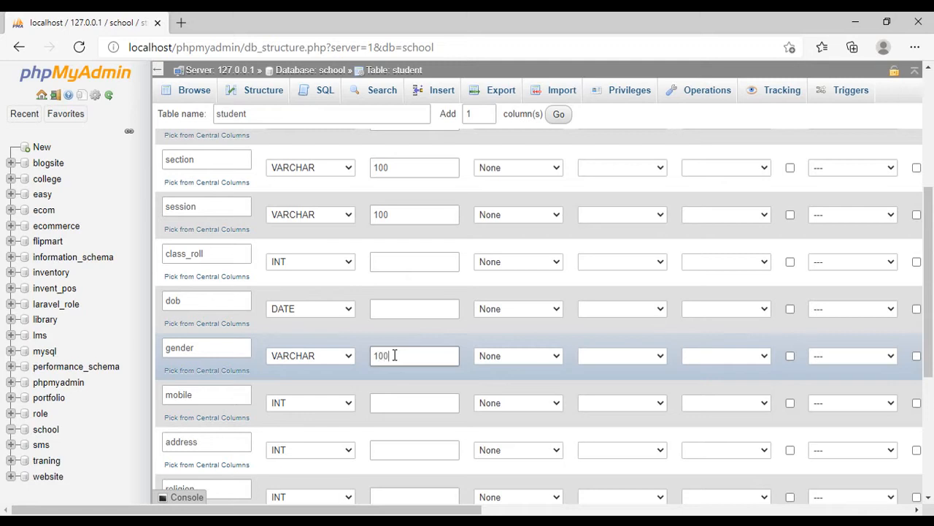
# - Set the mobile column to type TEXT and the address column to type TEXT with a length of 255
pyautogui.click(303, 403)
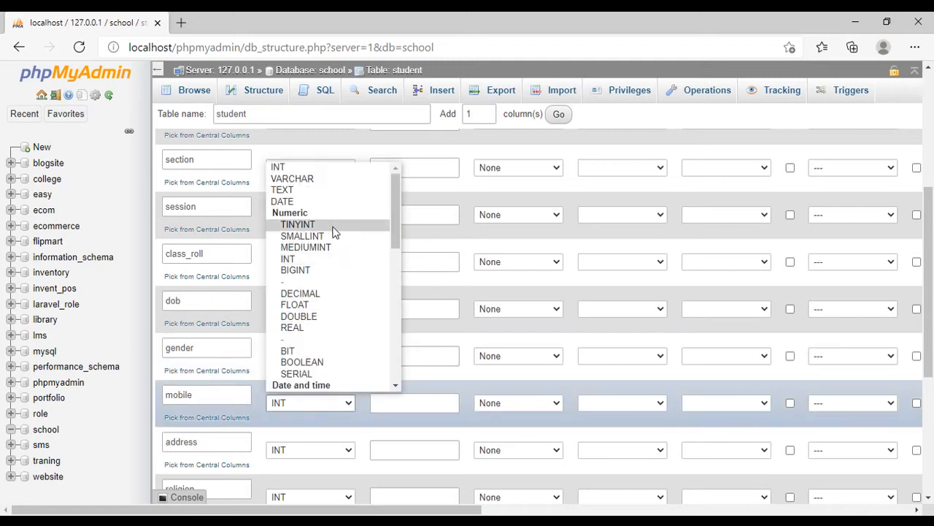
pyautogui.click(316, 191)
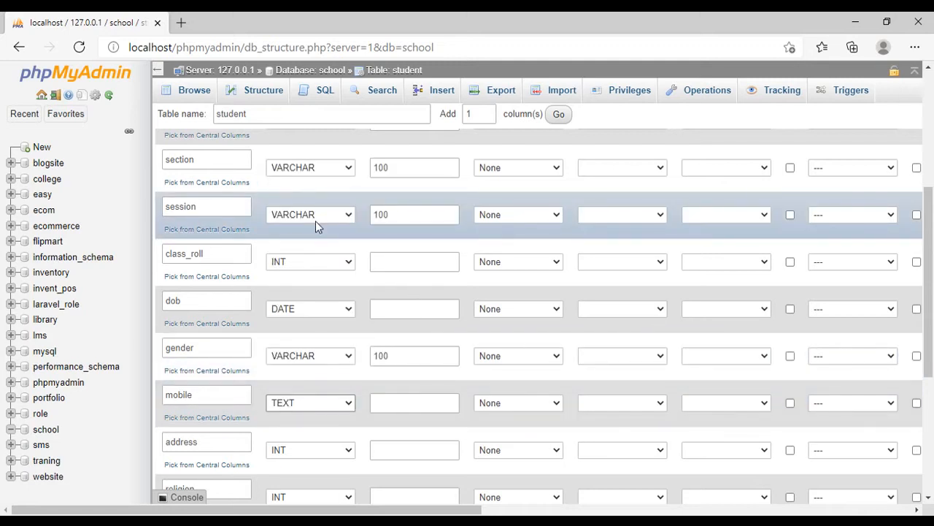
pyautogui.scroll(-2, 315, 220)
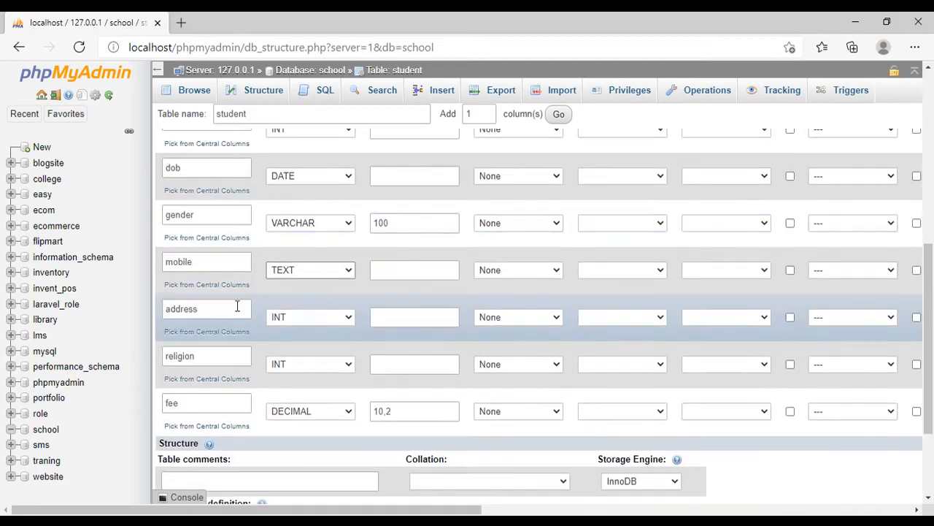
pyautogui.click(332, 322)
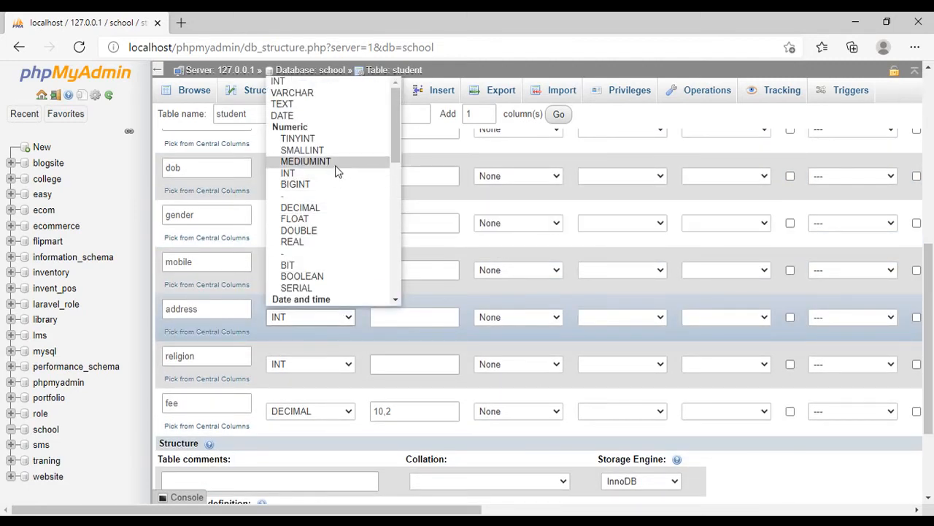
pyautogui.click(327, 104)
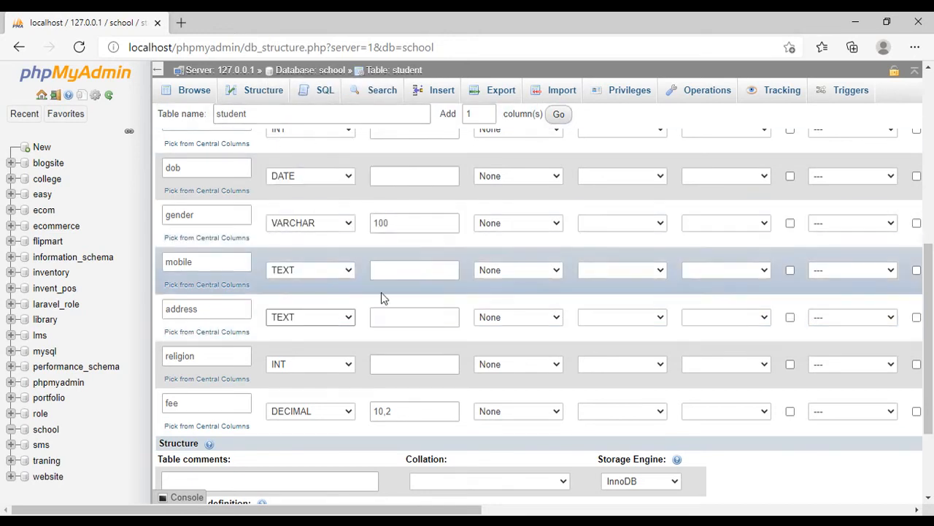
pyautogui.click(411, 317)
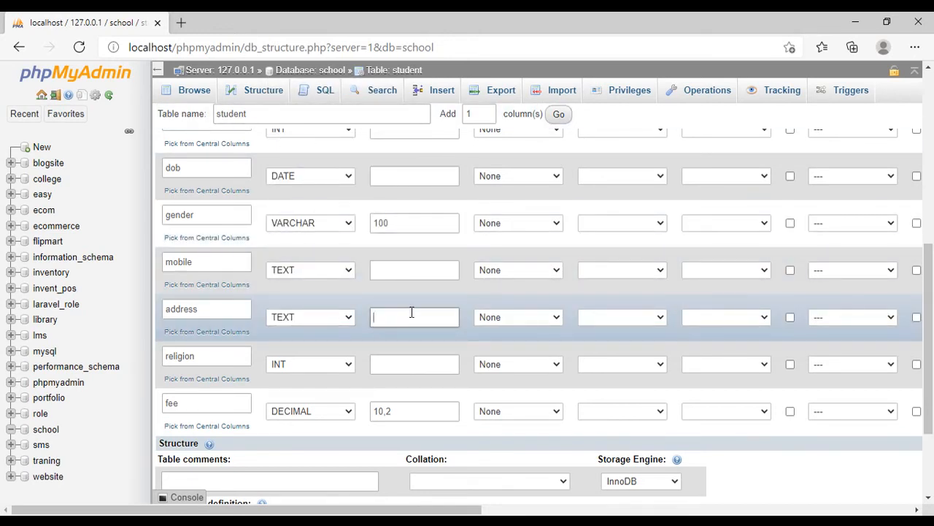
pyautogui.write('255')
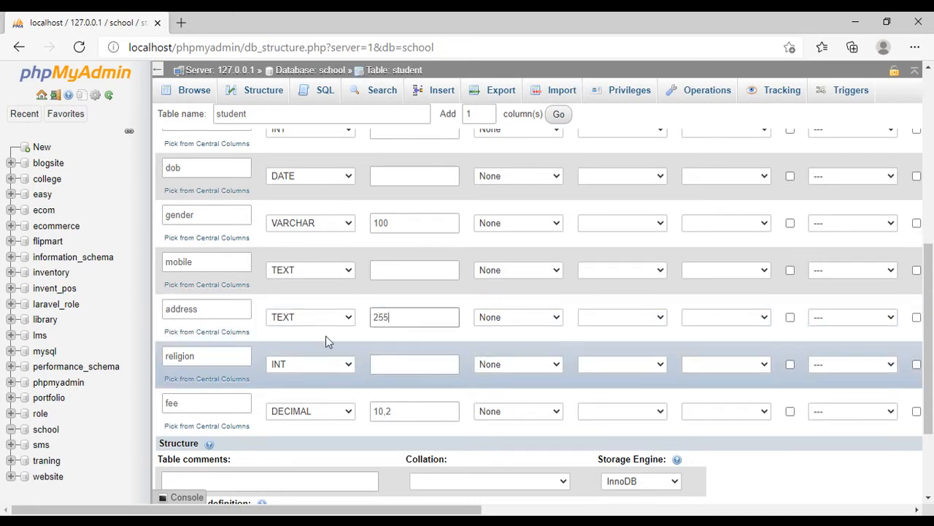
# - Try a length of 500 for the address column and restore it to 255
pyautogui.moveTo(404, 317); pyautogui.dragTo(365, 317)
pyautogui.write('500')
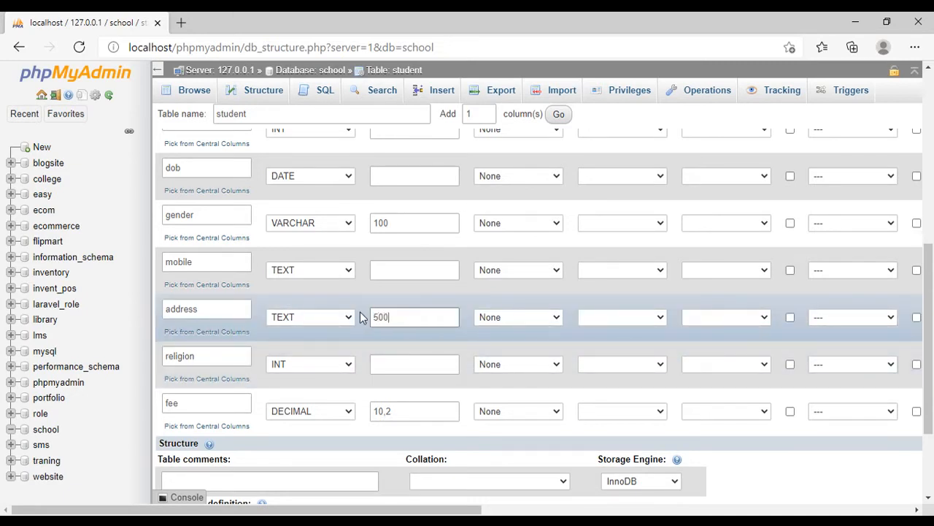
pyautogui.scroll(-1, 328, 302)
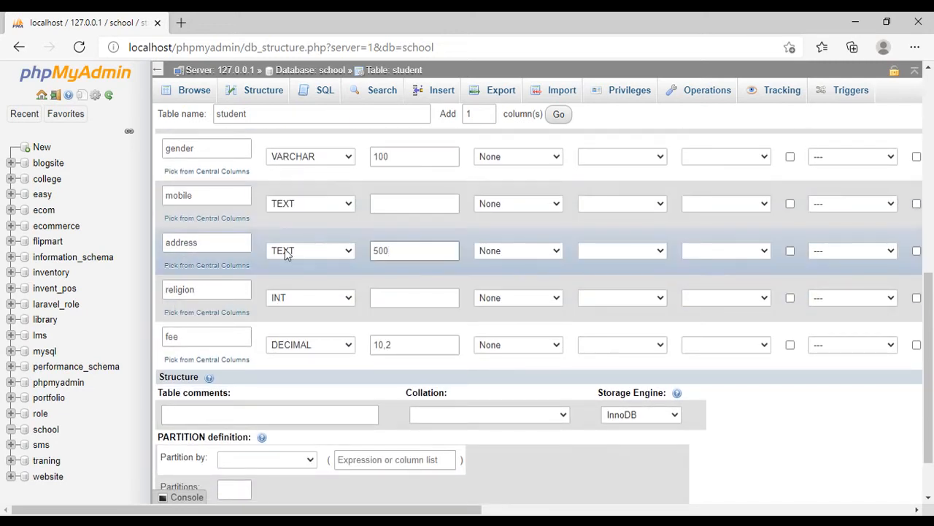
pyautogui.moveTo(400, 252); pyautogui.dragTo(344, 249)
pyautogui.write('255')
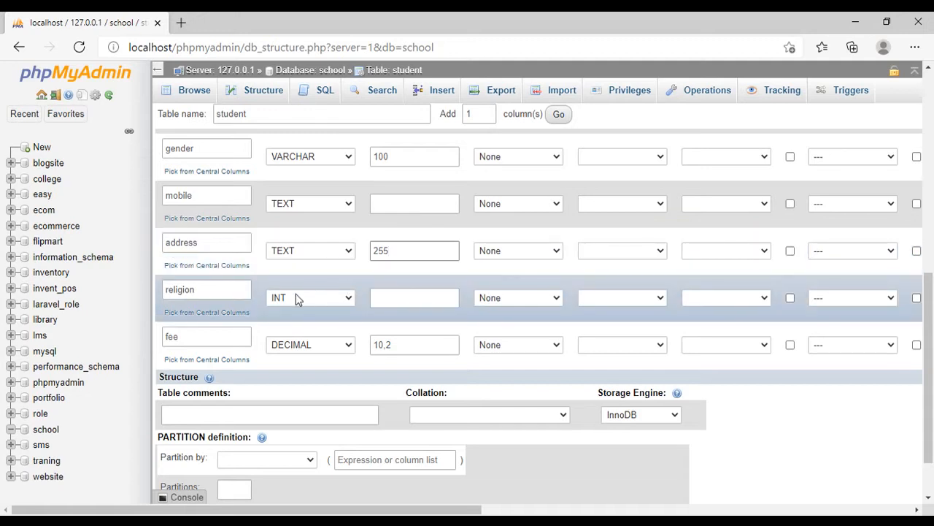
# - Set the religion column to type VARCHAR with a length of 100
pyautogui.click(323, 299)
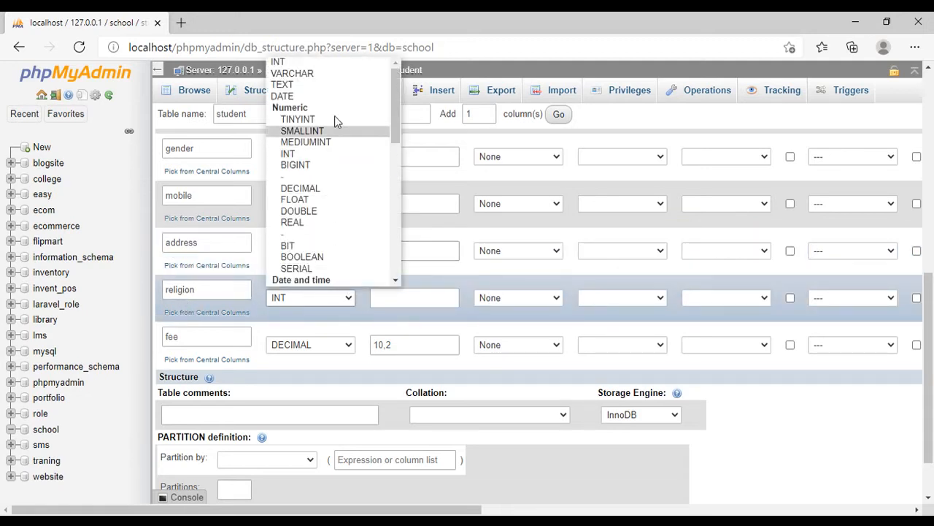
pyautogui.click(330, 74)
pyautogui.click(406, 295)
pyautogui.write('100')
# - Review the defined columns, add one more column to the student table and name it status
pyautogui.scroll(5, 431, 315)
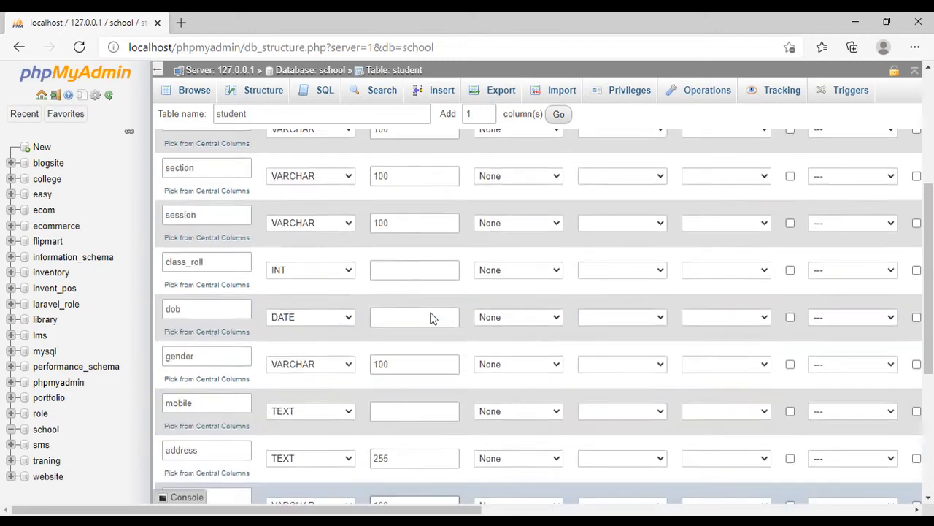
pyautogui.scroll(2, 335, 284)
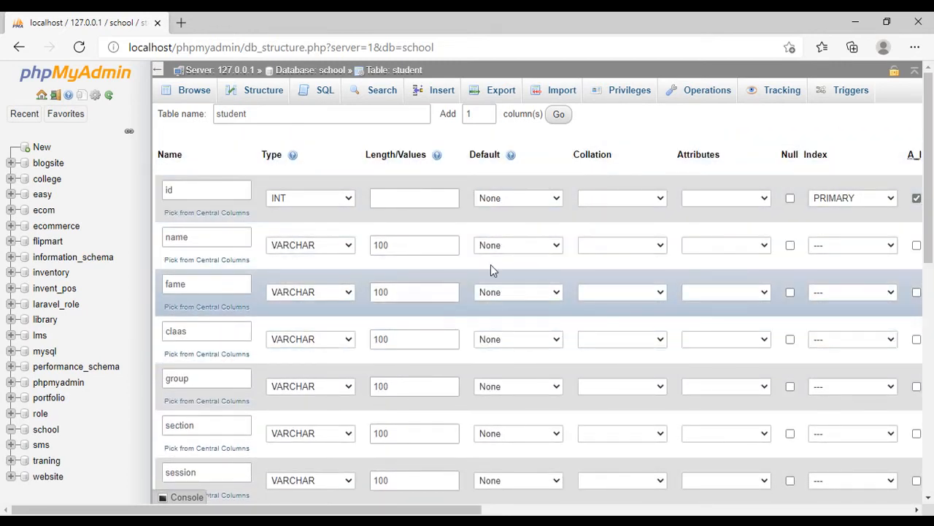
pyautogui.scroll(-1, 399, 292)
pyautogui.scroll(1, 387, 293)
pyautogui.scroll(-2, 328, 340)
pyautogui.scroll(2, 379, 332)
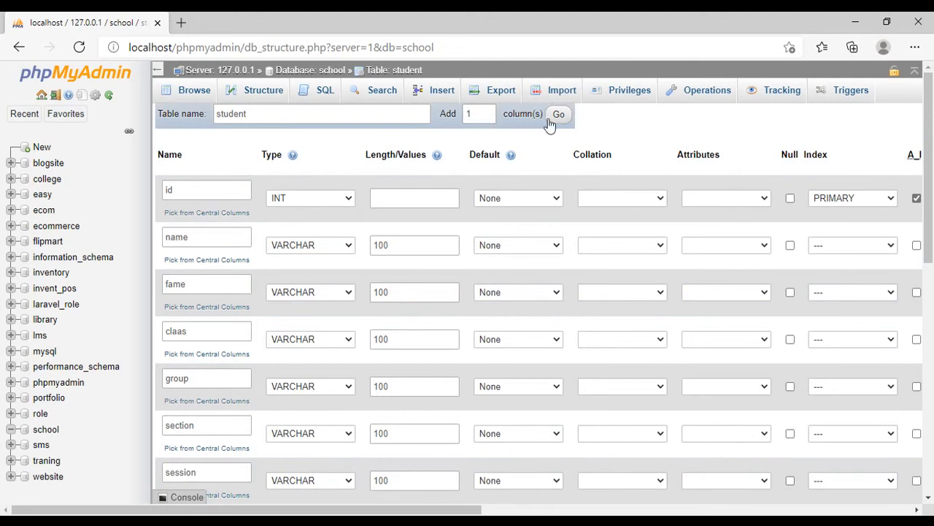
pyautogui.click(558, 117)
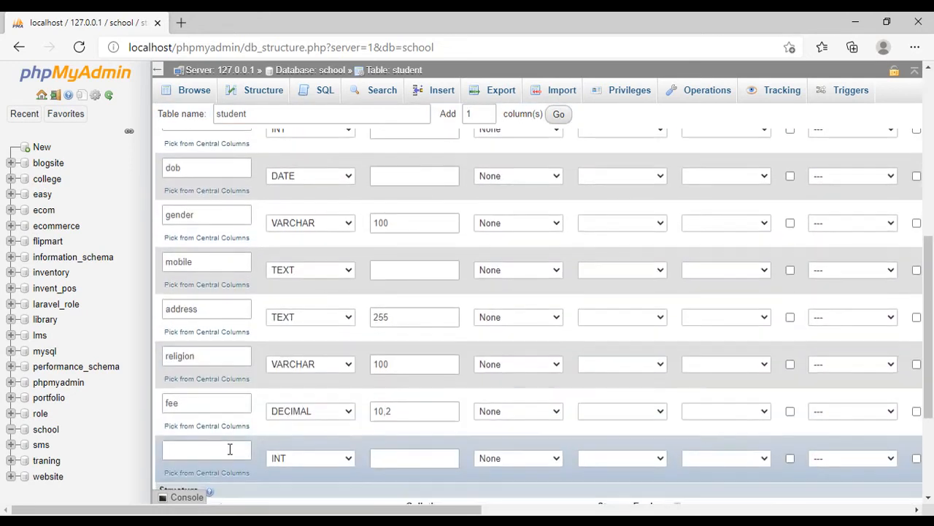
pyautogui.click(218, 449)
pyautogui.write('status')
# - Set the status column to type TINYINT
pyautogui.click(309, 458)
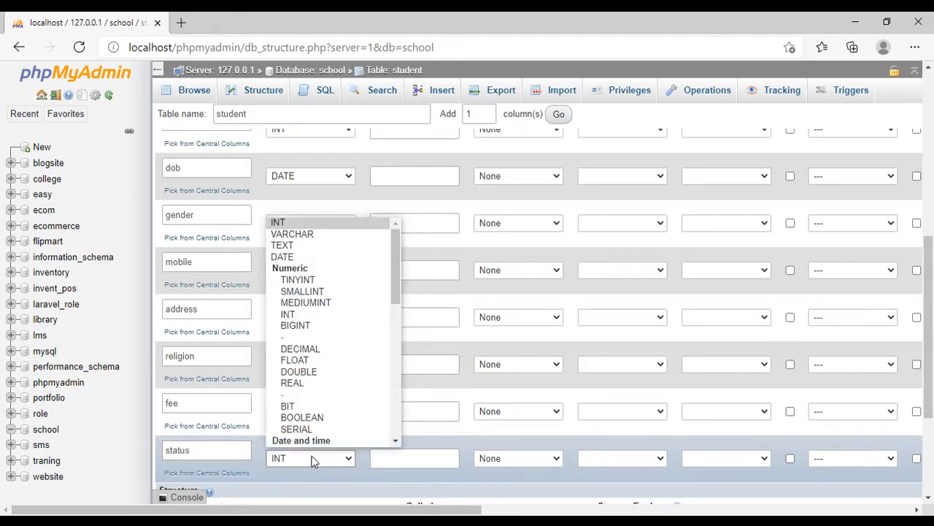
pyautogui.press('Escape')
pyautogui.click(323, 286)
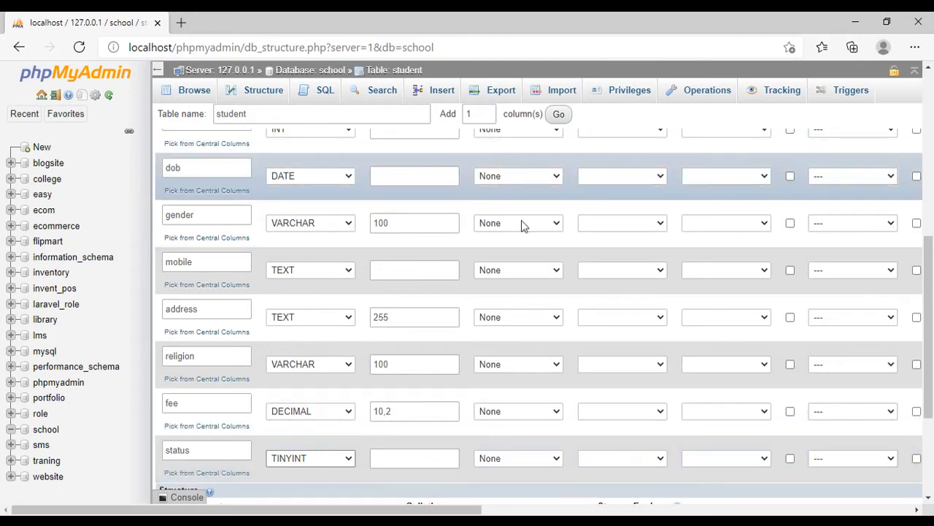
# - Give the status column a user-defined default value of 1
pyautogui.scroll(5, 515, 188)
pyautogui.scroll(-5, 541, 307)
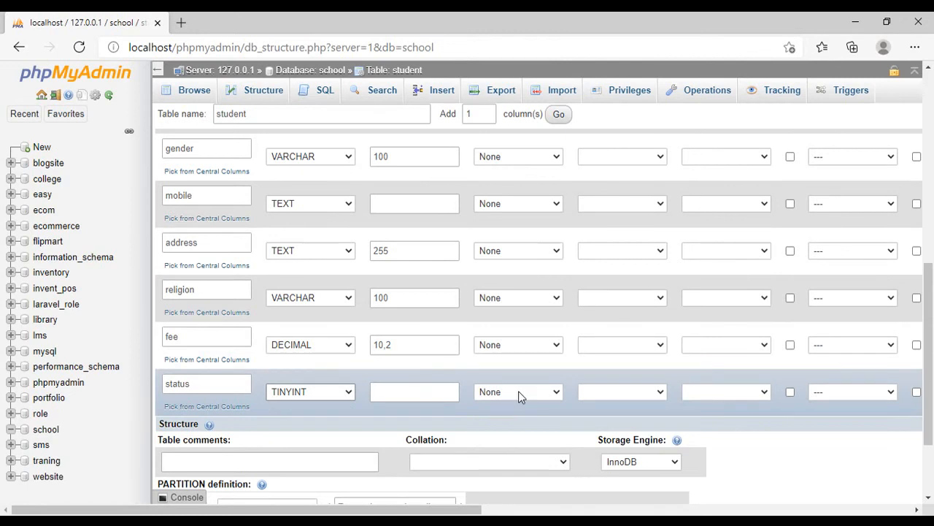
pyautogui.click(500, 391)
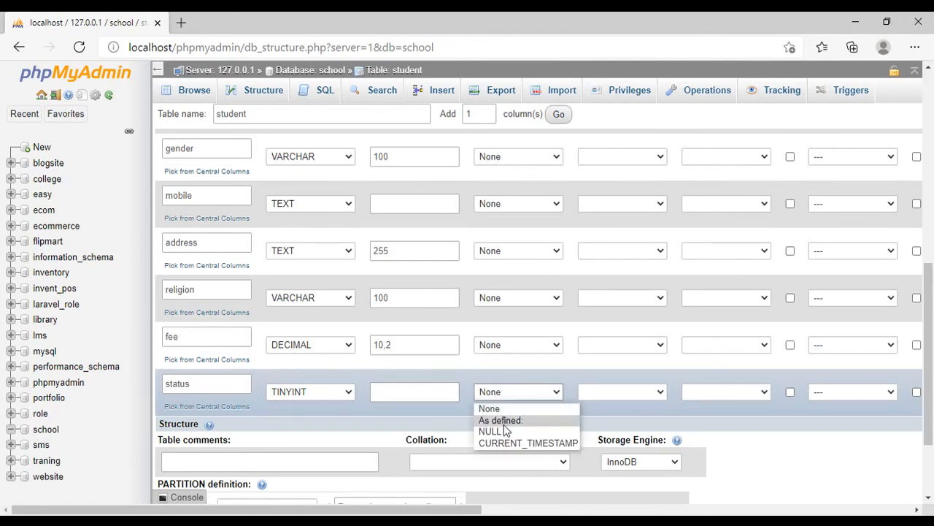
pyautogui.click(511, 421)
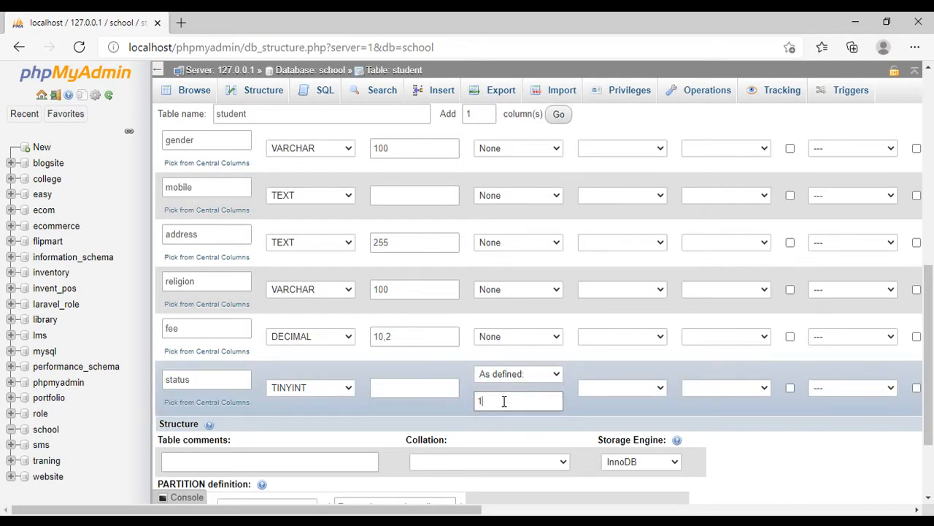
pyautogui.moveTo(496, 403); pyautogui.dragTo(453, 409)
pyautogui.scroll(5, 501, 403)
pyautogui.scroll(3, 508, 398)
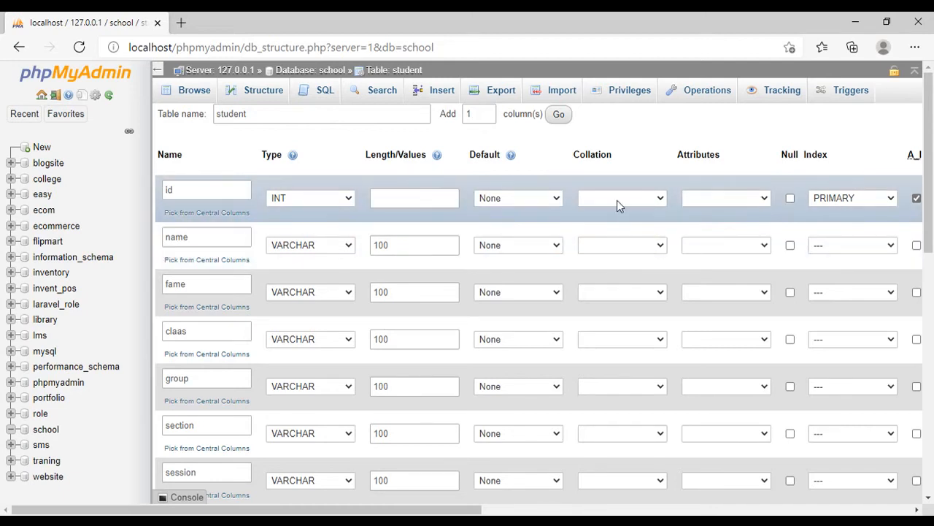
# - Look through the available collation and attribute options for the id column, leaving both unset
pyautogui.click(661, 199)
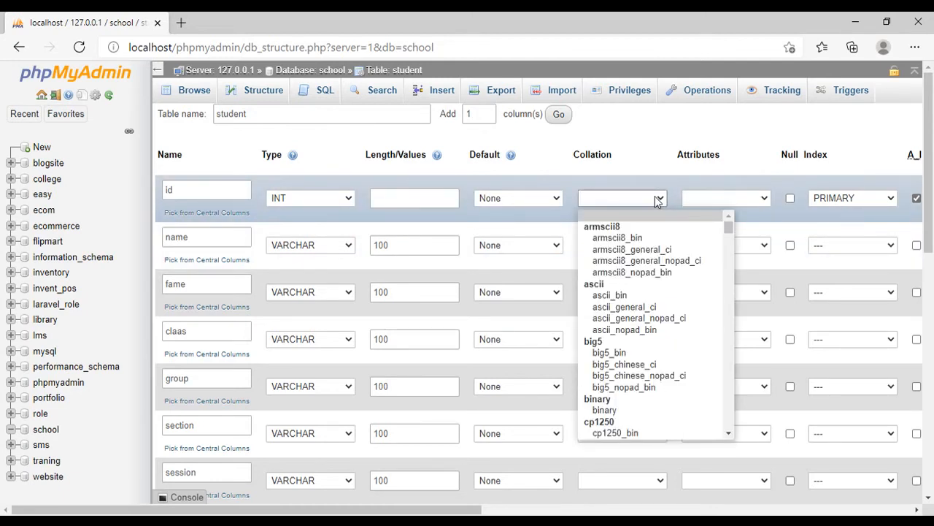
pyautogui.click(657, 201)
pyautogui.click(762, 199)
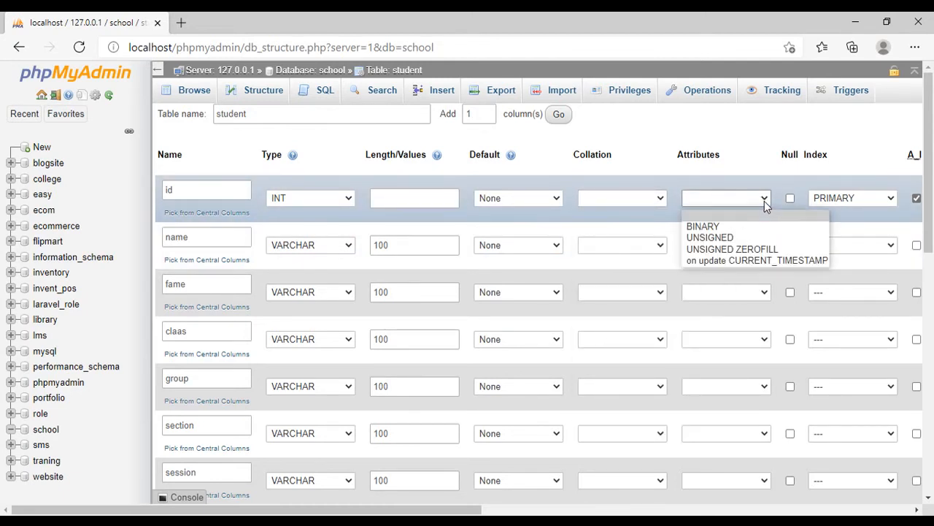
pyautogui.click(764, 201)
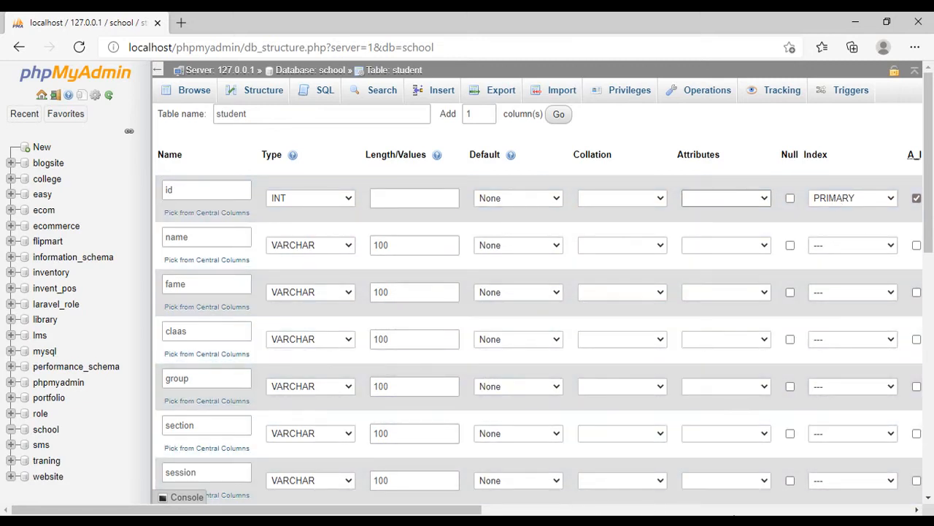
pyautogui.click(432, 363)
pyautogui.click(431, 364)
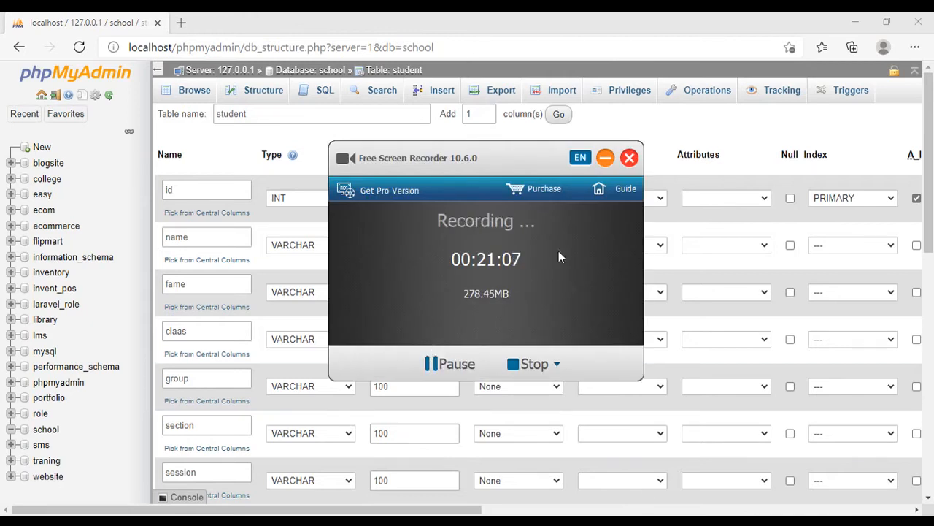
pyautogui.click(605, 157)
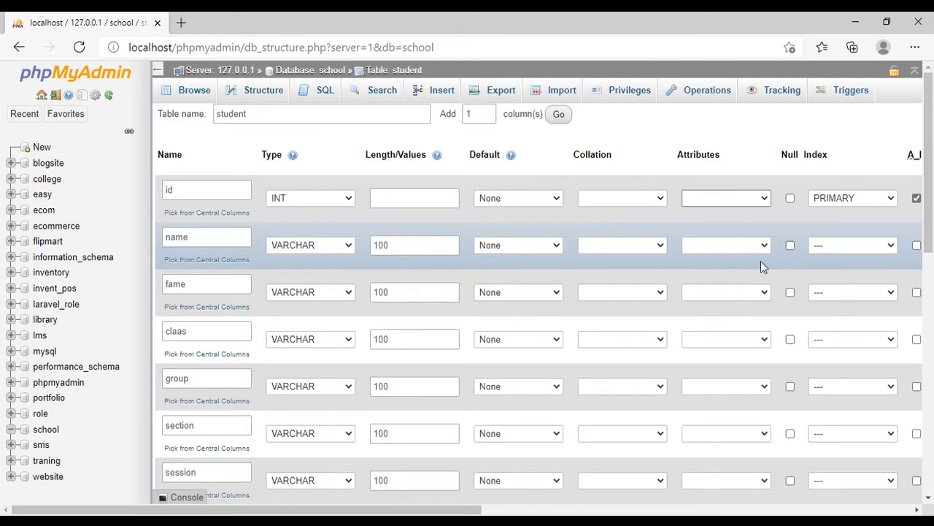
# - Review the student table's column definitions and allow NULL values in the fame column
pyautogui.scroll(-1, 276, 277)
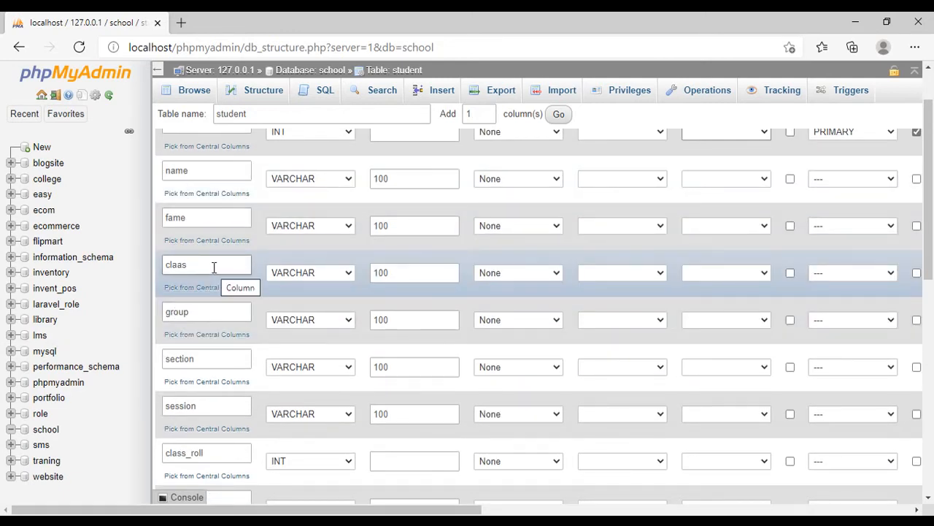
pyautogui.scroll(1, 210, 268)
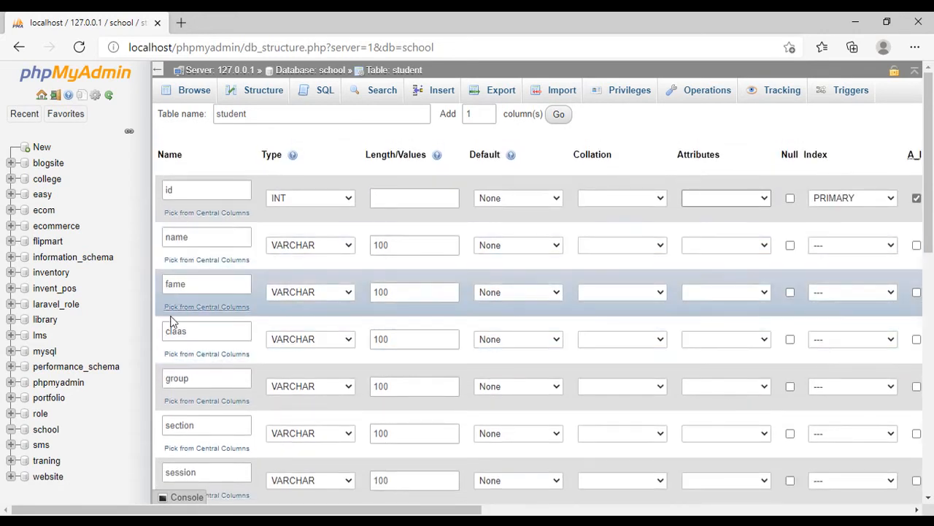
pyautogui.scroll(-6, 241, 329)
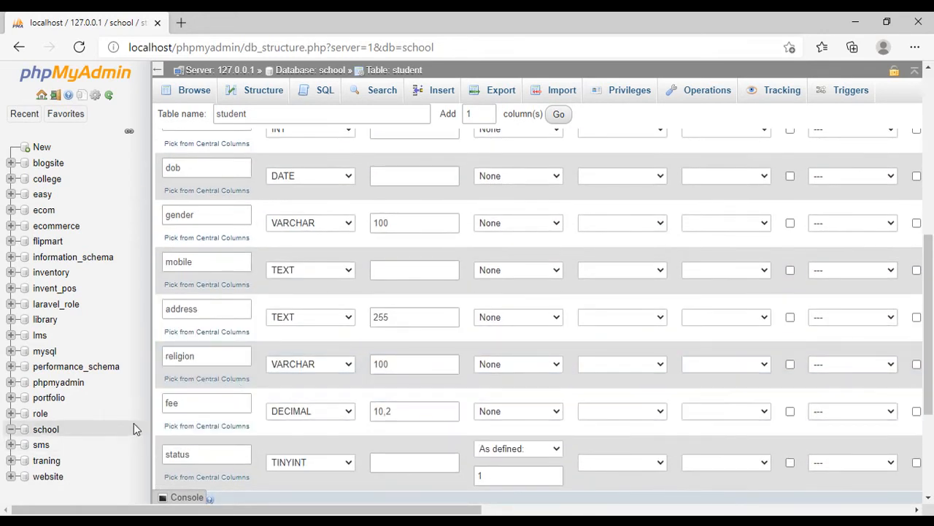
pyautogui.scroll(1, 186, 289)
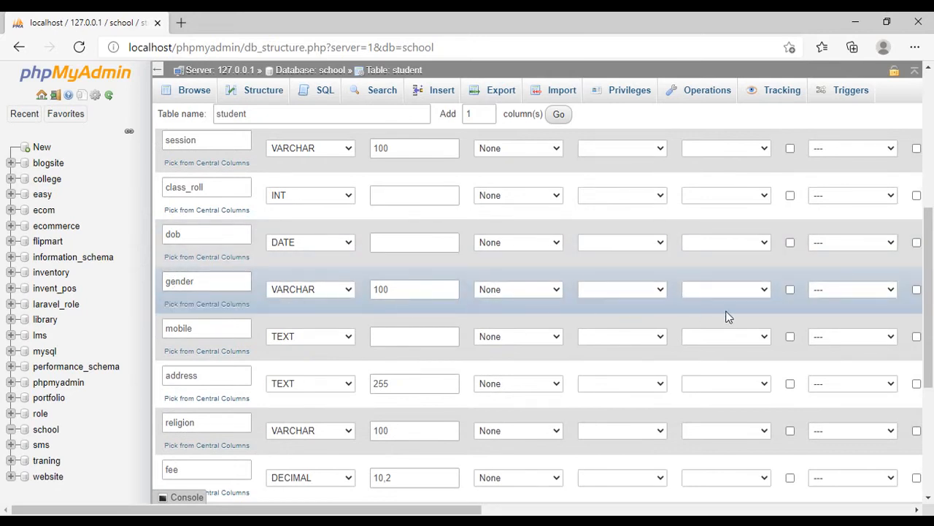
pyautogui.scroll(2, 686, 398)
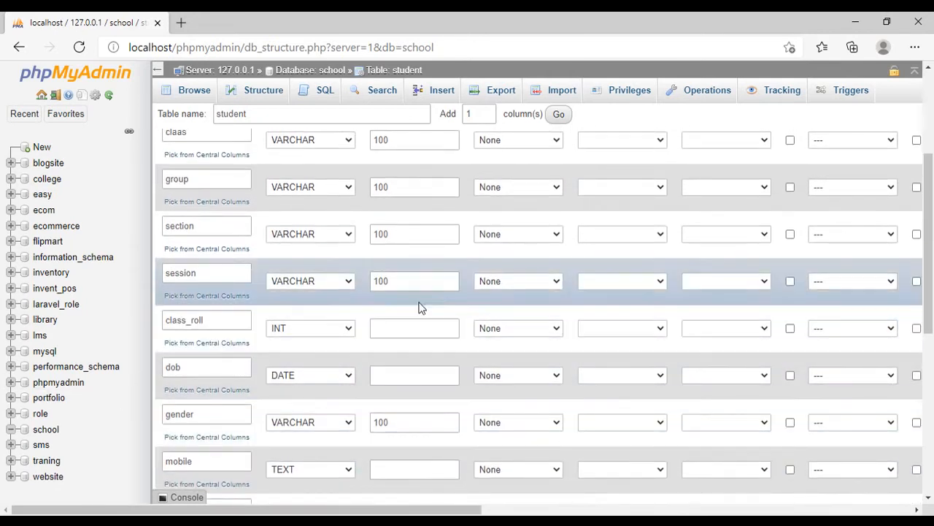
pyautogui.scroll(2, 375, 329)
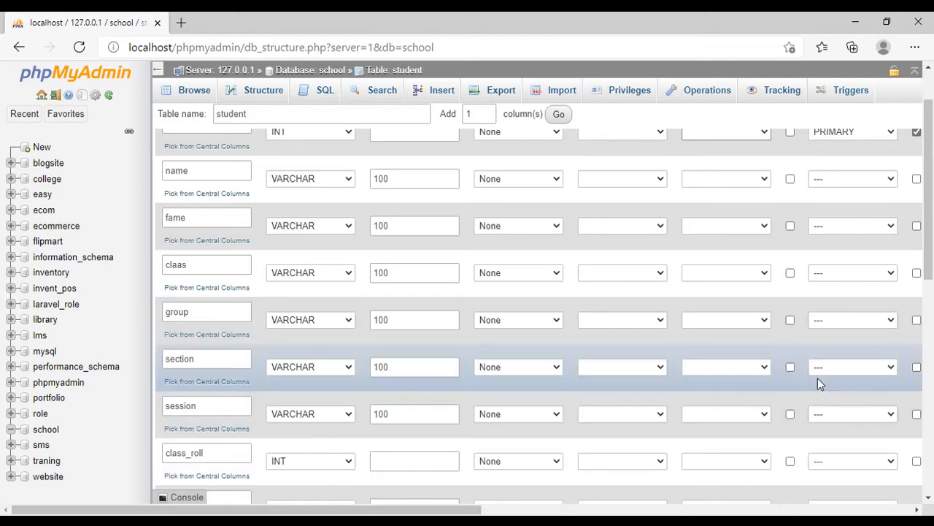
pyautogui.scroll(1, 876, 248)
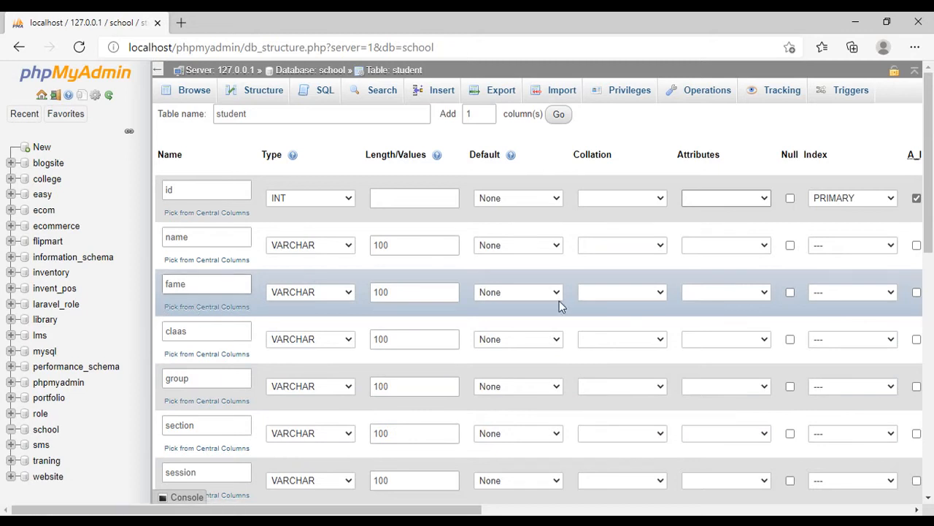
pyautogui.click(790, 292)
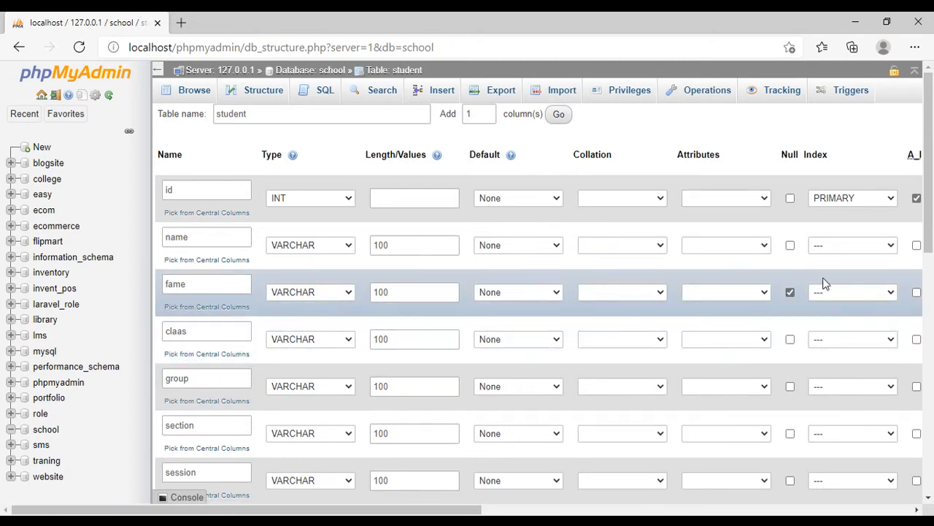
# - Try to save the student table with its current column names, and cancel the save when asked for confirmation
pyautogui.scroll(-3, 730, 332)
pyautogui.scroll(3, 737, 334)
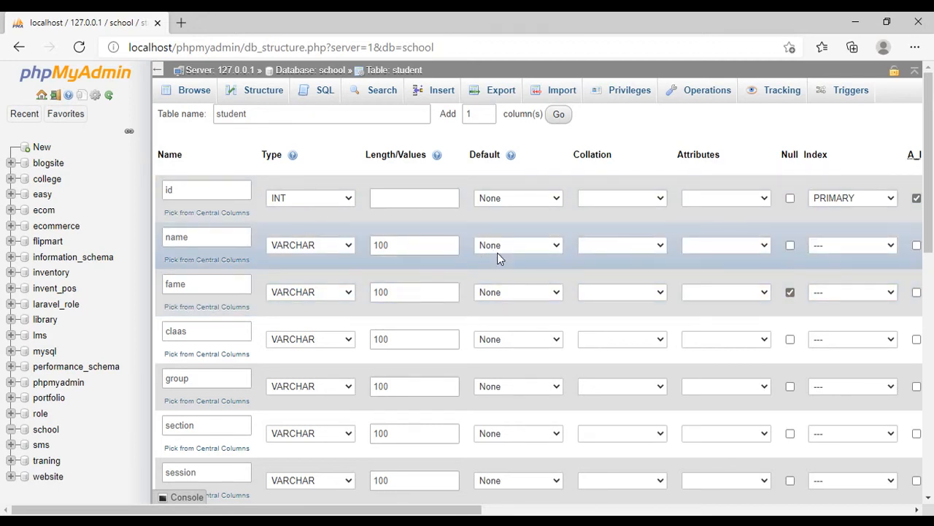
pyautogui.scroll(-4, 796, 321)
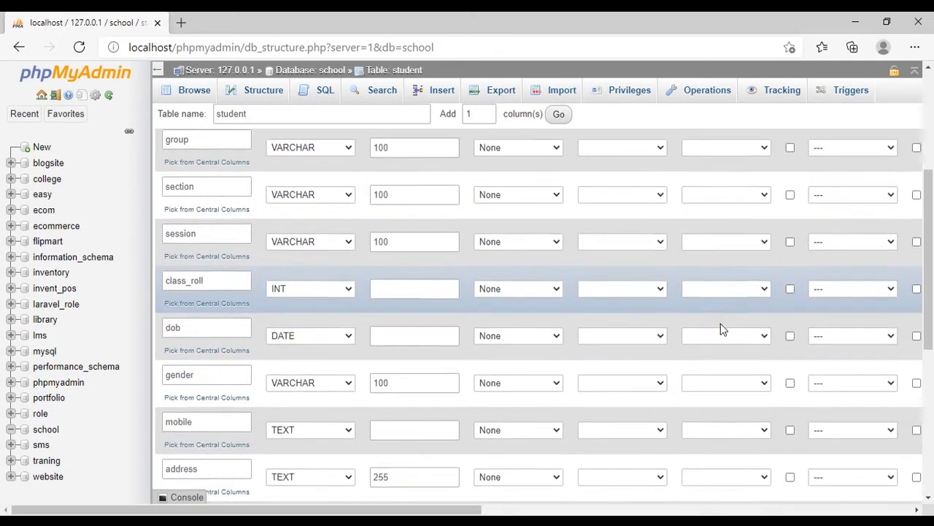
pyautogui.scroll(-5, 657, 376)
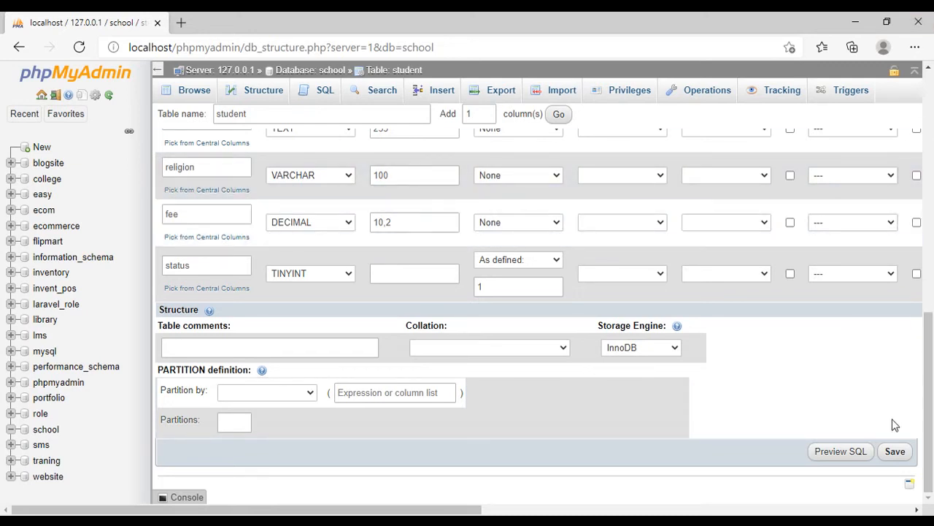
pyautogui.click(899, 454)
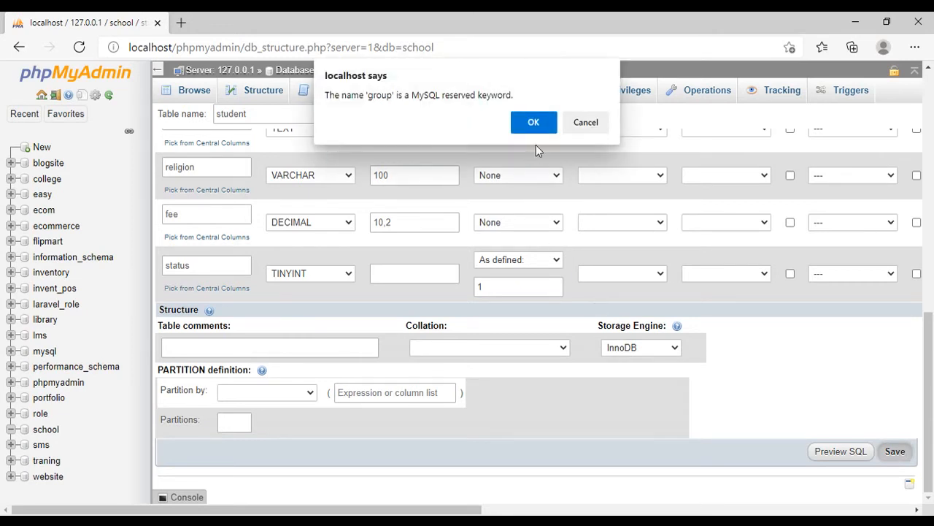
pyautogui.click(585, 123)
# - Rename the session column to session_year and the group column to group_name
pyautogui.scroll(5, 227, 322)
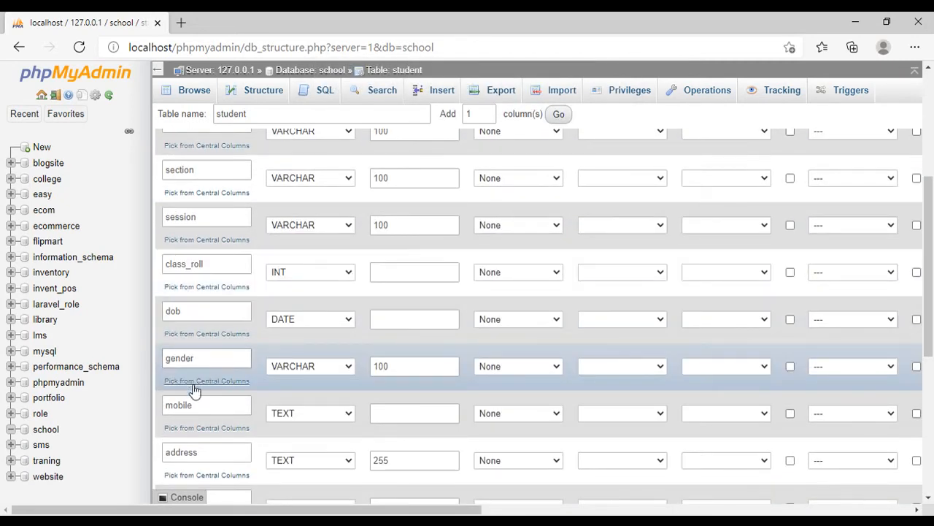
pyautogui.scroll(1, 192, 212)
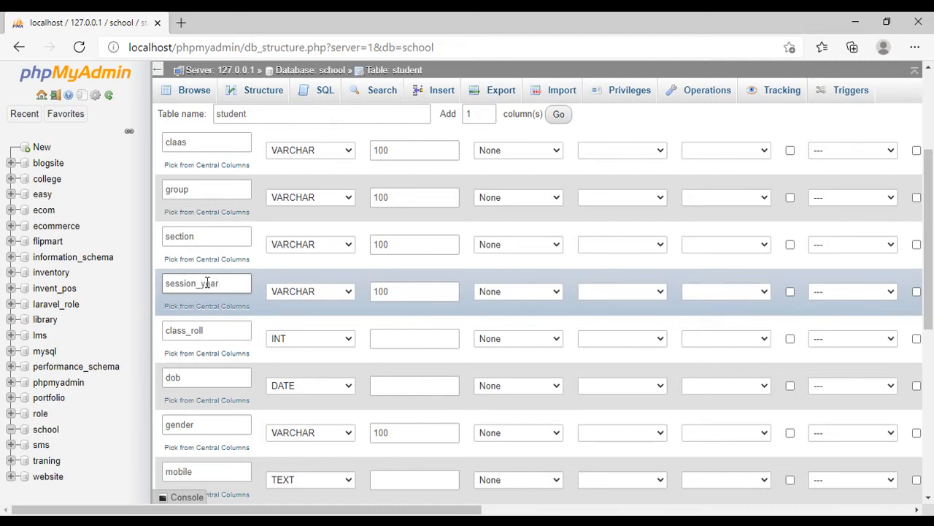
pyautogui.click(208, 190)
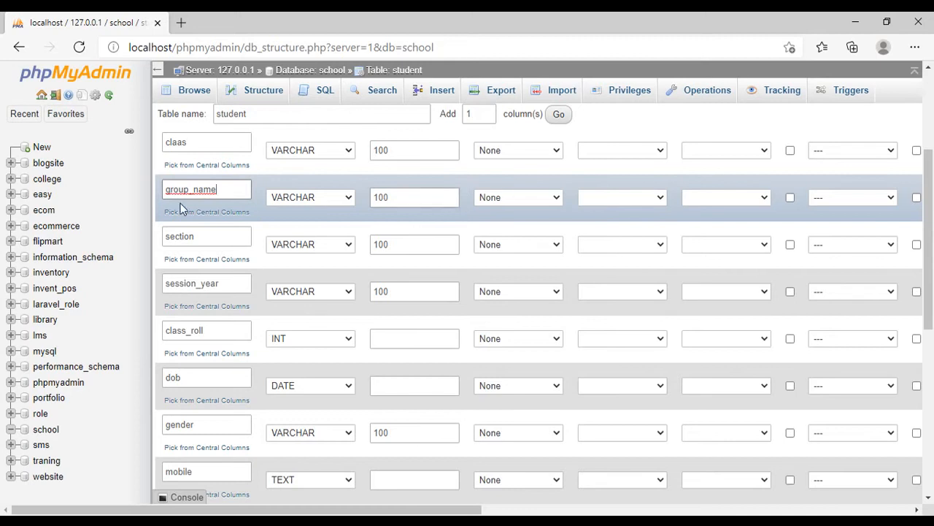
pyautogui.click(206, 235)
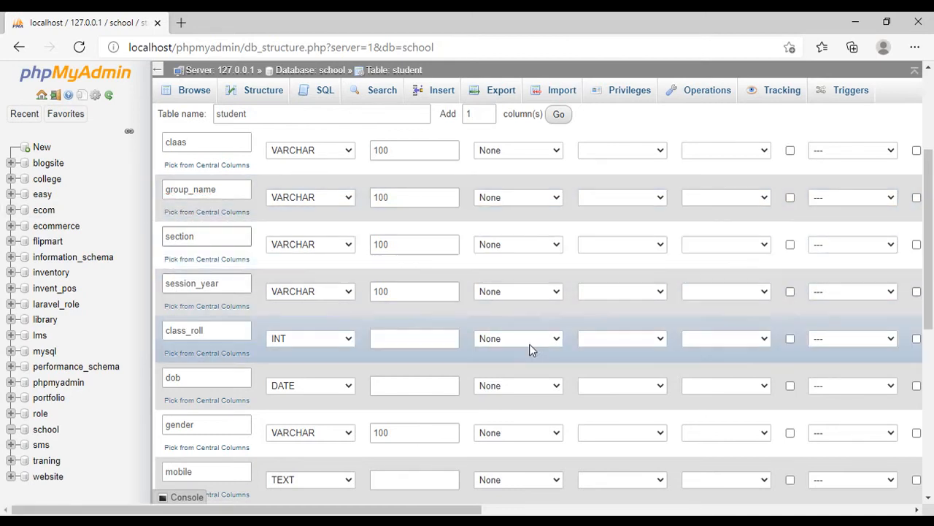
# - Save the student table definition to create the table in the school database
pyautogui.scroll(-4, 726, 340)
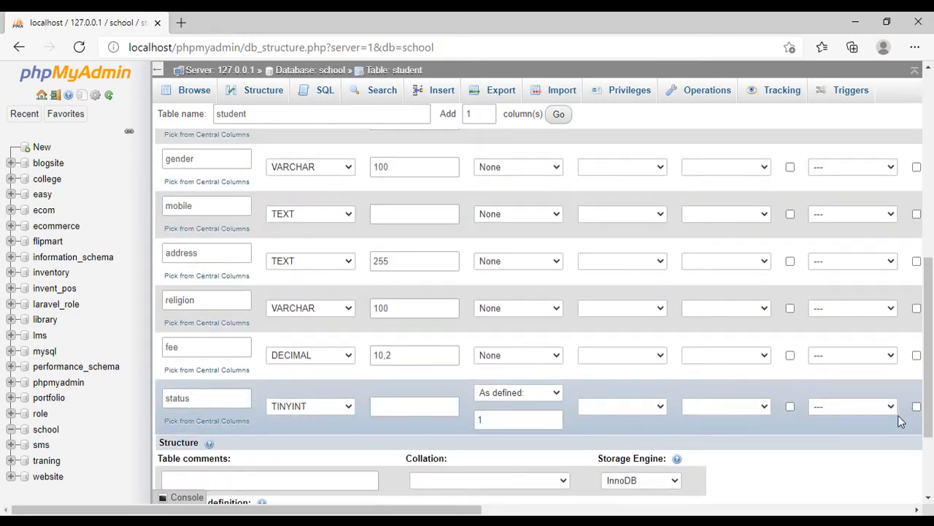
pyautogui.scroll(-2, 900, 420)
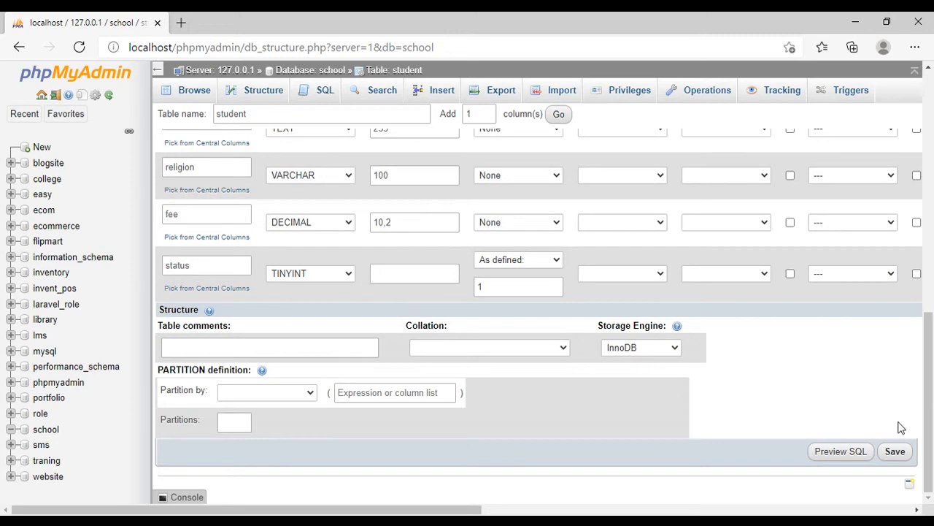
pyautogui.click(896, 452)
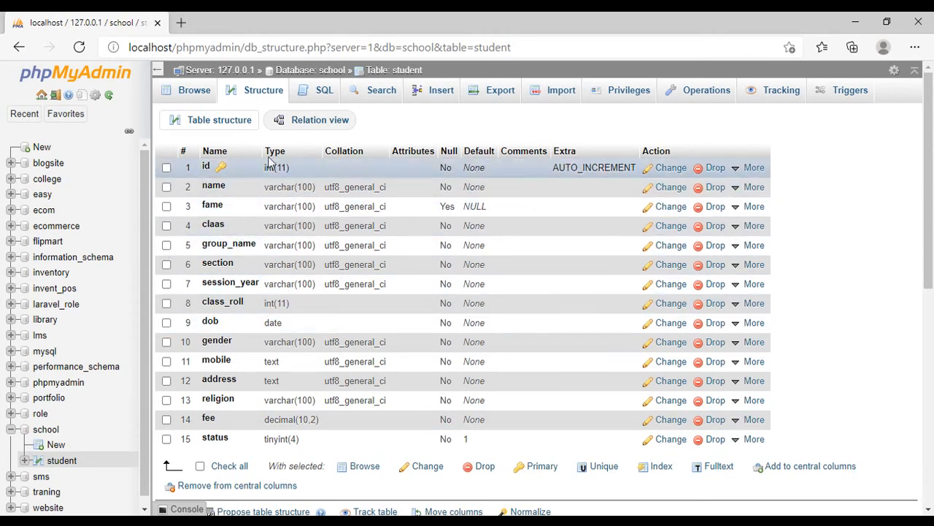
# - Rename the fame column of the student table to father_ame and save the change
pyautogui.moveTo(570, 291); pyautogui.dragTo(446, 218)
pyautogui.click(807, 211)
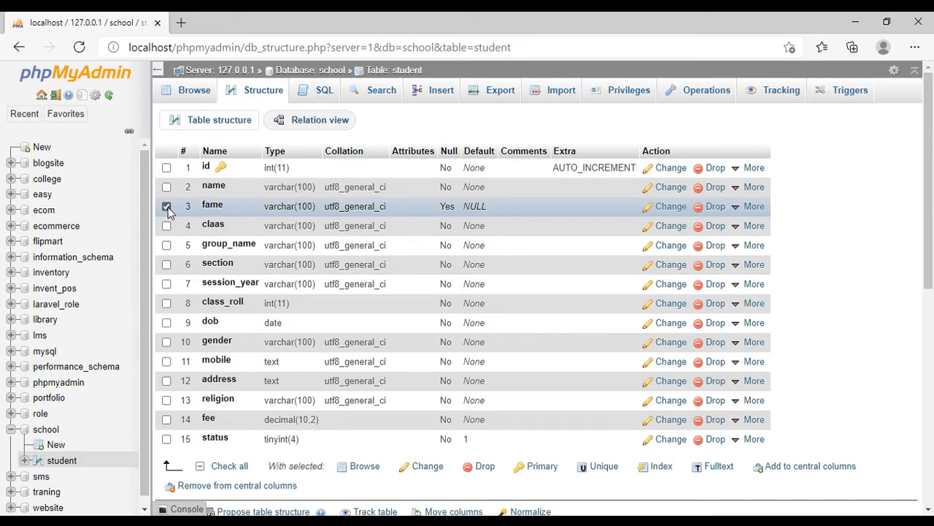
pyautogui.click(677, 208)
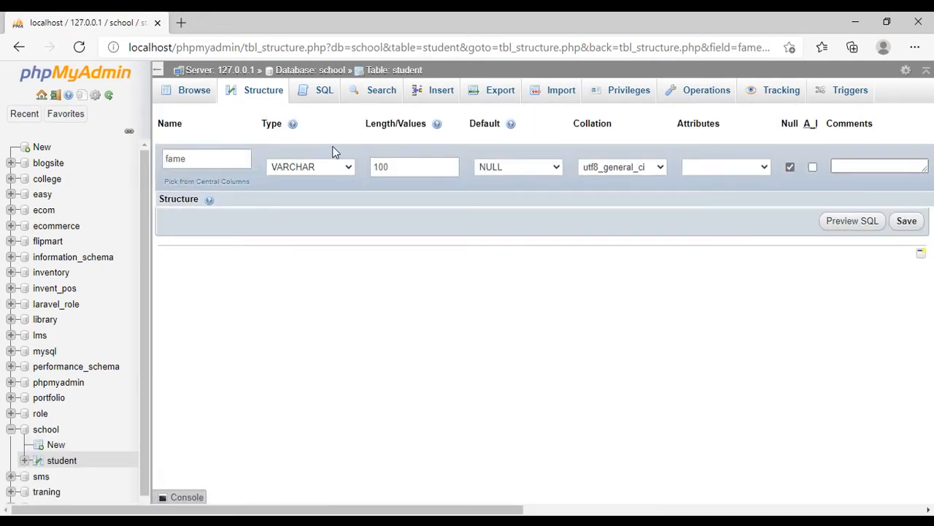
pyautogui.click(170, 158)
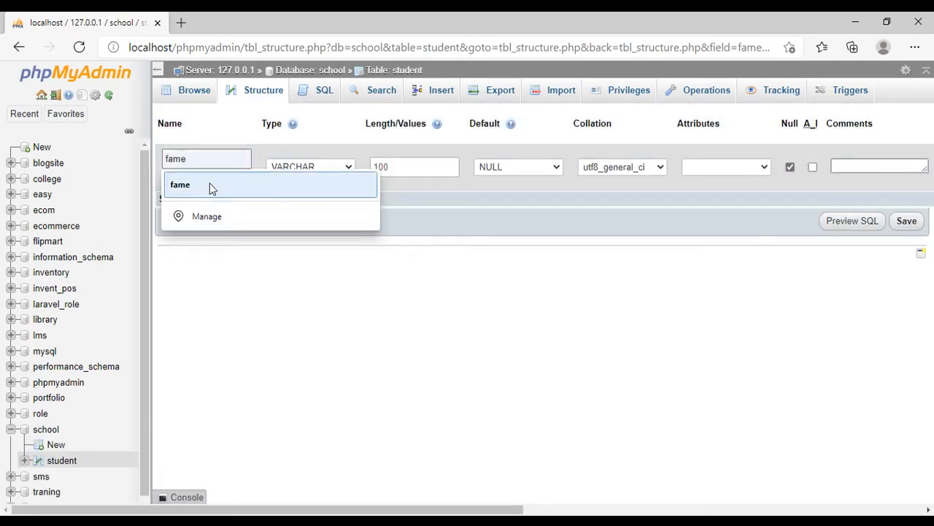
pyautogui.write('ther')
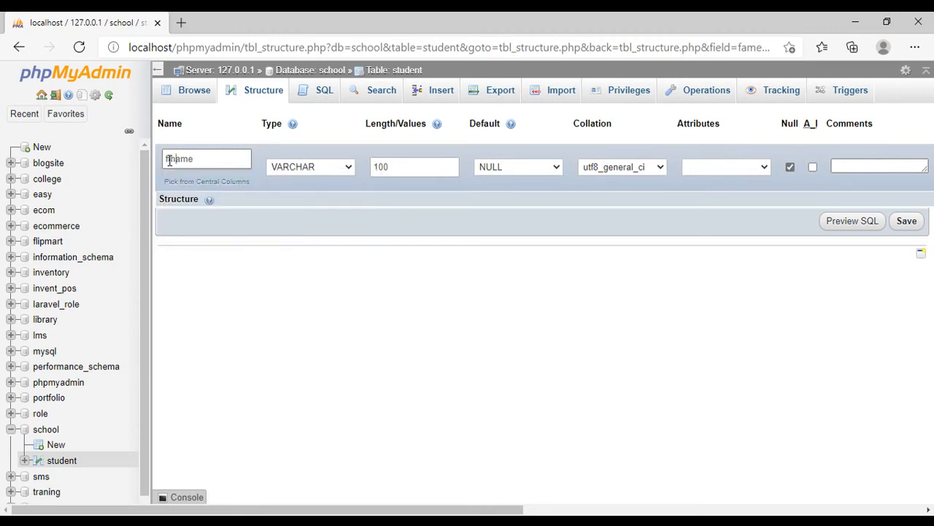
pyautogui.write('_')
pyautogui.click(170, 159)
pyautogui.write('a')
pyautogui.click(906, 226)
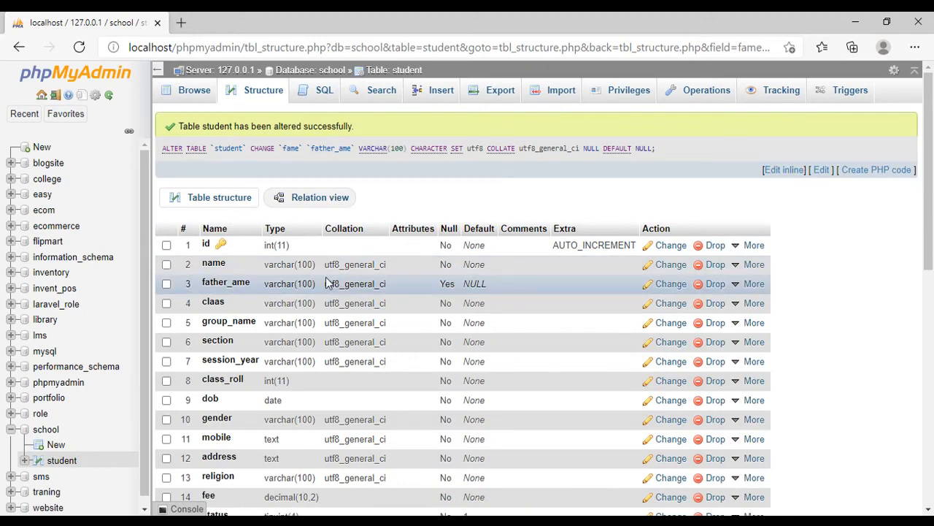
# - Change the address, religion, fee and status columns together so that they allow NULL values, and save
pyautogui.scroll(-2, 438, 281)
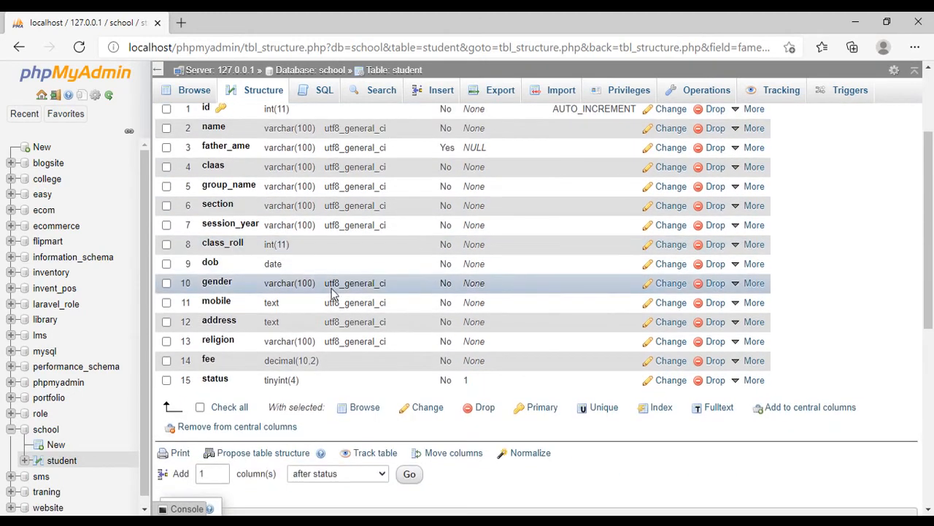
pyautogui.click(166, 380)
pyautogui.click(166, 361)
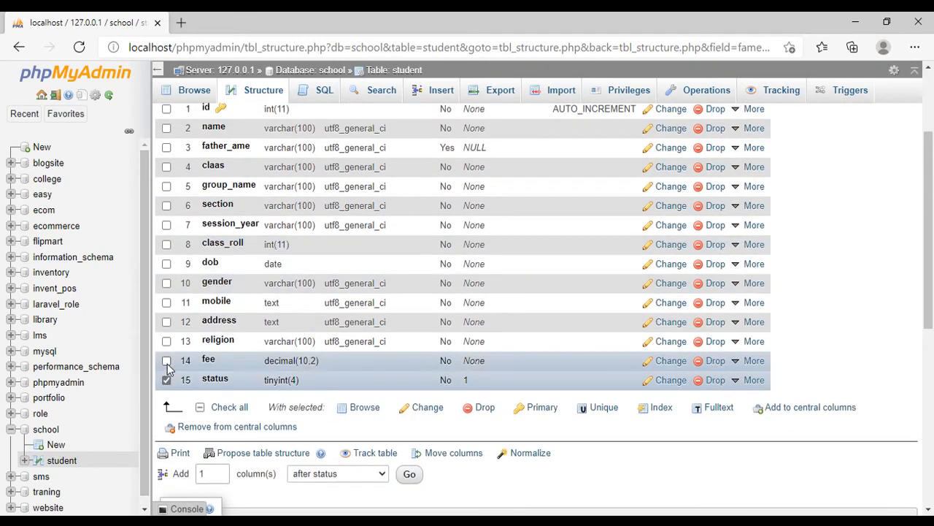
pyautogui.click(166, 340)
pyautogui.click(167, 322)
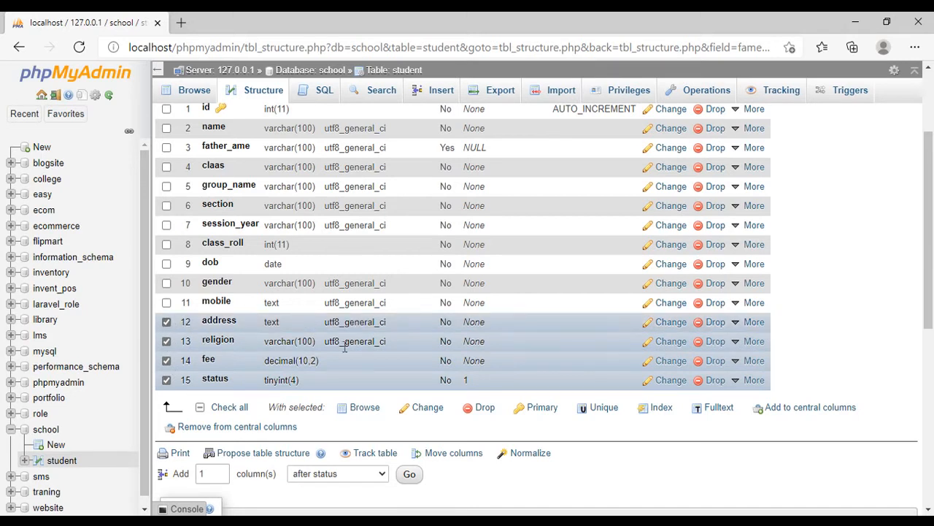
pyautogui.click(428, 407)
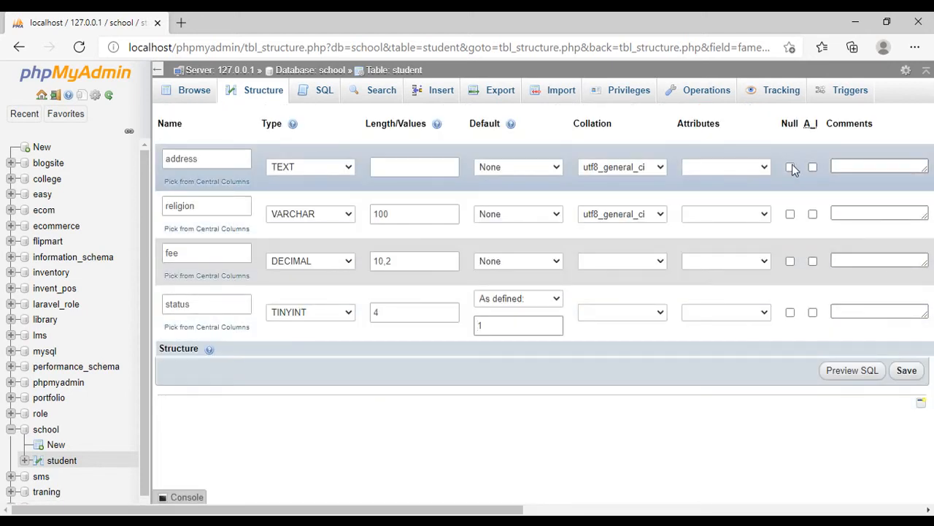
pyautogui.click(789, 167)
pyautogui.click(790, 214)
pyautogui.click(790, 261)
pyautogui.click(790, 312)
pyautogui.click(907, 370)
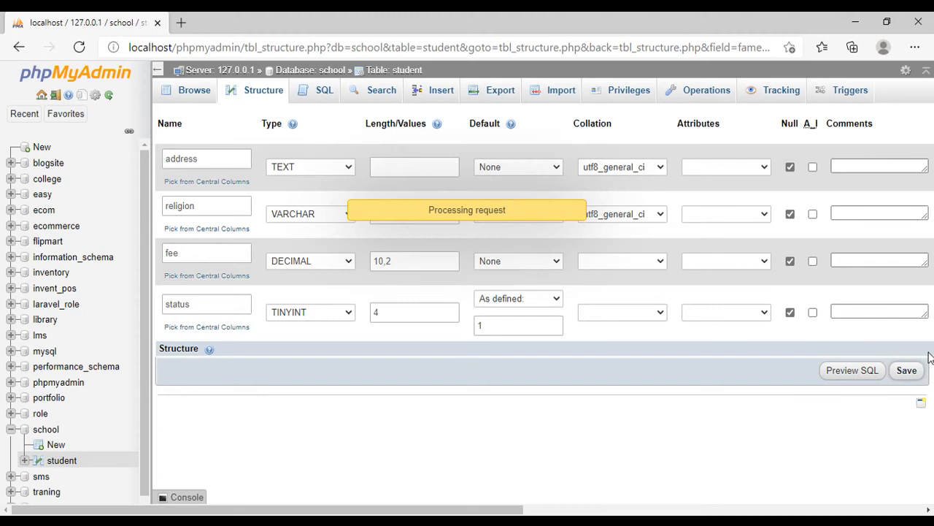
pyautogui.scroll(-3, 533, 286)
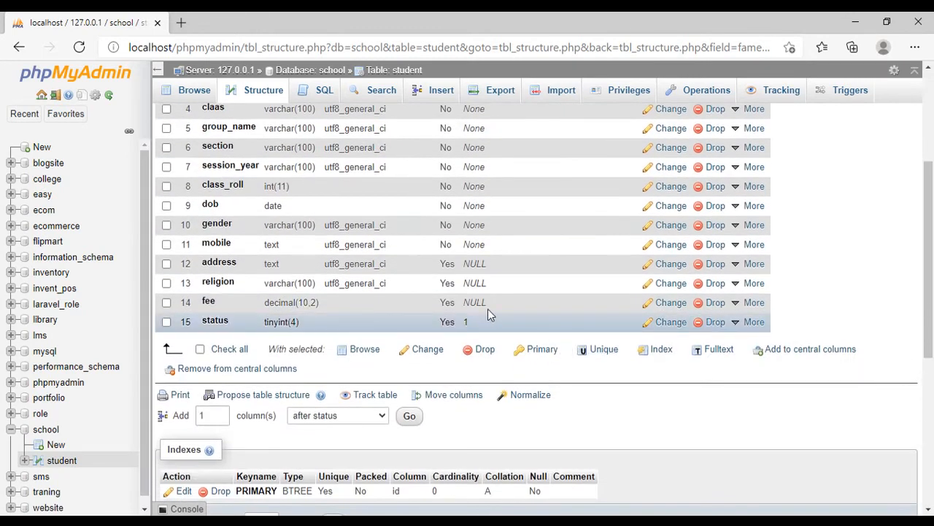
# - Review the student table's altered structure and browse its rows
pyautogui.scroll(2, 505, 219)
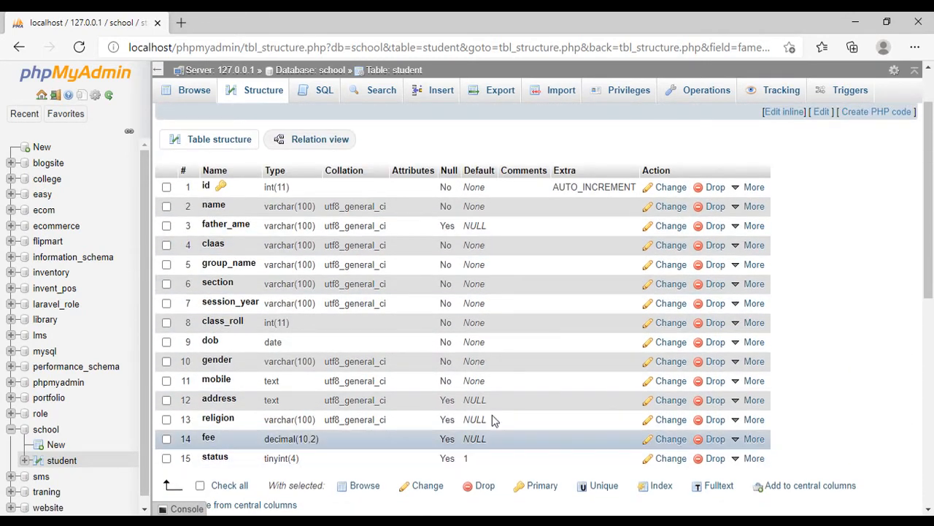
pyautogui.scroll(1, 252, 249)
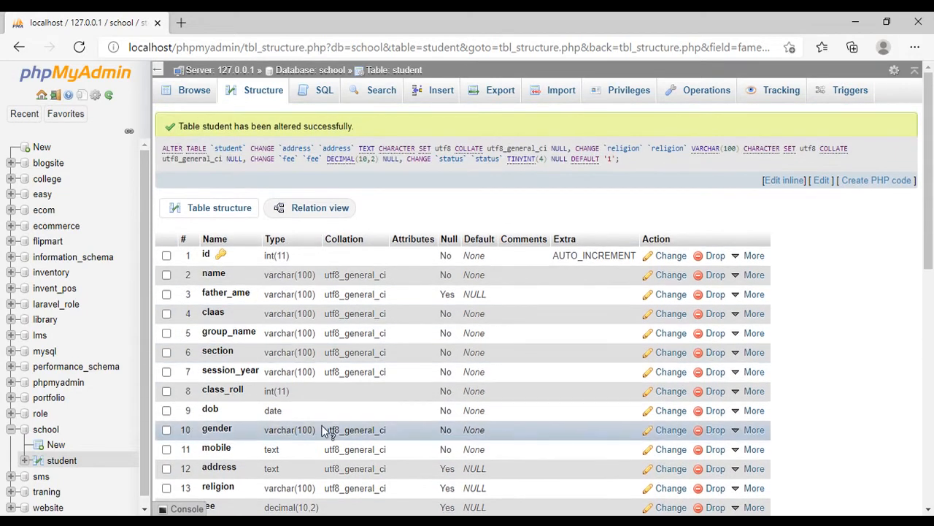
pyautogui.click(194, 89)
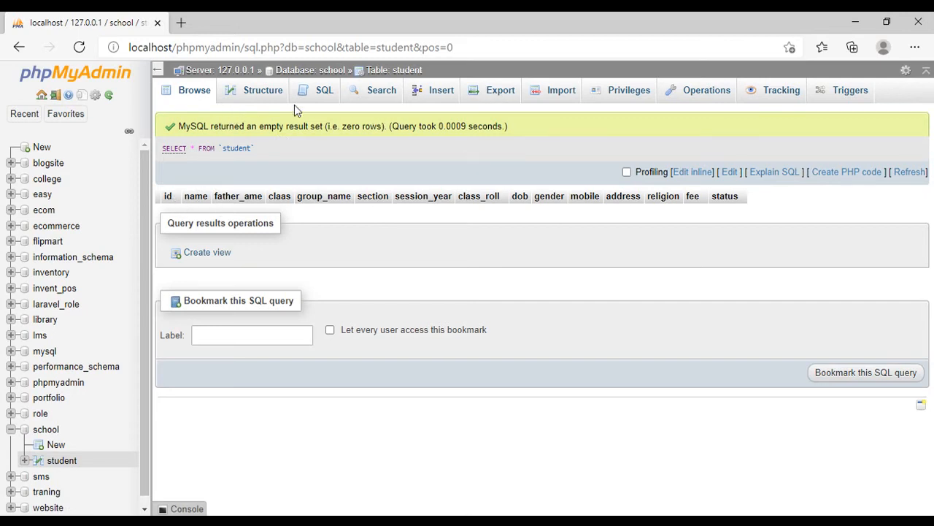
# - Start inserting a new record in the student table and enter the student's name and the father's name
pyautogui.click(440, 91)
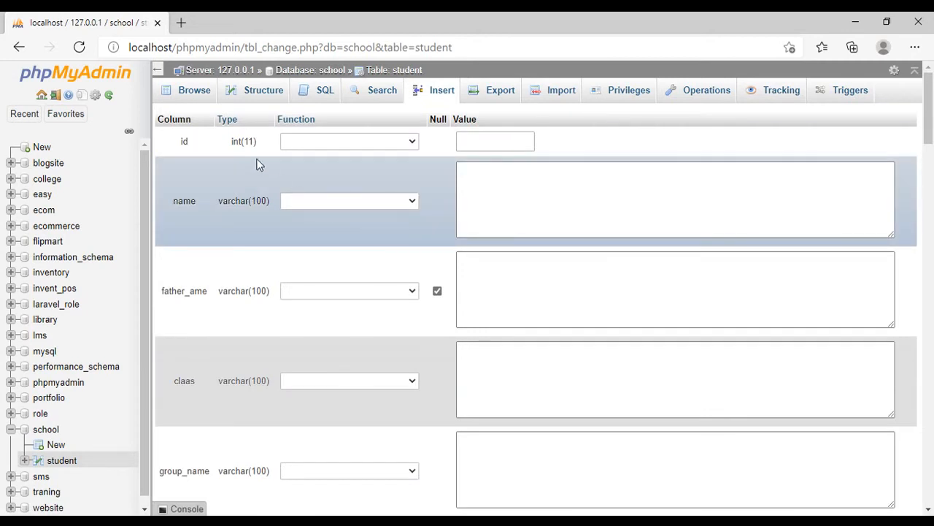
pyautogui.click(504, 137)
pyautogui.click(487, 189)
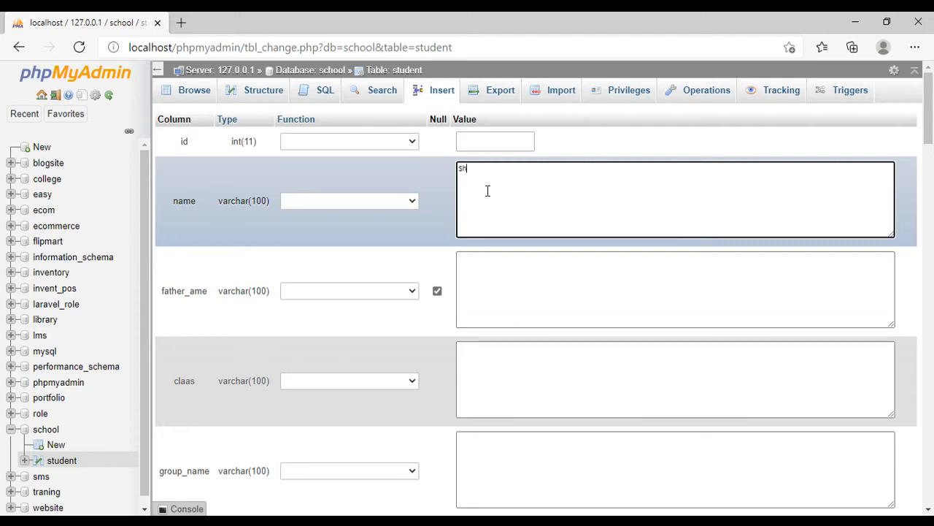
pyautogui.click(499, 262)
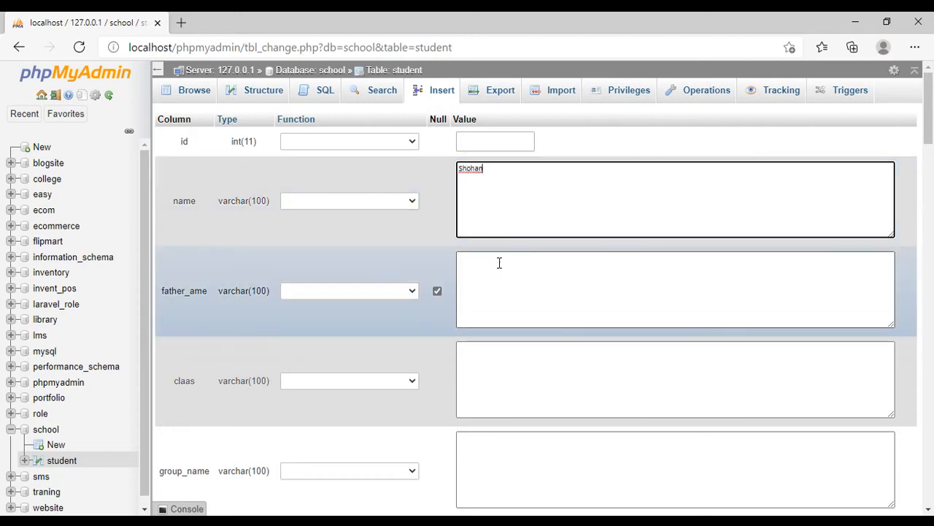
pyautogui.write('Moksed')
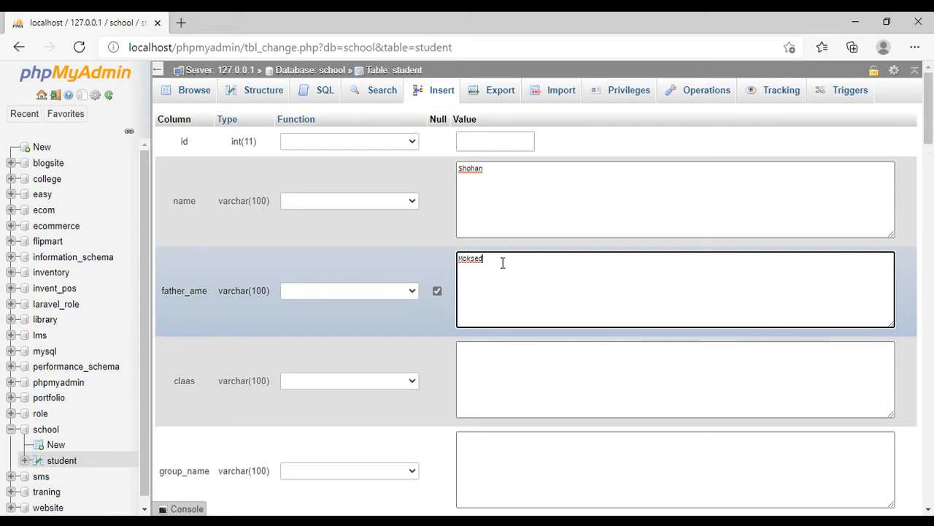
# - Set the new record's claas to Eight and its group_name to General
pyautogui.press('Tab')
pyautogui.press('Tab')
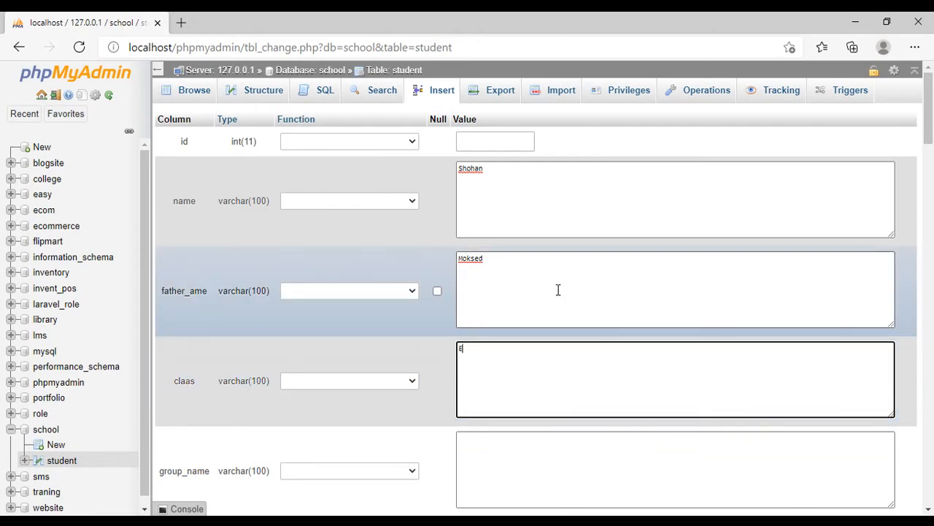
pyautogui.write('Eight')
pyautogui.click(562, 443)
pyautogui.write('General')
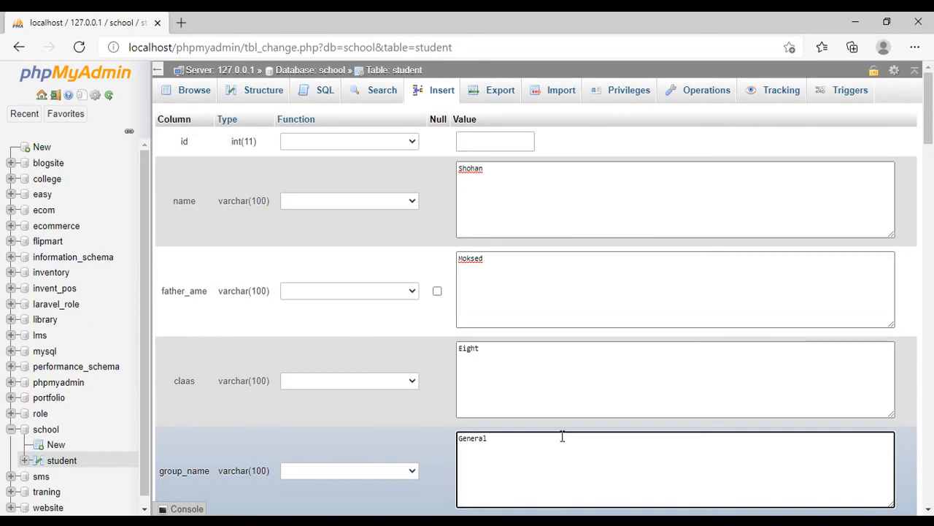
# - Set the record's section to A, session_year to 2021 and class_roll to 15
pyautogui.scroll(-3, 619, 329)
pyautogui.click(551, 345)
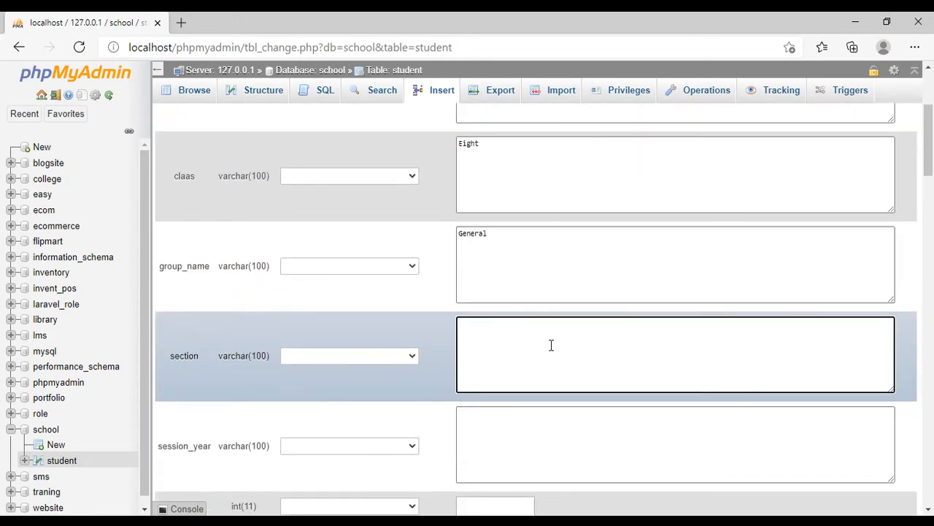
pyautogui.click(514, 418)
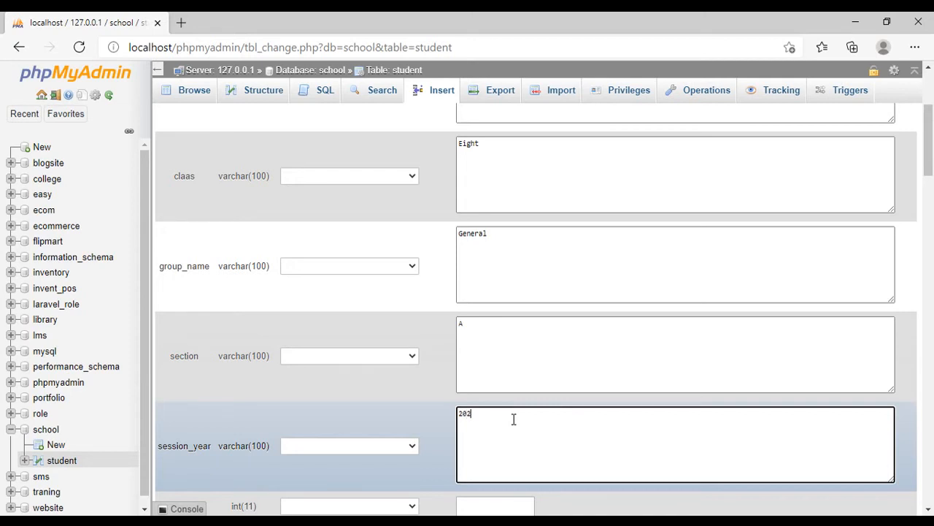
pyautogui.scroll(-3, 494, 338)
pyautogui.click(496, 302)
pyautogui.write('15')
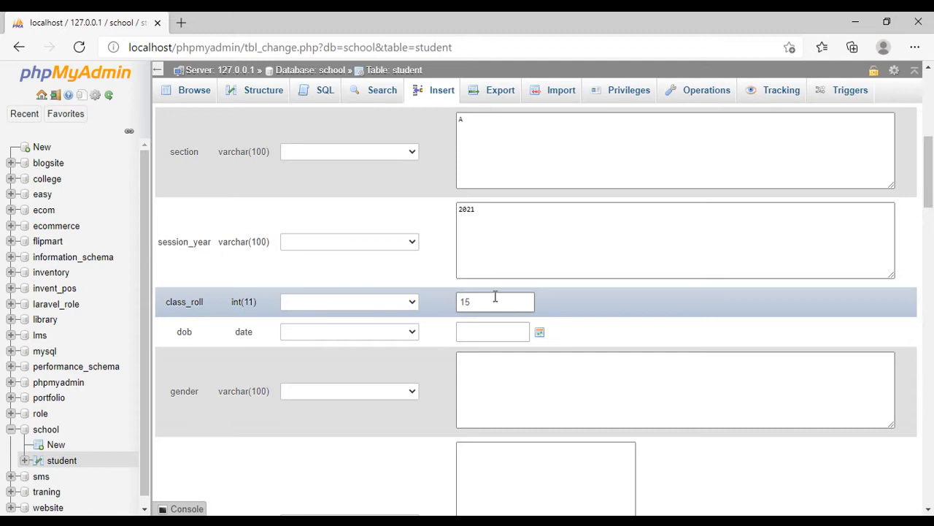
# - Pick a date from an earlier month in the date picker for the record's dob value
pyautogui.click(509, 330)
pyautogui.click(540, 331)
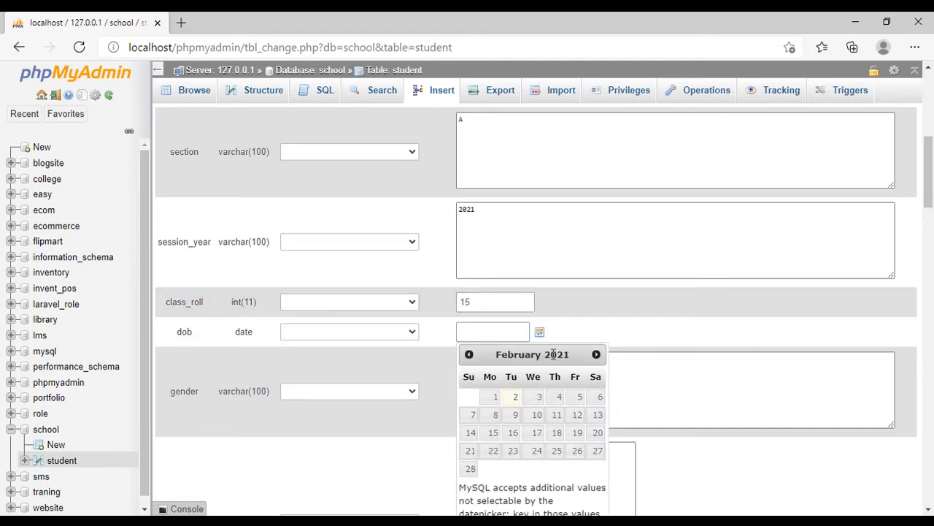
pyautogui.scroll(-1, 535, 386)
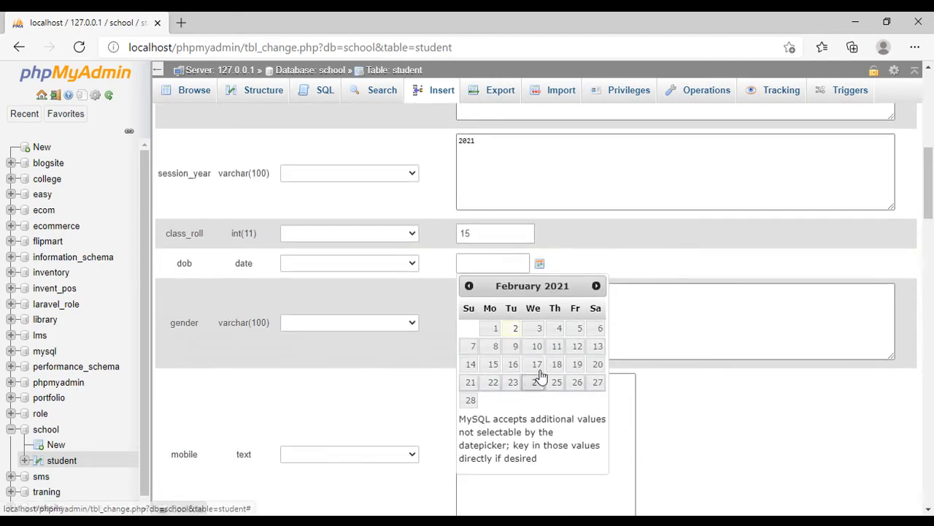
pyautogui.doubleClick(554, 286)
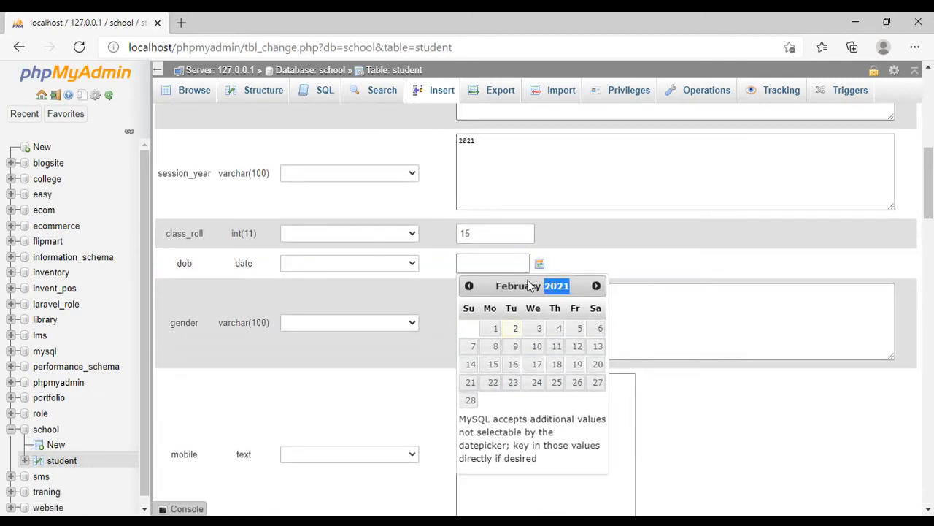
pyautogui.click(467, 292)
pyautogui.click(468, 288)
pyautogui.click(468, 288)
pyautogui.click(468, 289)
pyautogui.click(468, 288)
pyautogui.click(468, 289)
pyautogui.click(469, 289)
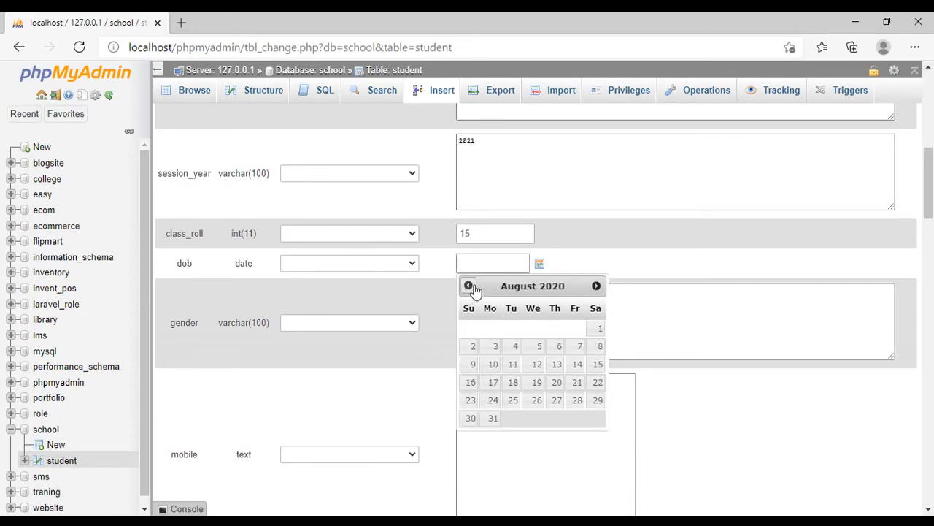
pyautogui.click(492, 264)
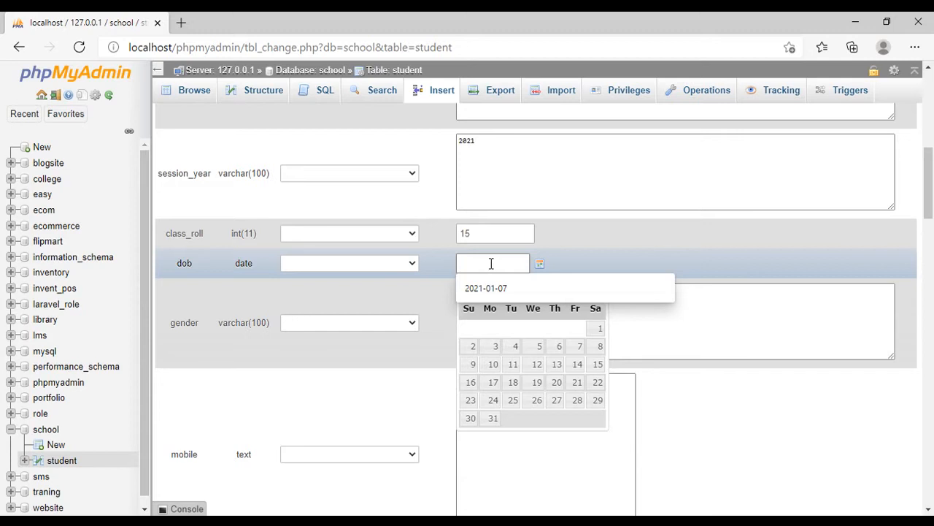
pyautogui.click(513, 364)
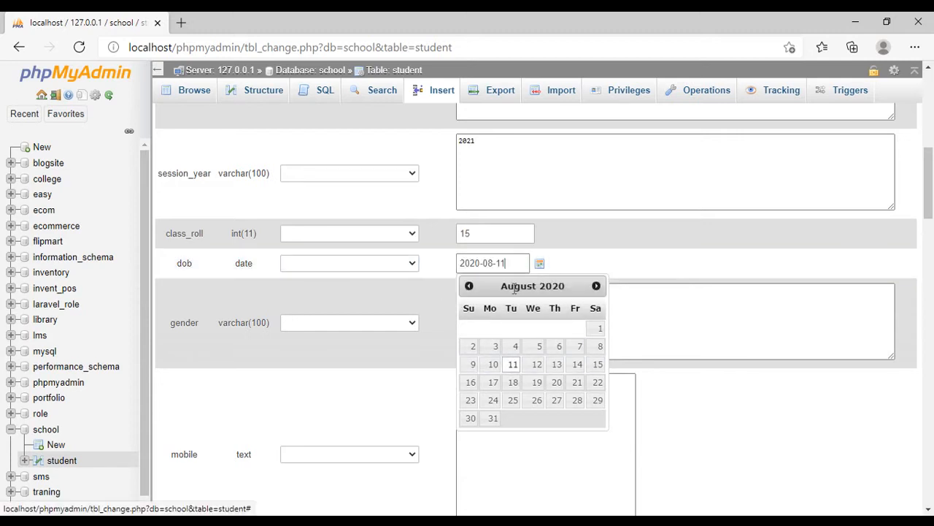
# - Correct the year in the dob value to the student's birth year
pyautogui.moveTo(469, 263); pyautogui.dragTo(480, 261)
pyautogui.write('08')
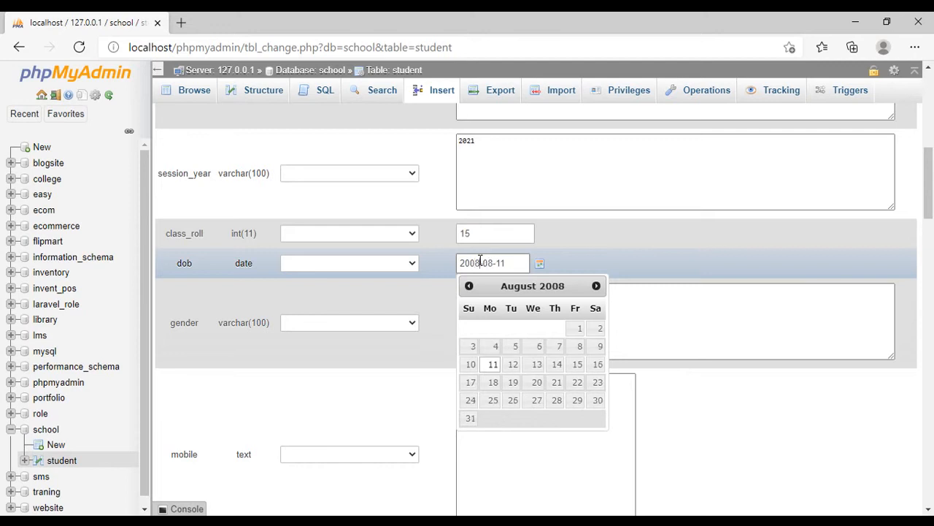
pyautogui.click(602, 257)
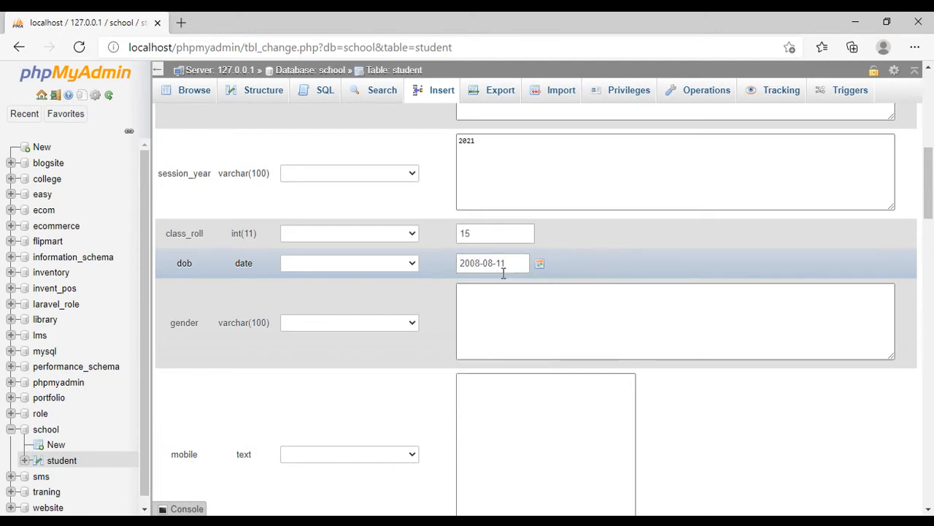
# - Set the record's gender to Male and enter the student's mobile number
pyautogui.click(484, 316)
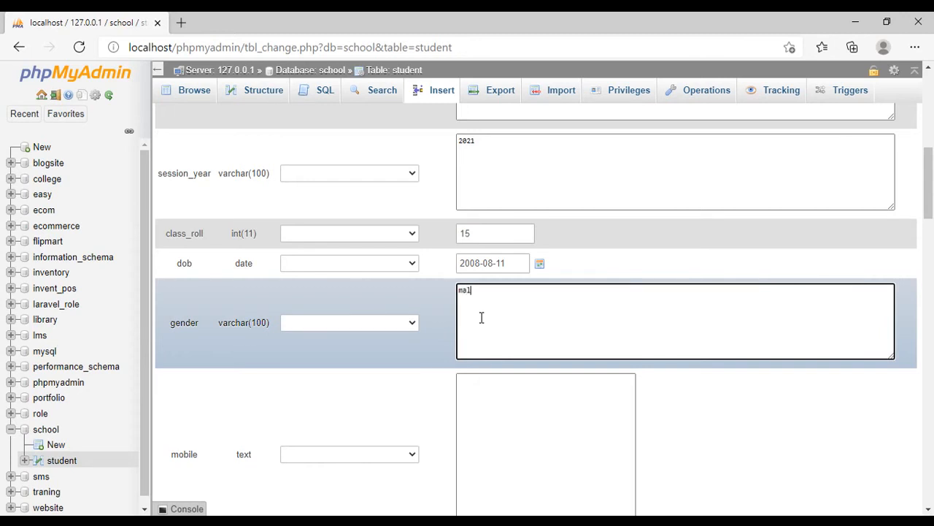
pyautogui.moveTo(464, 290); pyautogui.dragTo(458, 289)
pyautogui.scroll(-2, 523, 369)
pyautogui.write('Male')
pyautogui.click(510, 285)
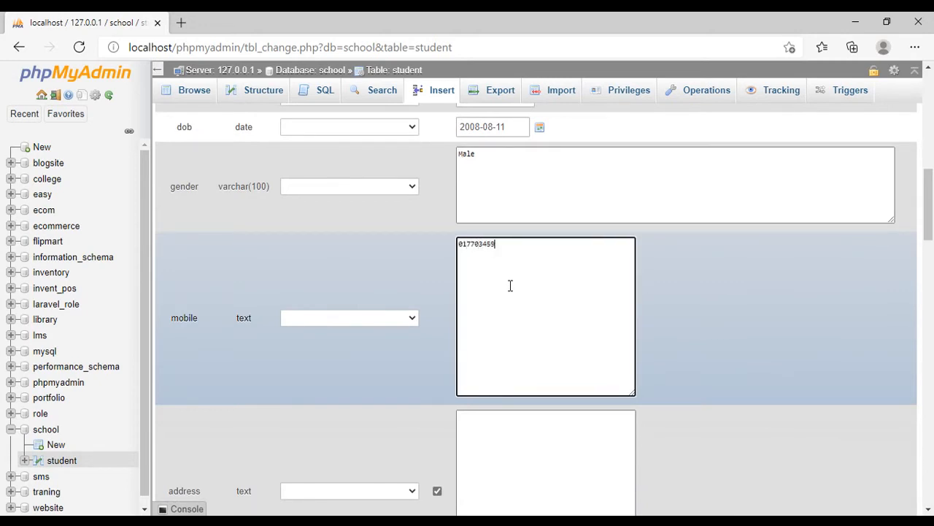
# - Enter the student's postal address in the record's address value
pyautogui.scroll(-2, 532, 276)
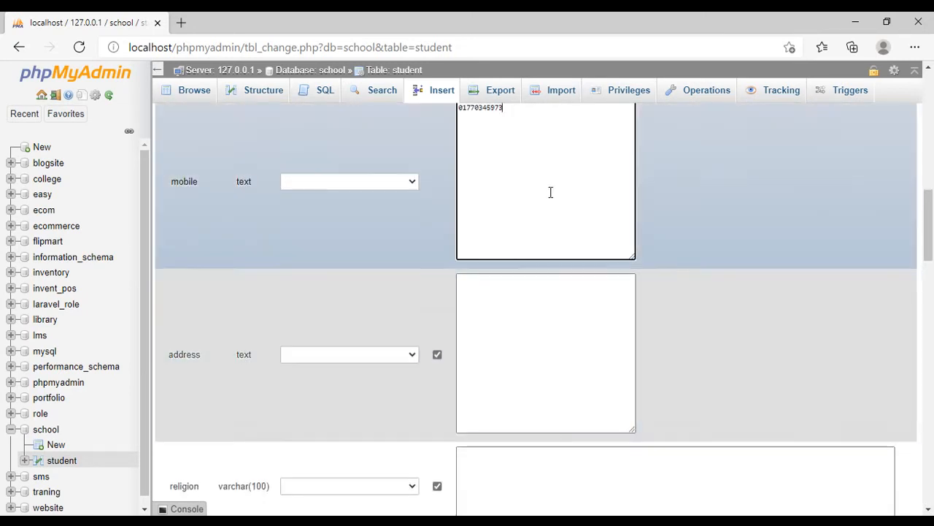
pyautogui.scroll(2, 440, 258)
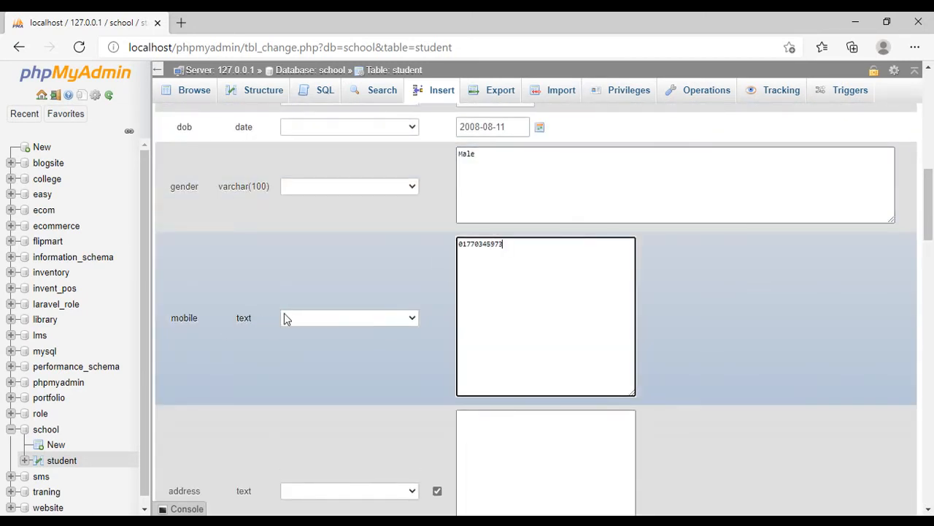
pyautogui.scroll(3, 357, 319)
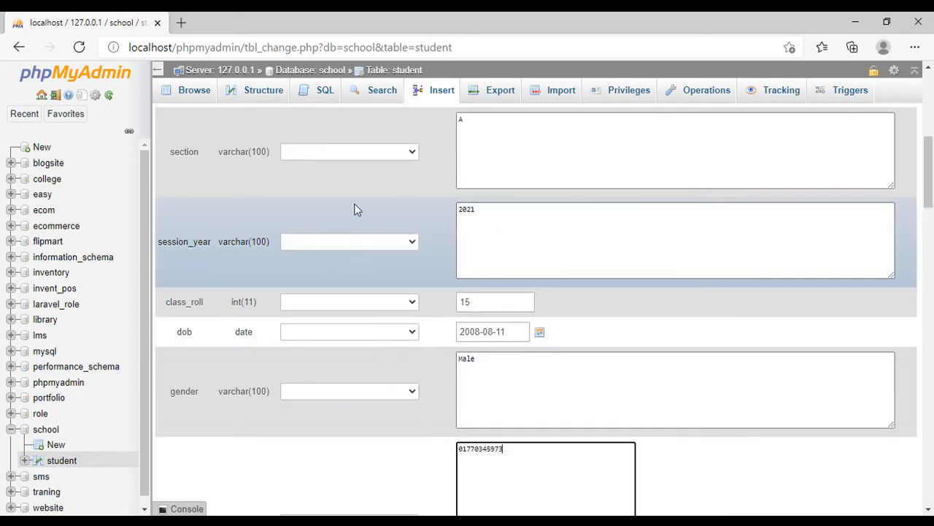
pyautogui.scroll(-6, 635, 176)
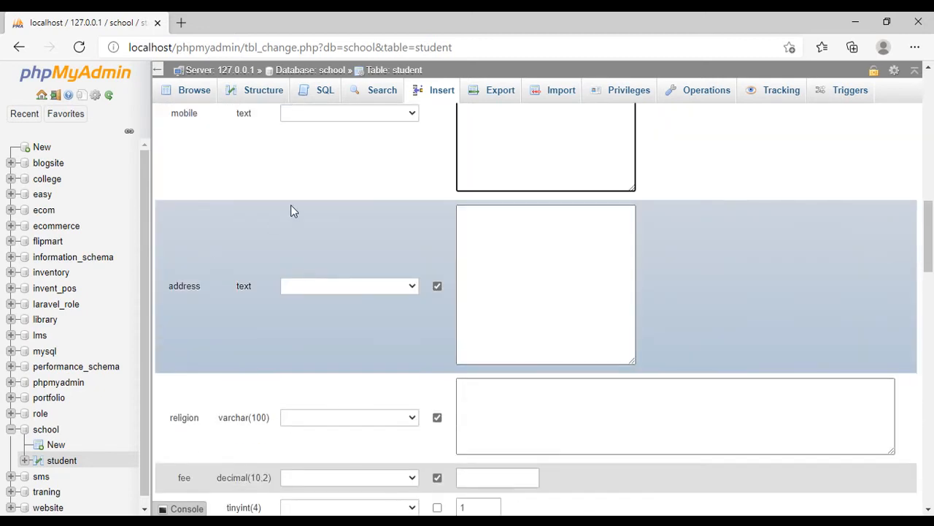
pyautogui.scroll(2, 291, 211)
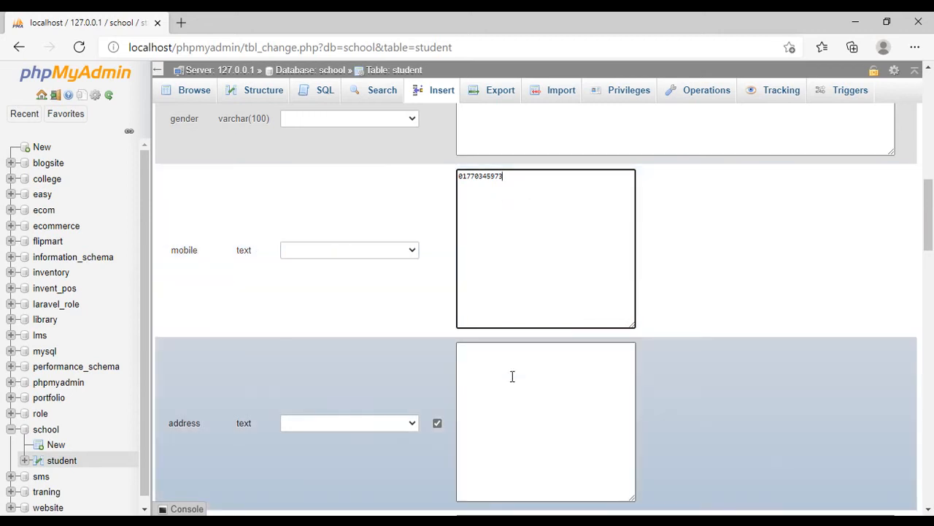
pyautogui.click(513, 376)
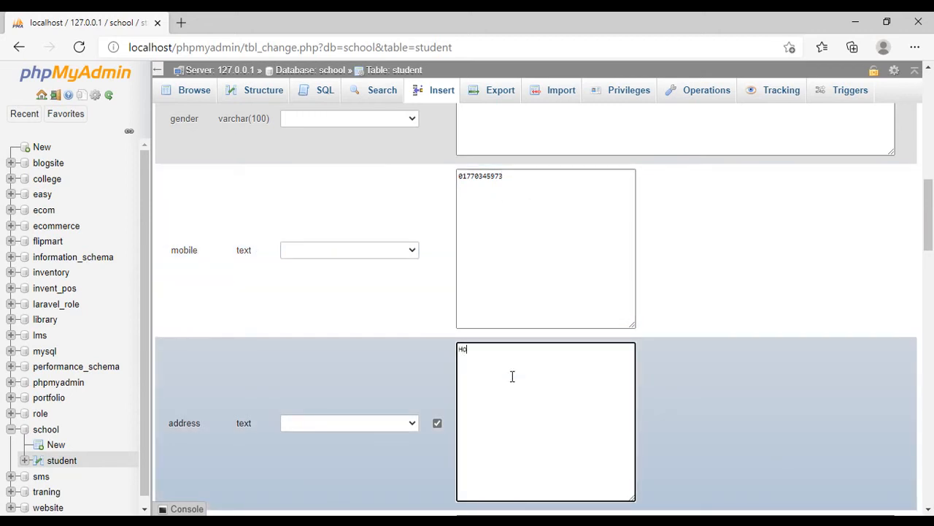
pyautogui.write('Hospit')
pyautogui.write('l')
pyautogui.press('BackSpace')
pyautogui.press('BackSpace')
pyautogui.write('al')
pyautogui.press('BackSpace')
pyautogui.press('BackSpace')
pyautogui.press('BackSpace')
pyautogui.write('AL')
pyautogui.press('BackSpace')
pyautogui.press('BackSpace')
pyautogui.write('erpur, Bogura')
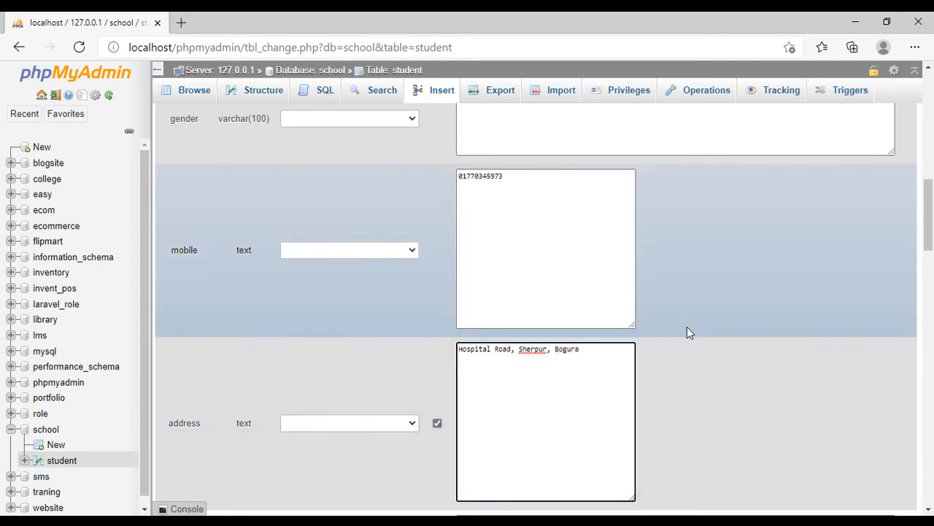
# - Set the record's religion to Islam and leave its fee empty
pyautogui.scroll(-2, 689, 330)
pyautogui.click(549, 398)
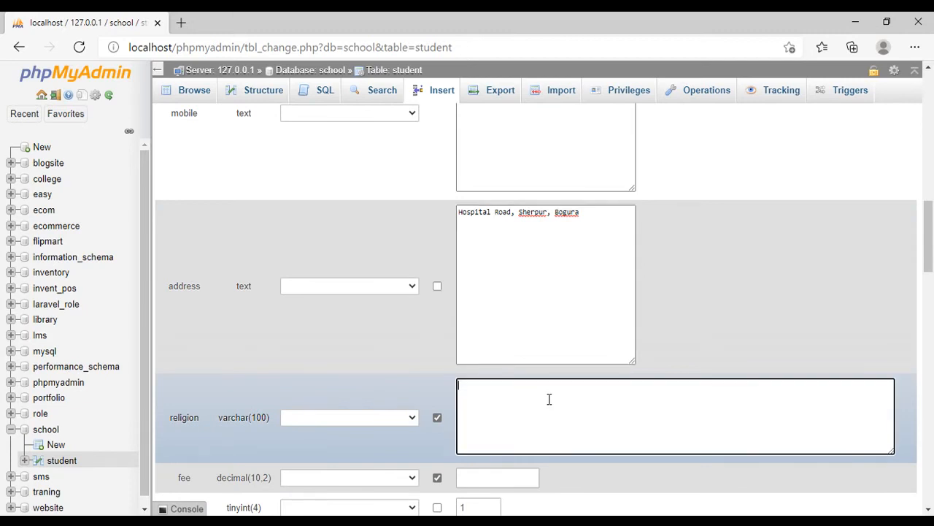
pyautogui.write('Islam')
pyautogui.scroll(-2, 549, 398)
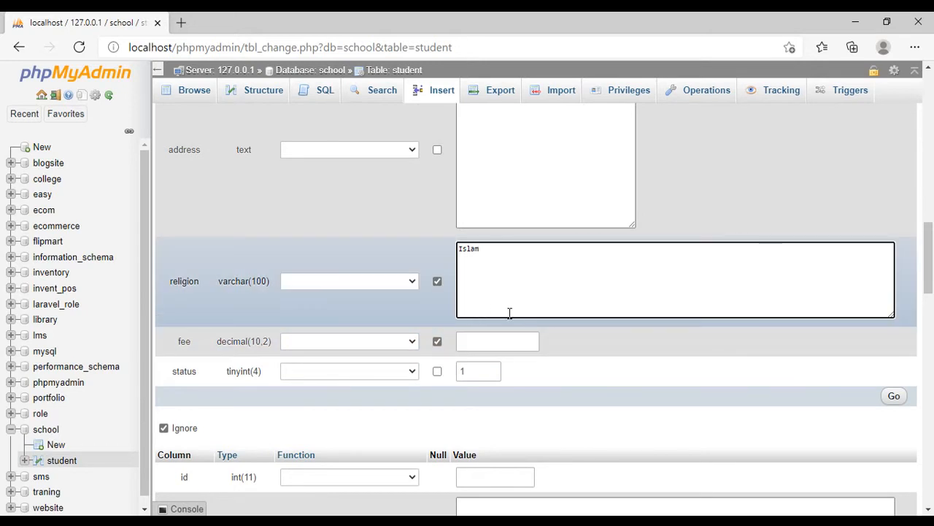
pyautogui.click(489, 338)
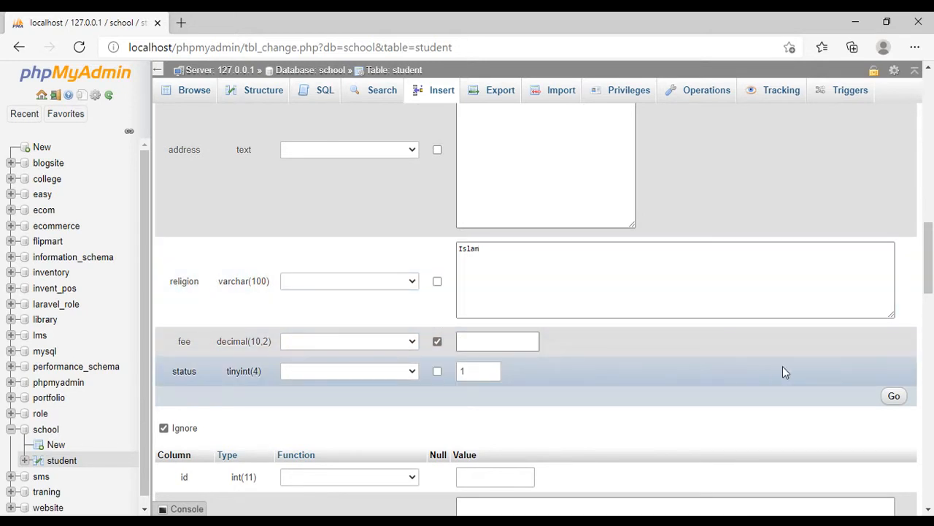
# - Clear the name value of the student record and insert the record into the student table
pyautogui.scroll(9, 782, 371)
pyautogui.scroll(4, 592, 370)
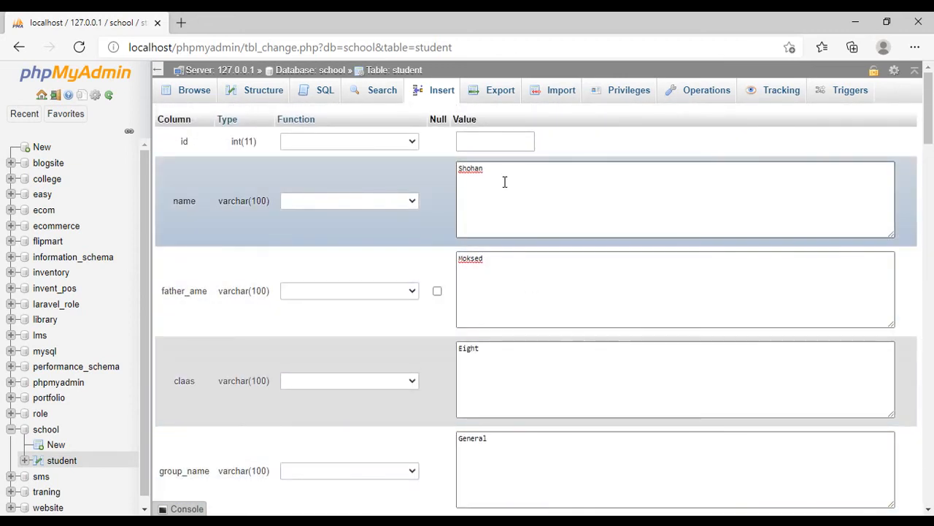
pyautogui.moveTo(501, 170); pyautogui.dragTo(409, 172)
pyautogui.press('BackSpace')
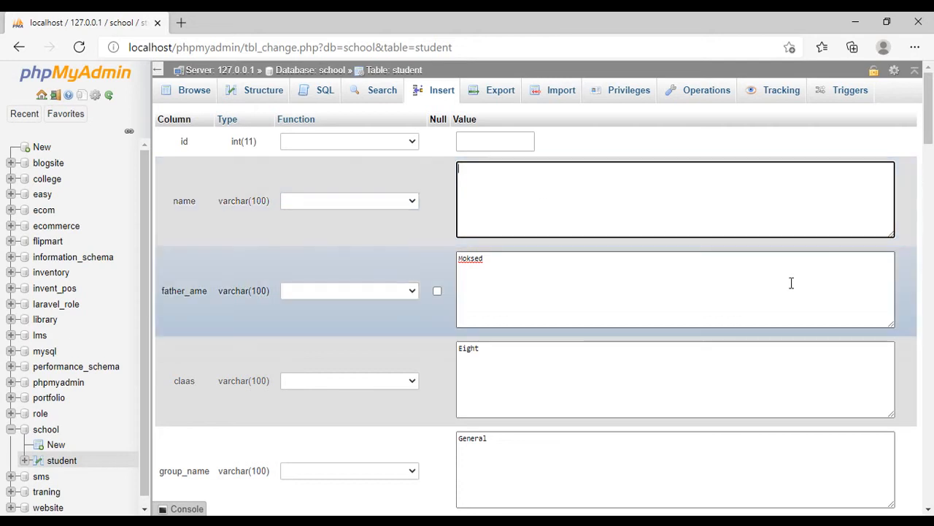
pyautogui.scroll(-7, 803, 306)
pyautogui.scroll(-15, 765, 351)
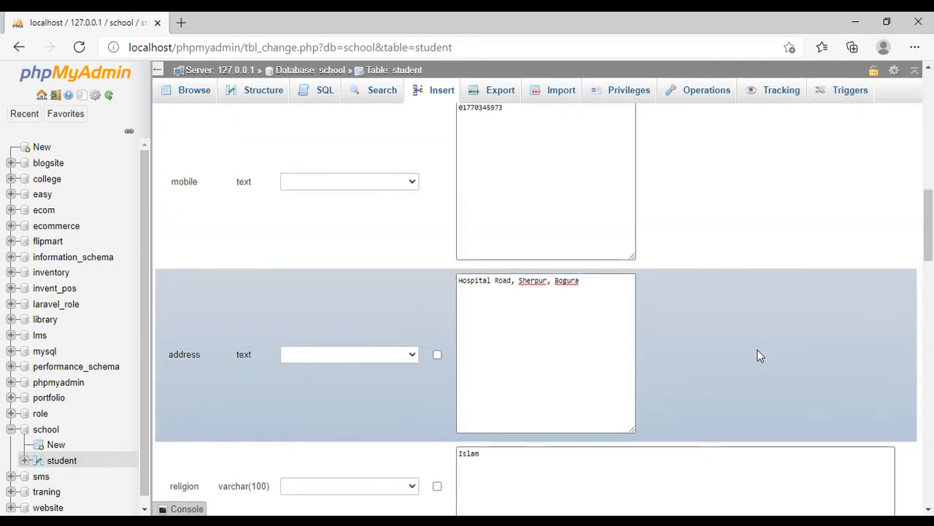
pyautogui.scroll(-6, 770, 381)
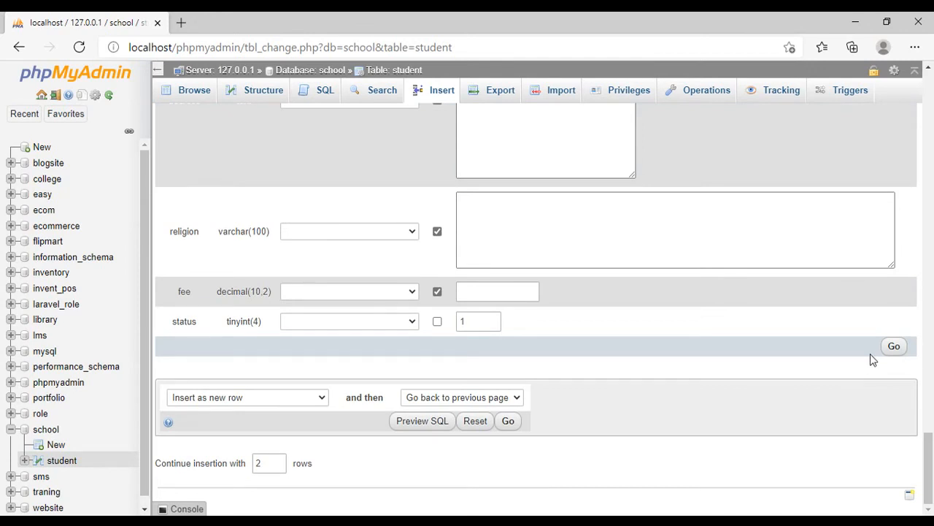
pyautogui.click(894, 347)
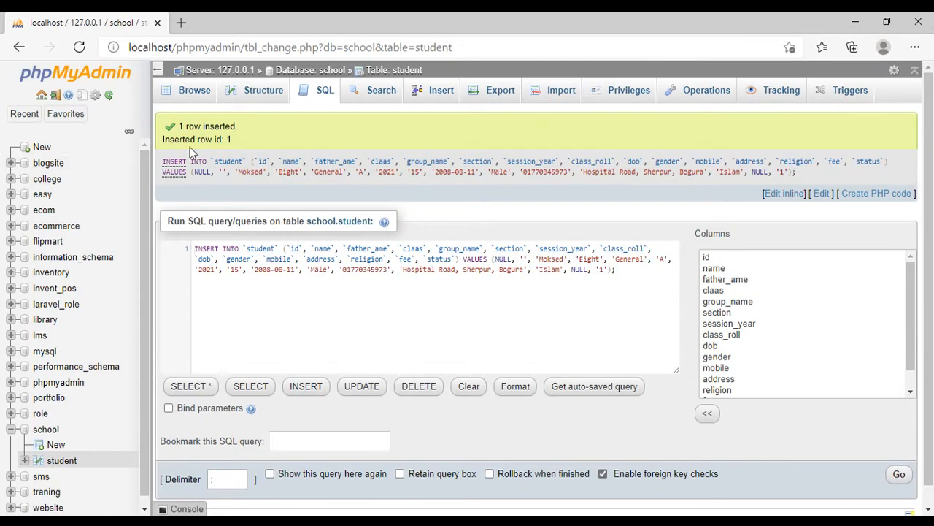
# - Compare the student table's column structure and NULL settings with its stored record
pyautogui.click(248, 101)
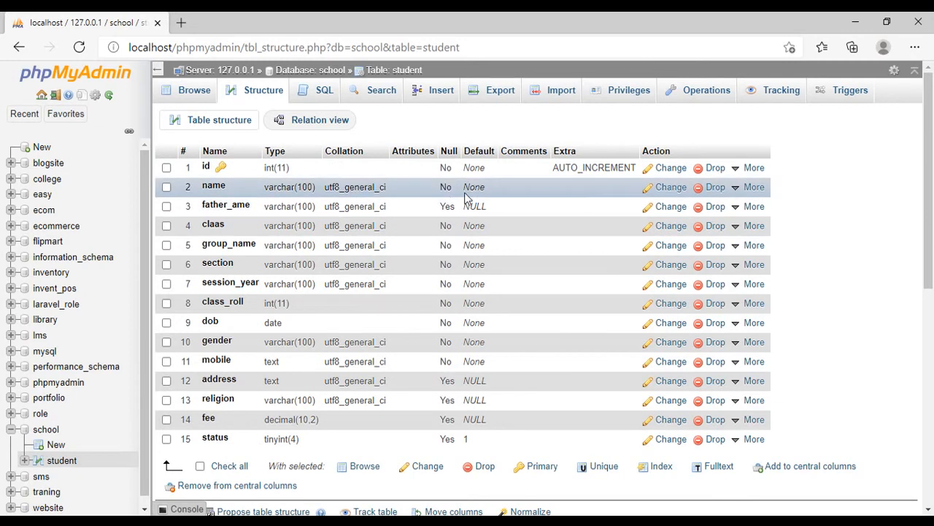
pyautogui.click(193, 93)
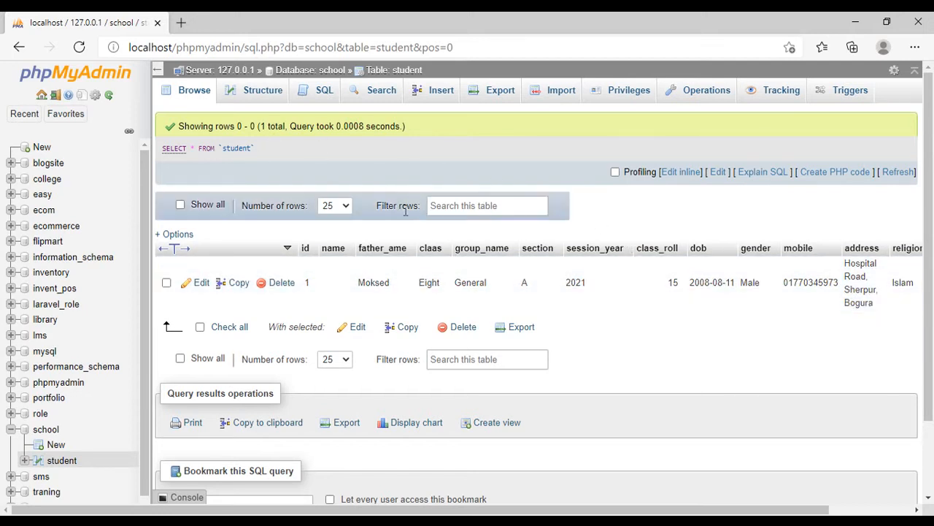
pyautogui.click(261, 91)
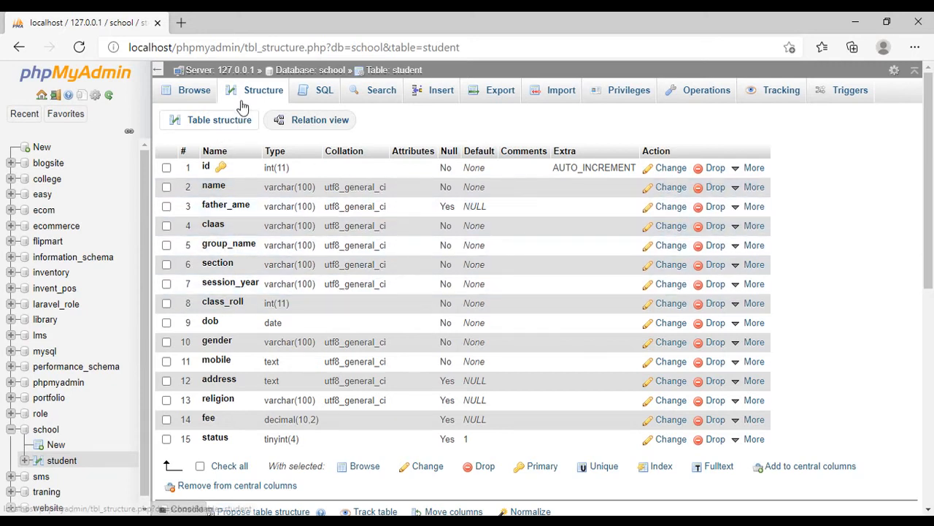
# - Edit the stored student record, enter the student's name in its name value and save the record
pyautogui.click(193, 89)
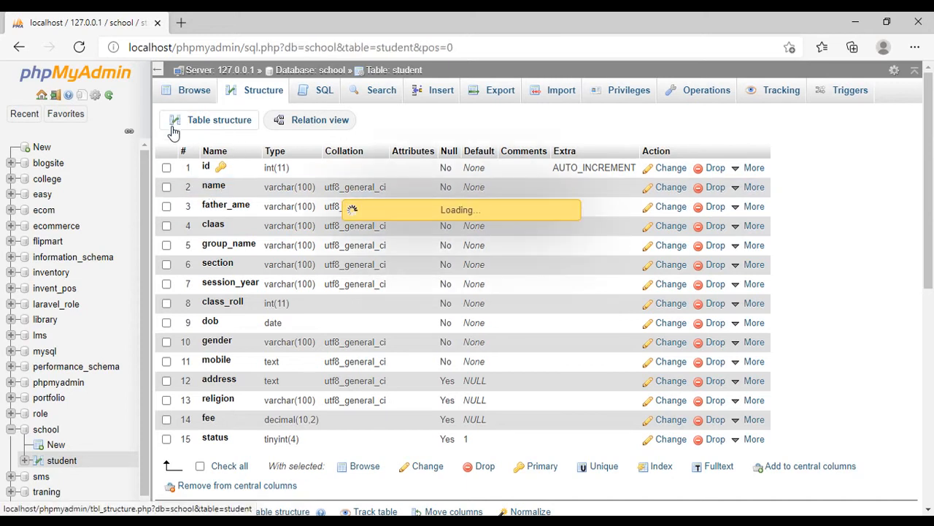
pyautogui.click(167, 283)
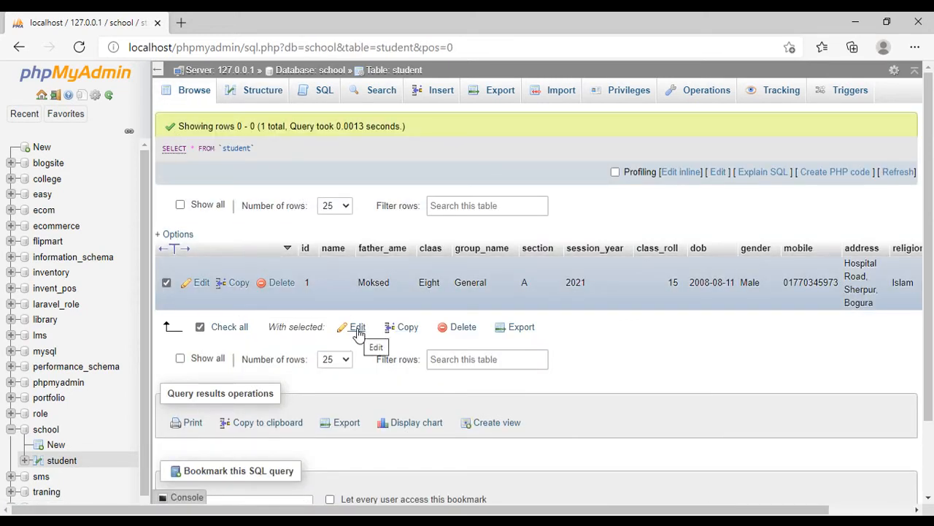
pyautogui.click(357, 328)
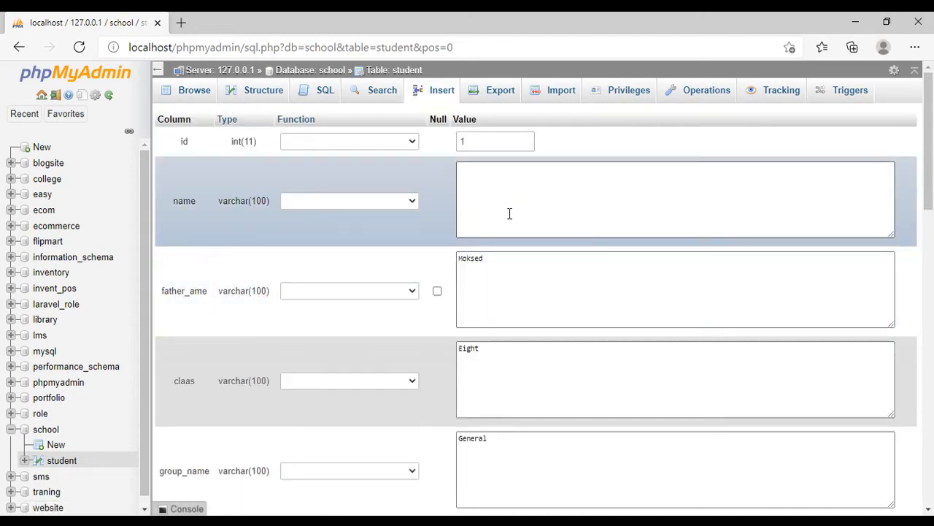
pyautogui.click(490, 183)
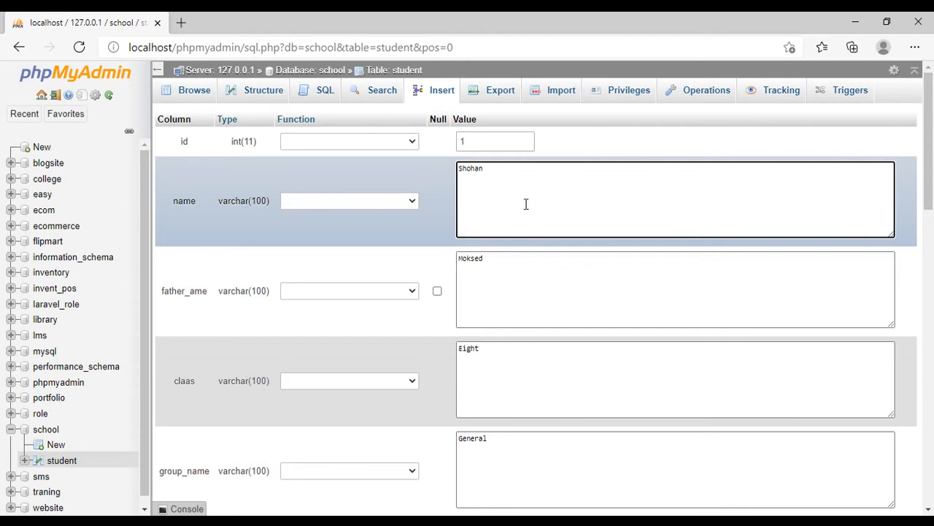
pyautogui.scroll(-10, 634, 318)
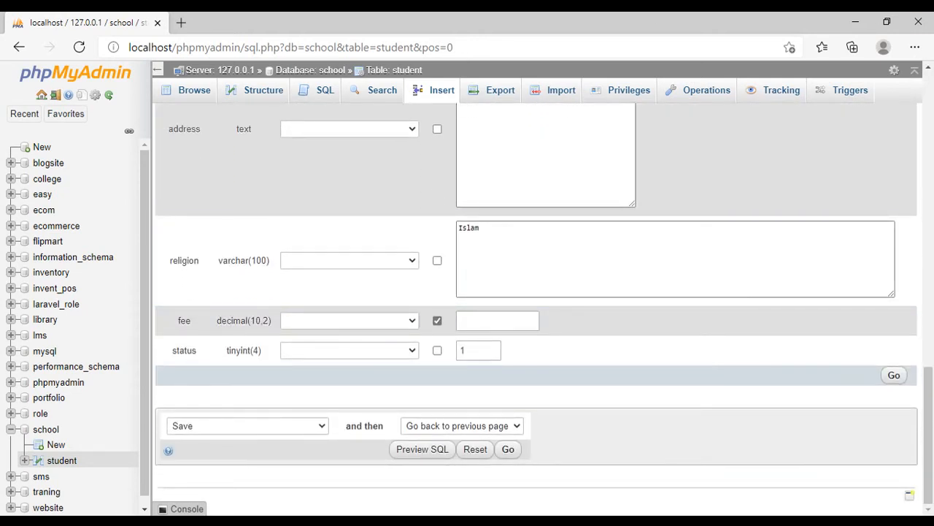
pyautogui.click(888, 378)
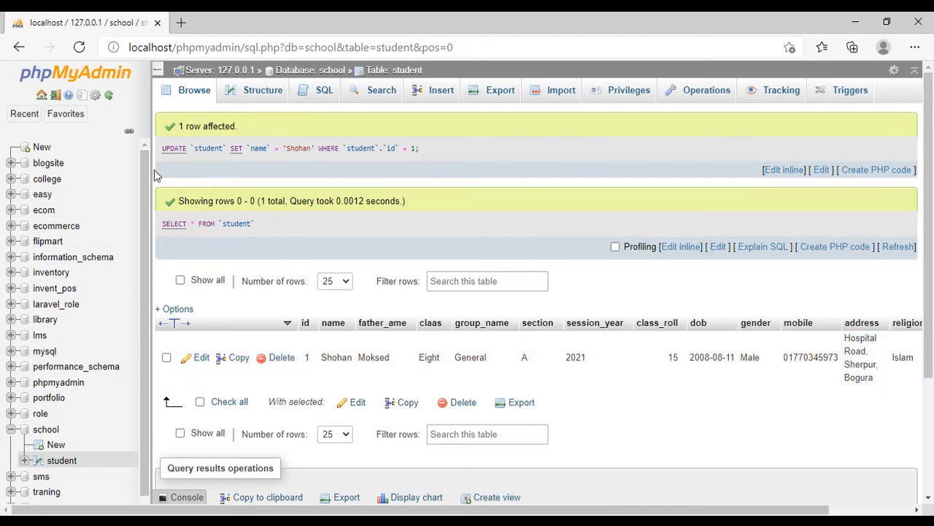
# - Narrow the navigation area and examine the student table's updated record, query editor and column structure
pyautogui.moveTo(146, 166); pyautogui.dragTo(115, 165)
pyautogui.scroll(-2, 710, 323)
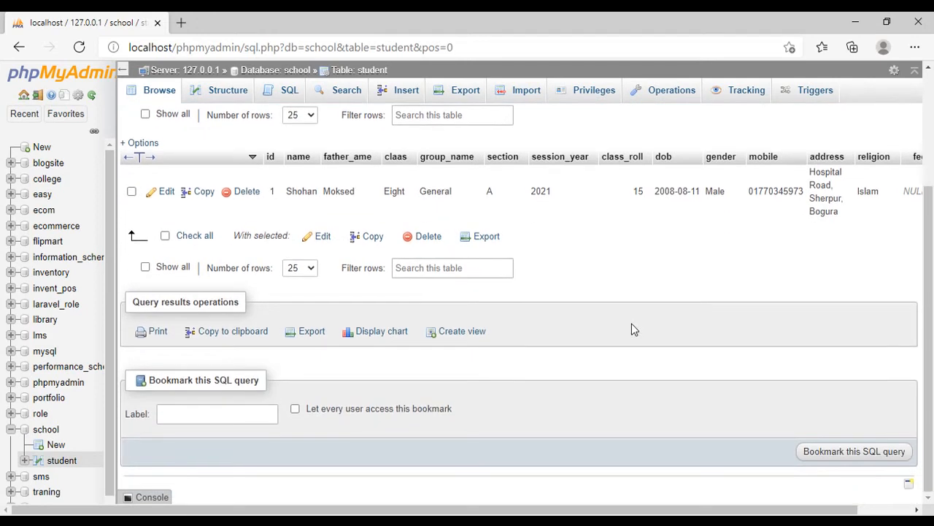
pyautogui.scroll(1, 631, 328)
pyautogui.scroll(1, 631, 323)
pyautogui.scroll(1, 505, 323)
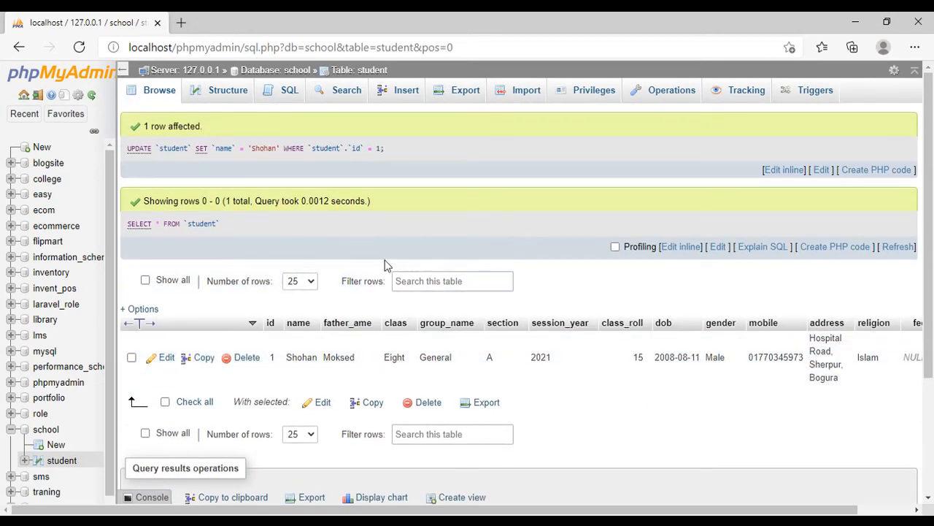
pyautogui.click(283, 91)
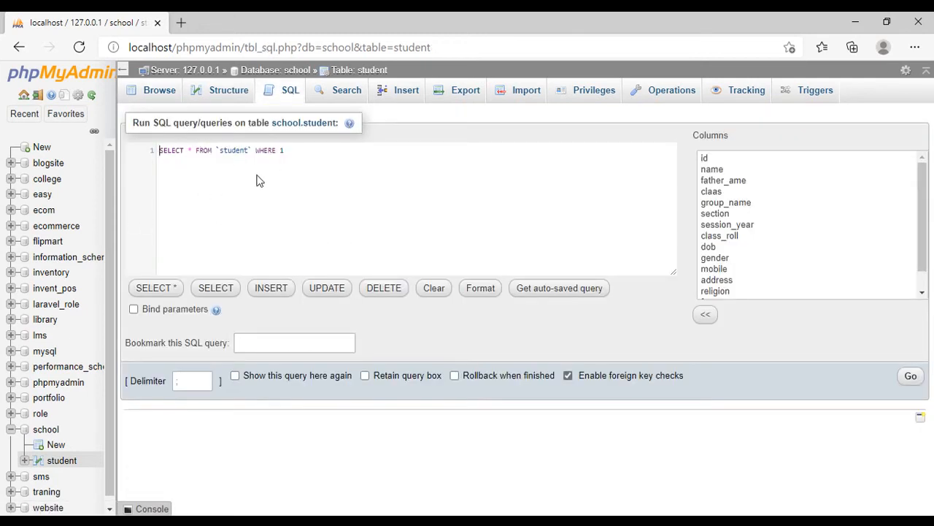
pyautogui.click(217, 90)
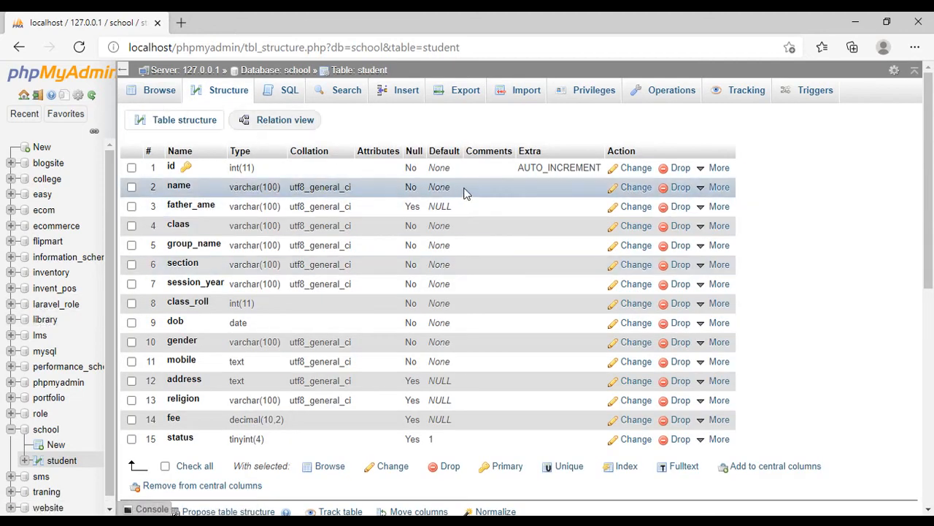
pyautogui.scroll(-2, 288, 292)
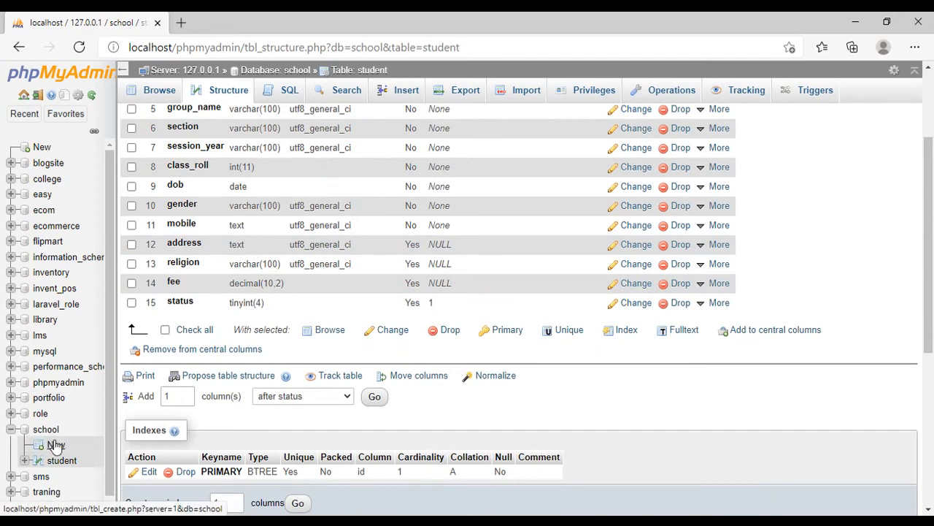
# - Start a new table named teacher with 4 columns in the school database
pyautogui.click(44, 436)
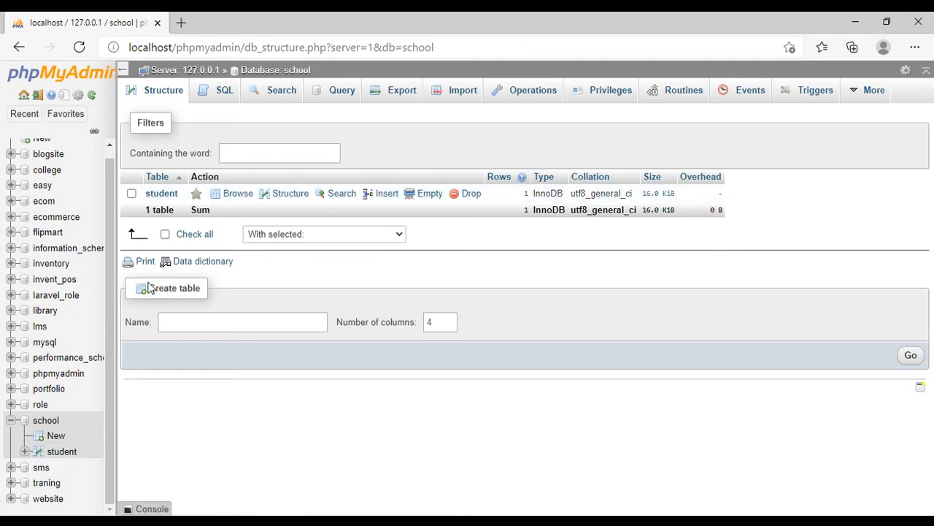
pyautogui.click(176, 318)
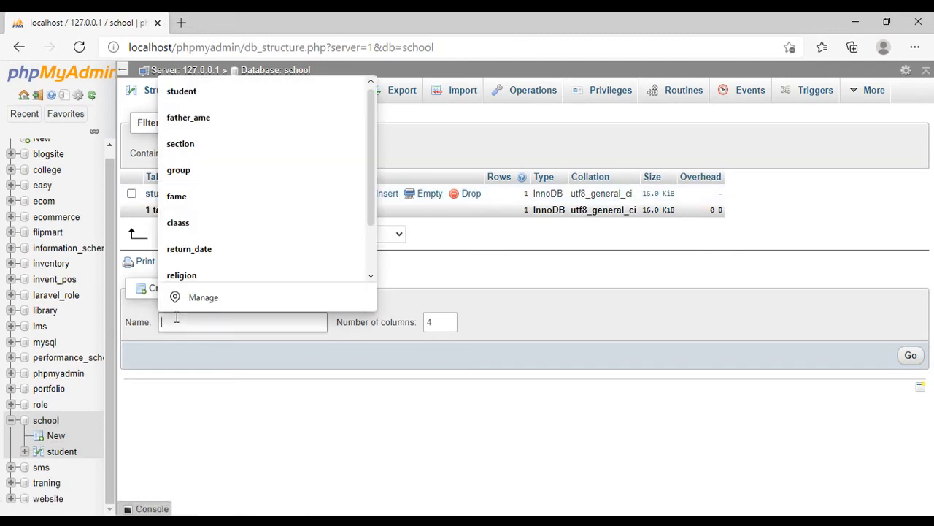
pyautogui.write('teacher')
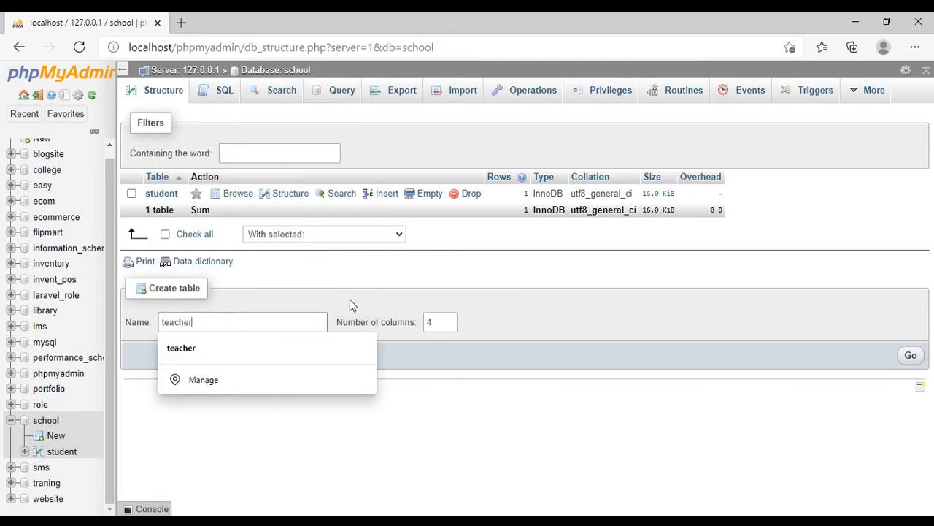
pyautogui.click(910, 358)
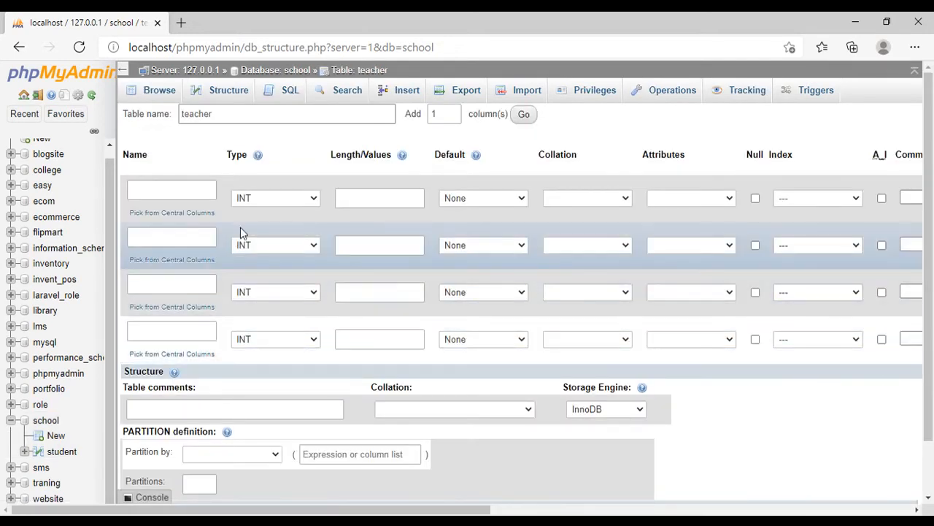
# - Name the teacher table's four columns name, designaion, subject and mobile
pyautogui.click(184, 192)
pyautogui.write('name')
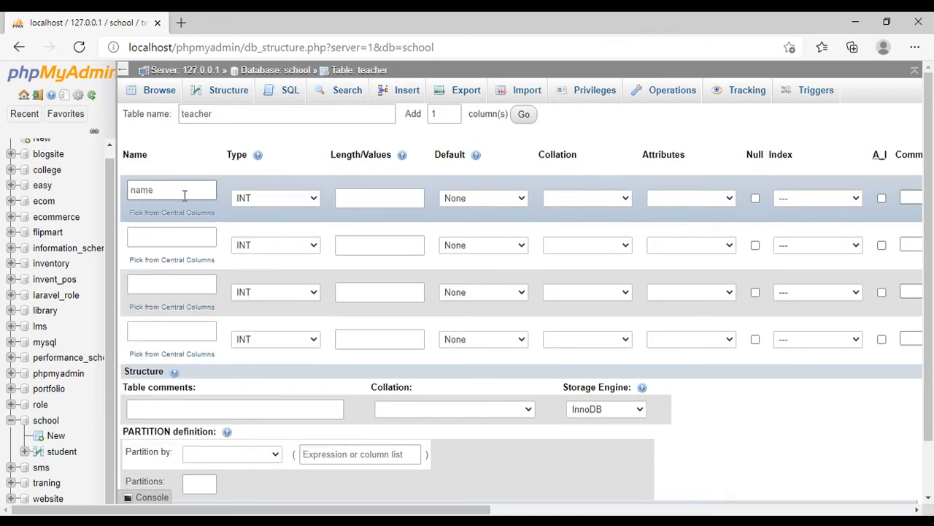
pyautogui.click(168, 241)
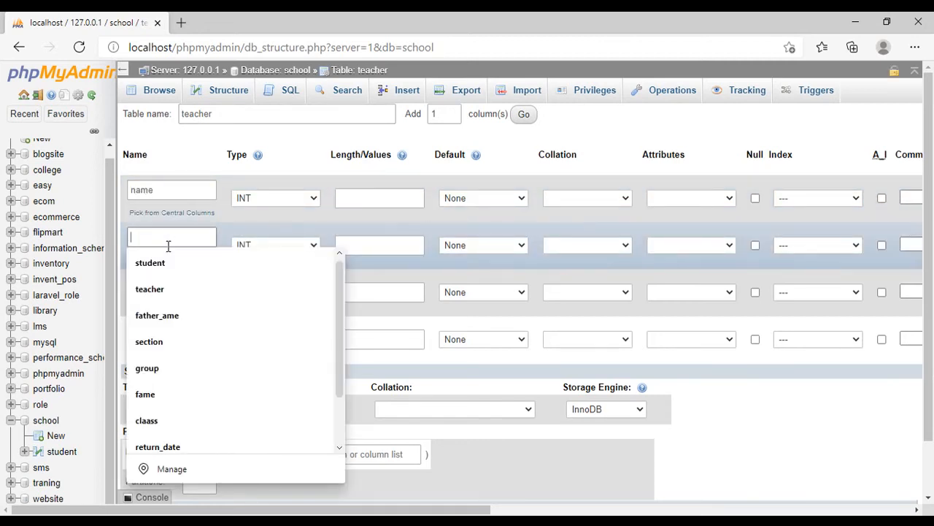
pyautogui.write('designaion')
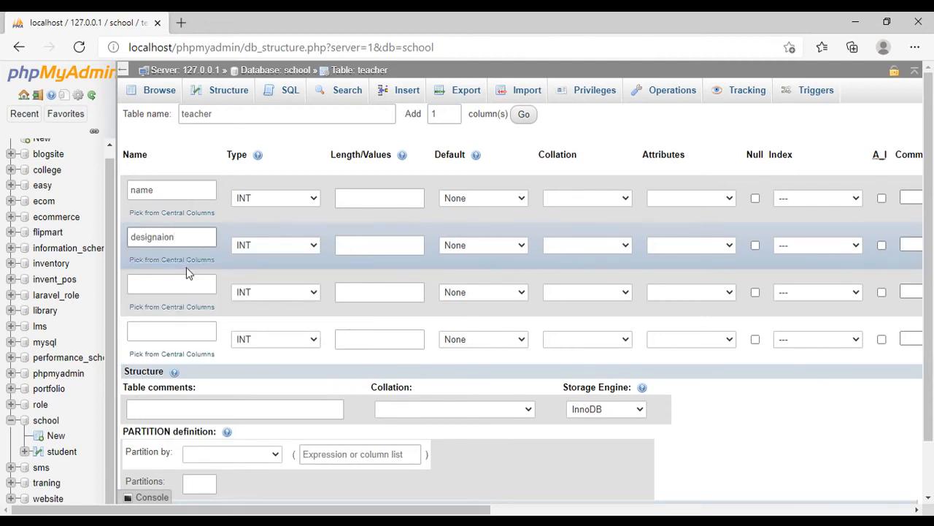
pyautogui.click(167, 284)
pyautogui.write('s')
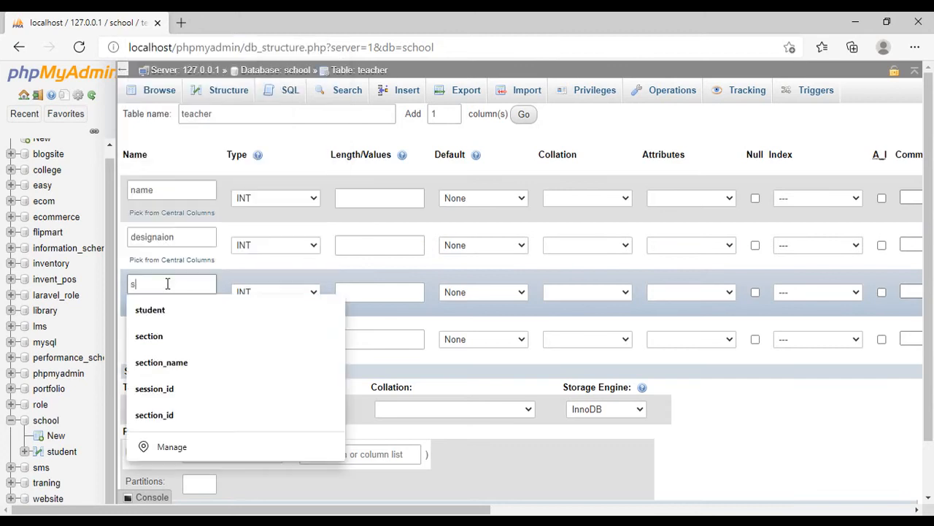
pyautogui.write('ubject')
pyautogui.click(176, 330)
pyautogui.write('mobile')
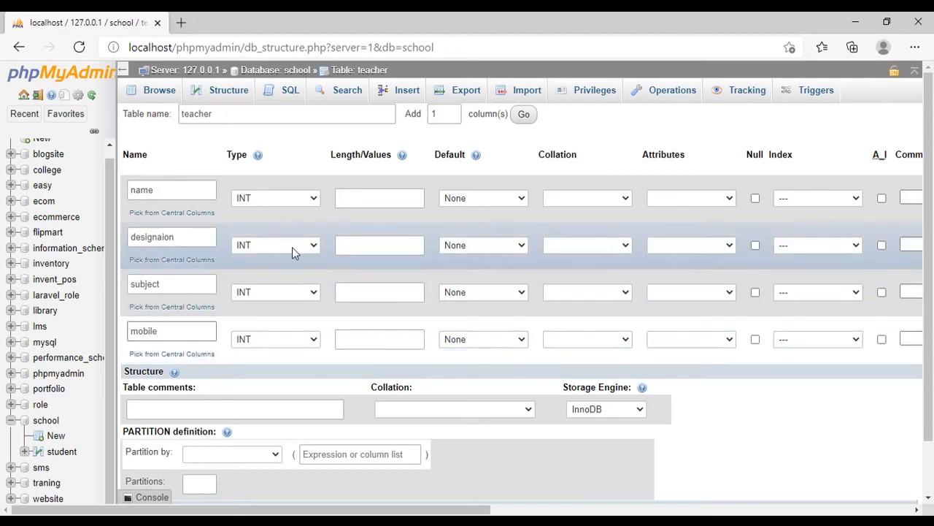
# - Add 1 more column named id to the teacher table and make it an auto-incrementing primary key
pyautogui.click(256, 200)
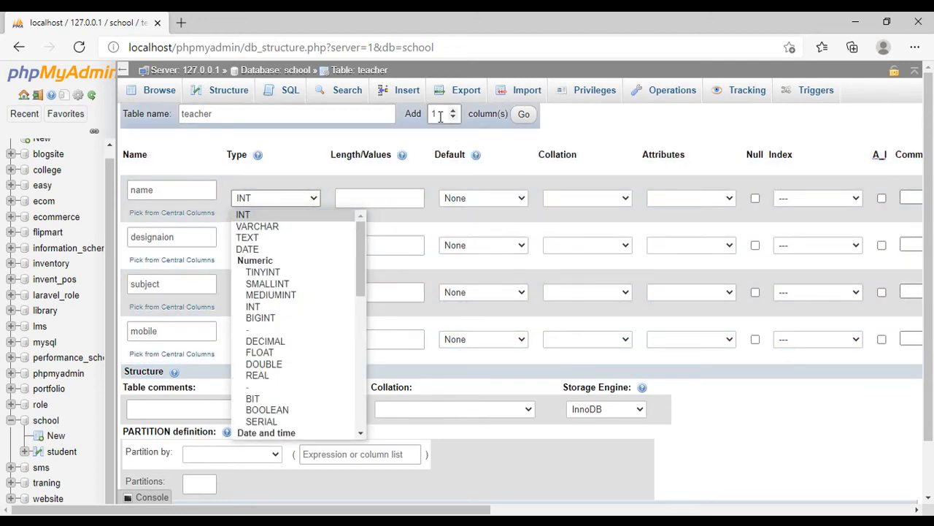
pyautogui.click(523, 113)
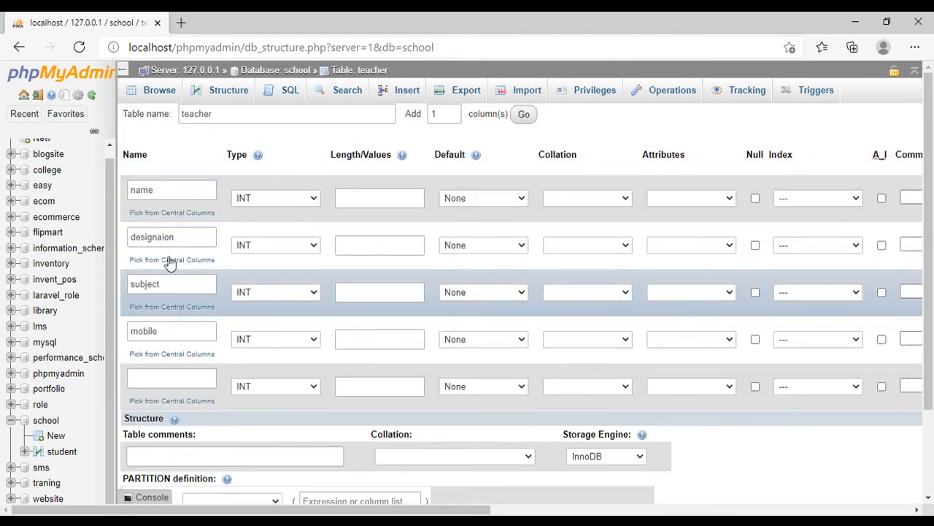
pyautogui.click(163, 374)
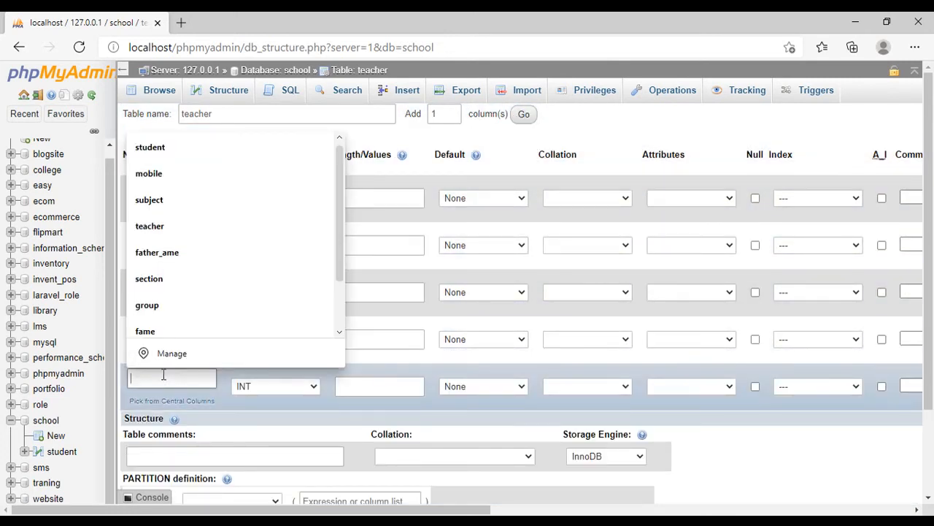
pyautogui.write('id')
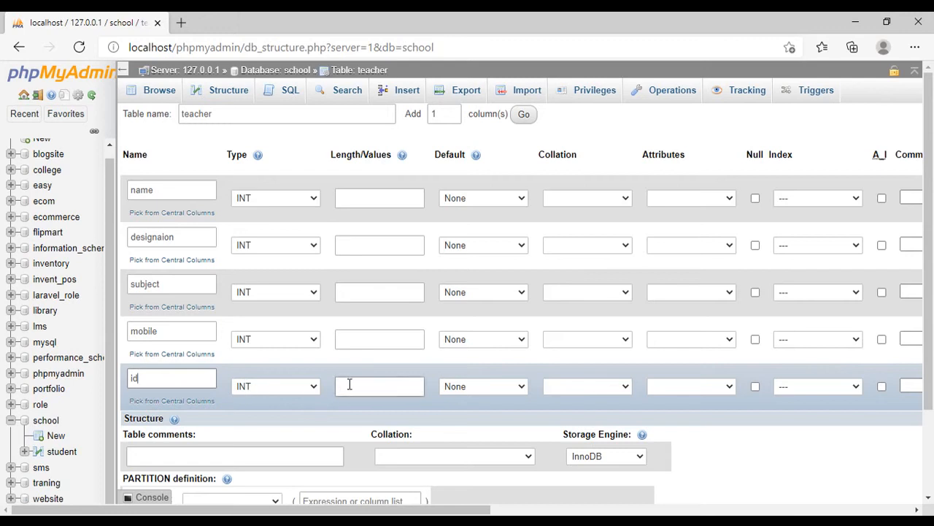
pyautogui.click(883, 386)
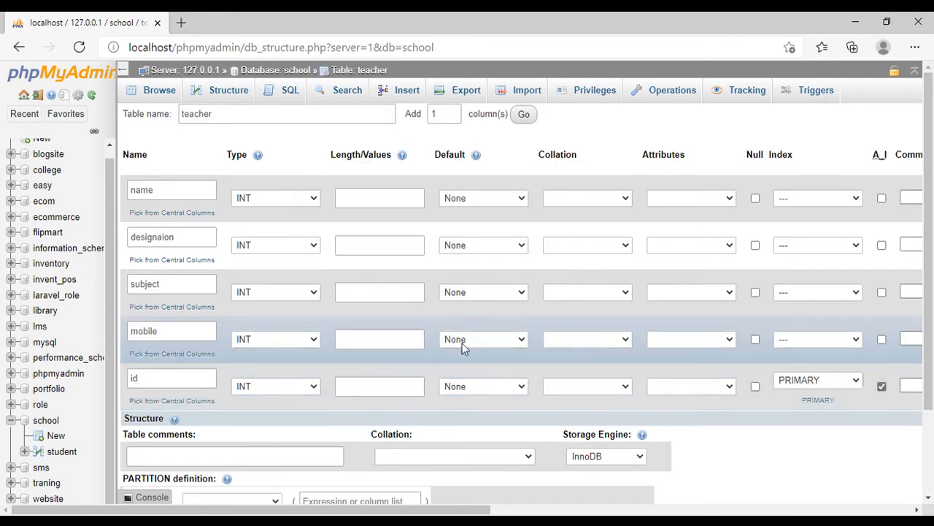
# - Set the data type of the name, designaion and subject columns to VARCHAR
pyautogui.click(266, 198)
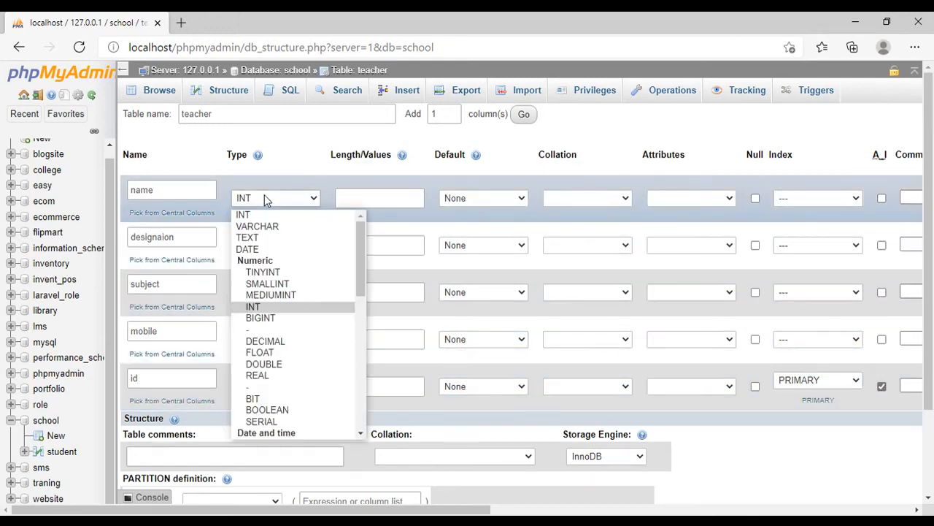
pyautogui.click(266, 231)
pyautogui.click(261, 244)
pyautogui.click(259, 272)
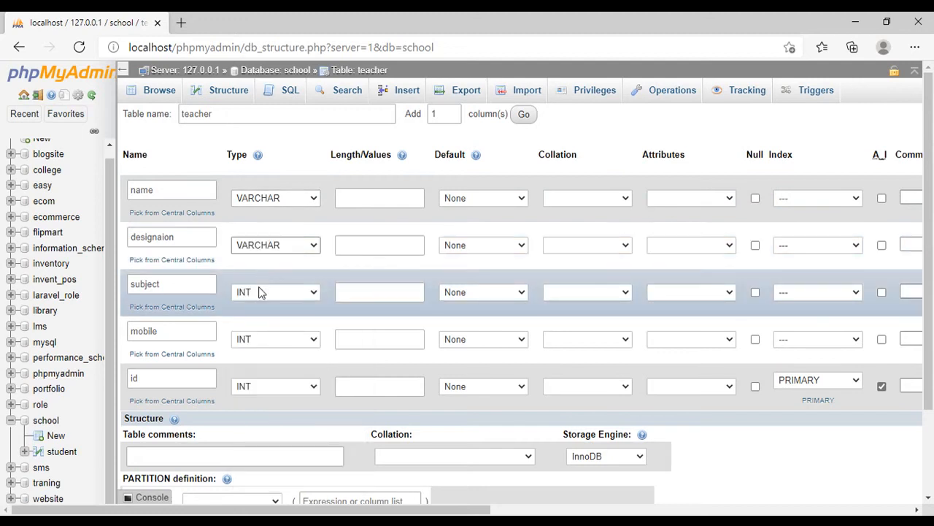
pyautogui.click(260, 291)
pyautogui.click(257, 67)
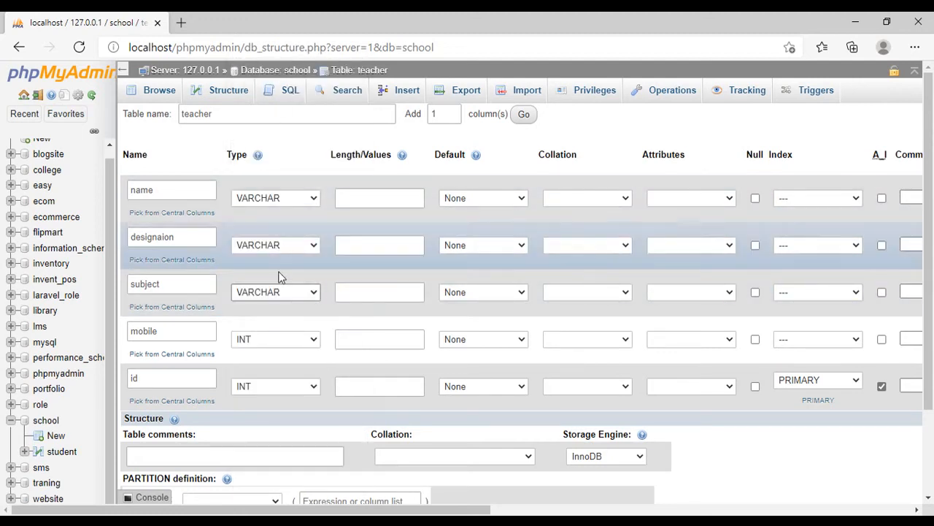
# - Set the data type of the mobile column to VARCHAR and try to save the teacher table
pyautogui.click(264, 343)
pyautogui.click(257, 114)
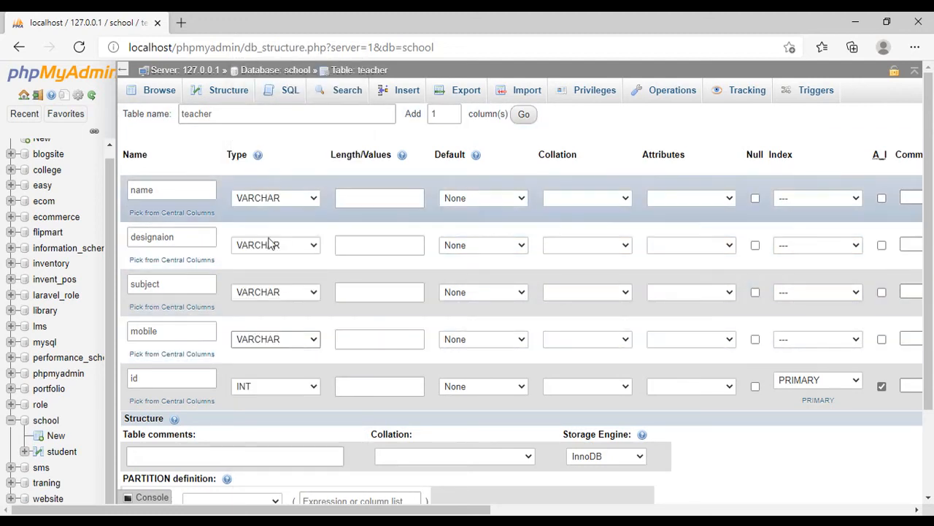
pyautogui.scroll(-2, 895, 434)
pyautogui.click(896, 453)
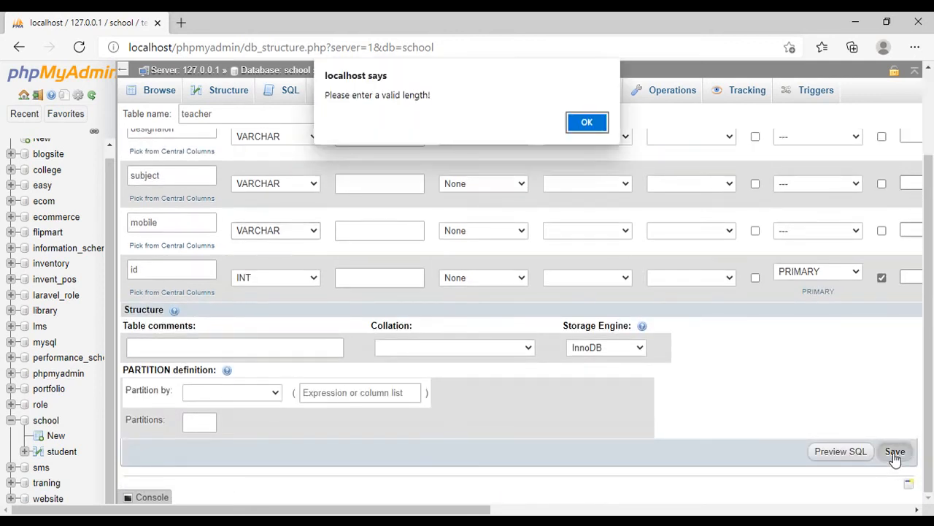
pyautogui.click(586, 122)
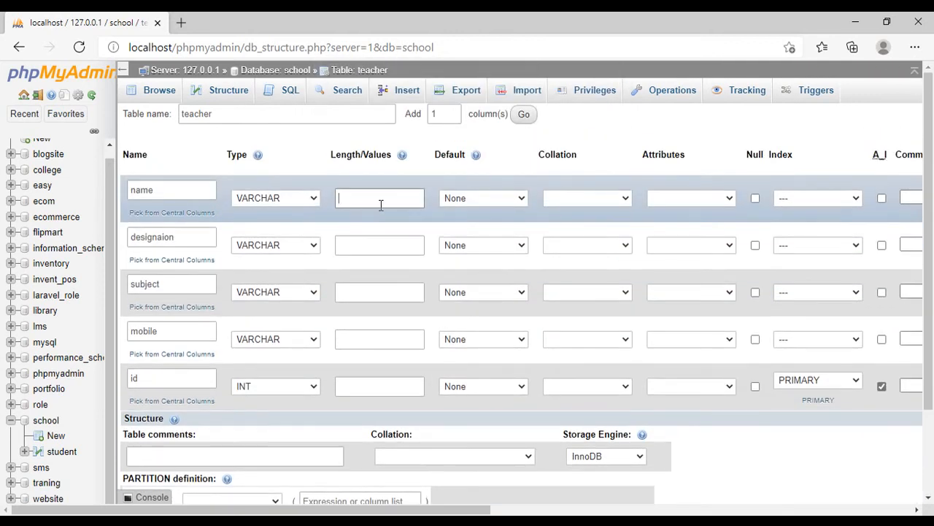
# - Set the length of the name, designaion, subject and mobile columns to 100
pyautogui.click(383, 203)
pyautogui.write('100')
pyautogui.click(376, 244)
pyautogui.write('100')
pyautogui.click(369, 287)
pyautogui.write('100')
pyautogui.click(373, 338)
pyautogui.write('100')
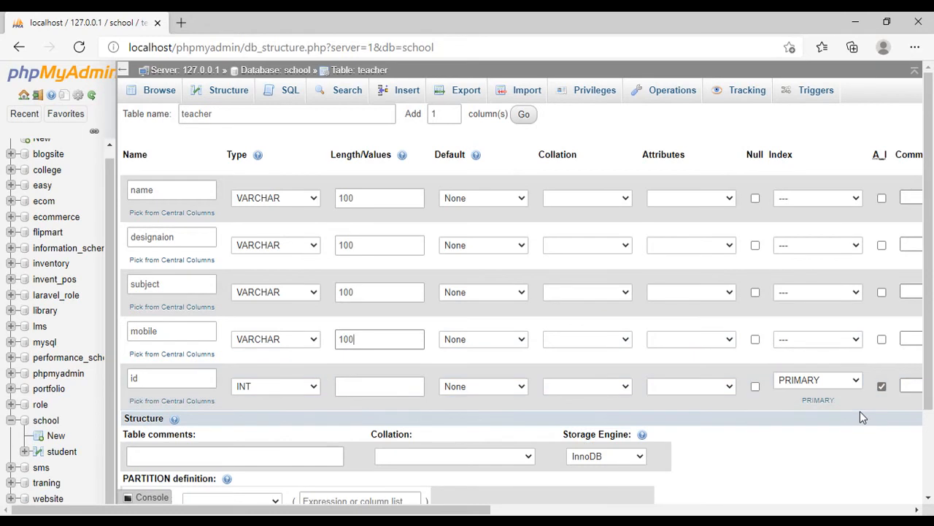
# - Save the teacher table with its five columns in the school database
pyautogui.scroll(-1, 860, 411)
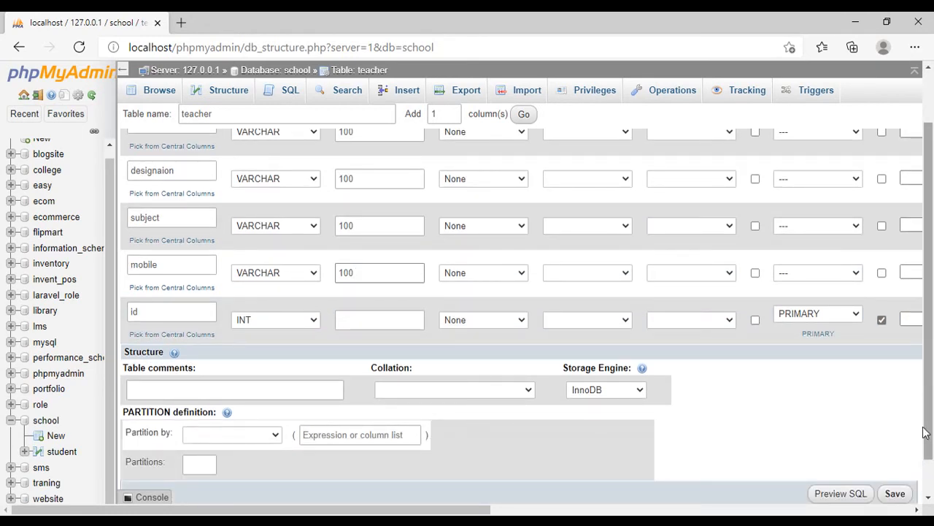
pyautogui.click(900, 494)
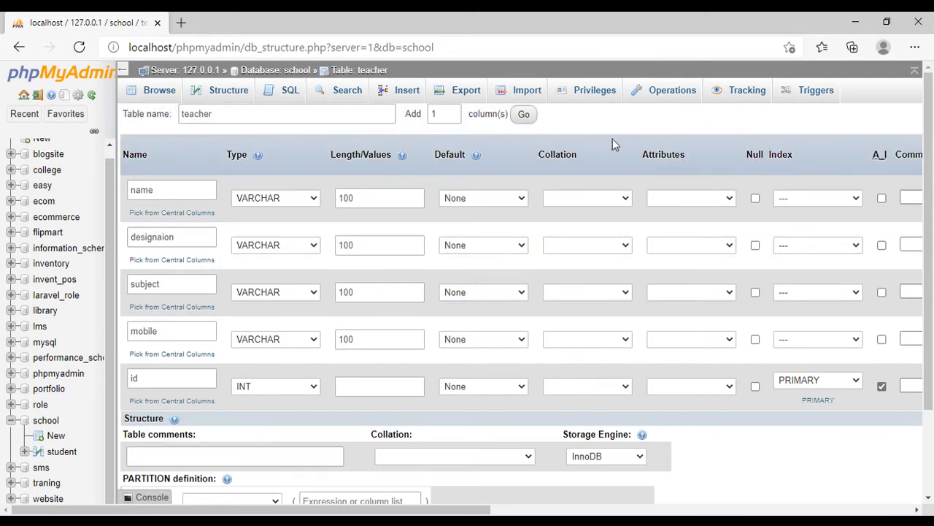
pyautogui.scroll(-2, 350, 343)
pyautogui.scroll(1, 348, 351)
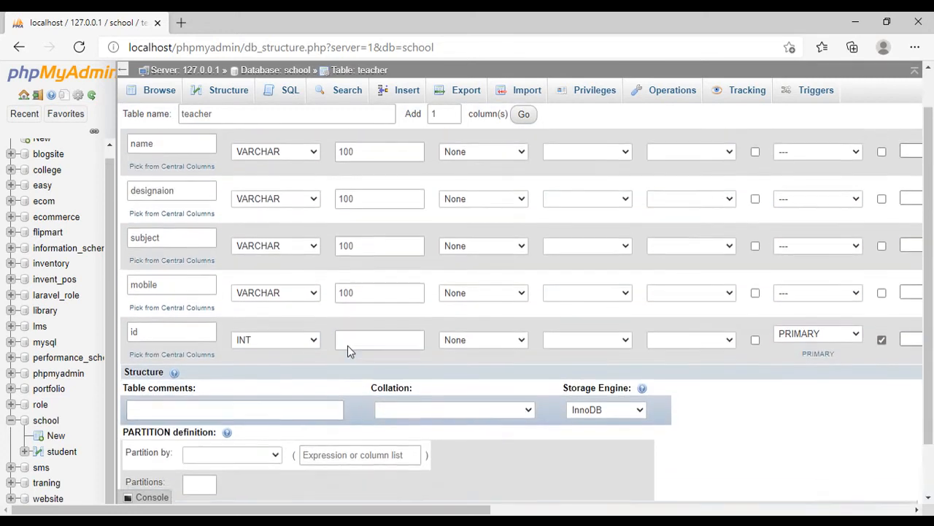
pyautogui.scroll(-1, 862, 383)
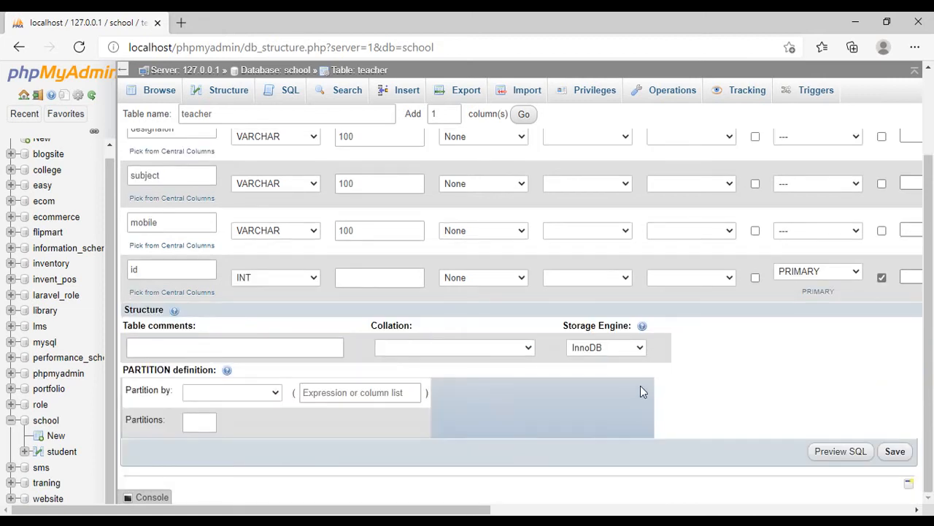
pyautogui.click(896, 456)
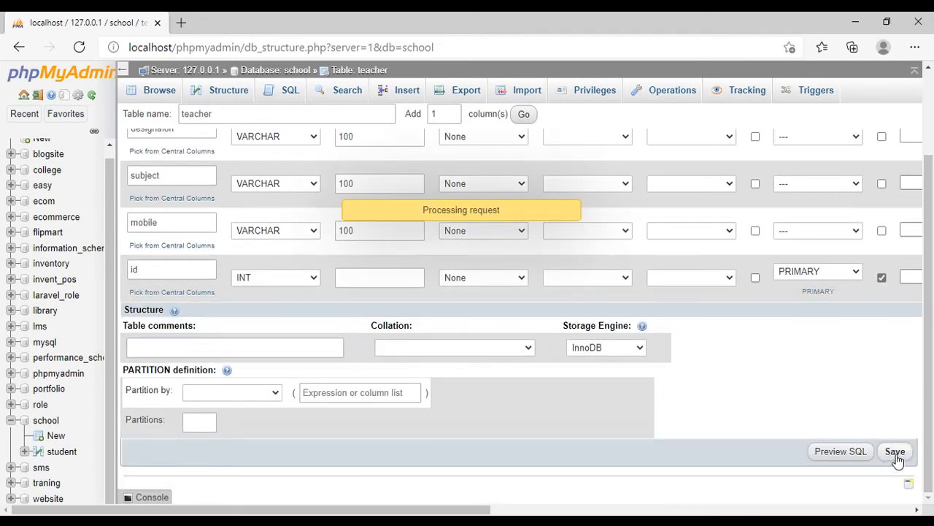
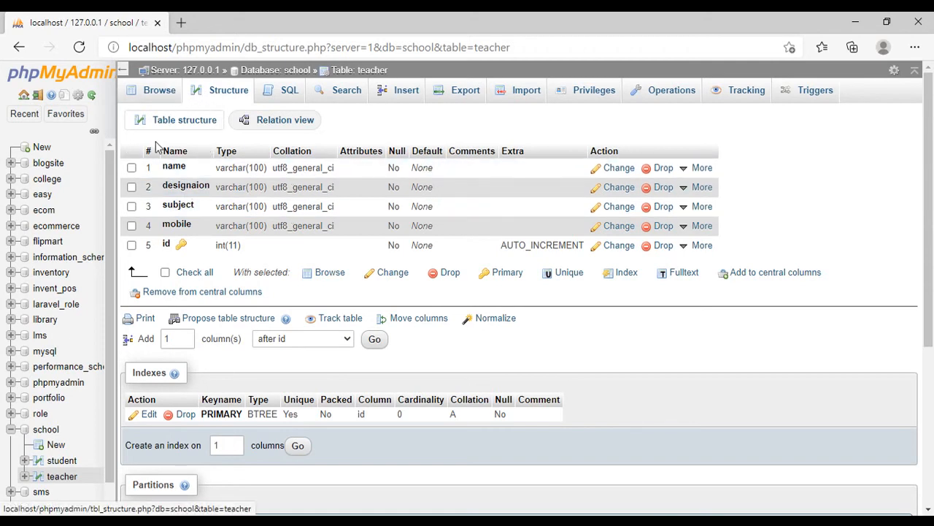
# - Browse the records of the class_names and sessions tables in the library database
pyautogui.click(45, 430)
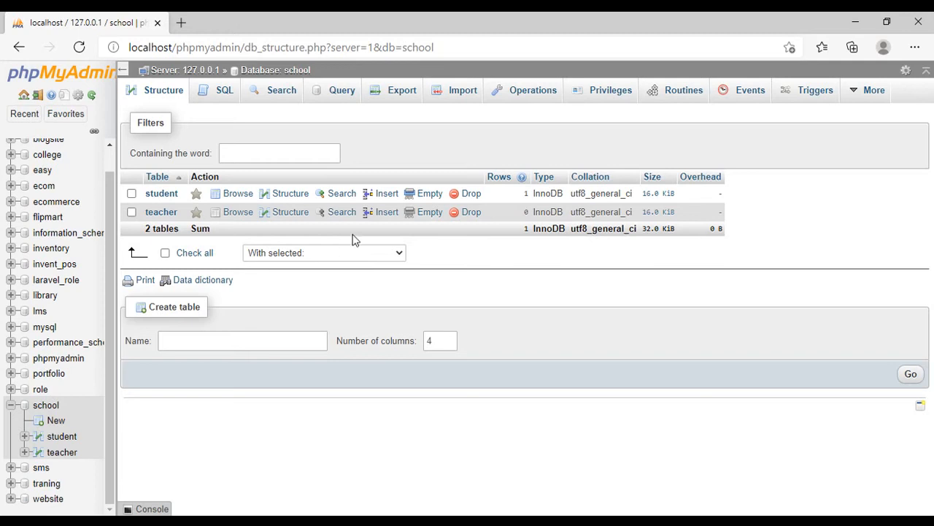
pyautogui.click(11, 406)
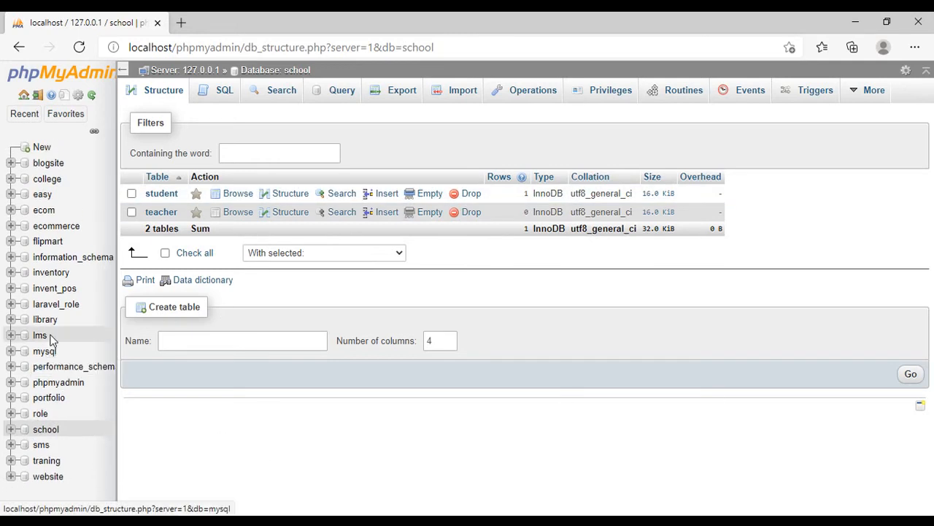
pyautogui.click(11, 321)
pyautogui.scroll(-3, 58, 321)
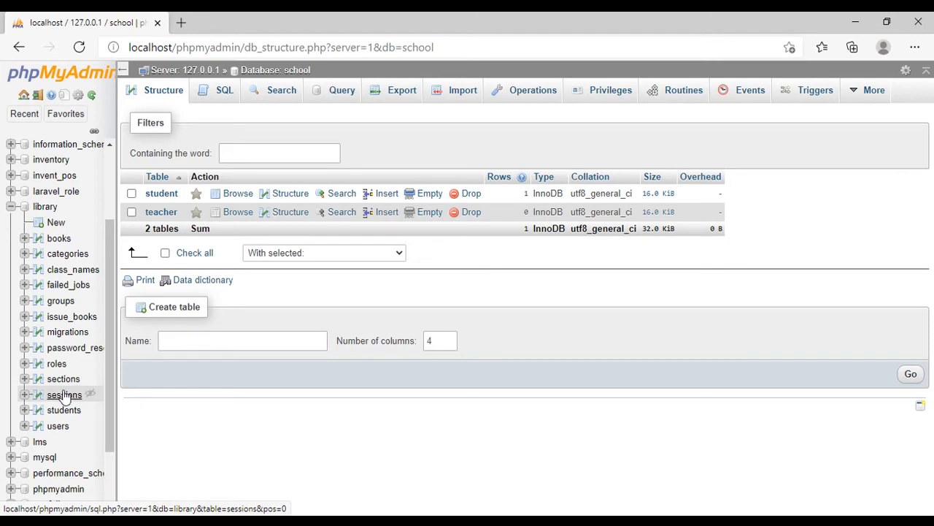
pyautogui.click(81, 272)
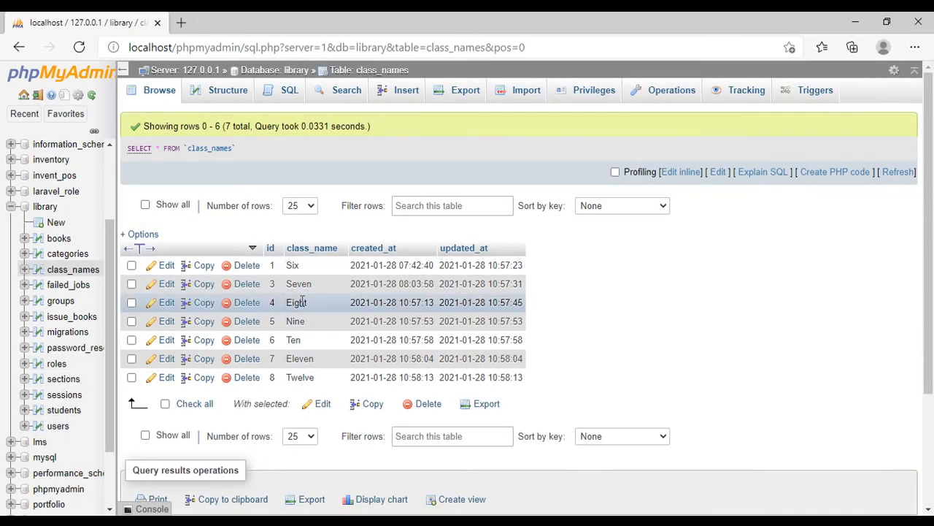
pyautogui.click(64, 396)
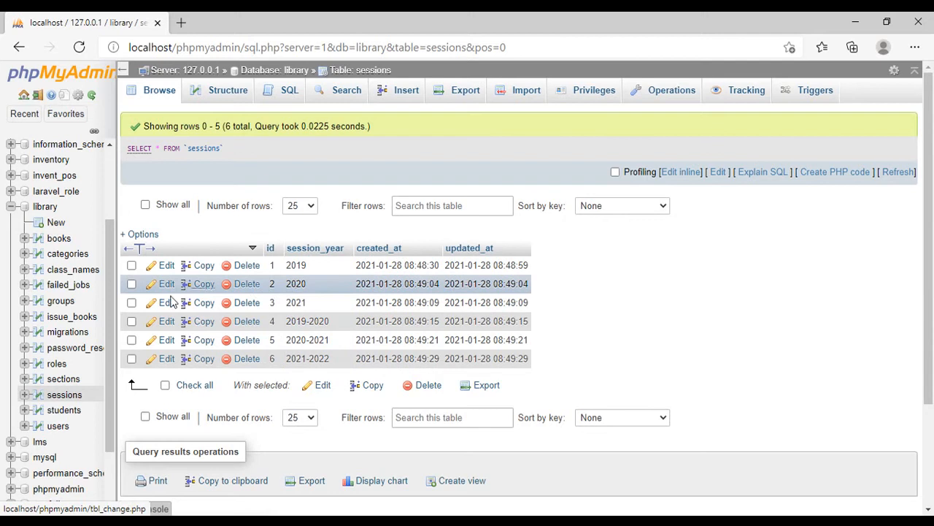
# - Browse the library database's users table and look through its columns
pyautogui.click(56, 429)
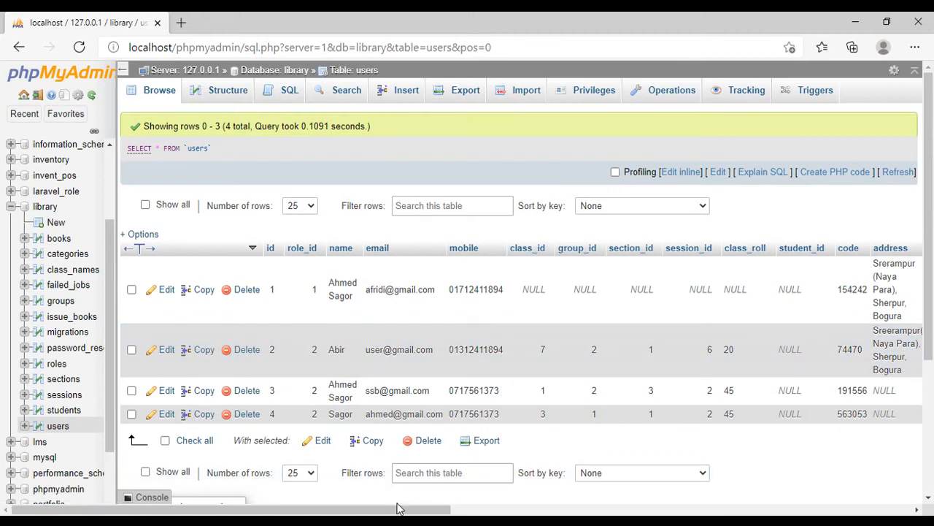
pyautogui.moveTo(400, 507); pyautogui.dragTo(493, 508)
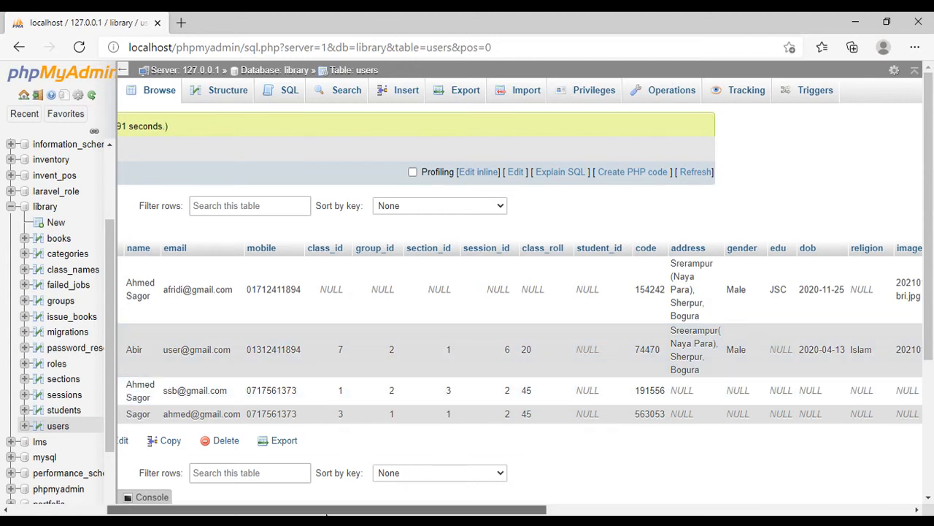
pyautogui.moveTo(277, 510); pyautogui.dragTo(182, 514)
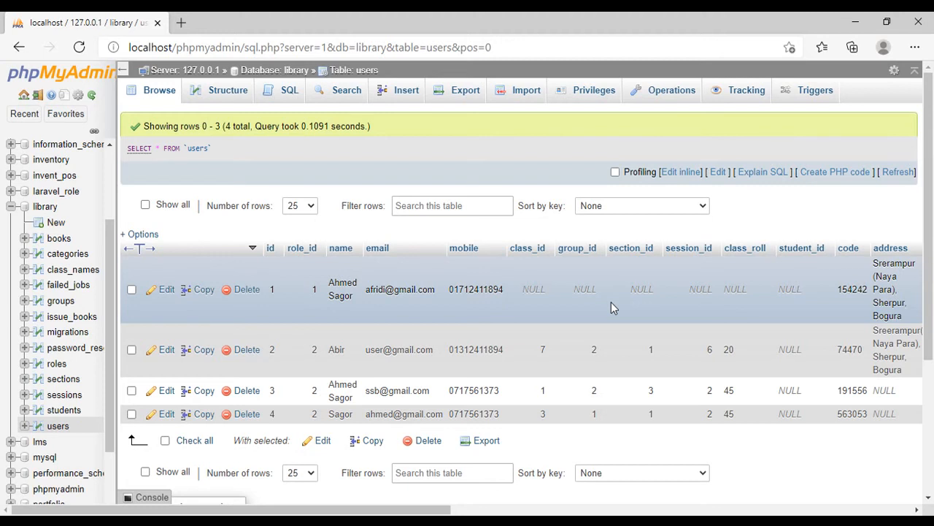
# - Open localhost/library/public/ in a new browser tab and log in to the admin panel with the saved credentials
pyautogui.click(181, 23)
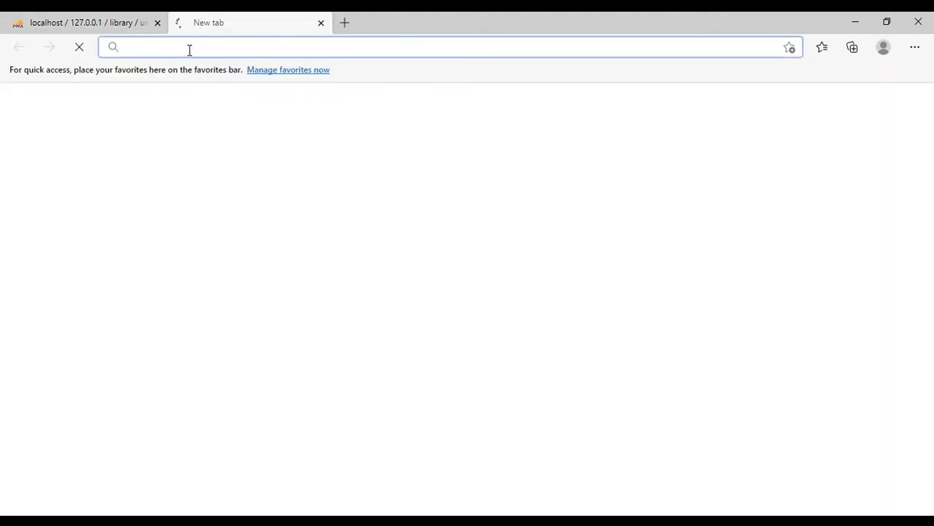
pyautogui.write('lo')
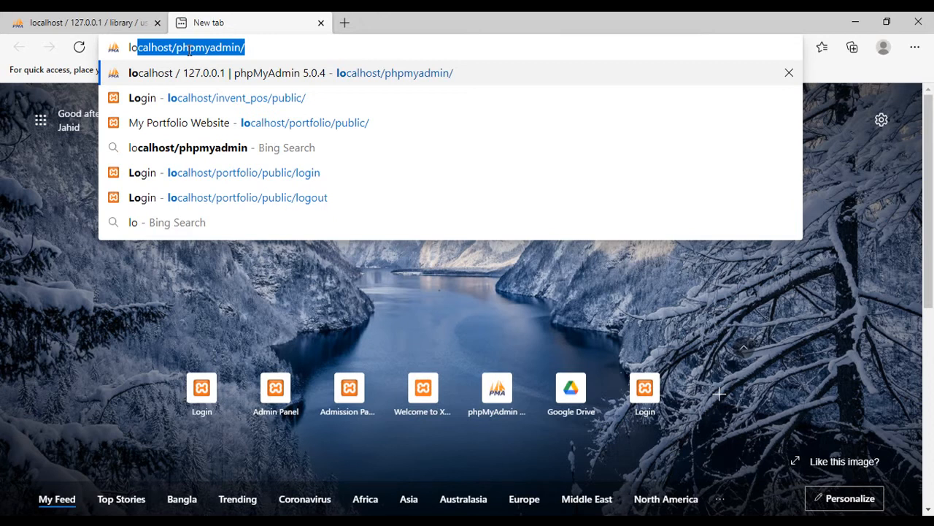
pyautogui.moveTo(252, 47); pyautogui.dragTo(173, 47)
pyautogui.write('lhost/l')
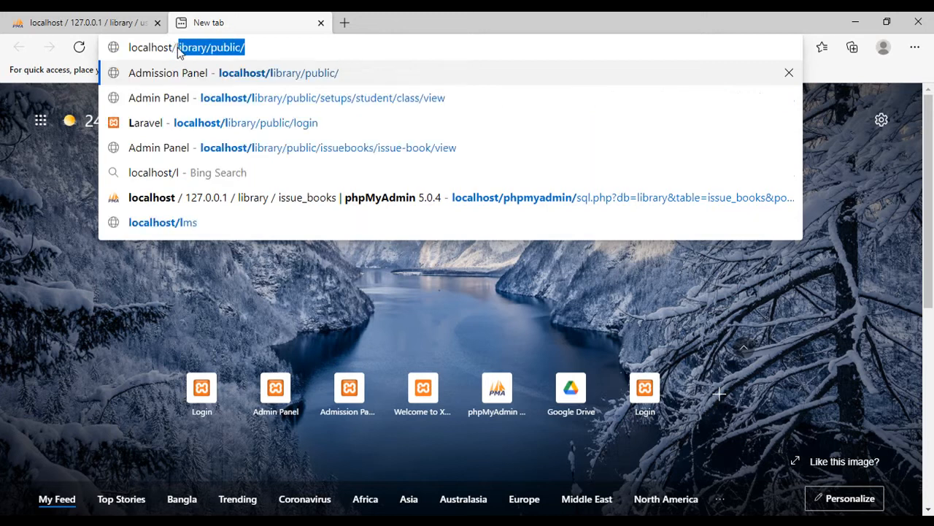
pyautogui.click(291, 49)
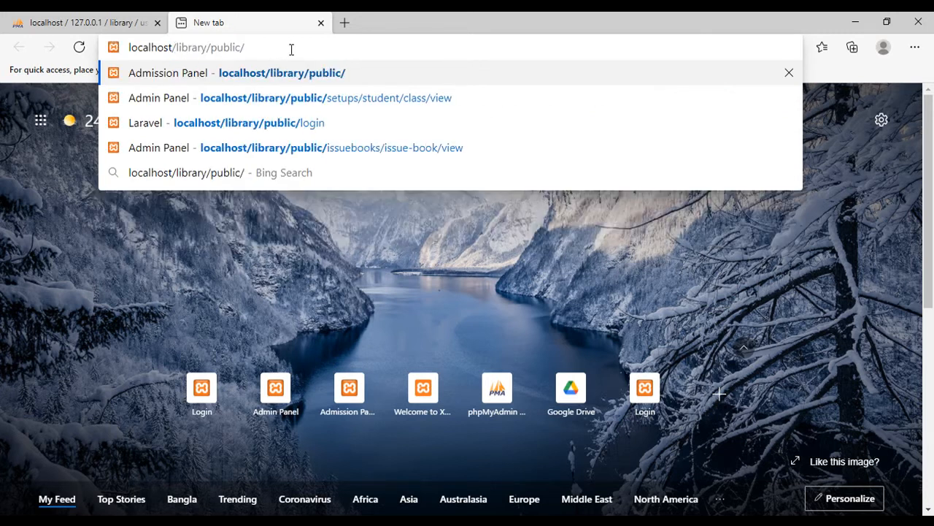
pyautogui.press('Return')
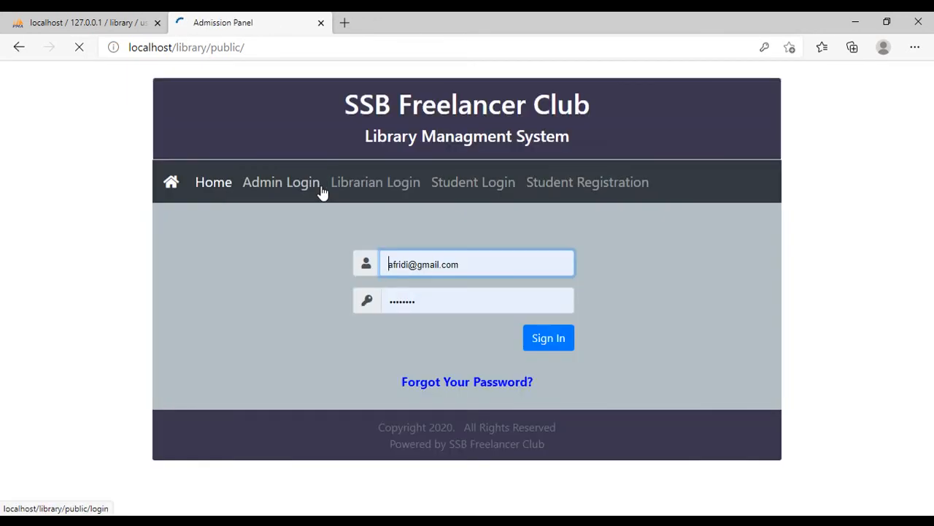
pyautogui.click(387, 168)
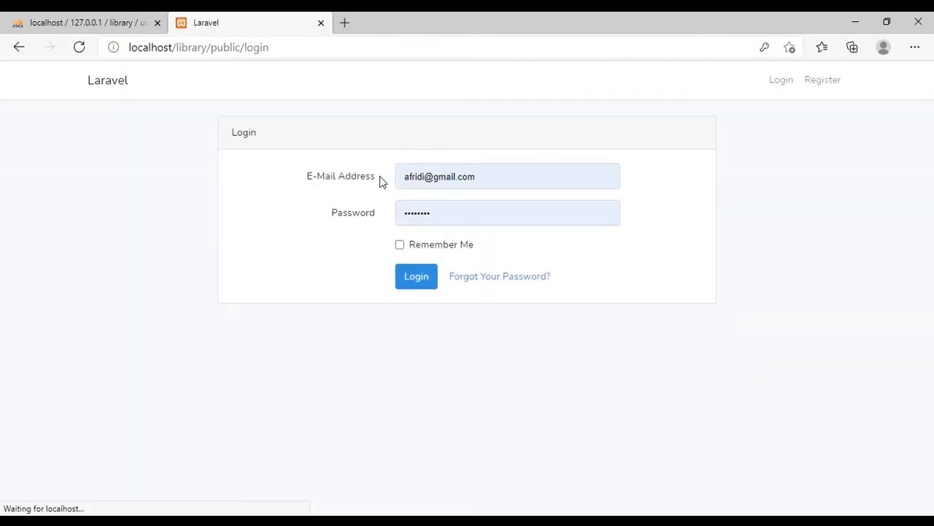
pyautogui.click(418, 283)
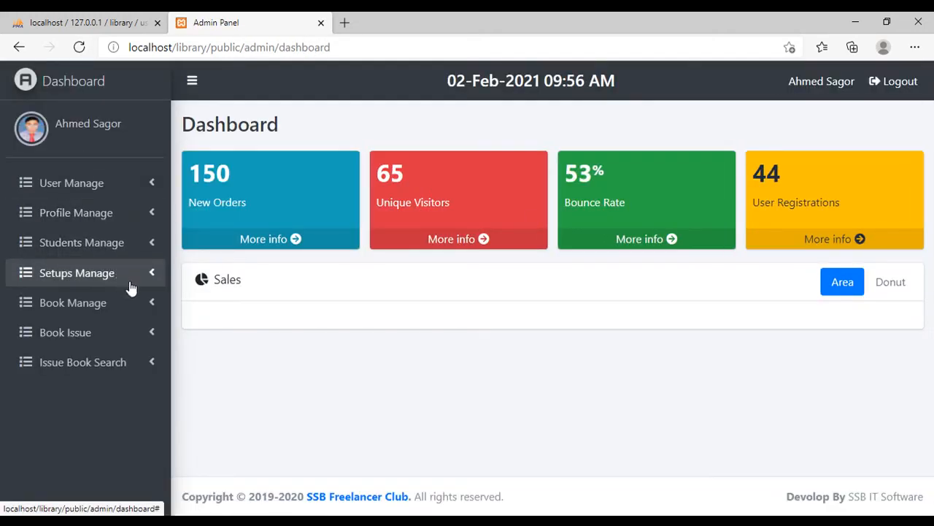
# - Try to open the Student View page under Students Manage, and go back to the dashboard
pyautogui.click(117, 245)
pyautogui.click(121, 242)
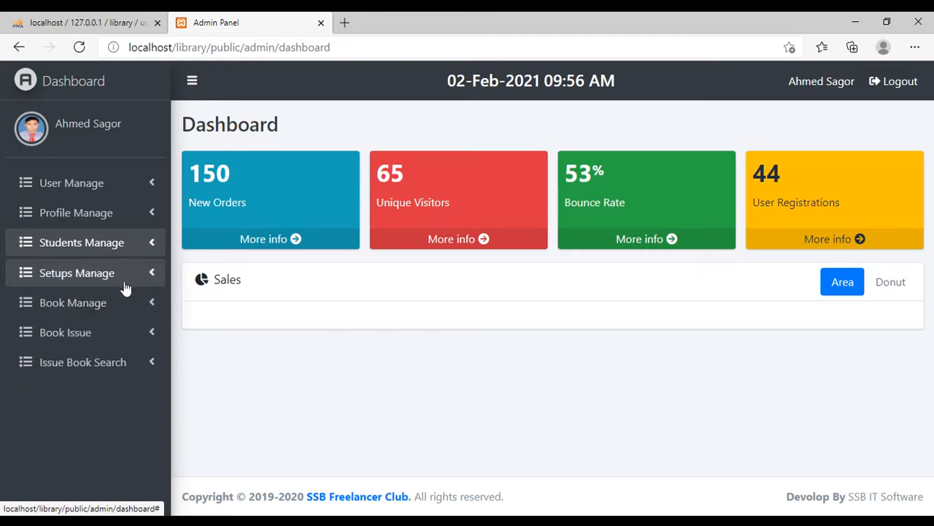
pyautogui.click(126, 243)
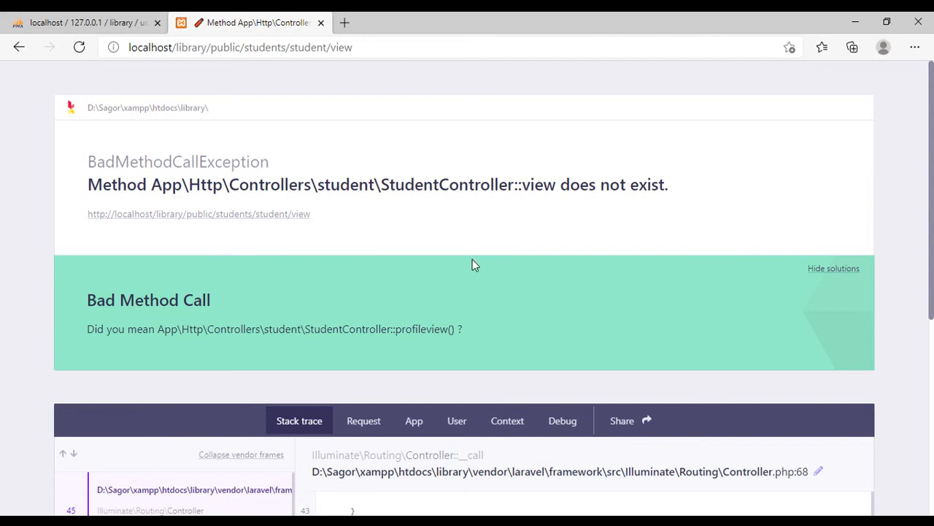
pyautogui.rightClick(19, 46)
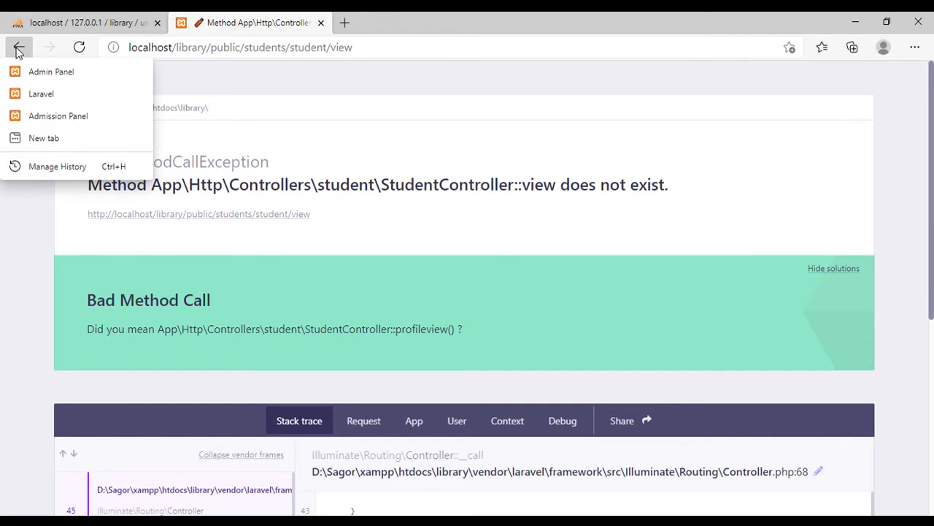
pyautogui.click(18, 47)
pyautogui.click(18, 47)
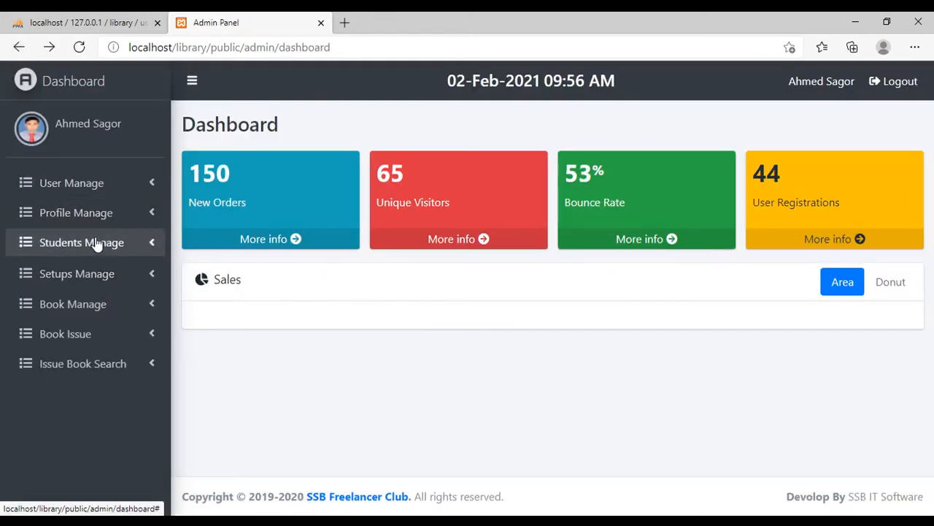
# - Display the user list through View User under User Manage and look over its entries
pyautogui.click(98, 242)
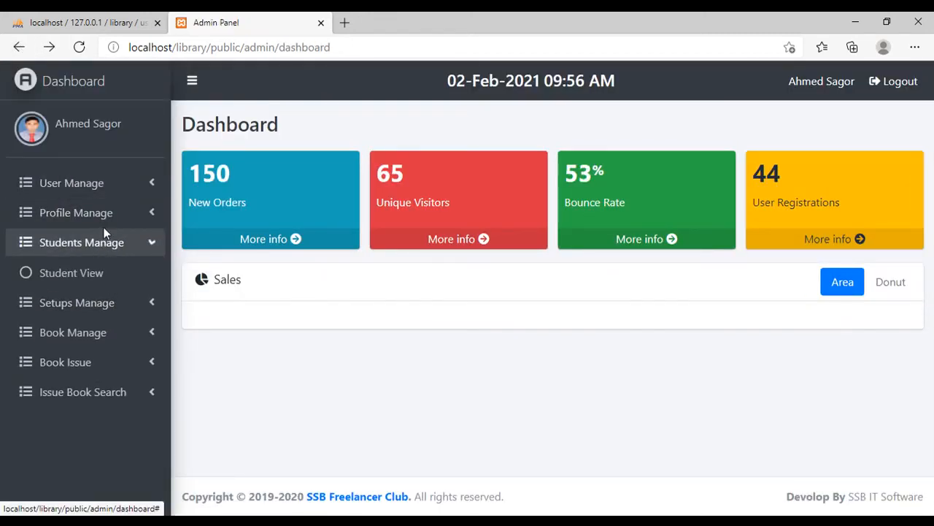
pyautogui.click(92, 183)
pyautogui.click(92, 184)
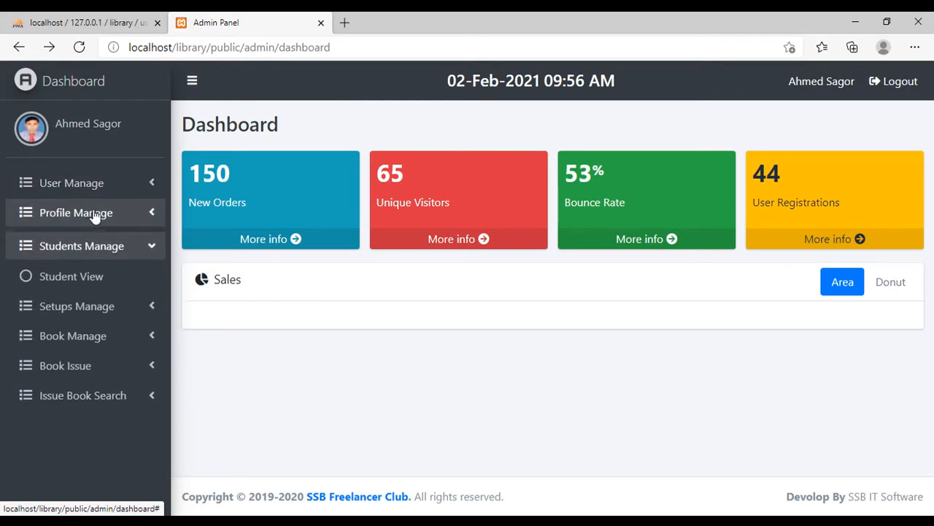
pyautogui.click(95, 213)
pyautogui.click(93, 184)
pyautogui.click(82, 213)
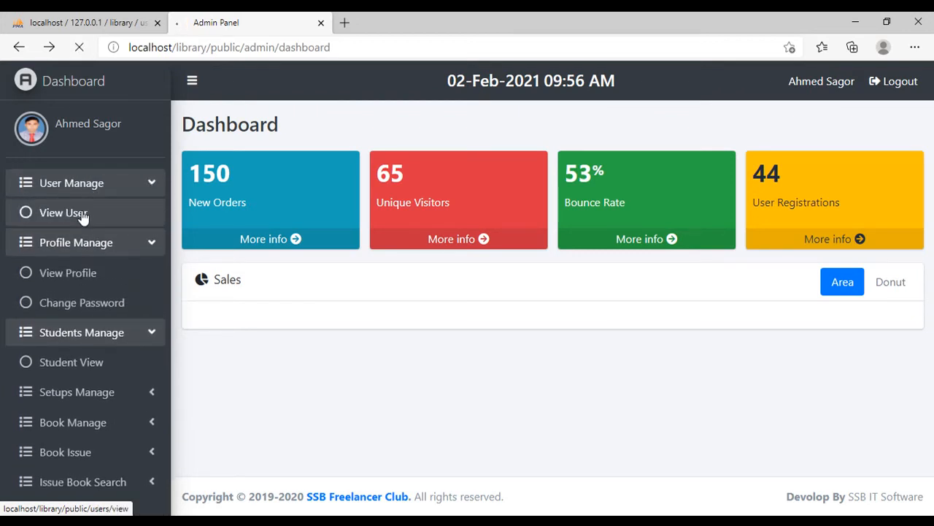
pyautogui.scroll(-3, 319, 264)
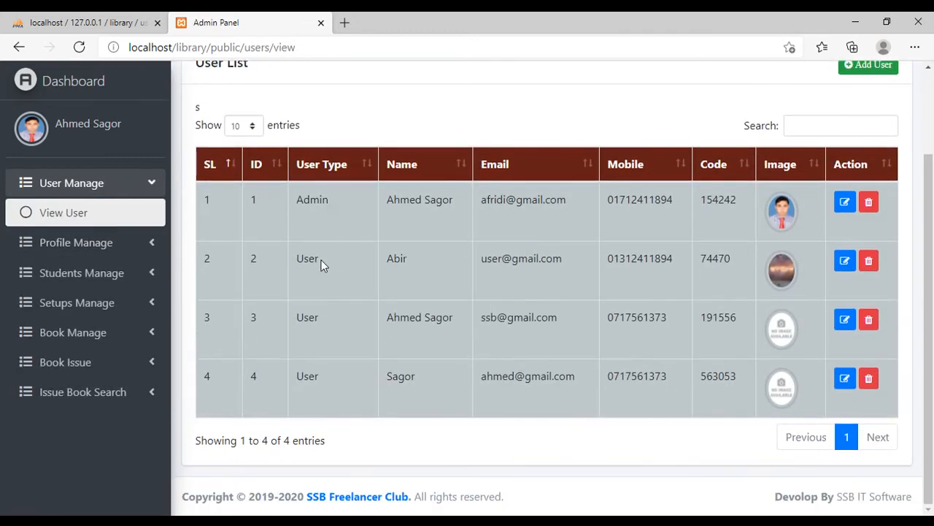
# - View the logged-in admin's profile page and look through its details
pyautogui.click(114, 245)
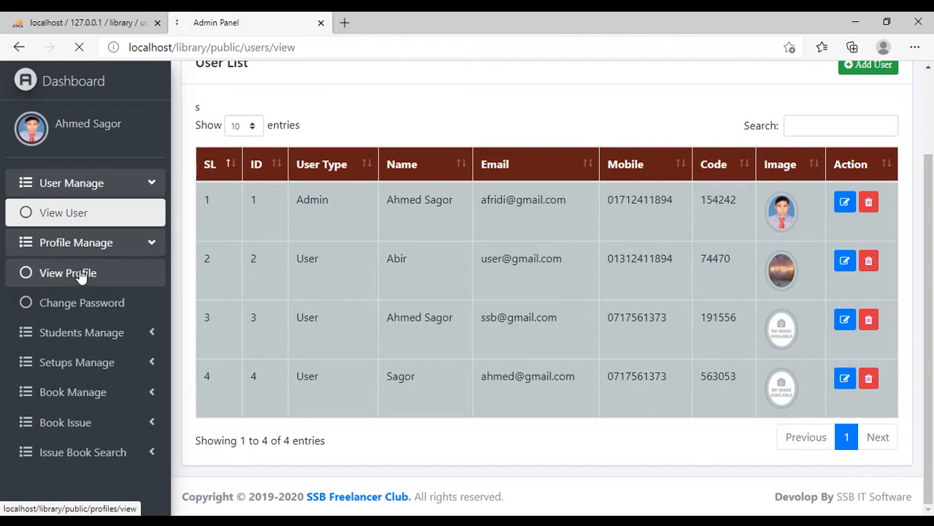
pyautogui.scroll(-2, 160, 230)
pyautogui.scroll(-1, 56, 256)
pyautogui.scroll(3, 97, 271)
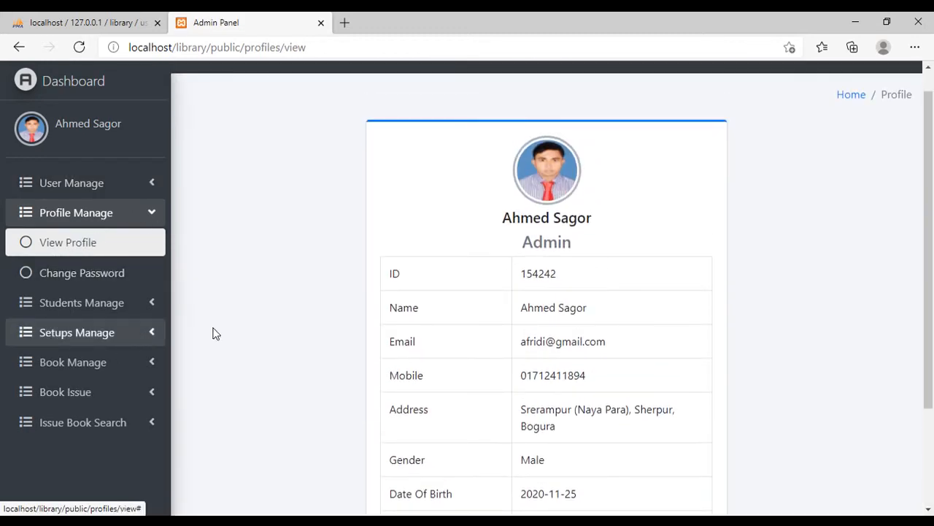
pyautogui.scroll(-2, 44, 332)
pyautogui.scroll(1, 104, 317)
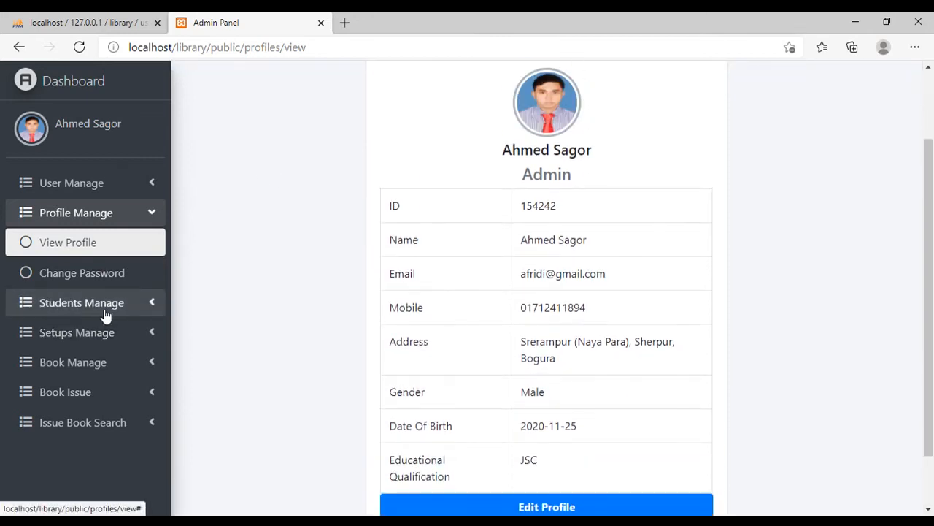
# - Open the library site's home page, localhost/library/public, in another new browser tab
pyautogui.click(336, 46)
pyautogui.hotkey('ctrl', 'c')
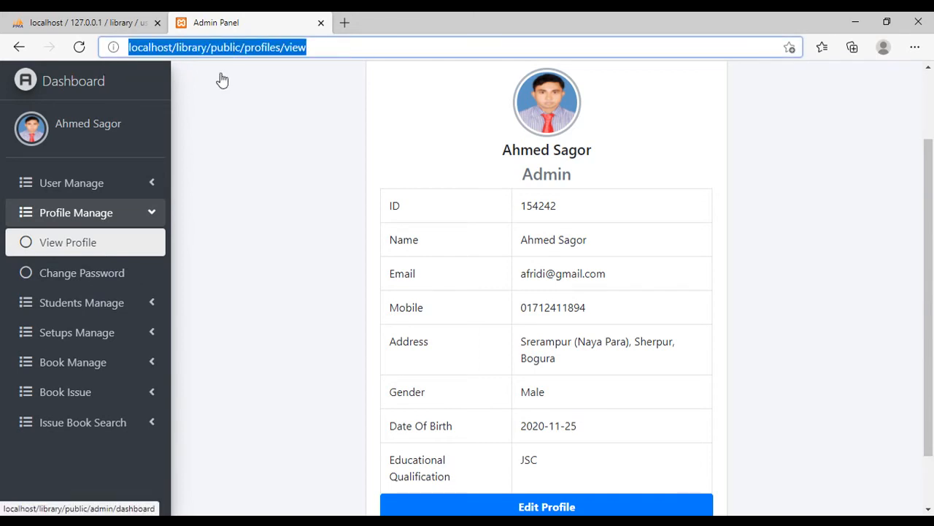
pyautogui.click(346, 23)
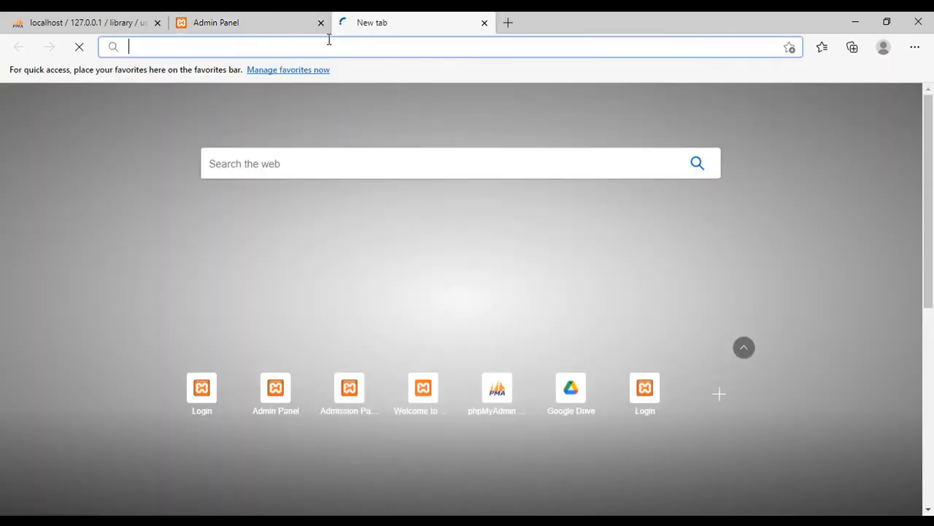
pyautogui.hotkey('ctrl', 'v')
pyautogui.moveTo(351, 49); pyautogui.dragTo(272, 51)
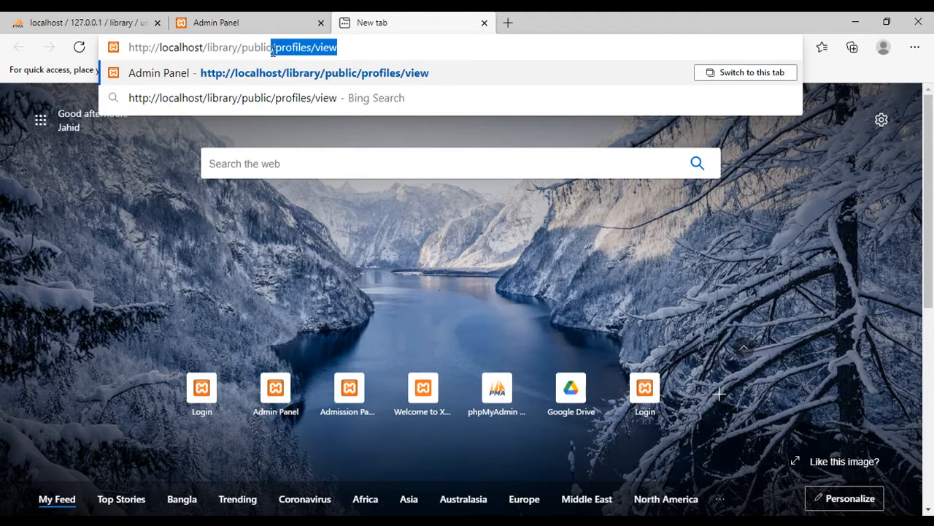
pyautogui.press('BackSpace')
pyautogui.press('Return')
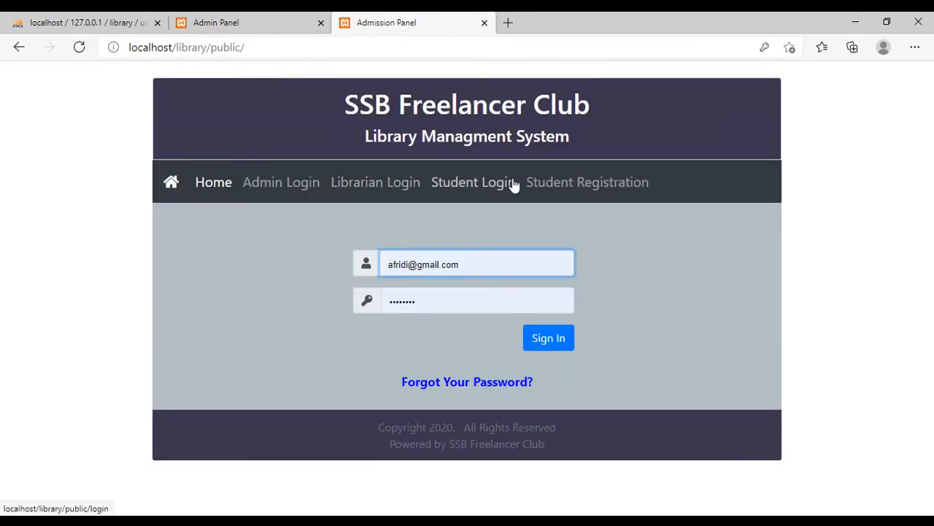
# - Open the Student Registration form and examine the options offered for Class Name and Group Name
pyautogui.click(617, 186)
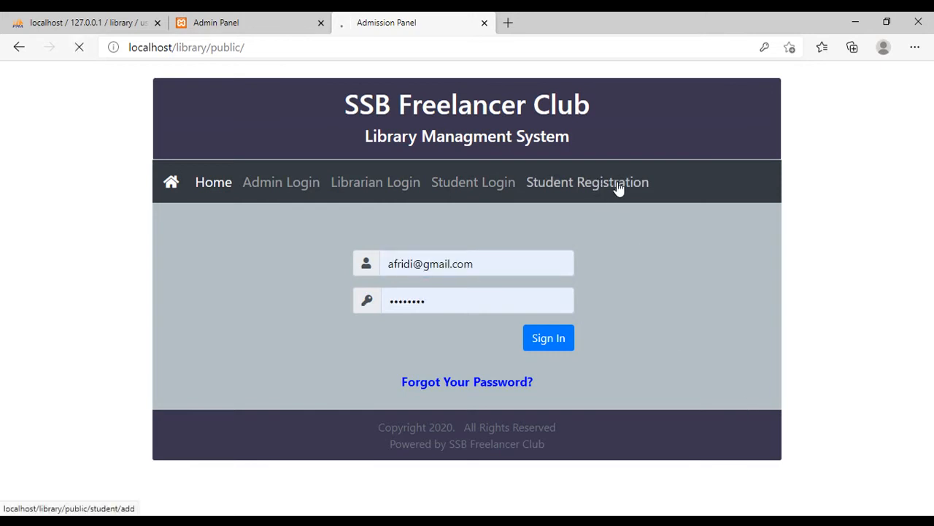
pyautogui.scroll(-1, 577, 329)
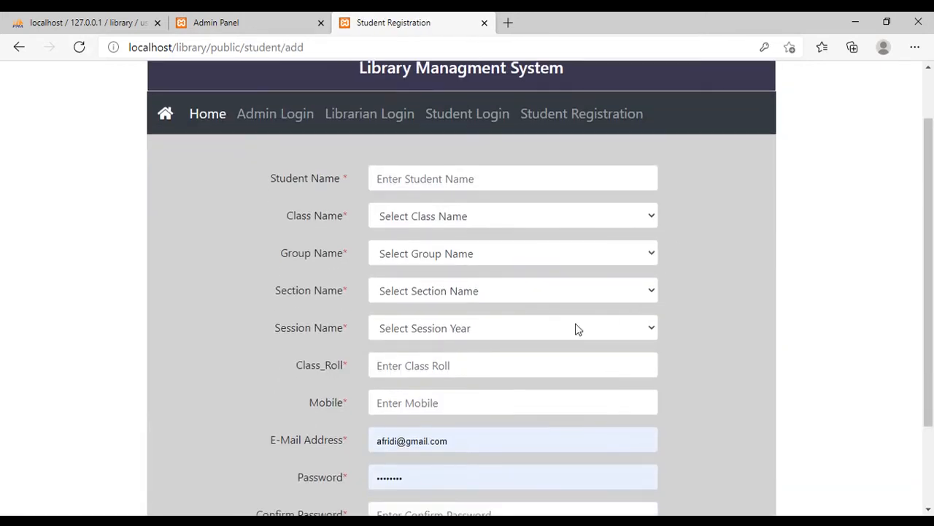
pyautogui.click(569, 218)
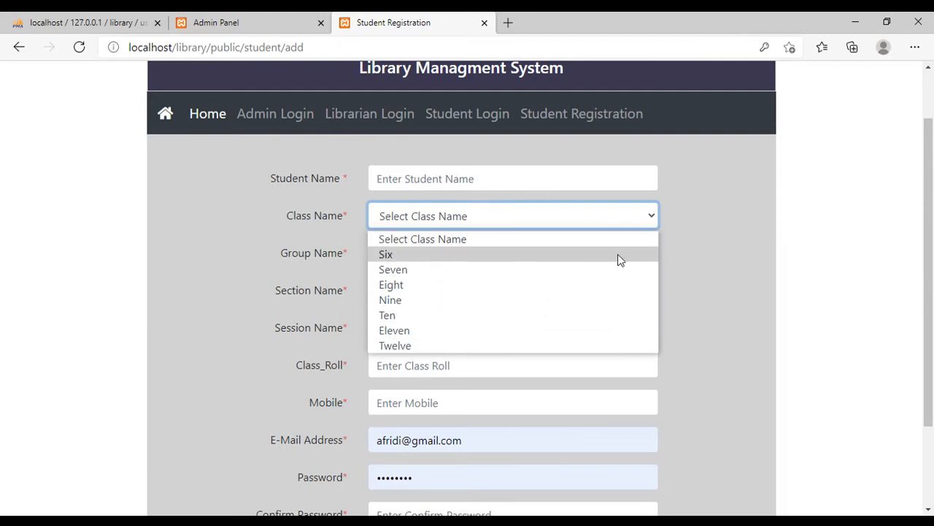
pyautogui.click(678, 235)
pyautogui.click(549, 257)
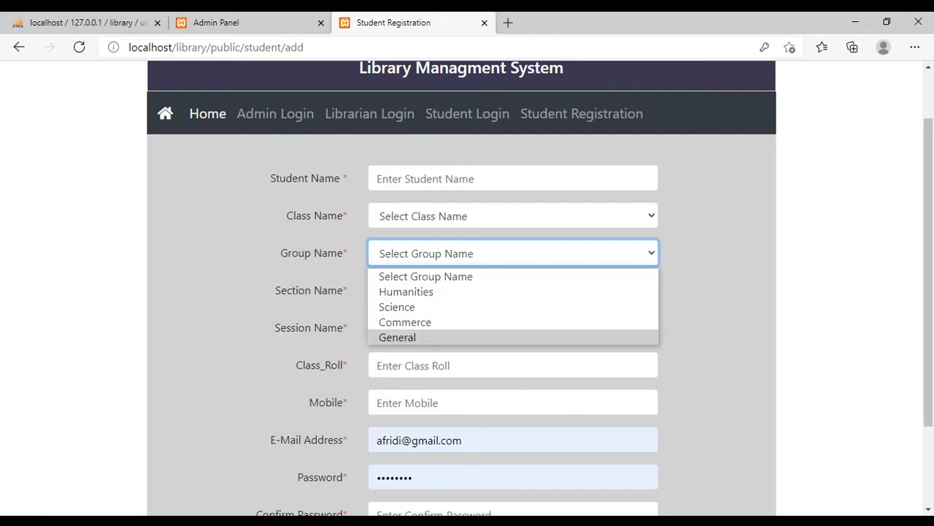
pyautogui.click(92, 459)
pyautogui.press('super')
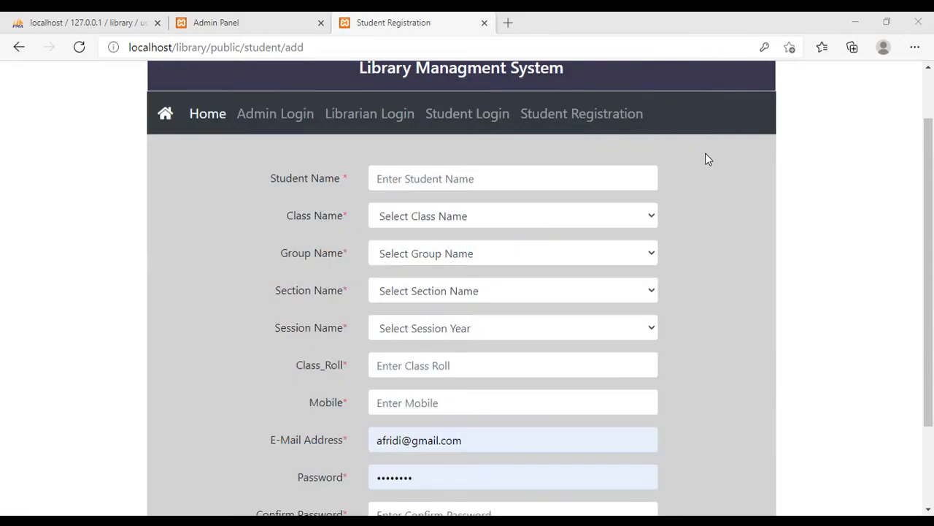
# - Switch to Sublime Text, close daily-view.blade.php and expand the library project's app, resources and routes folders
pyautogui.hotkey('alt', 'Tab')
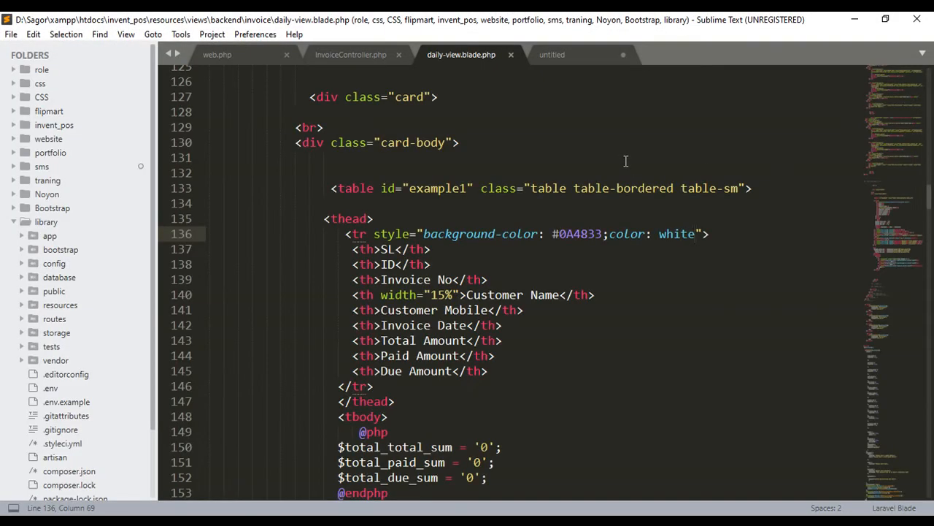
pyautogui.scroll(2, 634, 159)
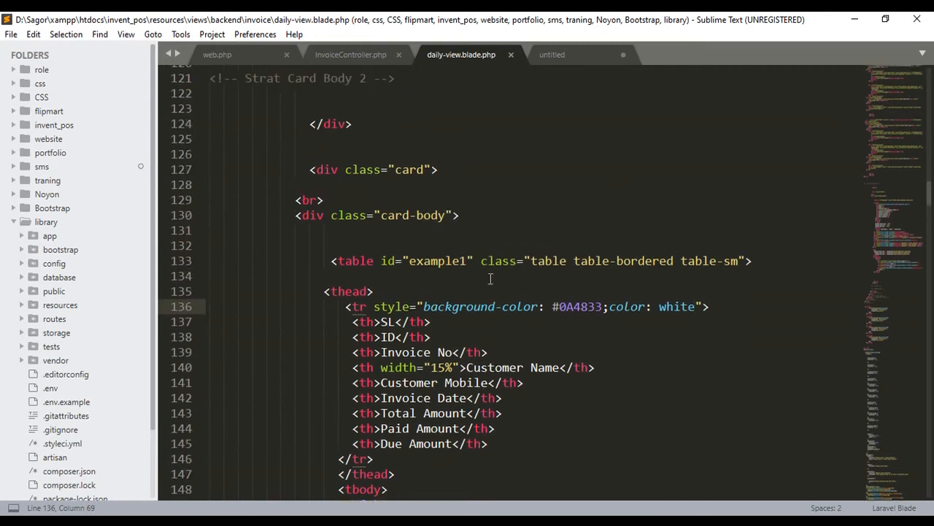
pyautogui.click(511, 55)
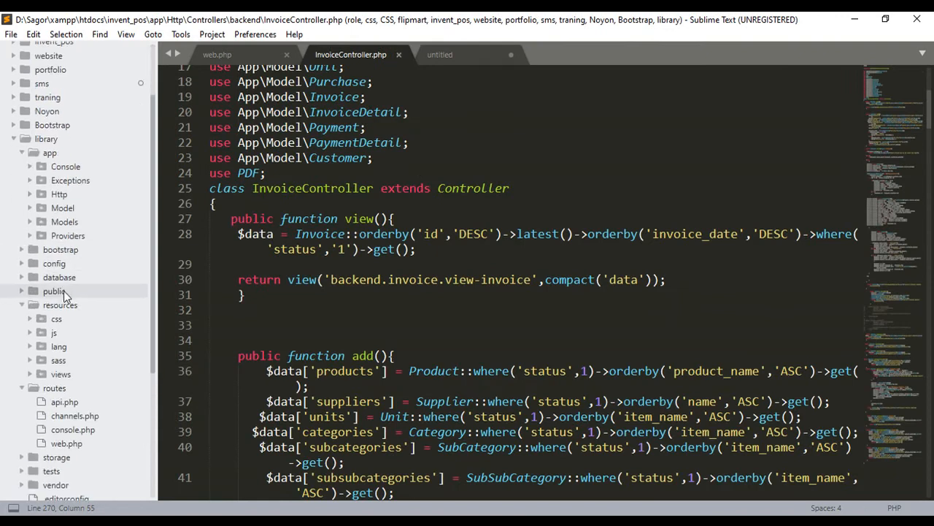
pyautogui.scroll(-3, 82, 356)
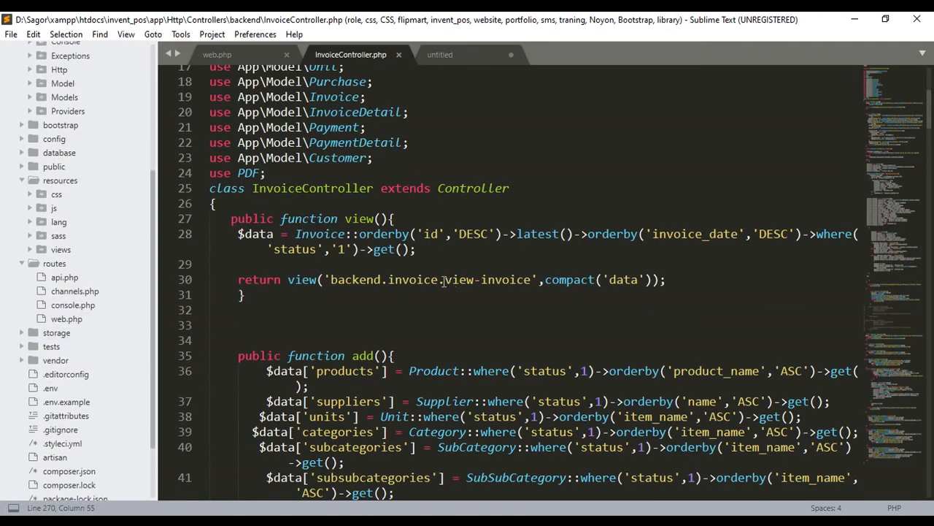
pyautogui.scroll(5, 453, 279)
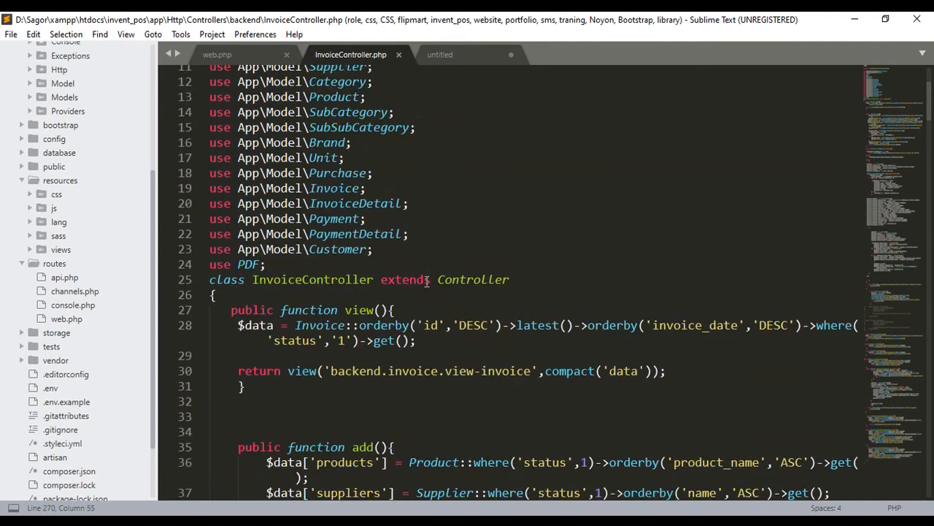
pyautogui.scroll(-6, 395, 298)
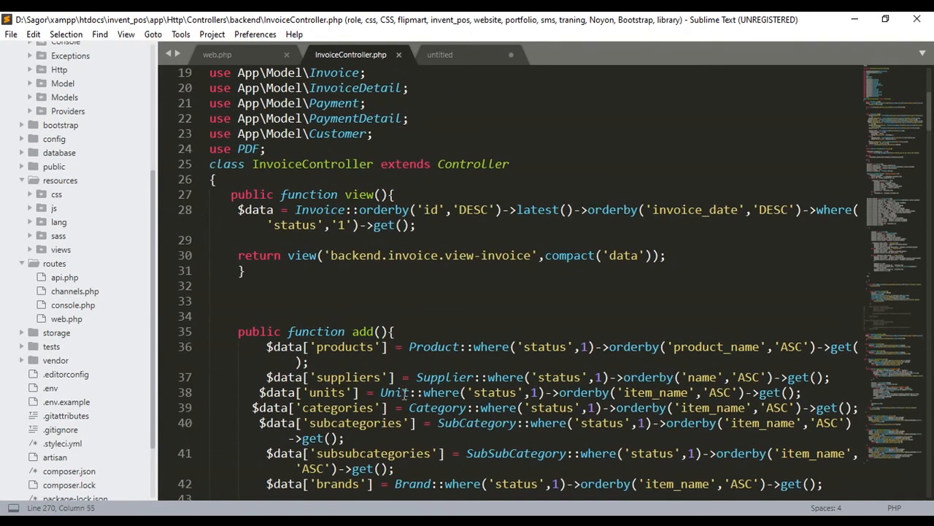
# - Switch back to the browser and open the Class setup page under Setups Manage in the library admin panel
pyautogui.hotkey('alt', 'Tab')
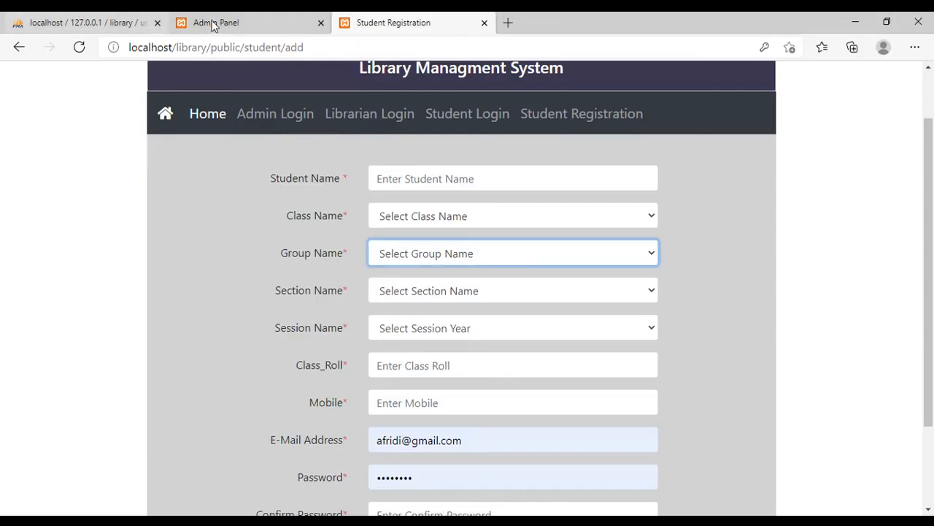
pyautogui.click(247, 24)
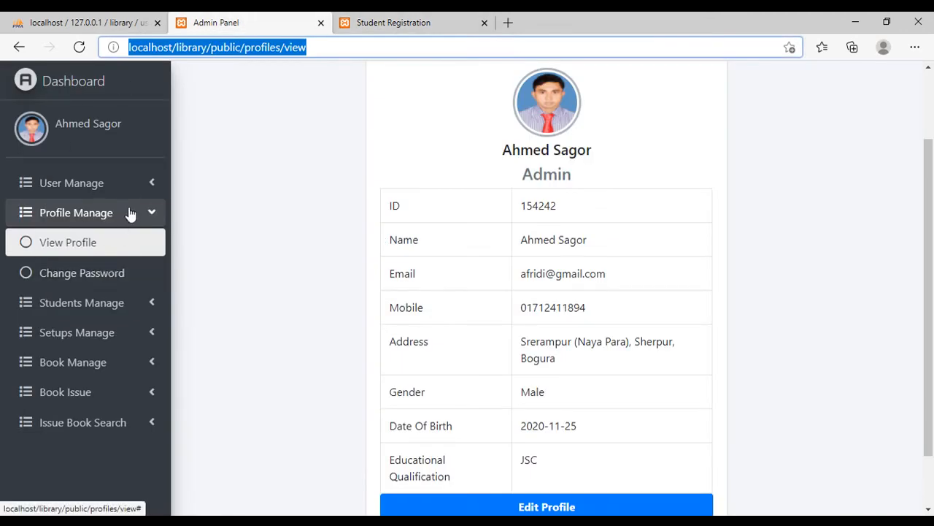
pyautogui.click(86, 83)
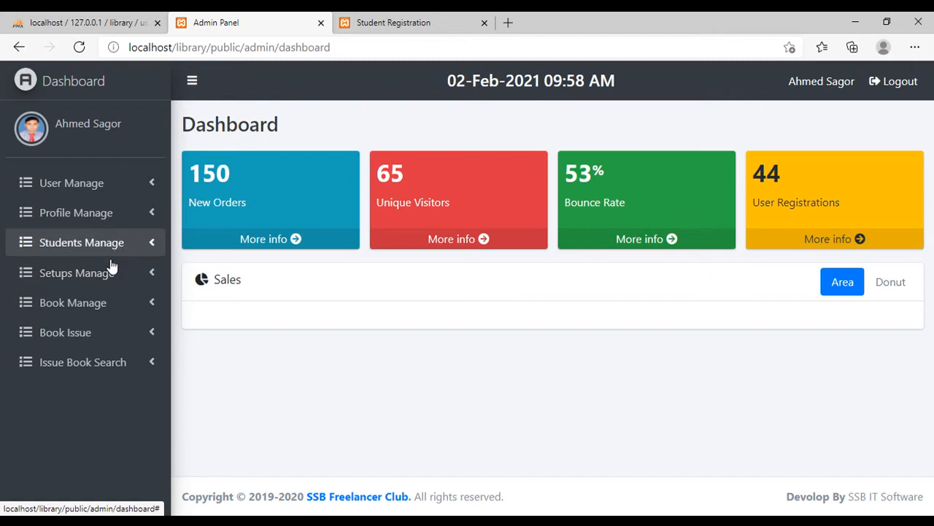
pyautogui.click(107, 273)
pyautogui.click(65, 306)
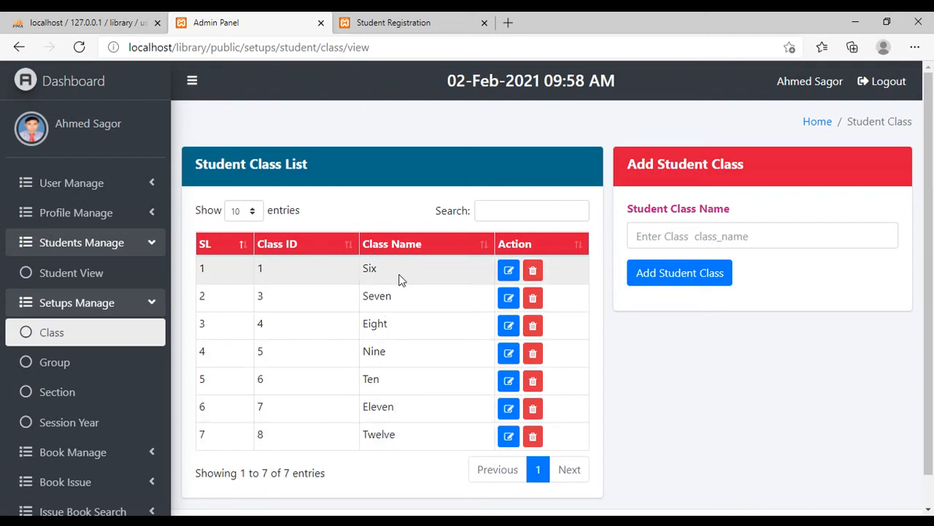
# - Add a student class named Honors
pyautogui.click(789, 238)
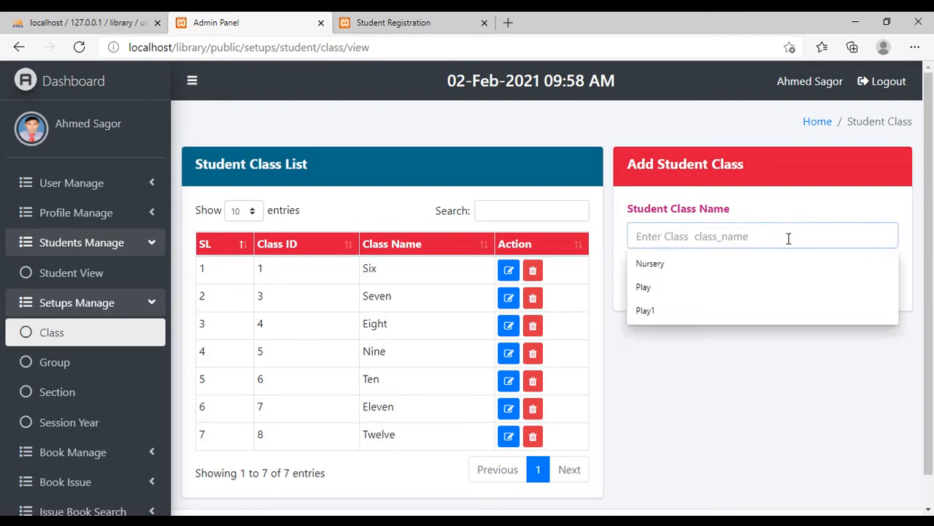
pyautogui.write('Honors')
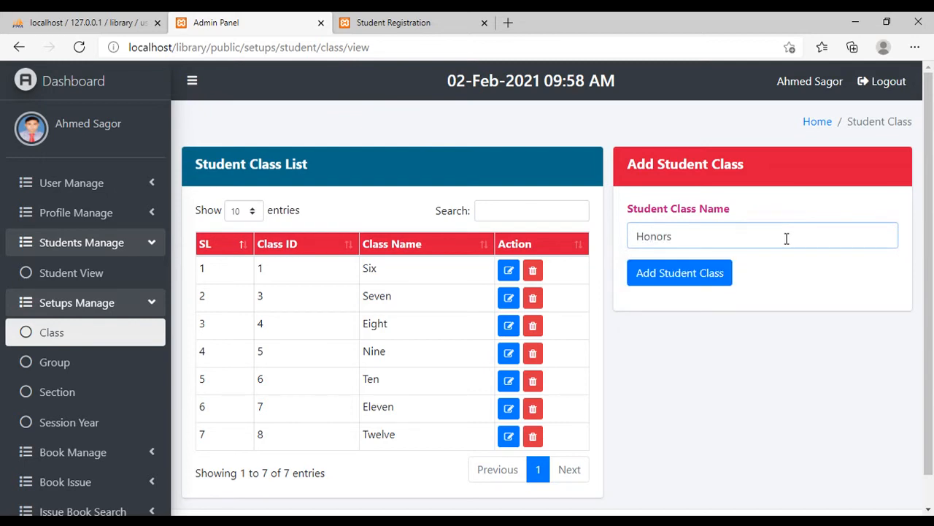
pyautogui.click(692, 273)
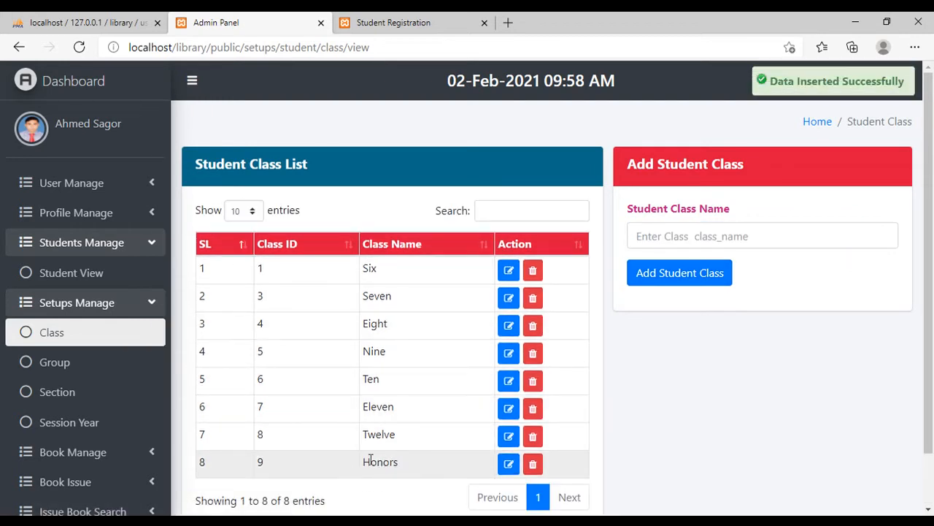
# - Reload the Student Registration form and check its Class Name options for the Honors class
pyautogui.click(406, 25)
pyautogui.click(81, 47)
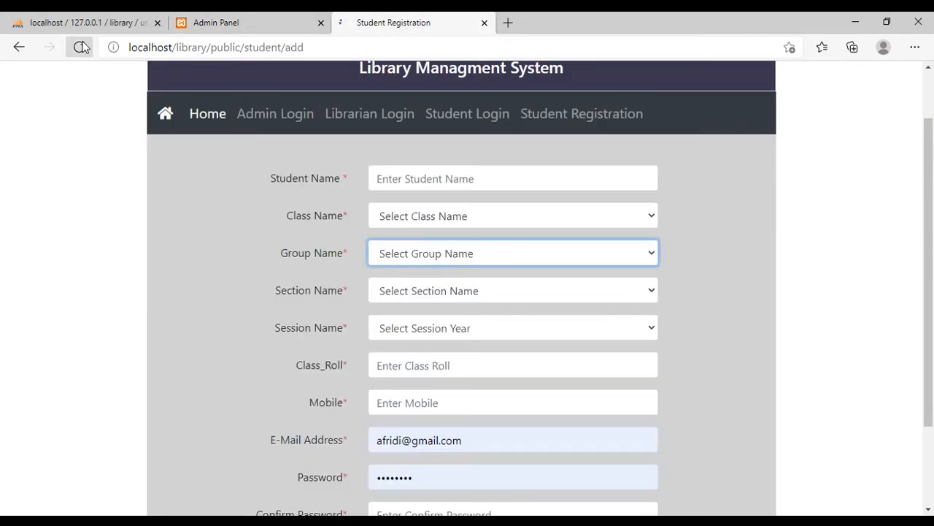
pyautogui.click(415, 218)
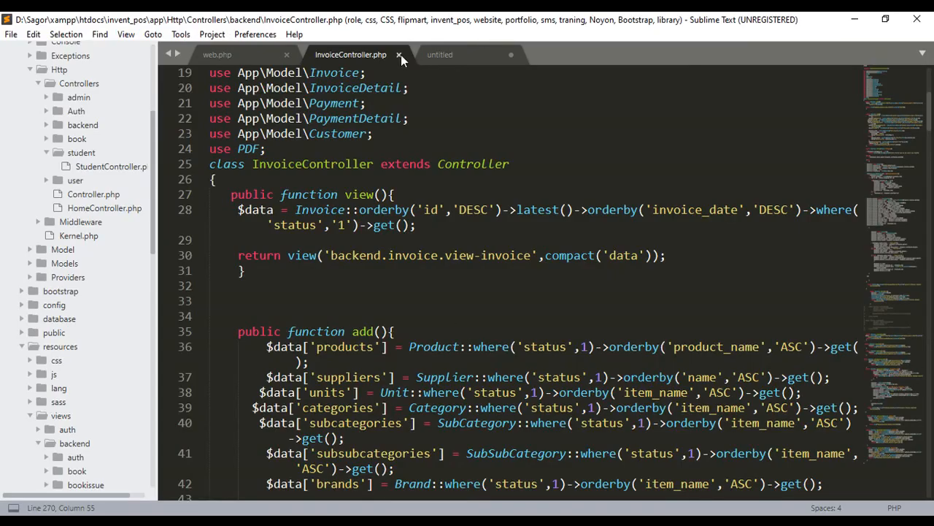
# - Switch to Sublime Text and close InvoiceController.php, the untitled file without saving it, and web.php
pyautogui.click(401, 55)
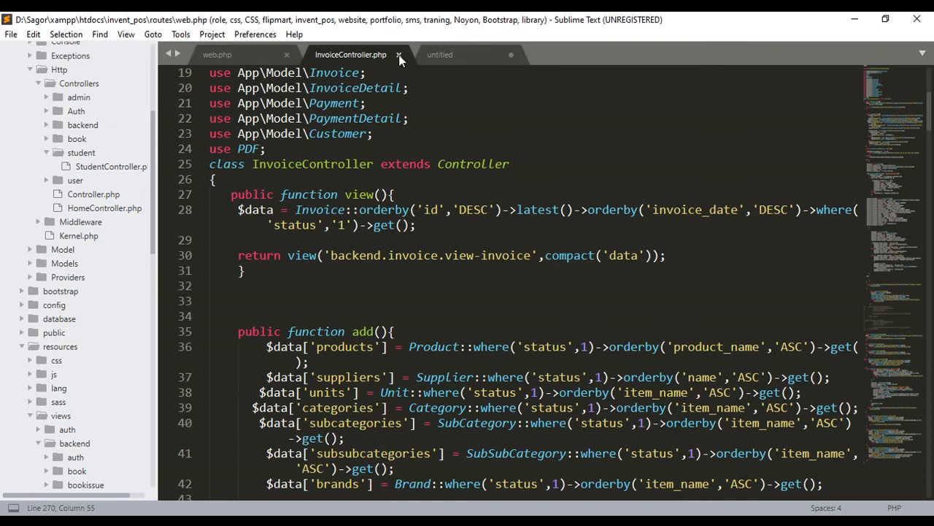
pyautogui.click(399, 57)
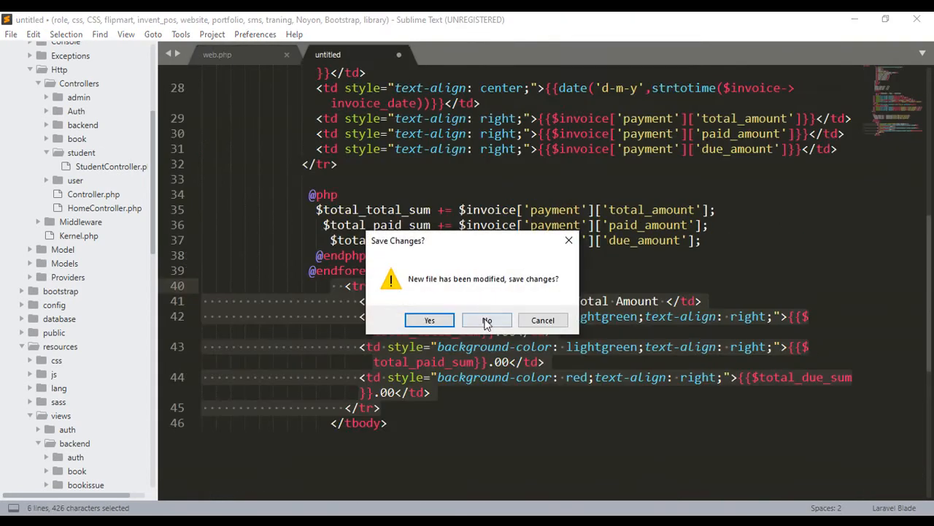
pyautogui.click(486, 319)
pyautogui.click(286, 54)
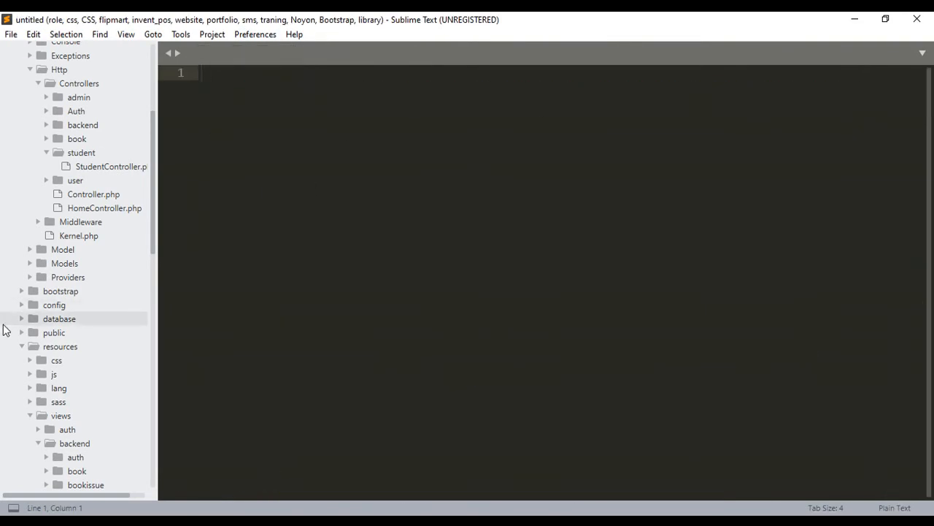
# - Open add-user.blade.php from the admission folder in the library project's user views
pyautogui.scroll(-10, 87, 306)
pyautogui.scroll(-2, 93, 343)
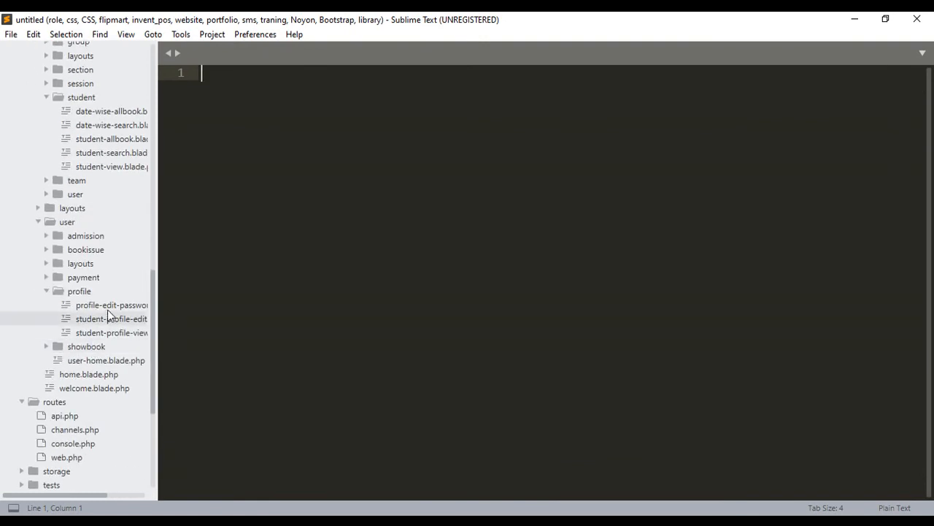
pyautogui.click(84, 236)
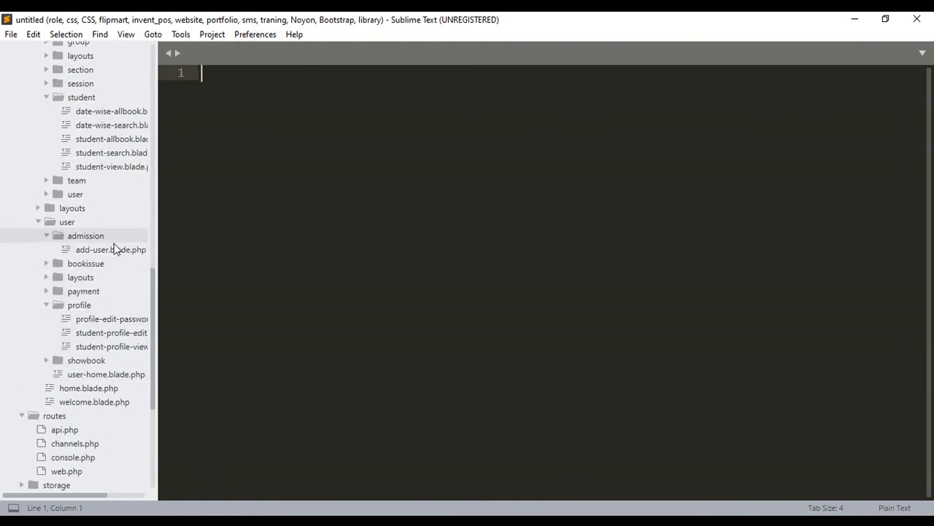
pyautogui.click(121, 249)
# - Find the Class Name select block in add-user.blade.php and examine its default option and the foreach loop over the classes
pyautogui.scroll(-4, 553, 249)
pyautogui.scroll(-20, 552, 249)
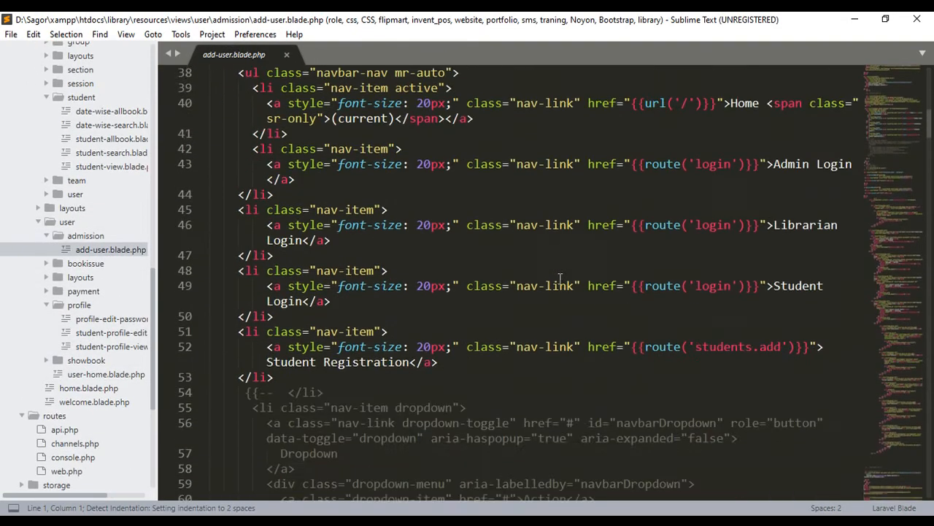
pyautogui.scroll(-1, 501, 291)
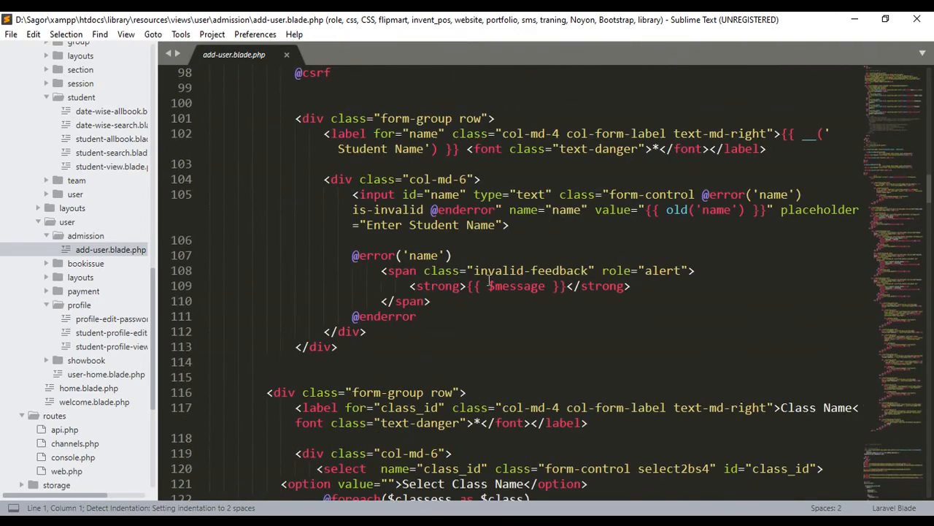
pyautogui.scroll(-3, 597, 292)
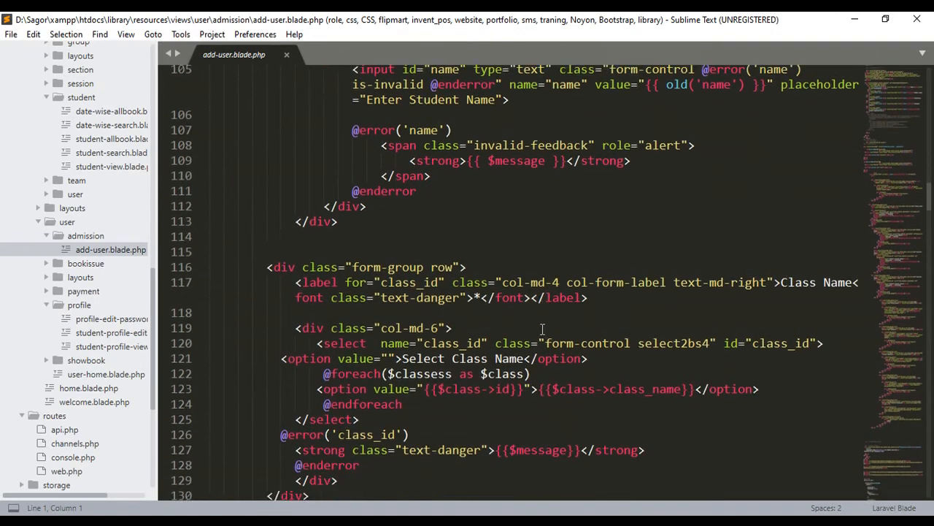
pyautogui.moveTo(282, 302); pyautogui.dragTo(599, 304)
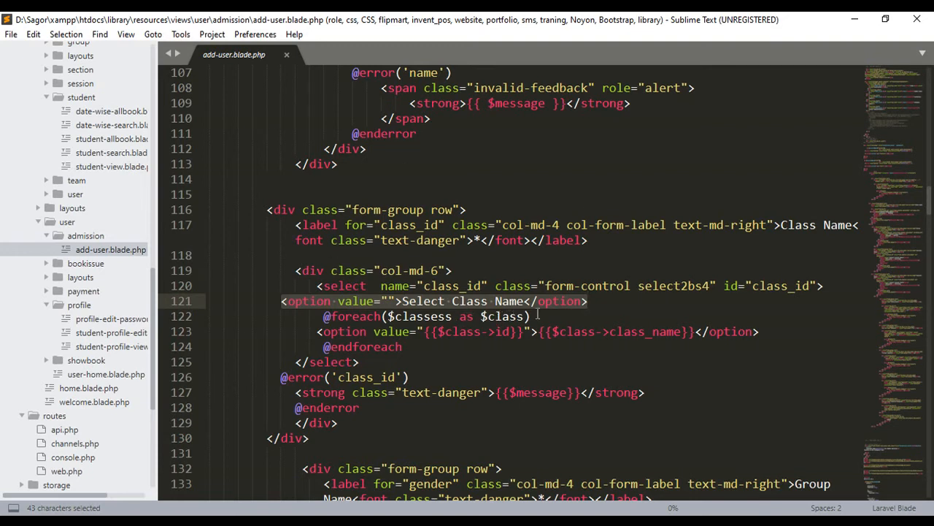
pyautogui.click(617, 303)
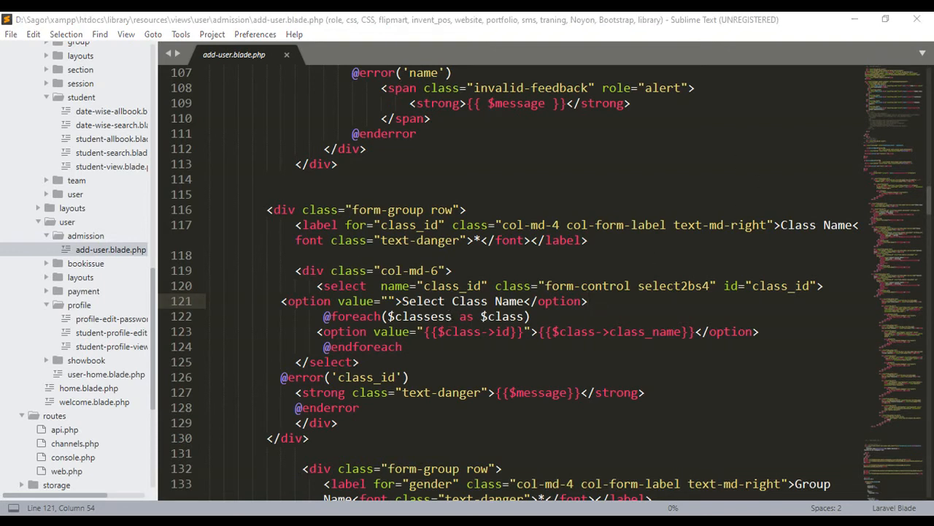
# - Switch to the browser and review the library users table, then the admin panel's student class, group and section lists
pyautogui.hotkey('alt', 'Tab')
pyautogui.click(98, 23)
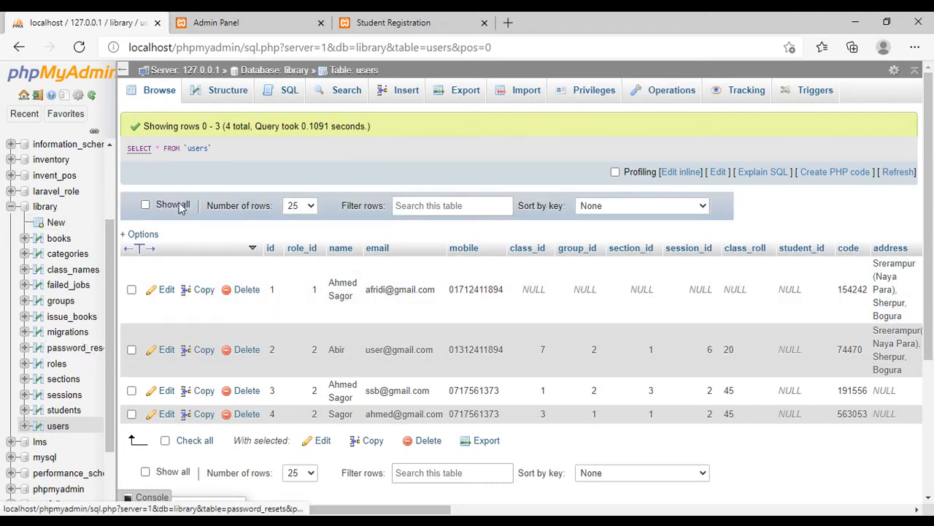
pyautogui.click(204, 22)
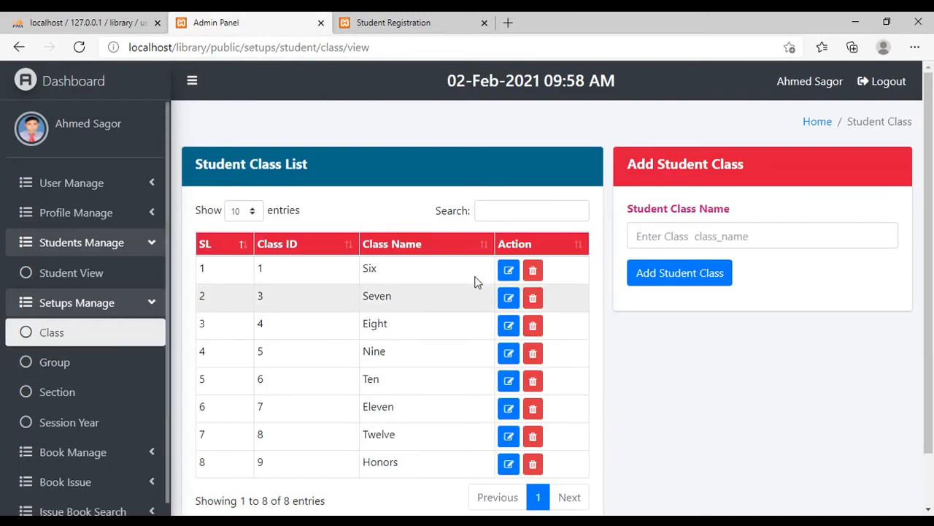
pyautogui.click(57, 364)
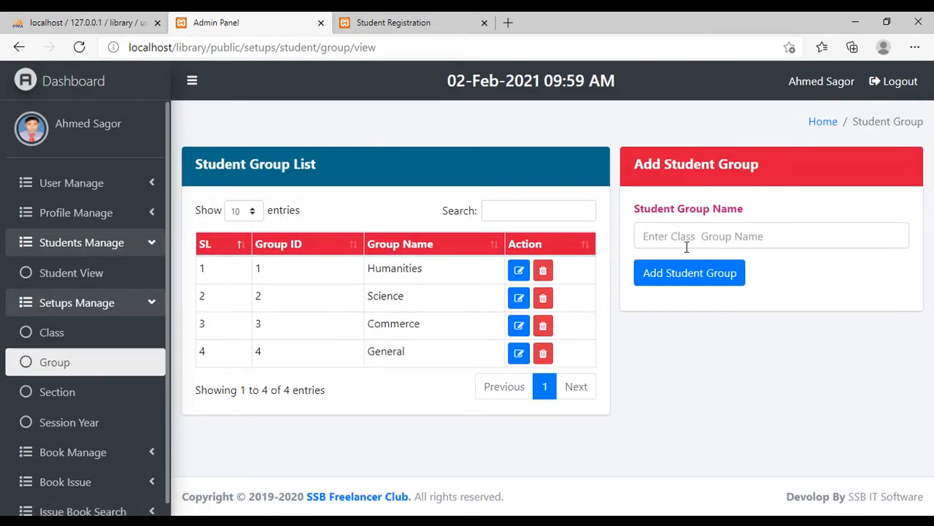
pyautogui.click(93, 392)
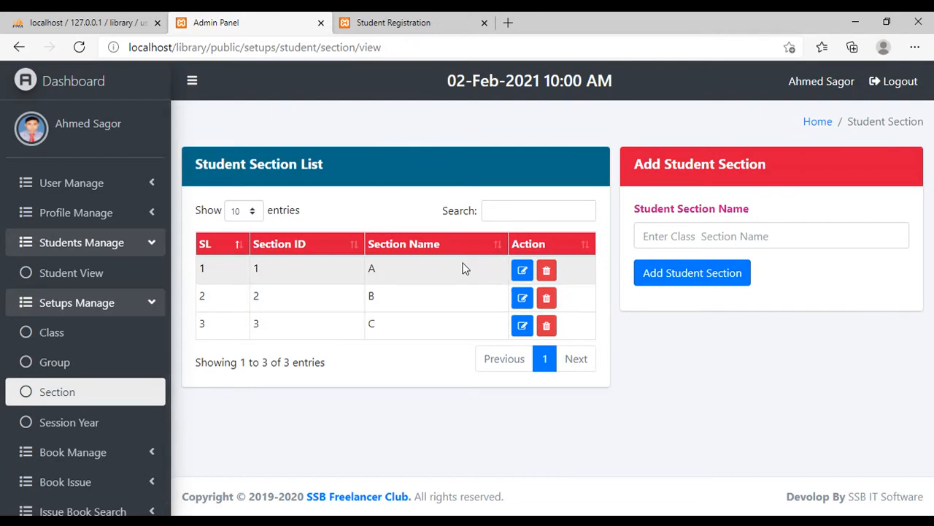
# - Return to the Student Registration form and view the Class Name choices again without selecting one
pyautogui.click(403, 31)
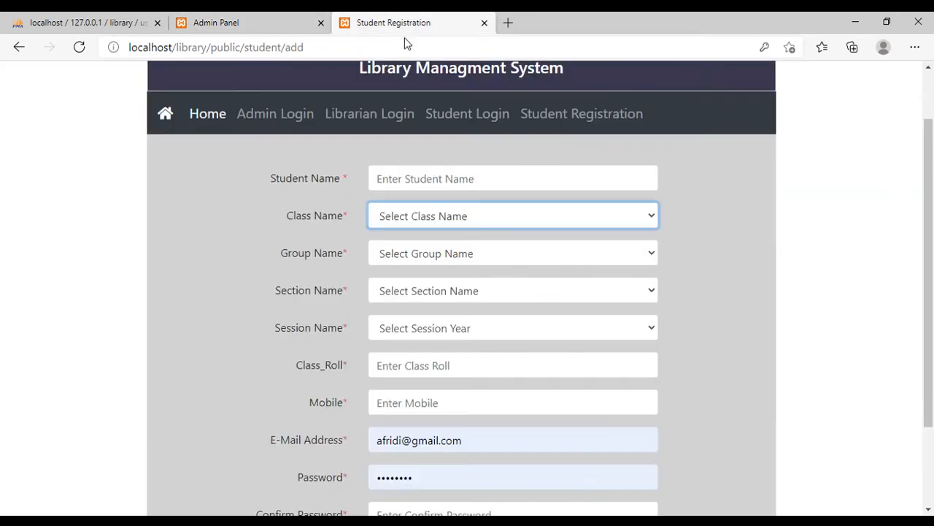
pyautogui.click(482, 216)
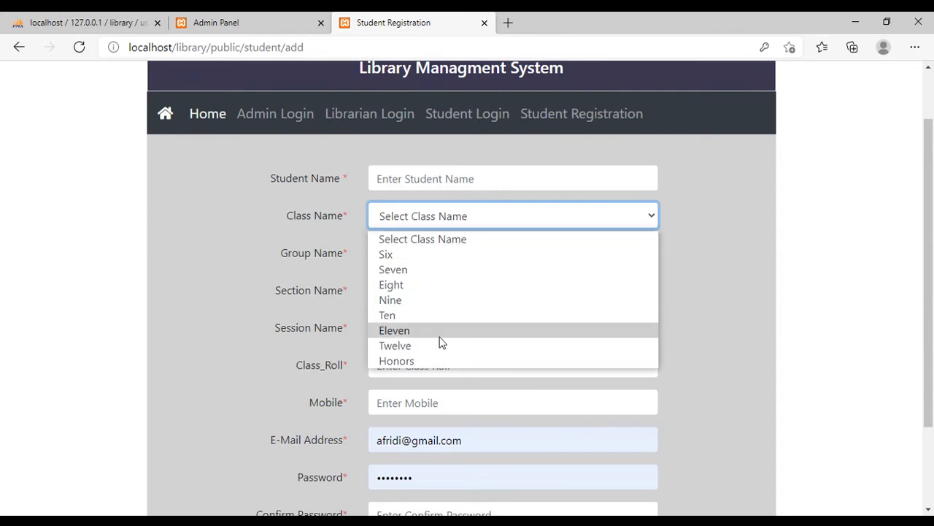
pyautogui.click(720, 229)
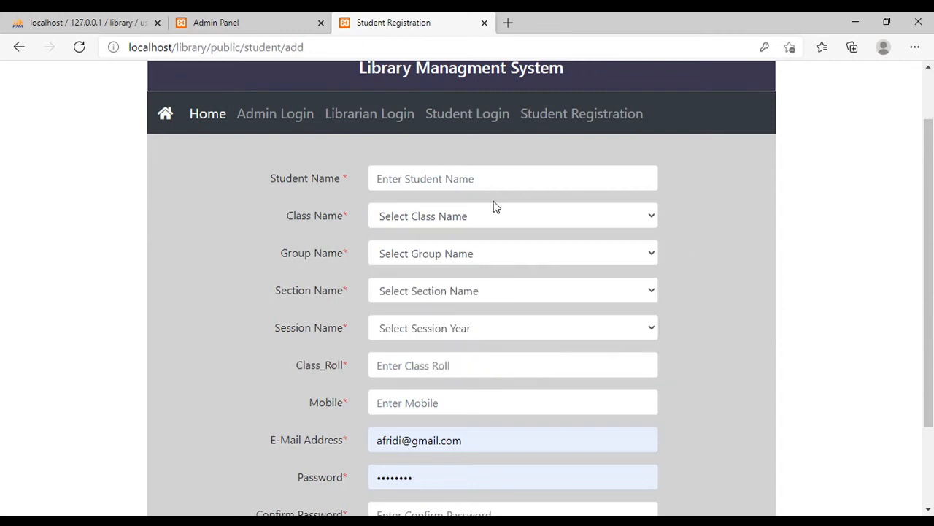
# - Look through the whole Student Registration form, from the page header and Student Name down to Confirm Password
pyautogui.scroll(-2, 626, 270)
pyautogui.scroll(2, 636, 309)
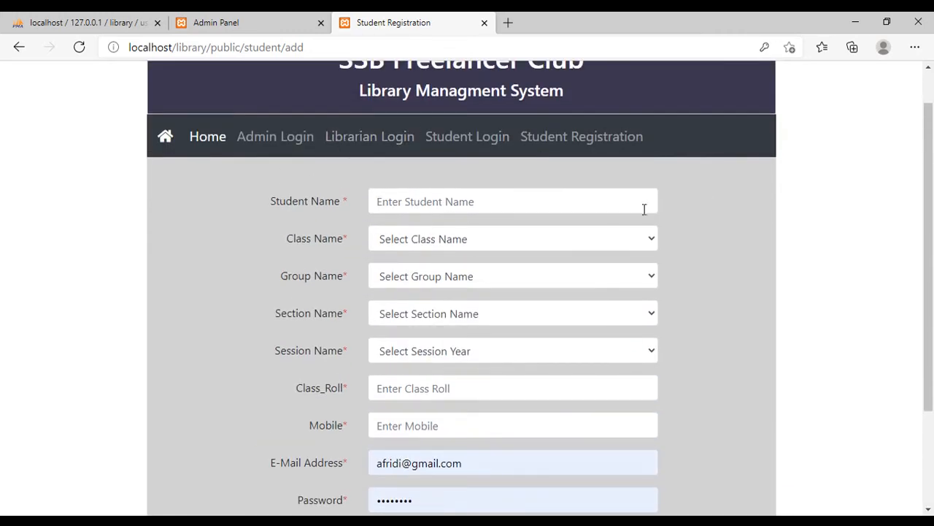
pyautogui.scroll(-1, 639, 230)
pyautogui.scroll(2, 667, 250)
pyautogui.scroll(-3, 459, 154)
pyautogui.scroll(3, 650, 277)
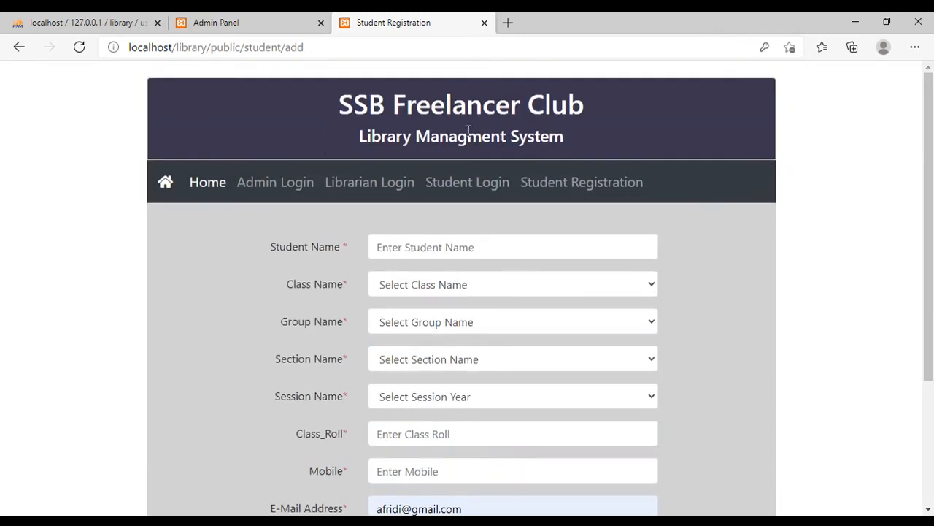
pyautogui.scroll(-1, 661, 164)
pyautogui.scroll(-1, 507, 299)
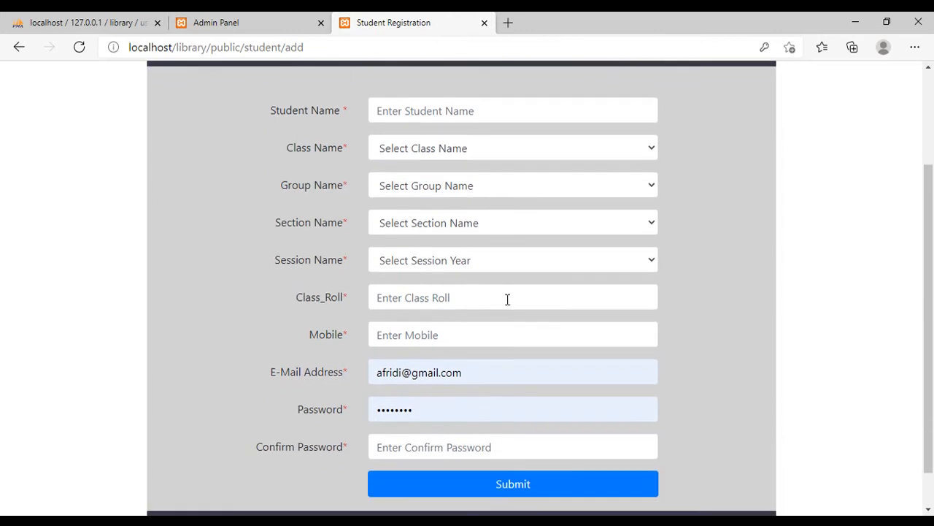
pyautogui.scroll(1, 509, 359)
pyautogui.scroll(1, 508, 359)
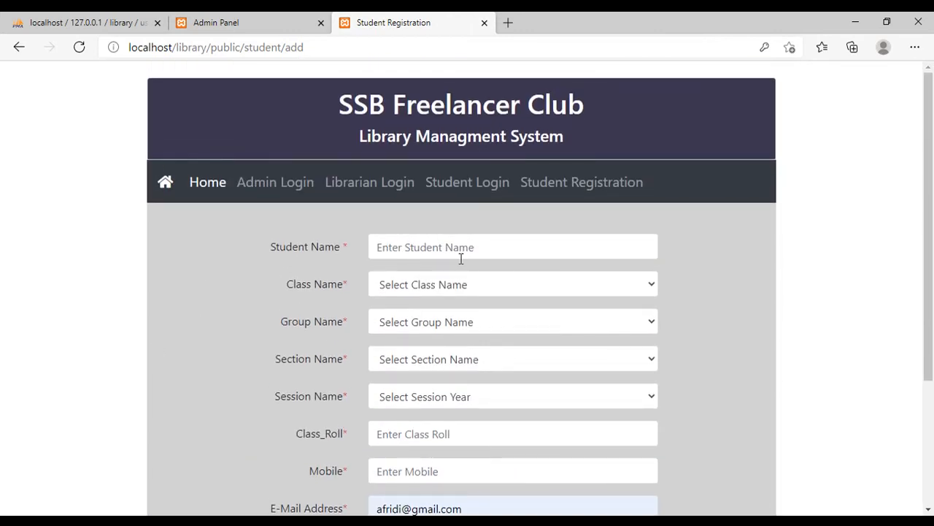
pyautogui.scroll(-2, 340, 277)
pyautogui.scroll(1, 341, 279)
pyautogui.scroll(-1, 340, 280)
pyautogui.scroll(1, 438, 281)
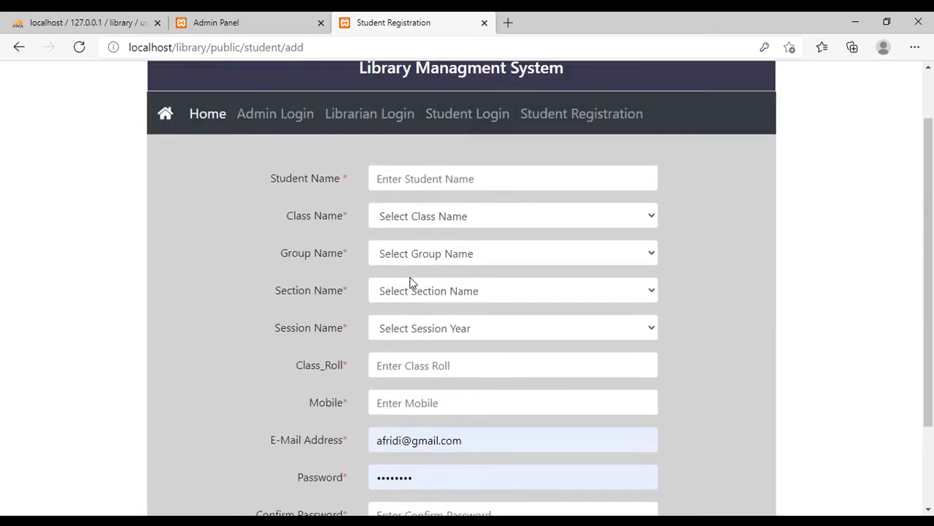
# - Switch to the admin panel, open the Issue Book page under Book Issue, and view the Student Name choices
pyautogui.click(233, 25)
pyautogui.scroll(-1, 109, 435)
pyautogui.click(113, 468)
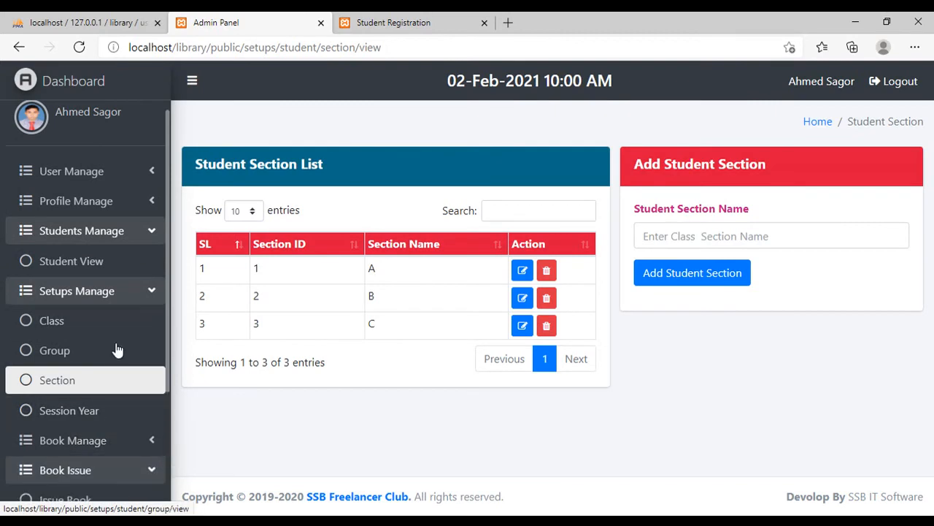
pyautogui.click(119, 292)
pyautogui.click(146, 232)
pyautogui.scroll(-1, 76, 334)
pyautogui.click(77, 332)
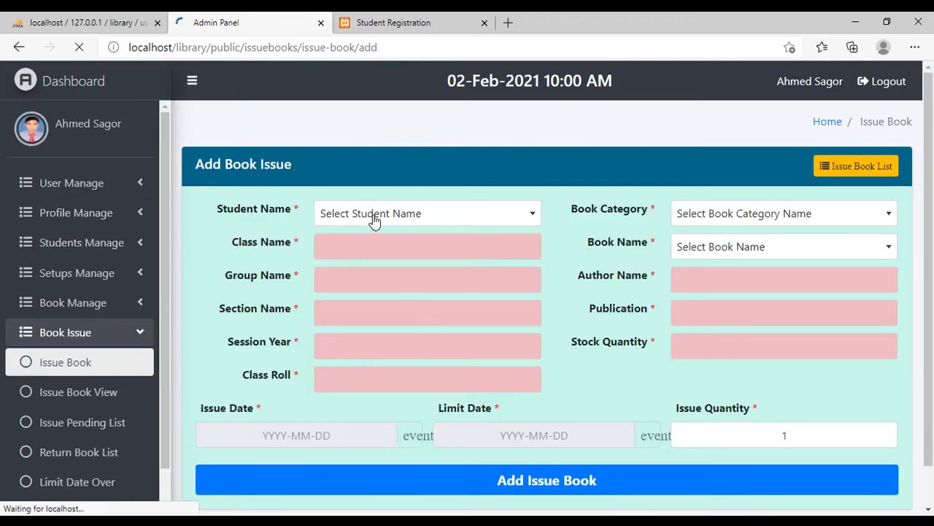
pyautogui.click(373, 216)
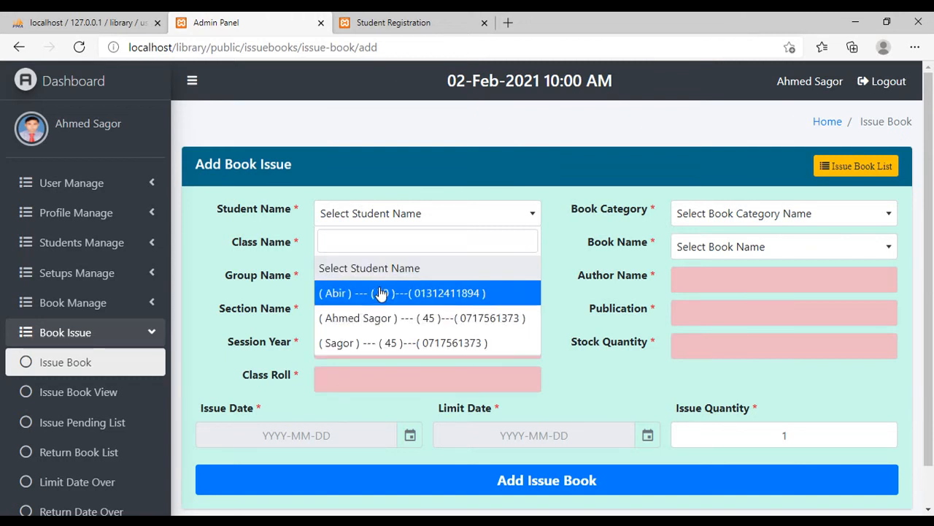
# - Return to the Student Registration form and set Student Name to subject and Class Name to Seven
pyautogui.click(409, 23)
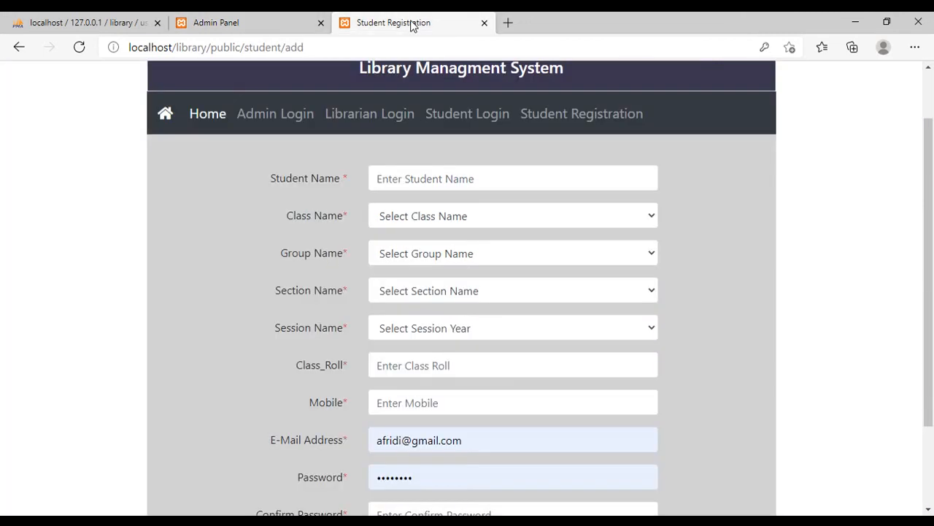
pyautogui.click(431, 183)
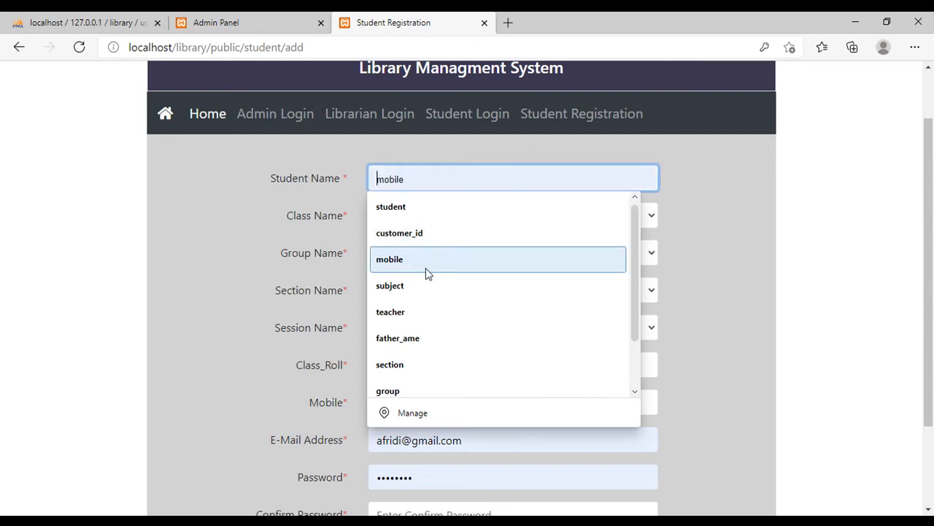
pyautogui.click(420, 291)
pyautogui.click(430, 215)
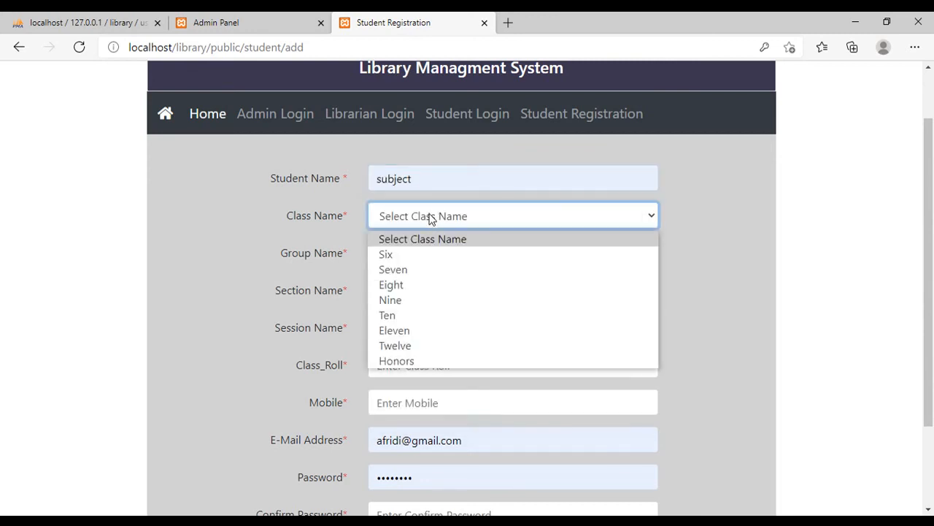
pyautogui.click(426, 272)
# - Set Group Name to General, Section Name to B and Session Name to 2021
pyautogui.click(424, 255)
pyautogui.click(424, 291)
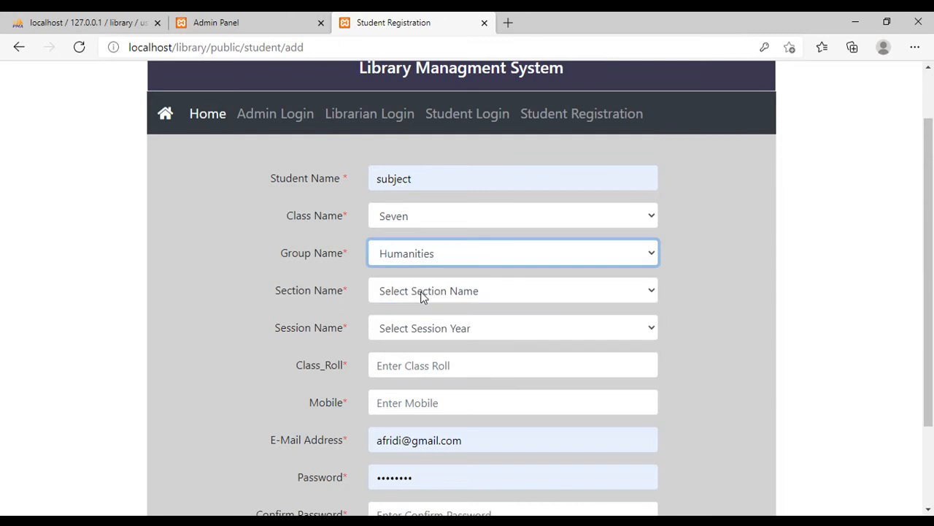
pyautogui.click(422, 261)
pyautogui.click(415, 337)
pyautogui.click(422, 298)
pyautogui.click(415, 344)
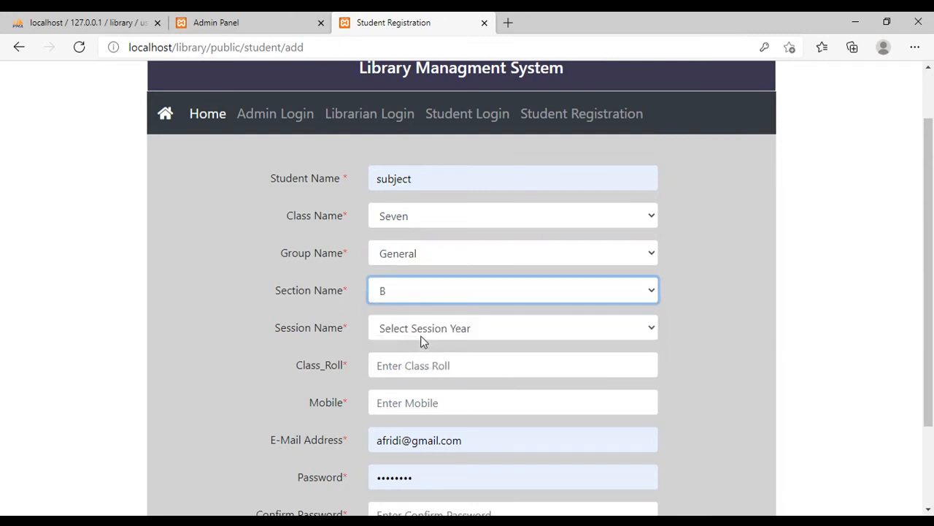
pyautogui.click(421, 338)
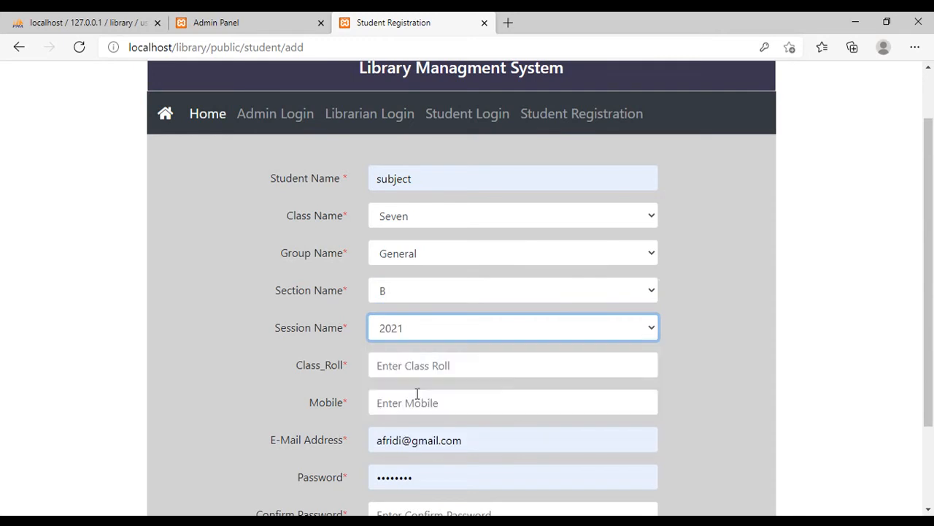
# - Set Class_Roll to 20 and fill in the student's mobile number, appending a 0 to the suggested number
pyautogui.click(415, 396)
pyautogui.scroll(-3, 494, 295)
pyautogui.click(448, 248)
pyautogui.click(426, 280)
pyautogui.click(428, 292)
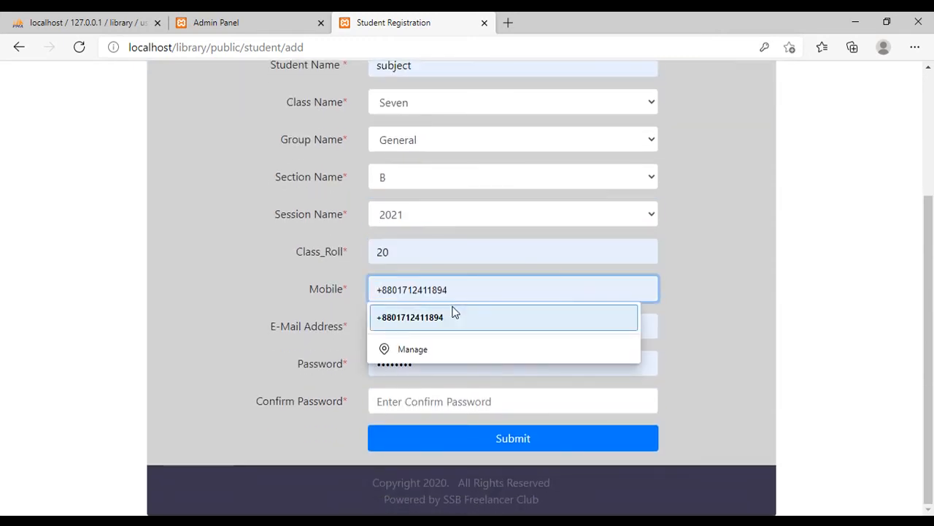
pyautogui.click(453, 315)
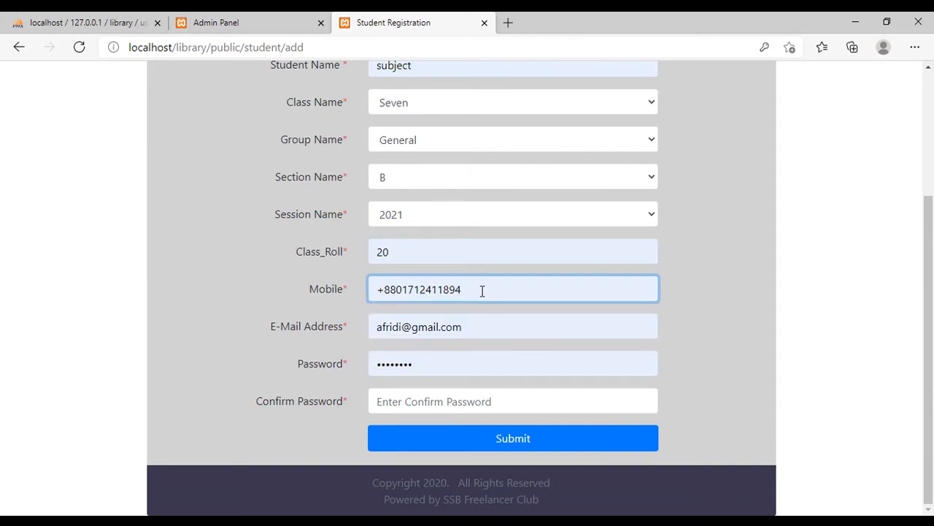
pyautogui.write('0')
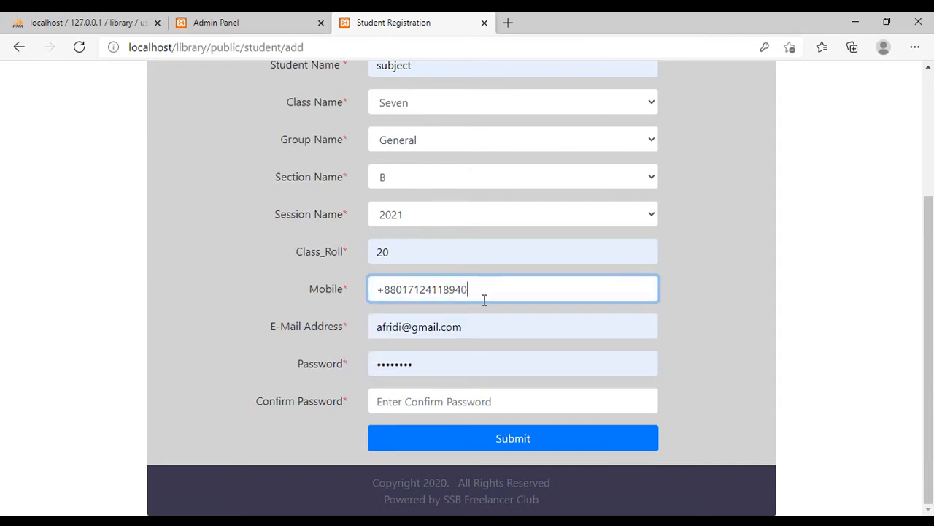
# - Replace the part before the @ sign in the prefilled e-mail address with a new account name
pyautogui.moveTo(403, 326); pyautogui.dragTo(372, 326)
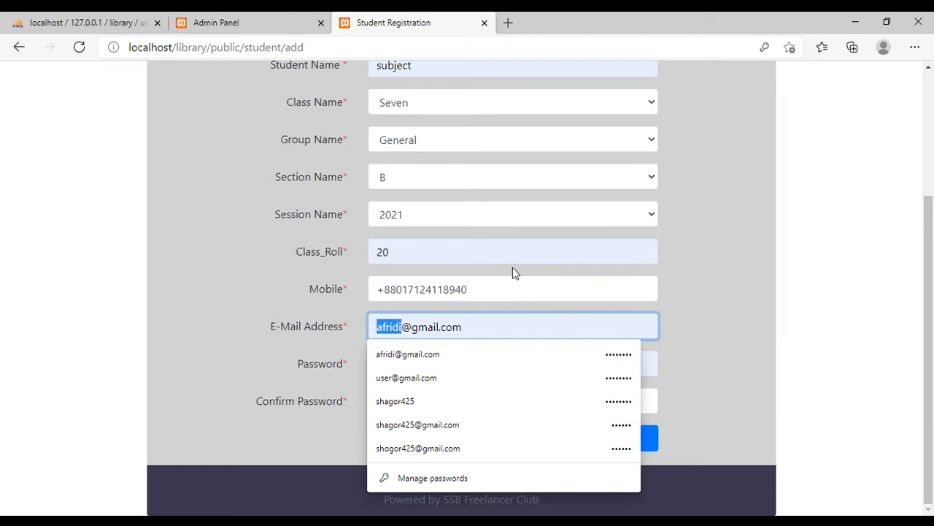
pyautogui.write('admin2')
# - Try to fill in the Password and Confirm Password fields, and clear both entries again
pyautogui.moveTo(435, 369); pyautogui.dragTo(346, 364)
pyautogui.write('•••••678')
pyautogui.click(406, 401)
pyautogui.write('1')
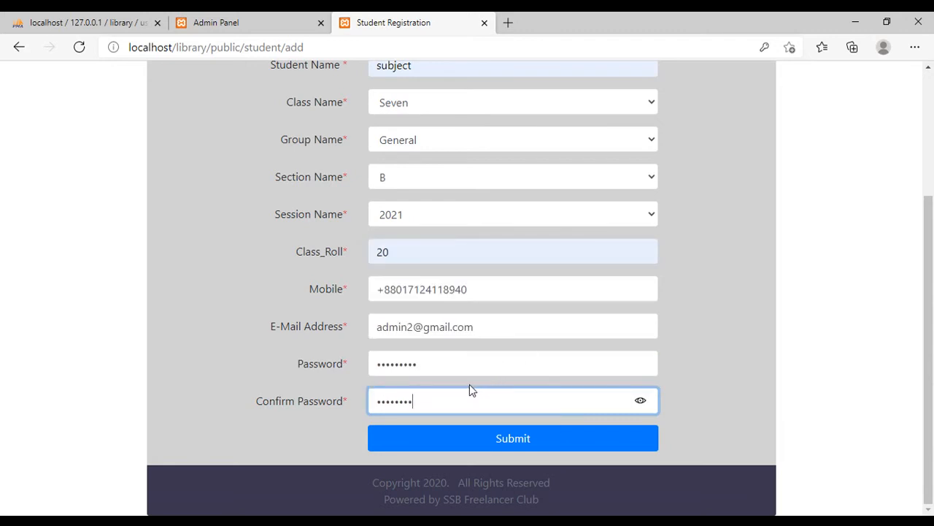
pyautogui.doubleClick(405, 363)
pyautogui.write('1')
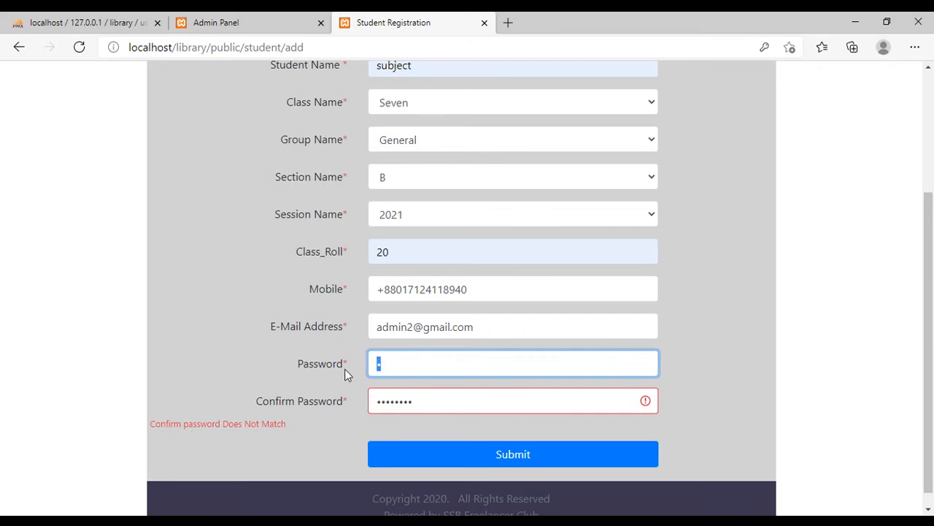
pyautogui.press('BackSpace')
pyautogui.doubleClick(440, 402)
pyautogui.press('BackSpace')
pyautogui.click(304, 431)
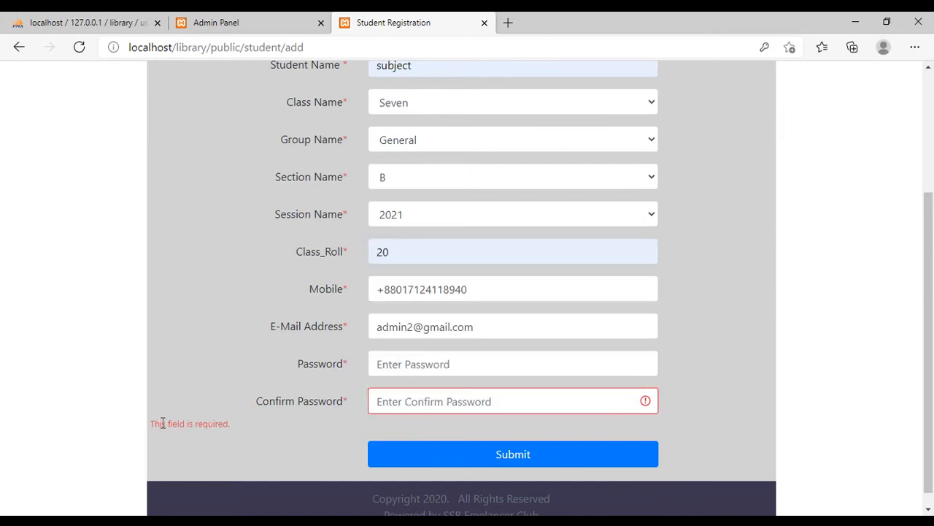
# - Enter the account password in Password and Confirm Password, and submit the student registration
pyautogui.click(401, 364)
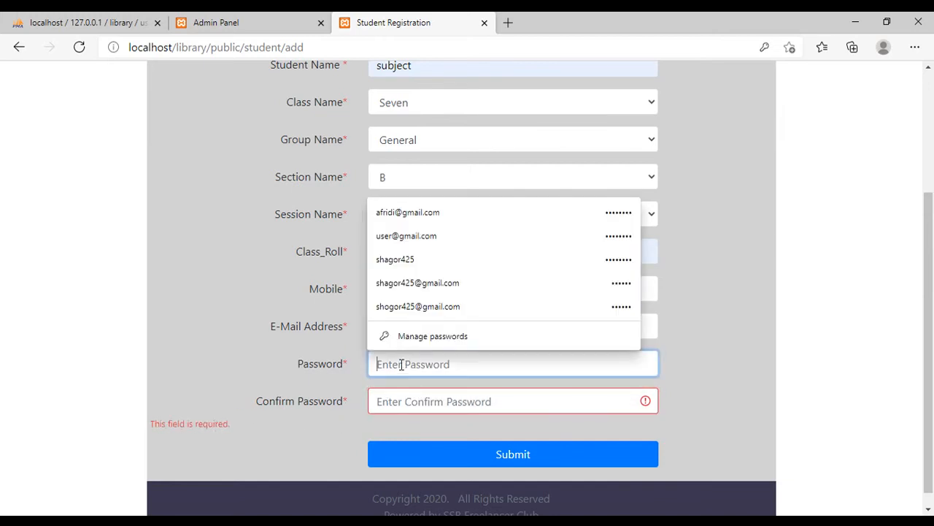
pyautogui.write('123456')
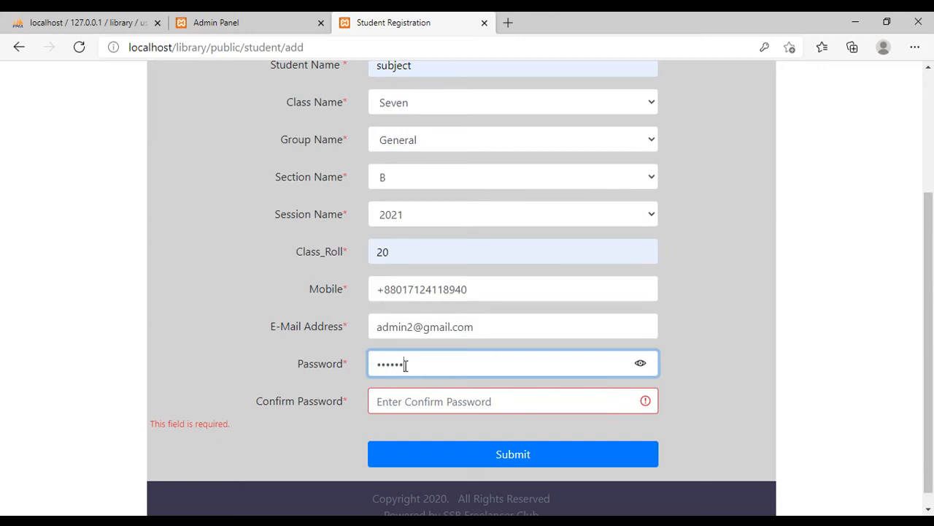
pyautogui.click(421, 397)
pyautogui.write('123')
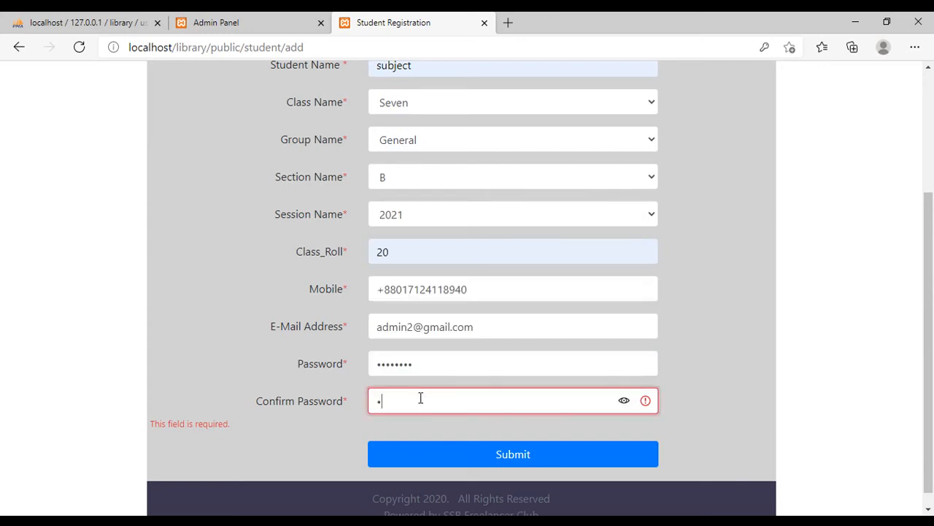
pyautogui.write('456789')
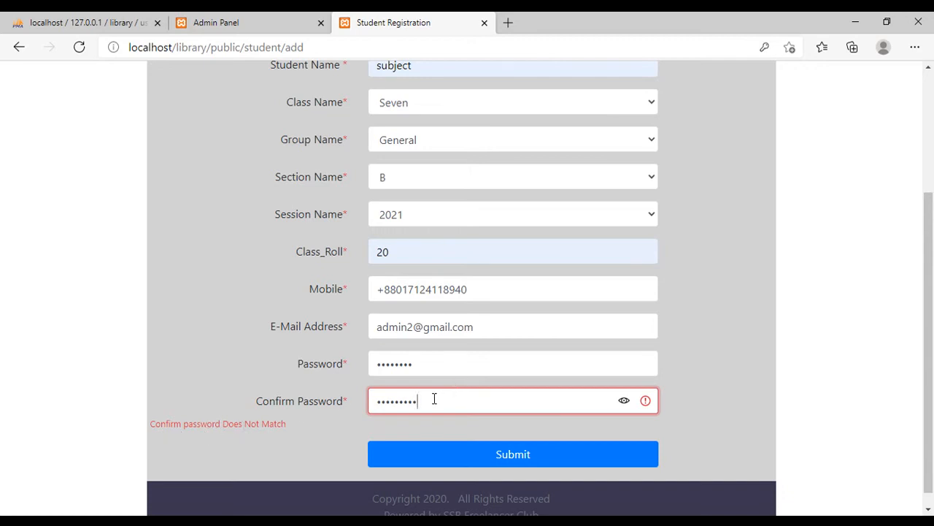
pyautogui.press('BackSpace')
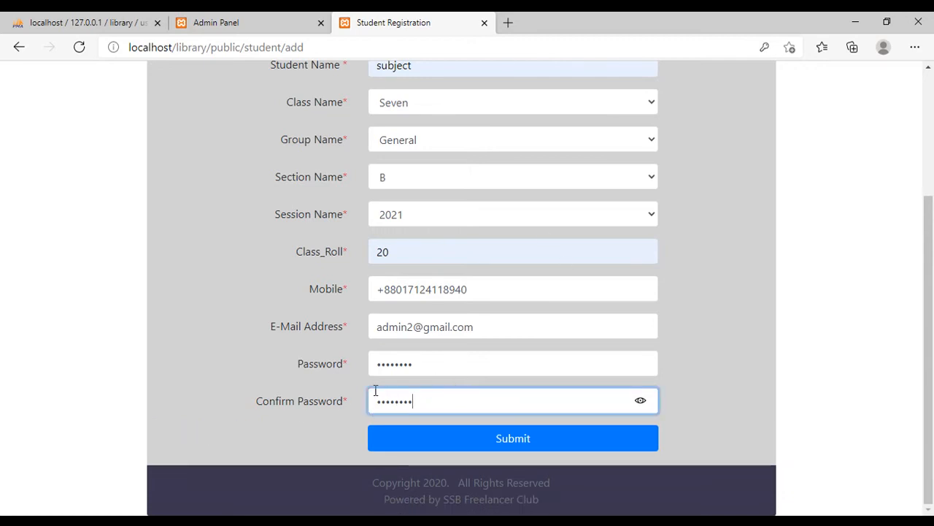
pyautogui.click(500, 440)
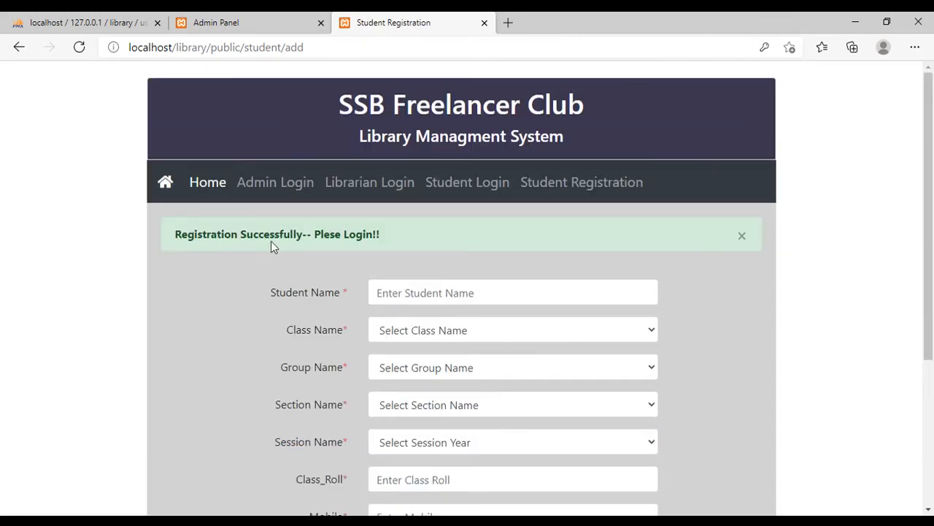
# - Open Student Login, return to the Issue Book page, and reload it to check the Student Name choices for the new student
pyautogui.click(457, 189)
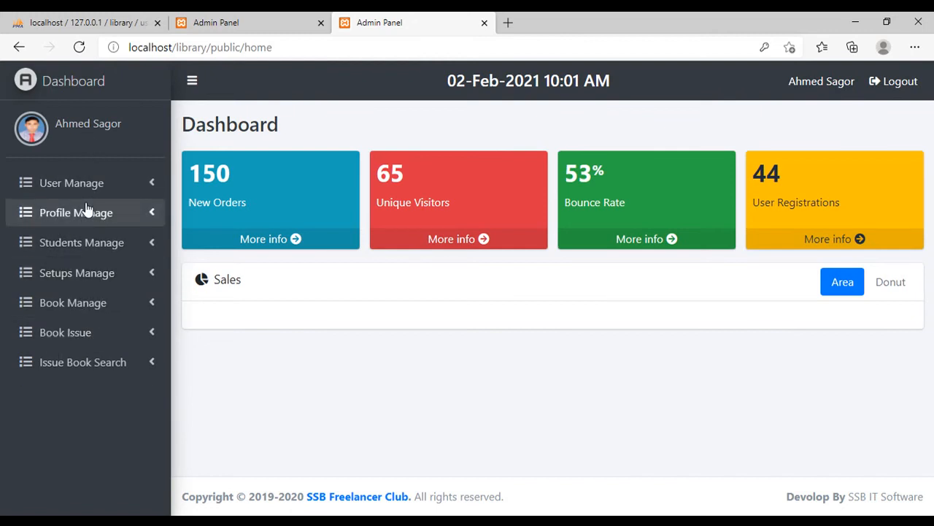
pyautogui.click(262, 24)
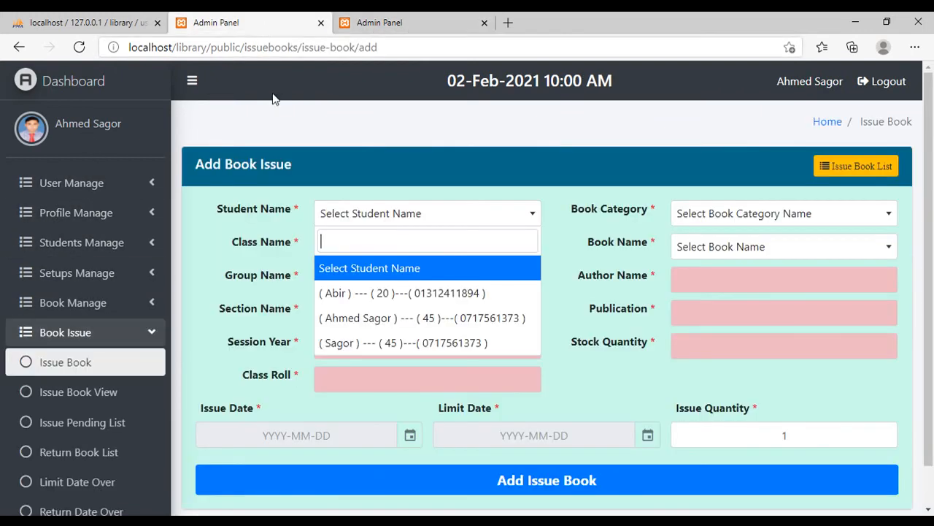
pyautogui.click(80, 52)
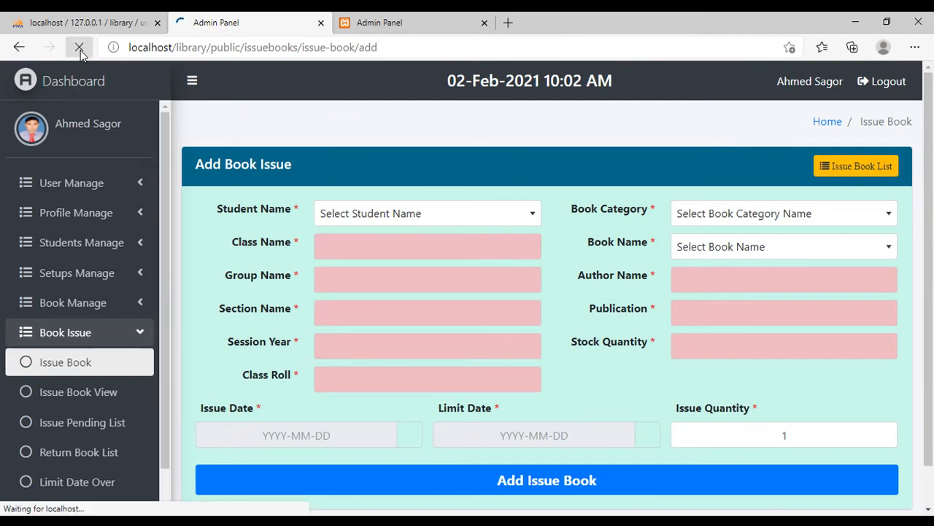
pyautogui.click(393, 219)
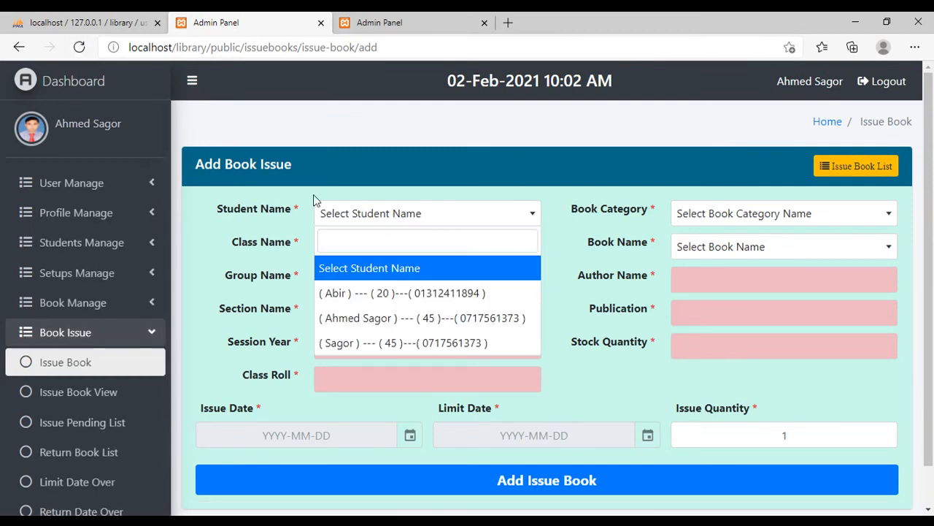
pyautogui.click(89, 52)
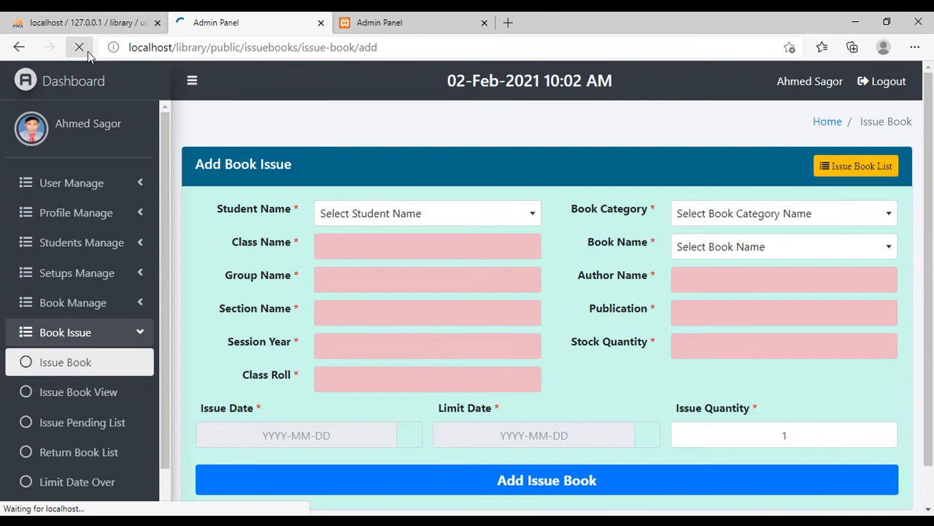
pyautogui.click(381, 216)
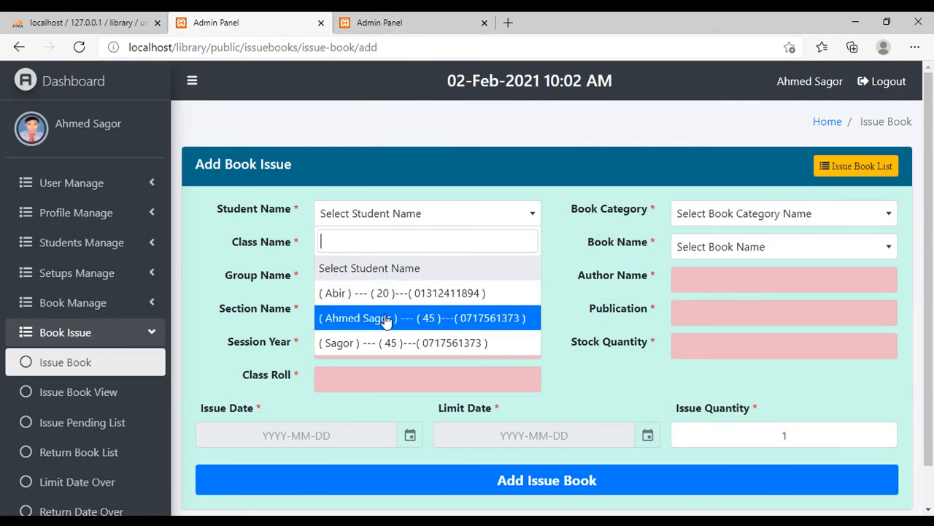
# - Reload the library database's users table and open the newly registered student's status value for editing
pyautogui.click(123, 24)
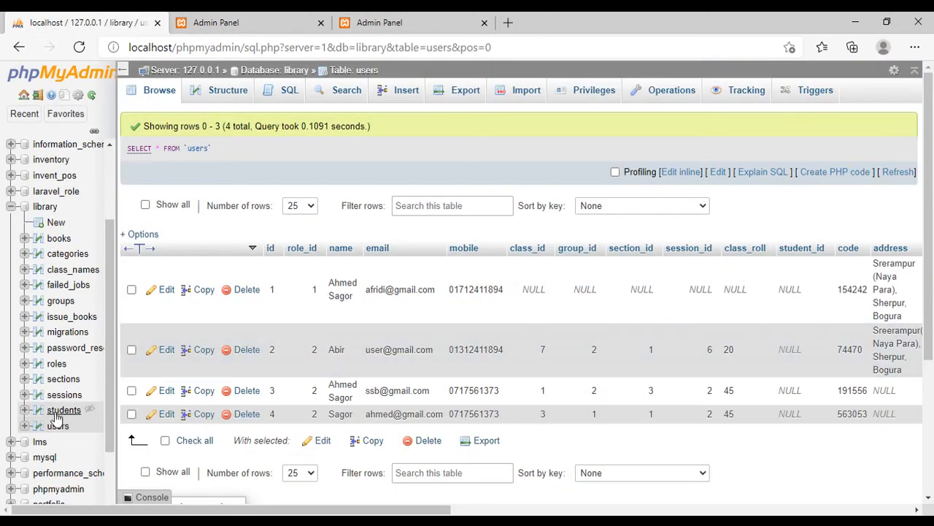
pyautogui.click(58, 427)
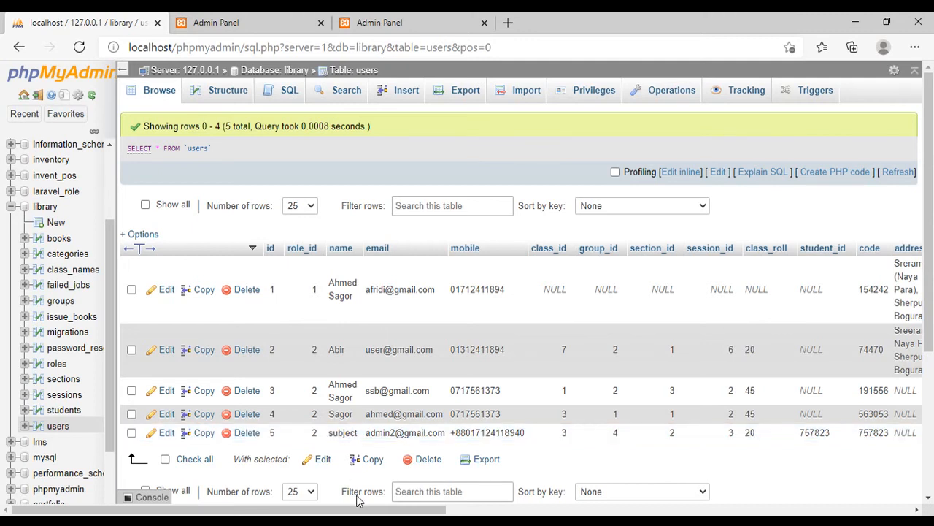
pyautogui.moveTo(350, 510); pyautogui.dragTo(541, 511)
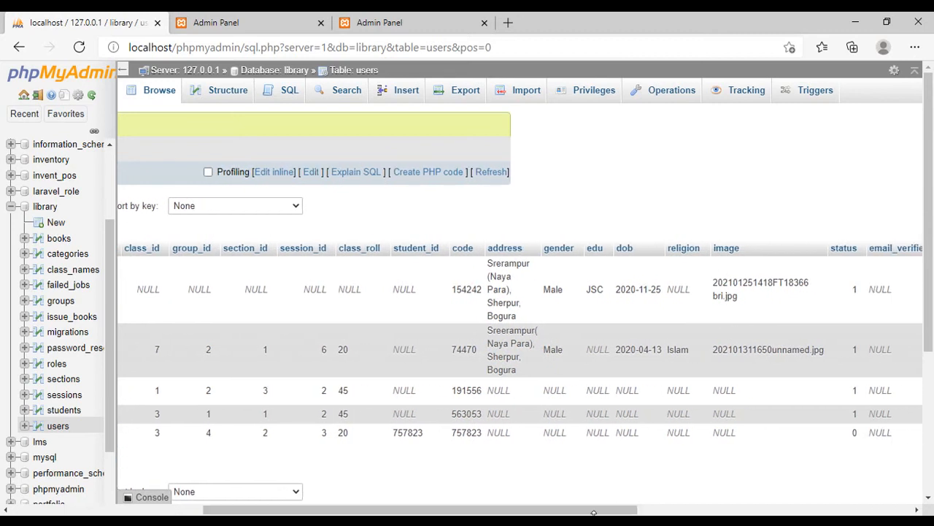
pyautogui.doubleClick(859, 436)
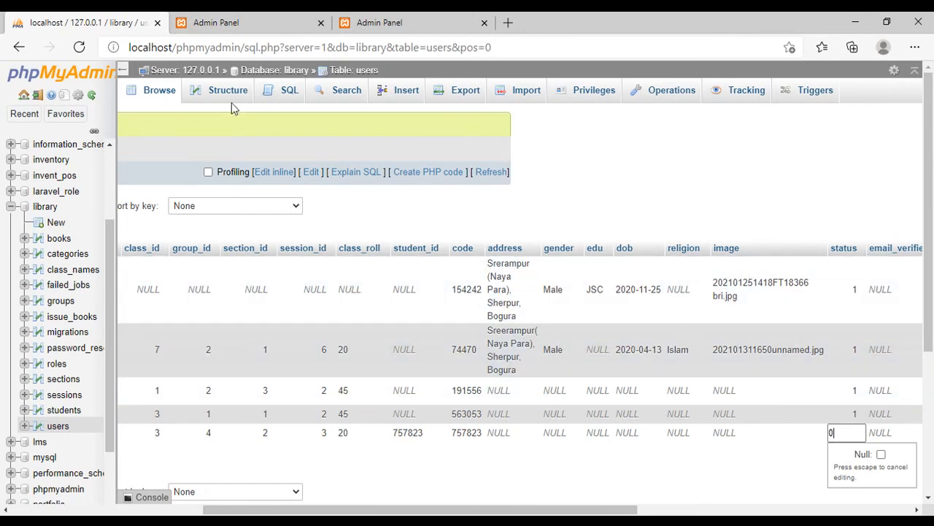
# - Try to open the student view page from Students Manage in the library admin panel, and return to the dashboard
pyautogui.click(208, 22)
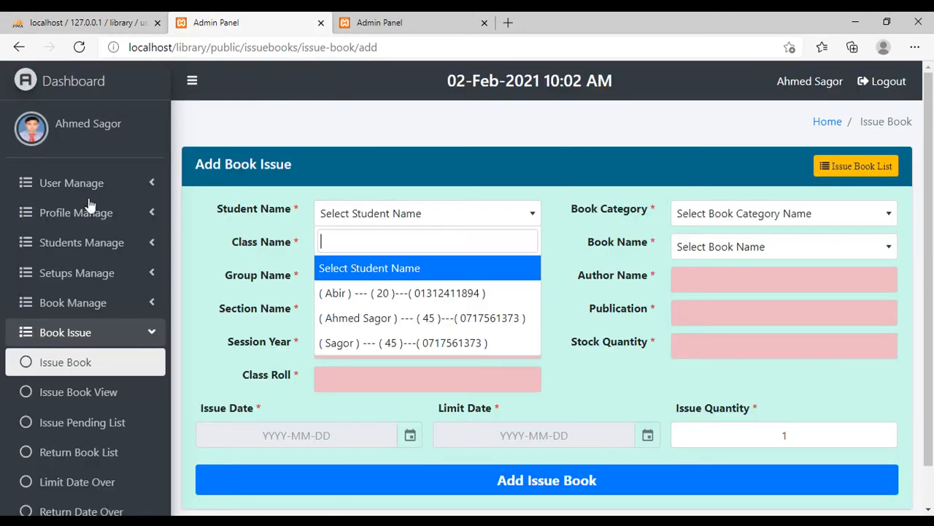
pyautogui.click(109, 244)
pyautogui.click(110, 244)
pyautogui.click(108, 275)
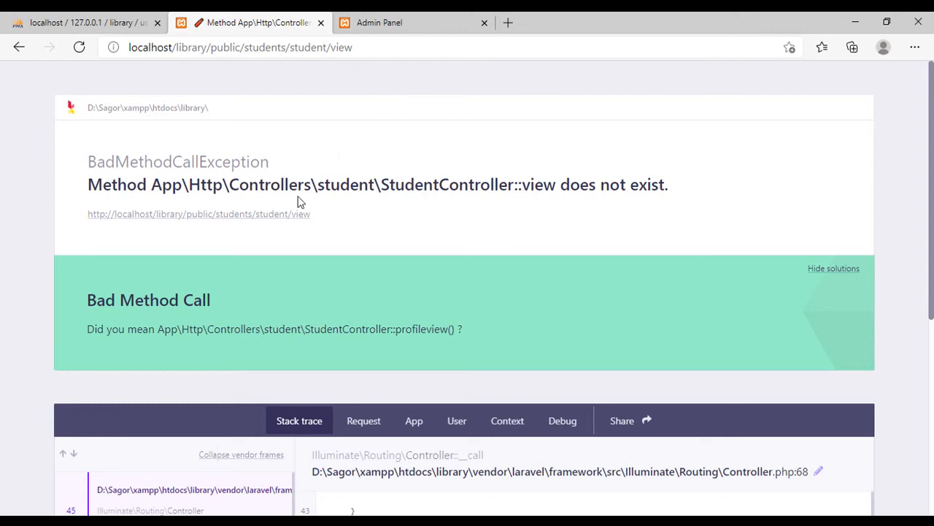
pyautogui.click(381, 28)
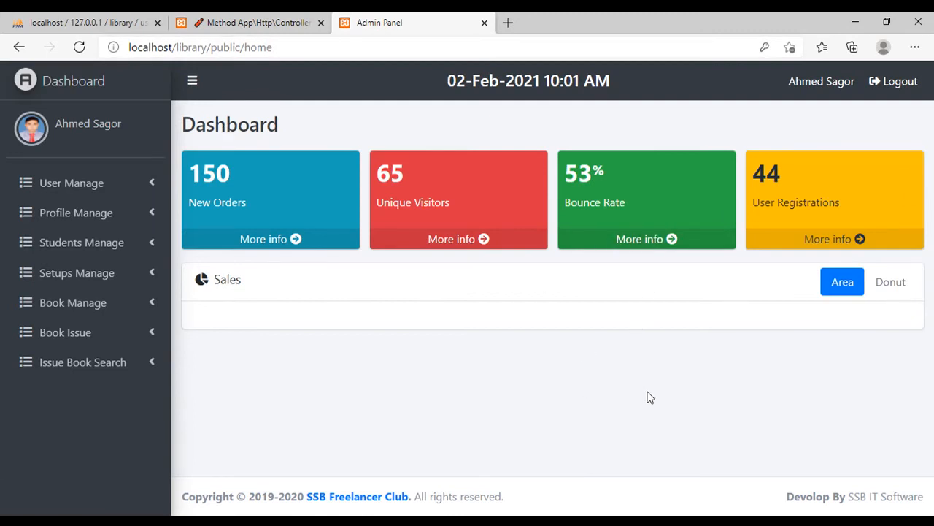
# - Switch to Sublime Text and open the backend StudentController.php and UserController.php of the library project to inspect their code
pyautogui.hotkey('alt', 'Tab')
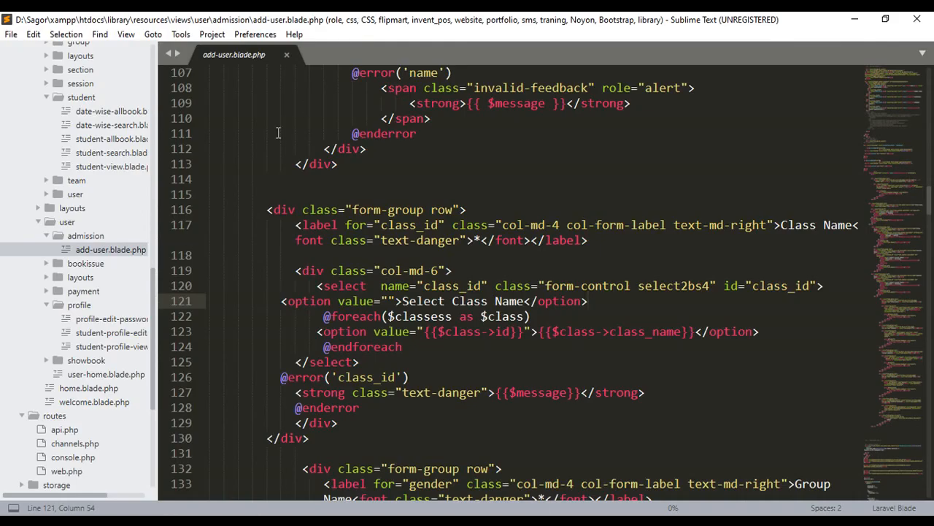
pyautogui.scroll(13, 82, 266)
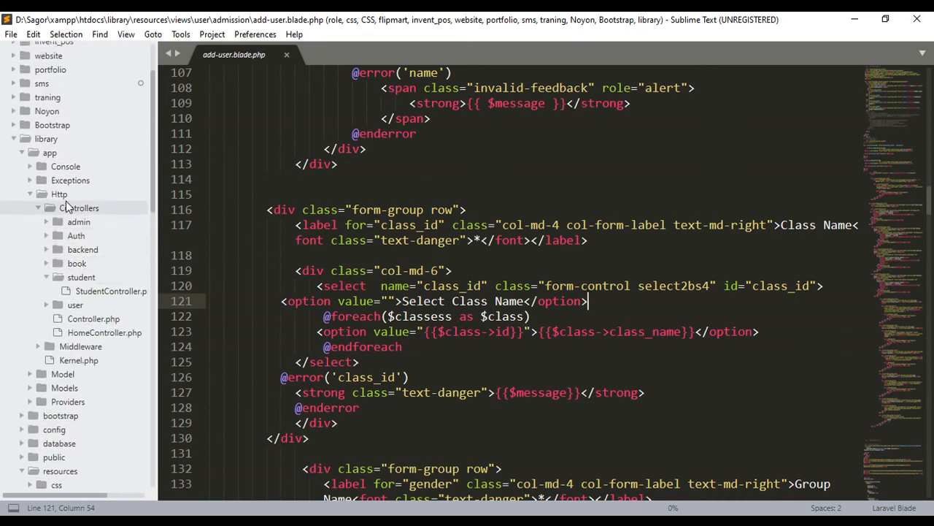
pyautogui.click(83, 249)
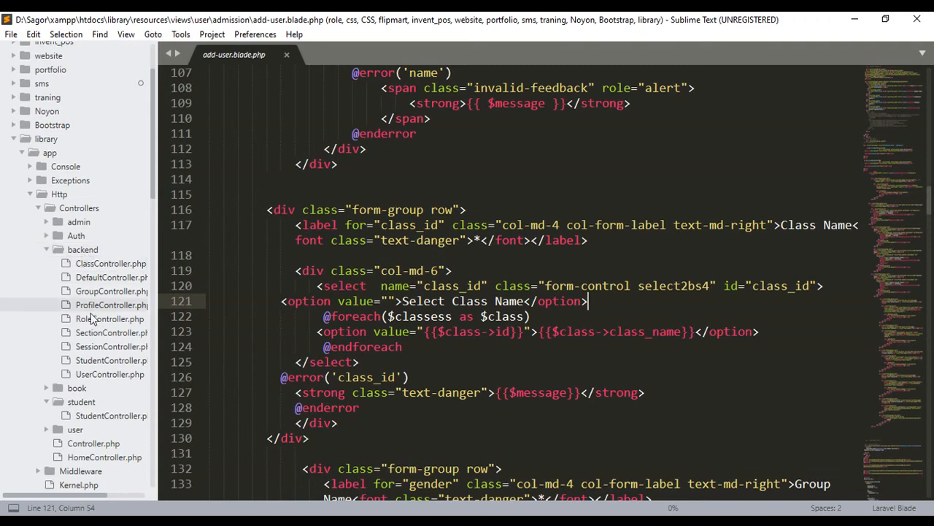
pyautogui.click(102, 361)
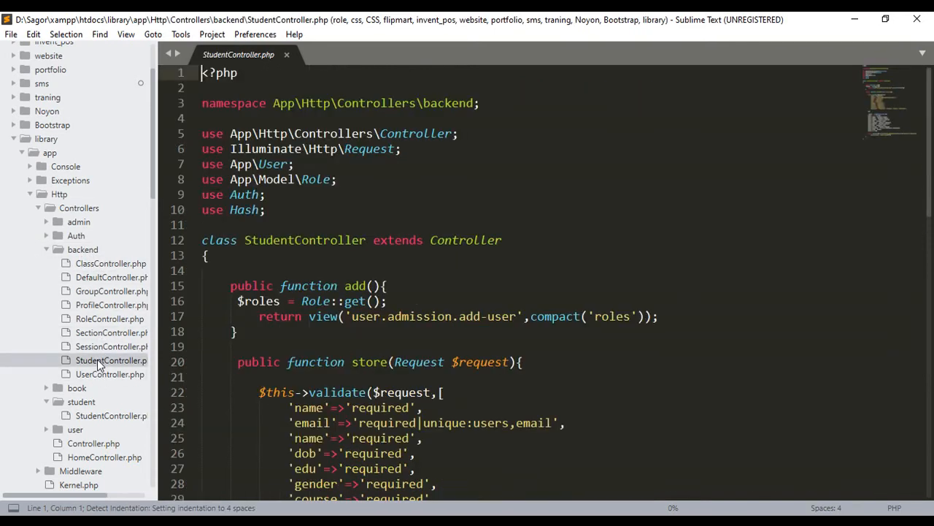
pyautogui.click(104, 376)
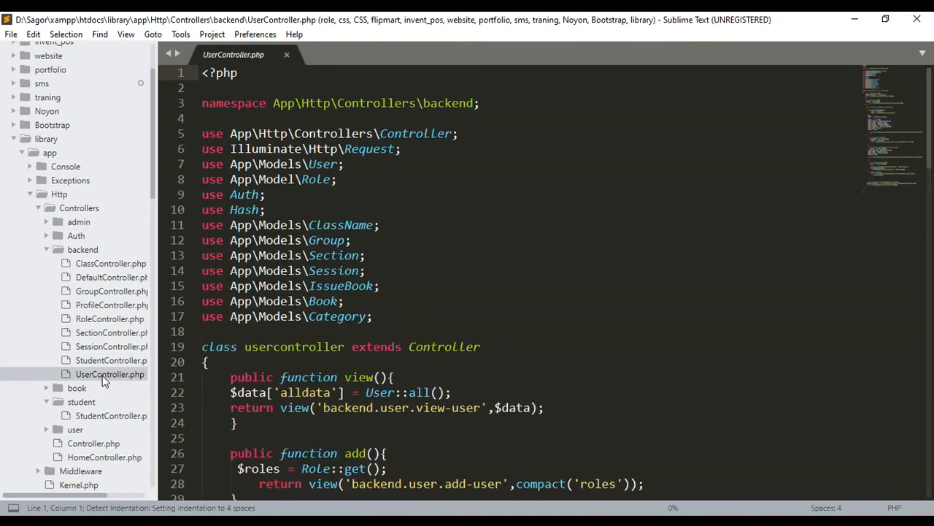
# - Duplicate the use App\Models\Category; line directly below itself in UserController.php
pyautogui.moveTo(373, 316); pyautogui.dragTo(202, 316)
pyautogui.hotkey('ctrl', 'c')
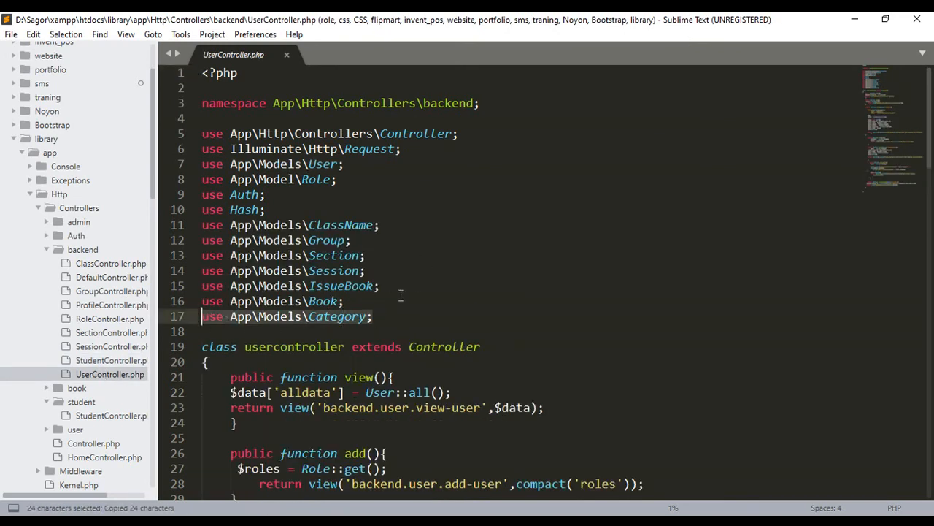
pyautogui.click(385, 315)
pyautogui.press('Return')
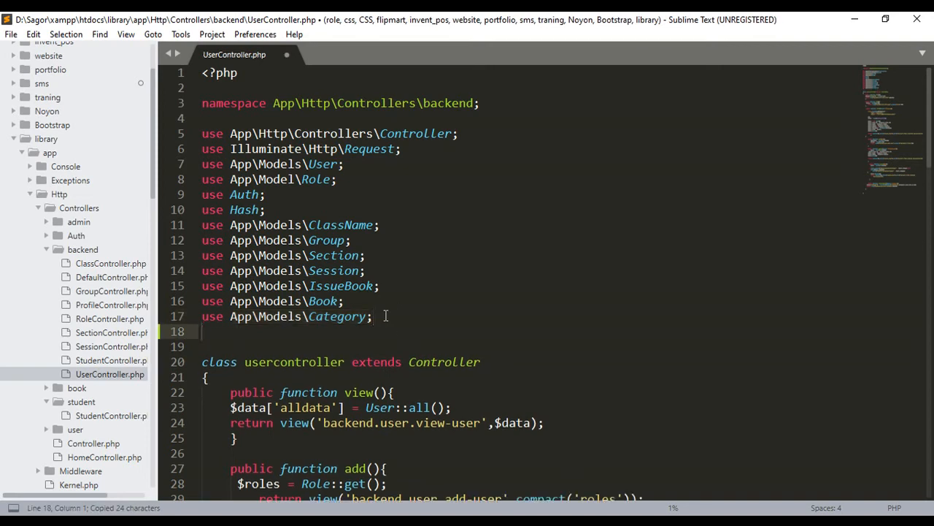
pyautogui.hotkey('ctrl', 'v')
# - Change the model name in the duplicated import line to Student and save UserController.php
pyautogui.moveTo(310, 332); pyautogui.dragTo(366, 332)
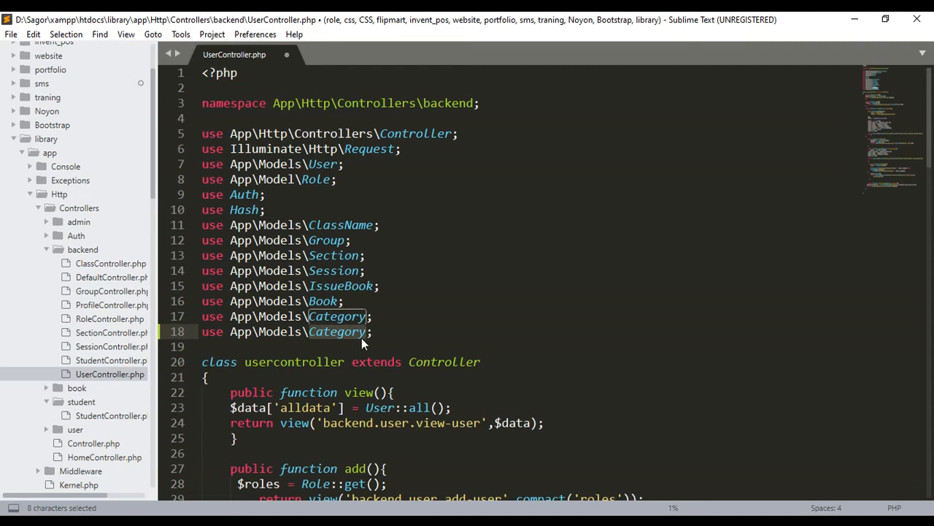
pyautogui.press('BackSpace')
pyautogui.write('Stude')
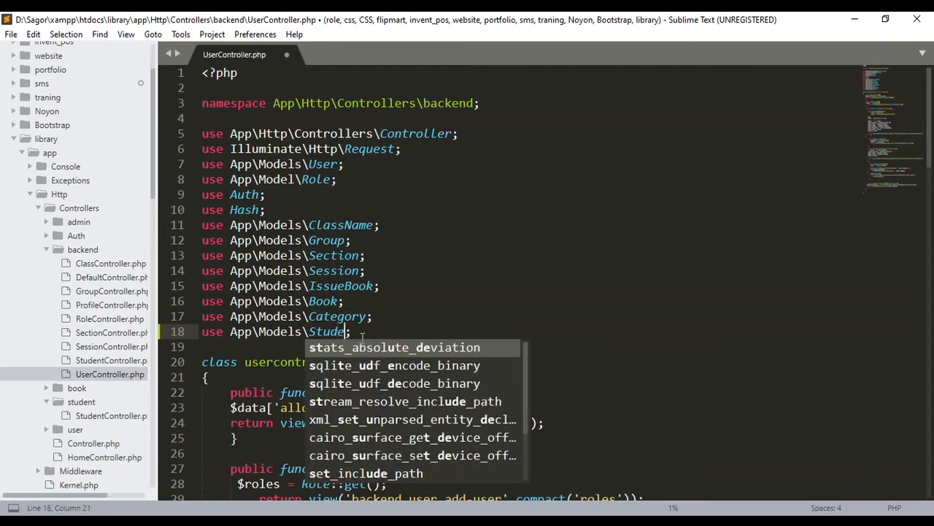
pyautogui.write('n')
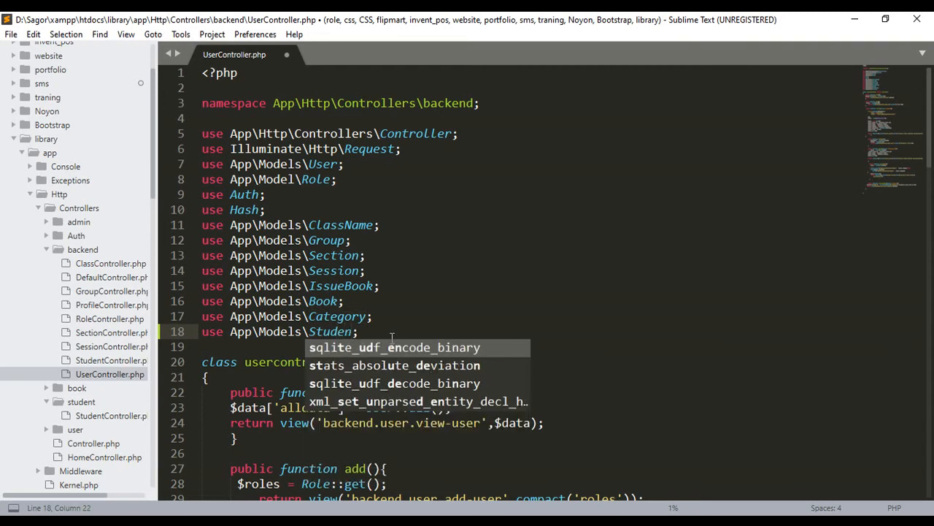
pyautogui.write('n')
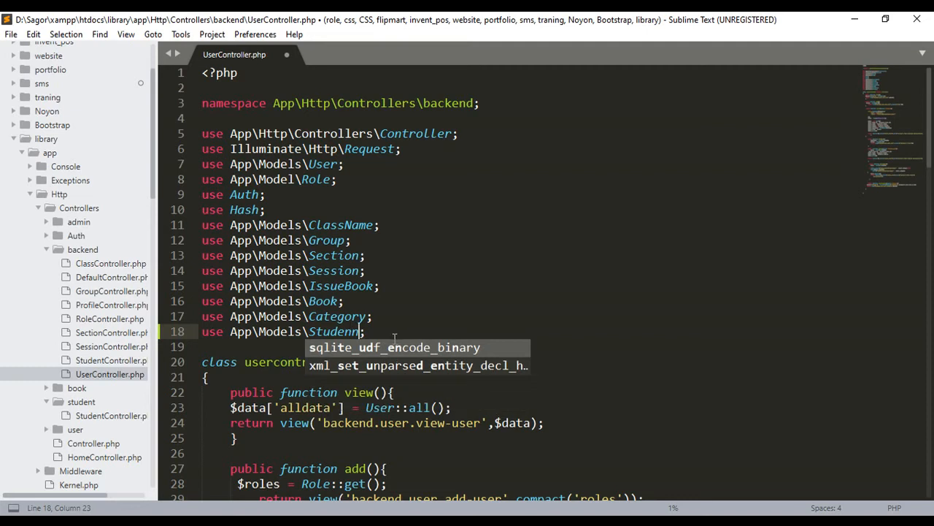
pyautogui.press('BackSpace')
pyautogui.write('t')
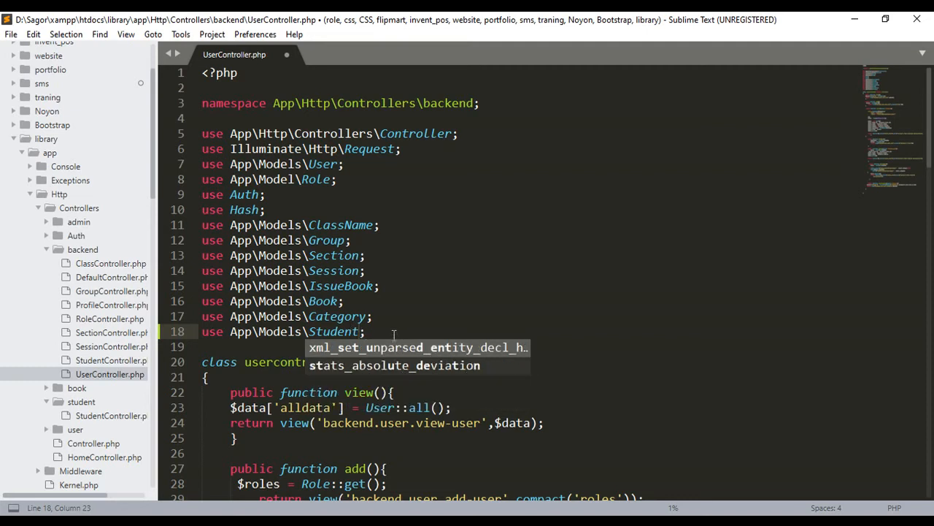
pyautogui.hotkey('ctrl', 's')
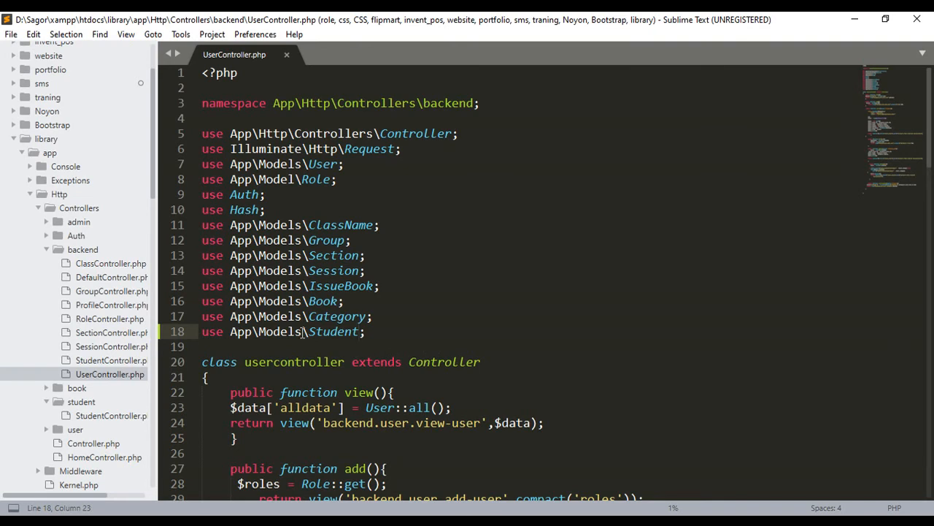
# - Remove the use App\Models\Student; import from UserController.php and save the file
pyautogui.moveTo(369, 333); pyautogui.dragTo(204, 336)
pyautogui.press('BackSpace')
pyautogui.hotkey('ctrl', 's')
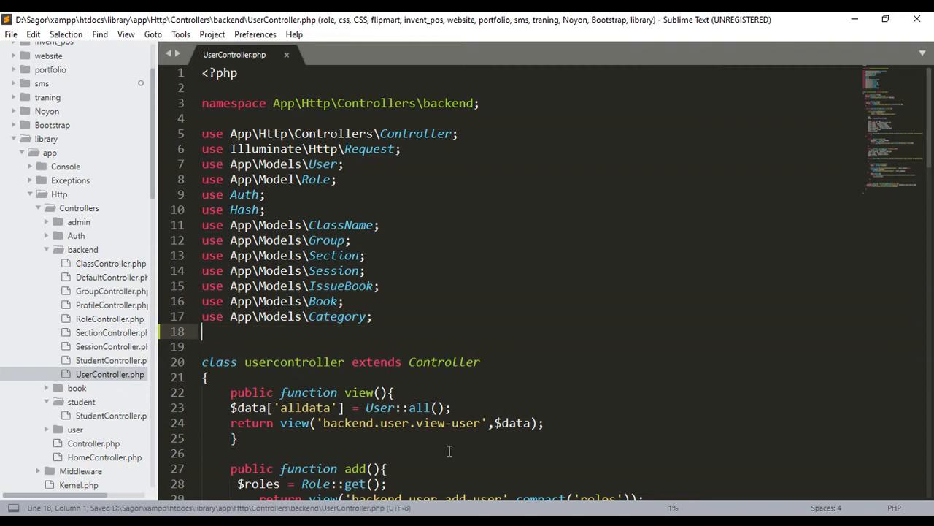
# - Switch back to the browser and set the newly registered student's status to 1 in the users table
pyautogui.hotkey('alt', 'Tab')
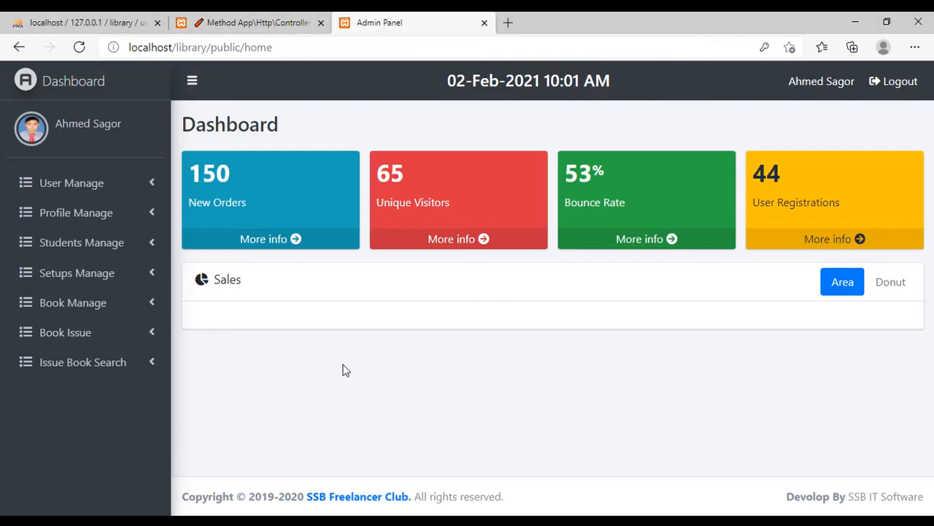
pyautogui.hotkey('ctrl', 'shift', 'Tab')
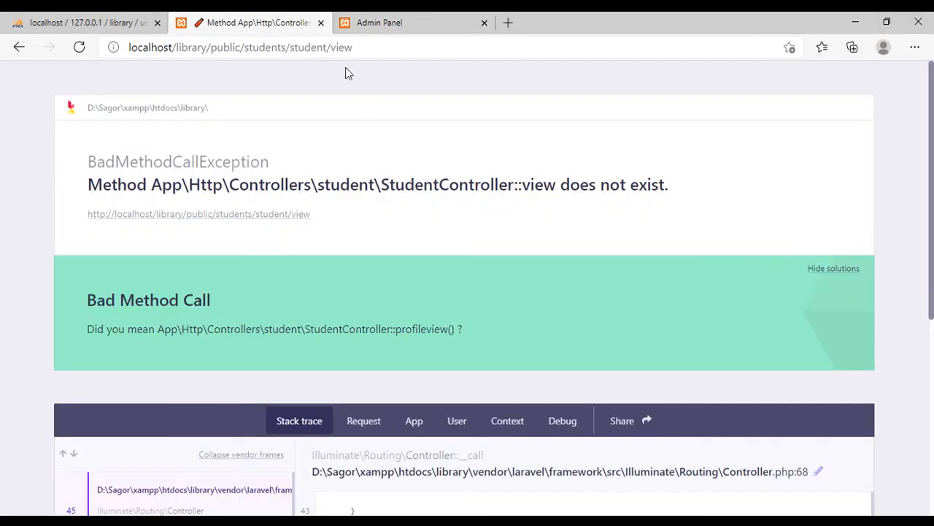
pyautogui.click(103, 26)
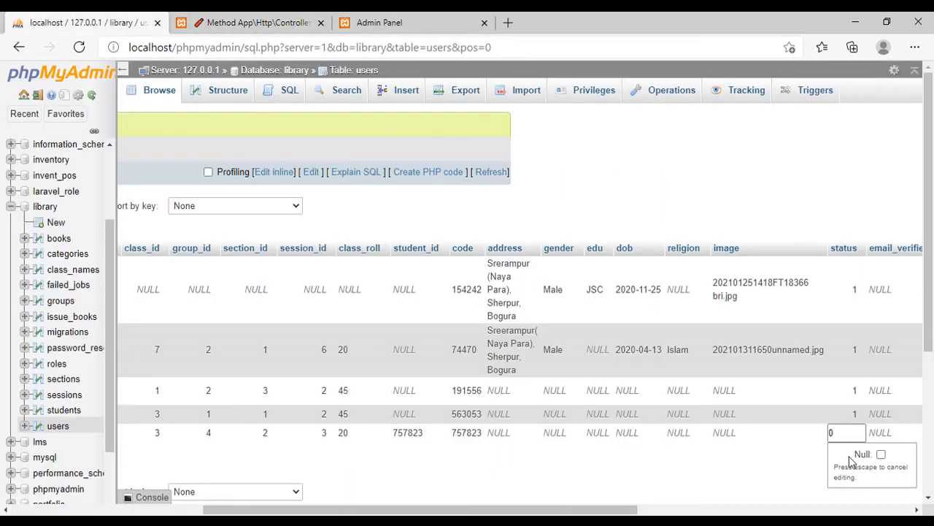
pyautogui.write('1')
pyautogui.press('Return')
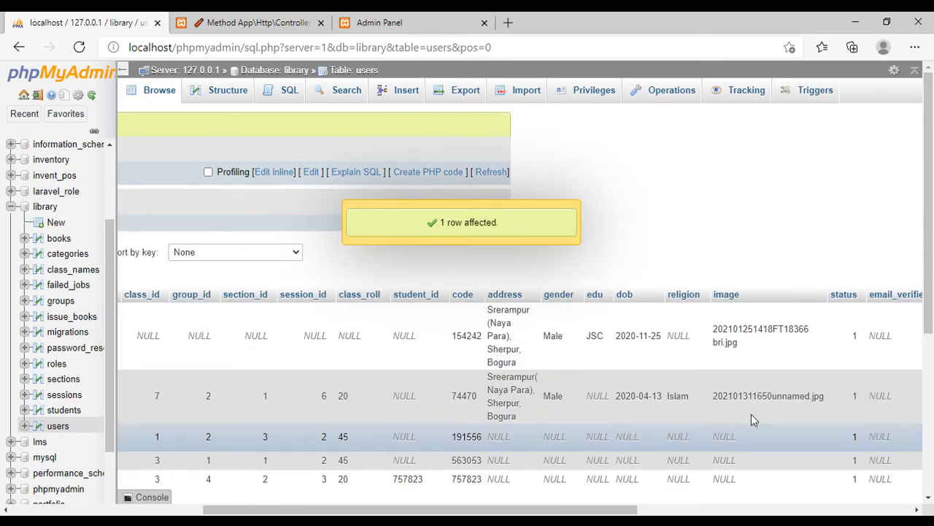
# - Return to the Issue Book page, reload it, and check the Student Name choices for the activated student
pyautogui.click(367, 24)
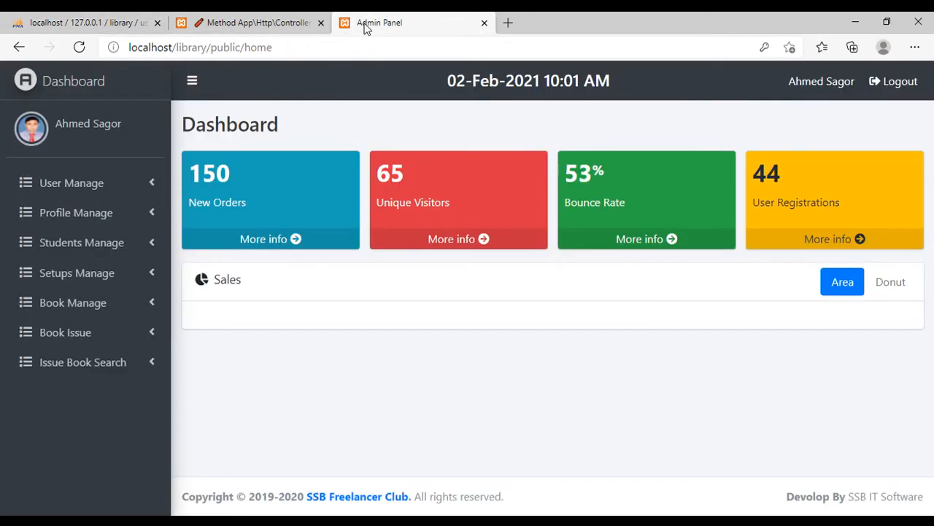
pyautogui.click(19, 46)
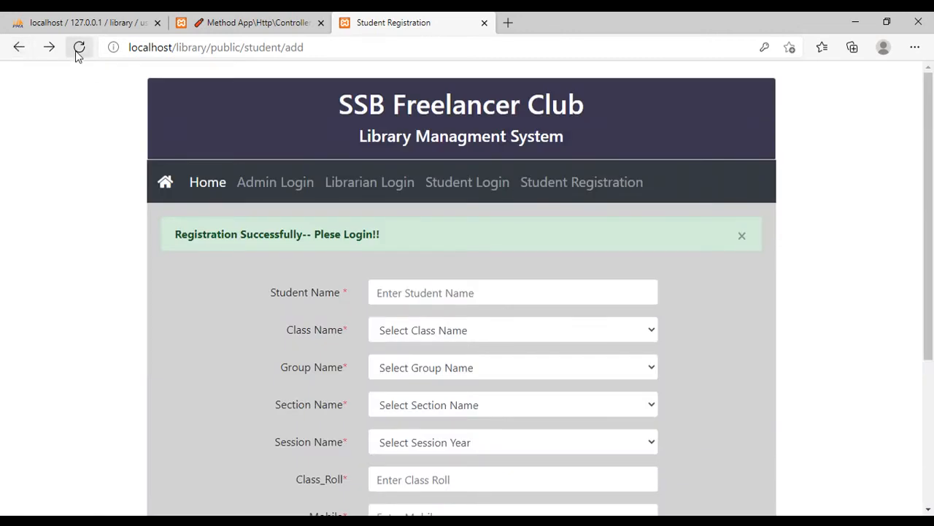
pyautogui.click(219, 23)
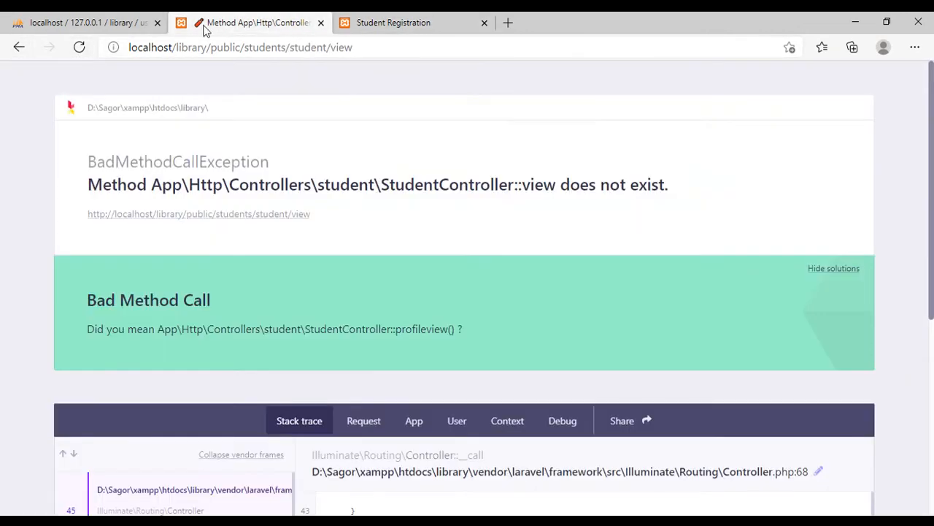
pyautogui.click(20, 48)
pyautogui.click(79, 46)
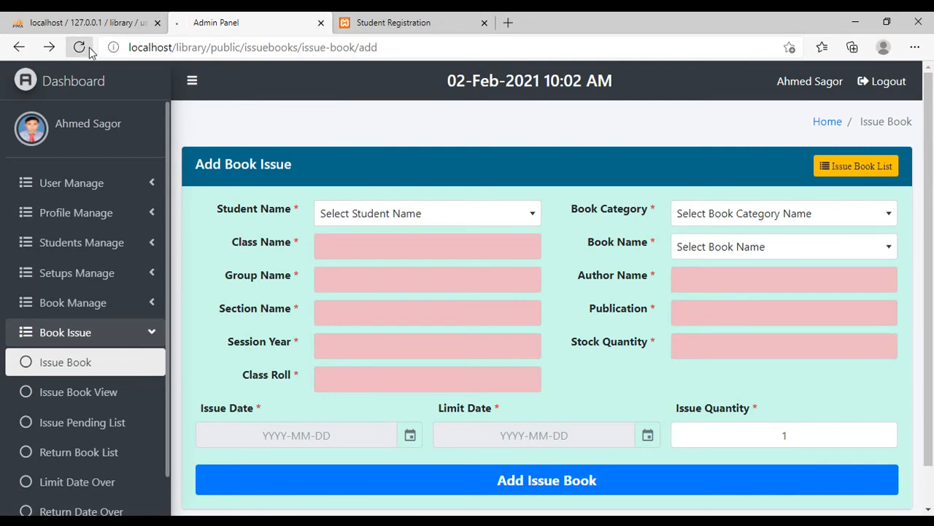
pyautogui.click(399, 215)
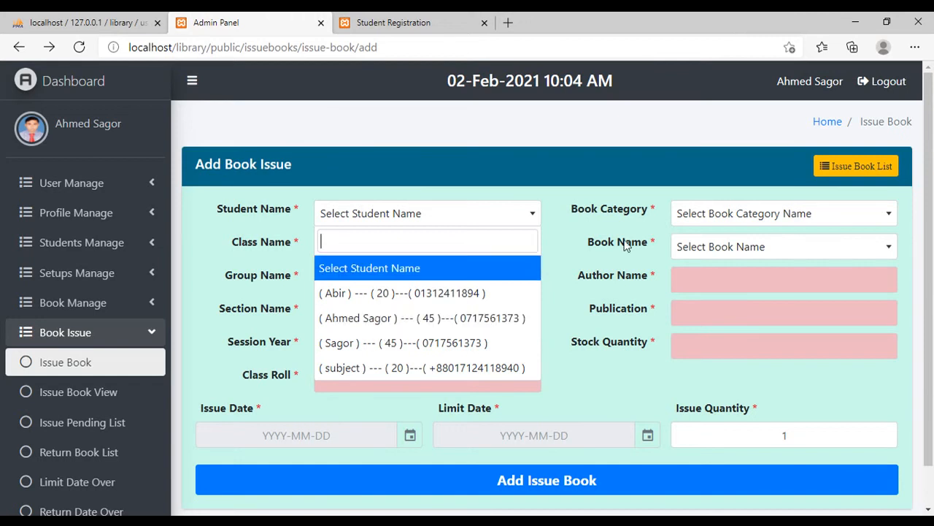
# - Set Book Category to Drama and look through the Book Name choices without picking a book
pyautogui.click(729, 218)
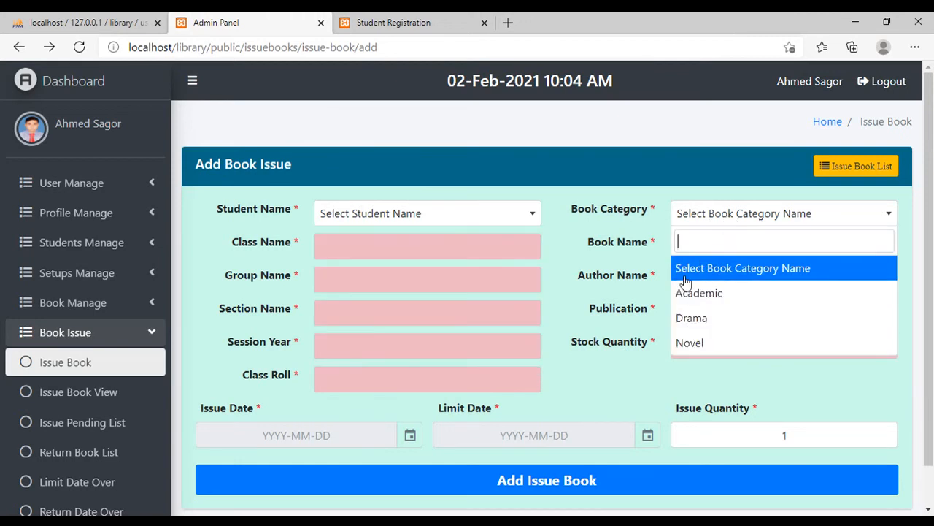
pyautogui.click(702, 318)
pyautogui.click(740, 245)
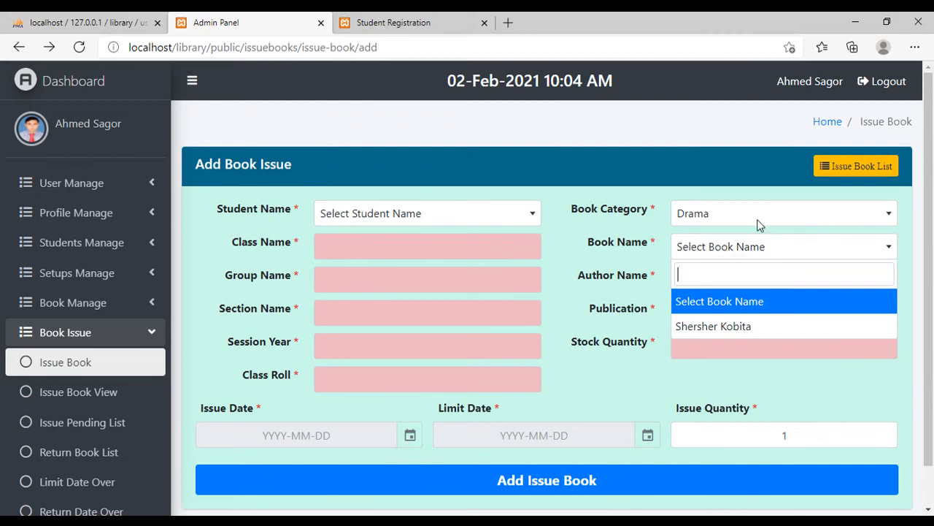
pyautogui.click(634, 382)
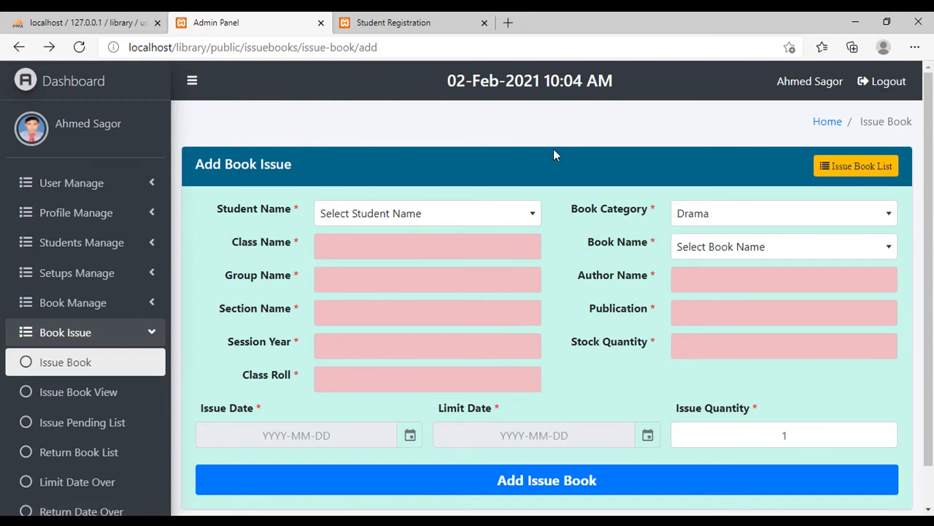
# - Return to phpMyAdmin and collapse the library database's table list
pyautogui.click(113, 29)
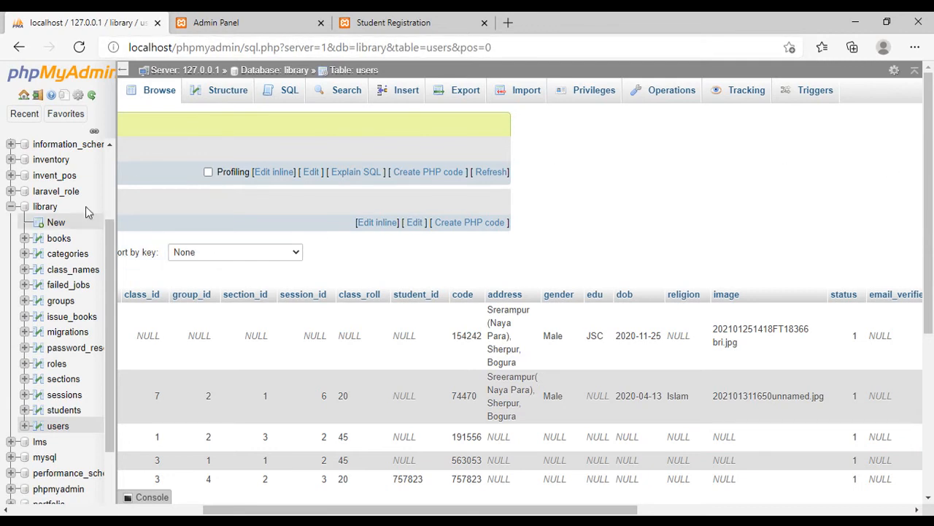
pyautogui.click(10, 206)
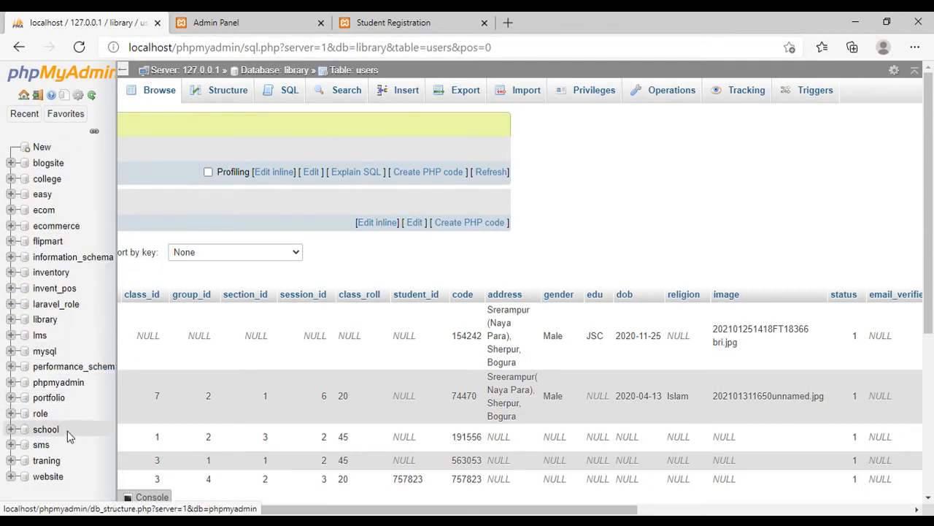
# - Open the school database and start a new table named session with 2 columns
pyautogui.click(44, 429)
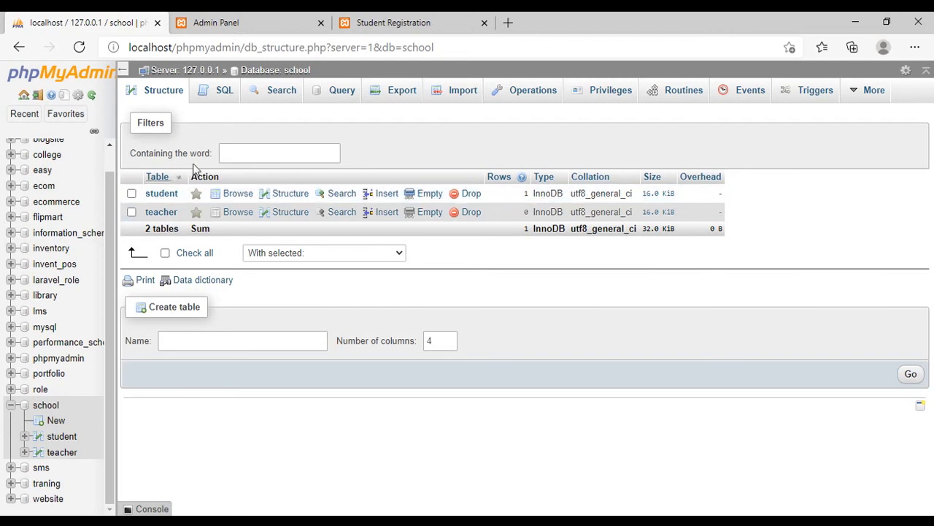
pyautogui.click(189, 337)
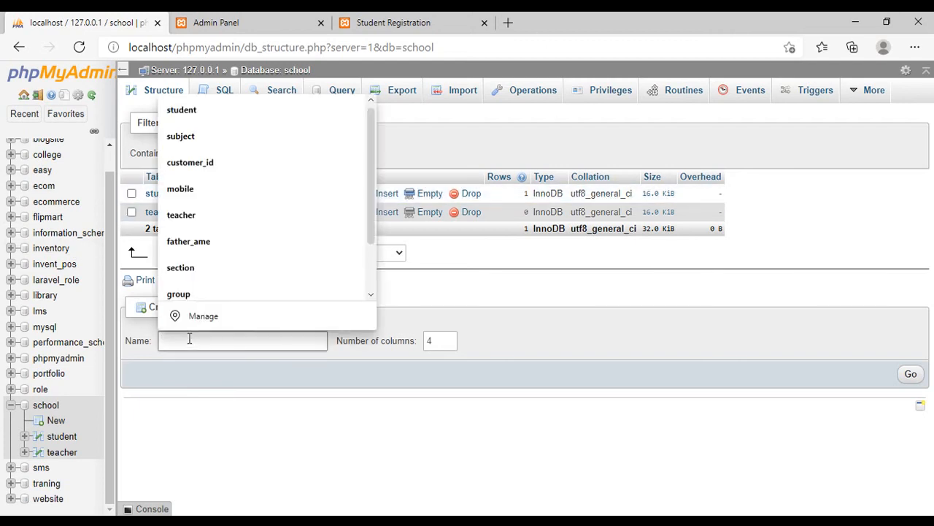
pyautogui.write('sessio')
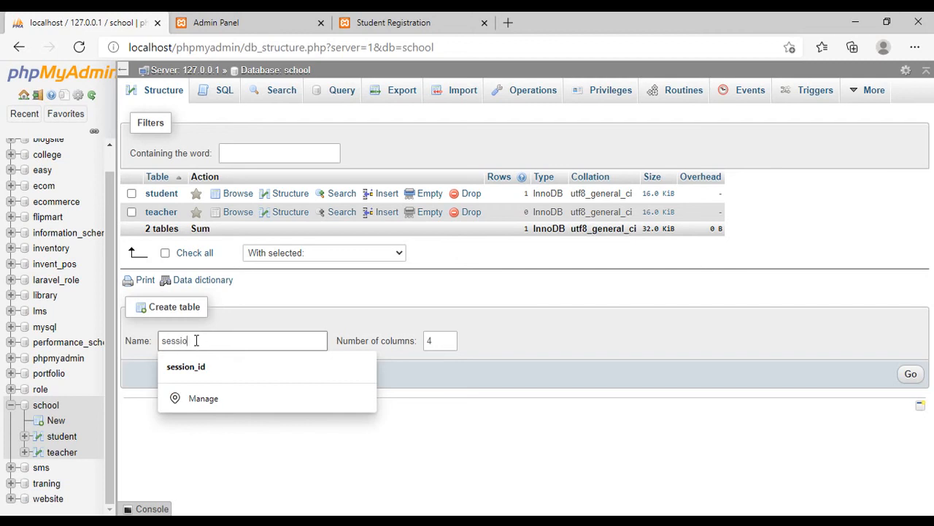
pyautogui.write('n')
pyautogui.click(450, 344)
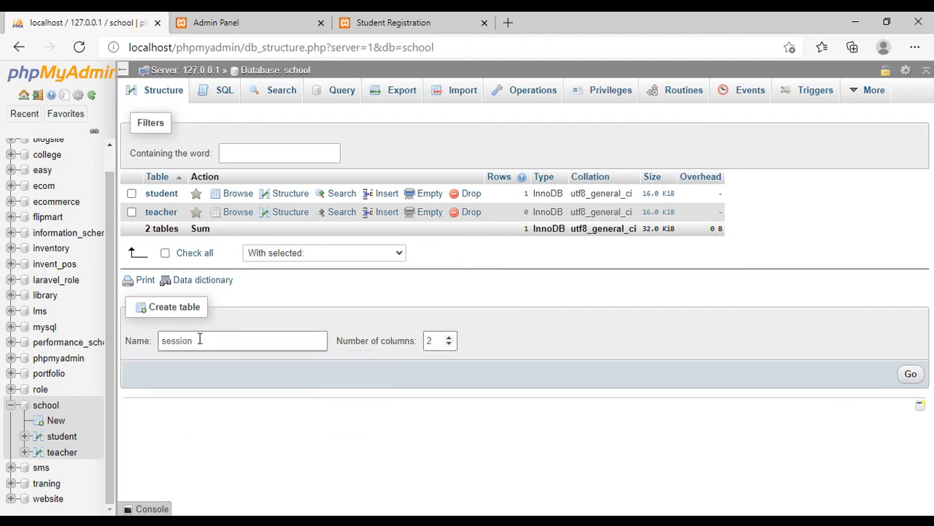
pyautogui.click(911, 374)
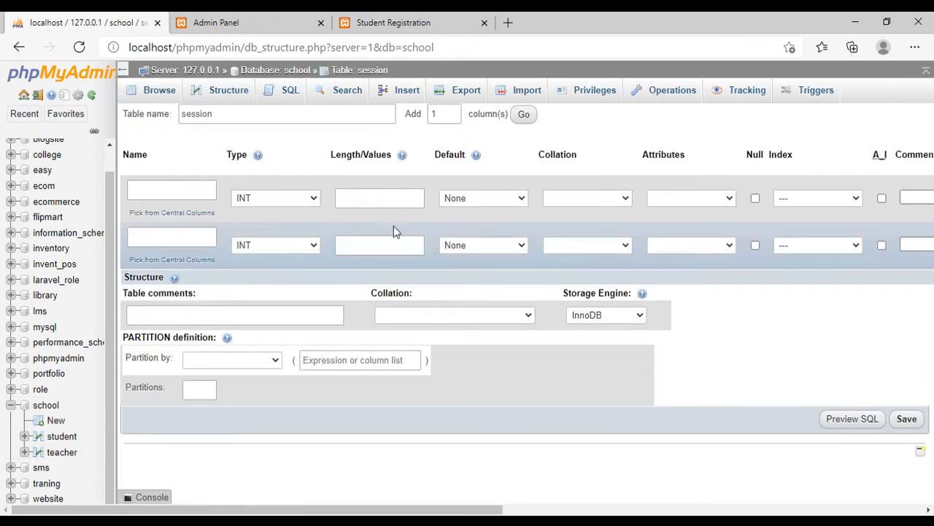
# - Name the first column id and make it an auto-incrementing primary key
pyautogui.click(192, 191)
pyautogui.click(192, 191)
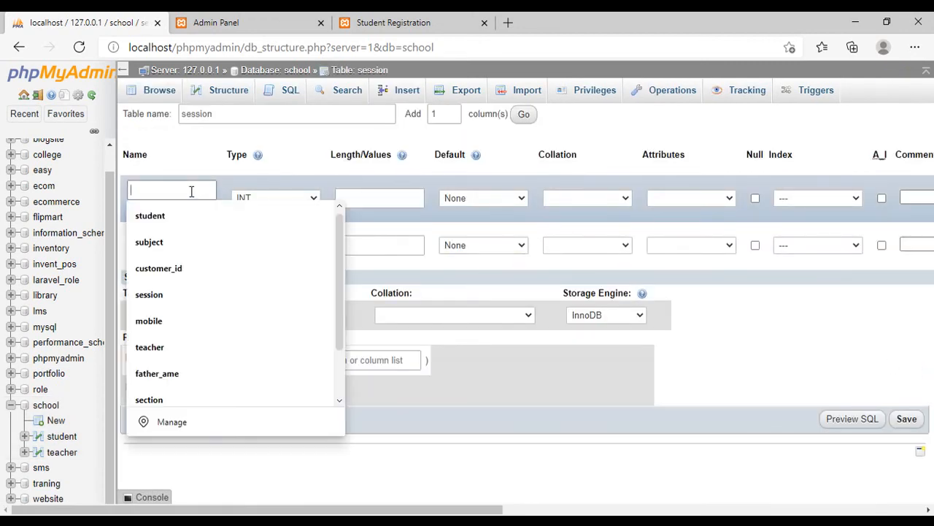
pyautogui.write('id')
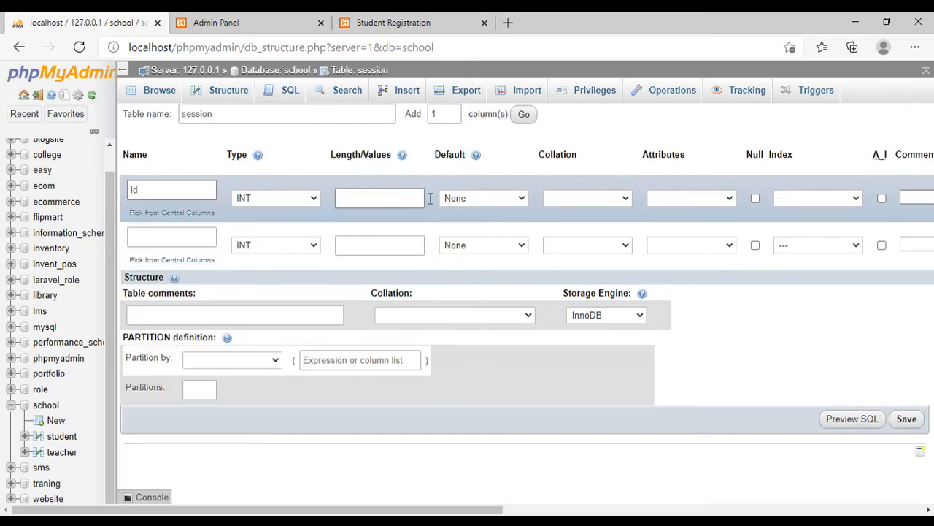
pyautogui.click(881, 198)
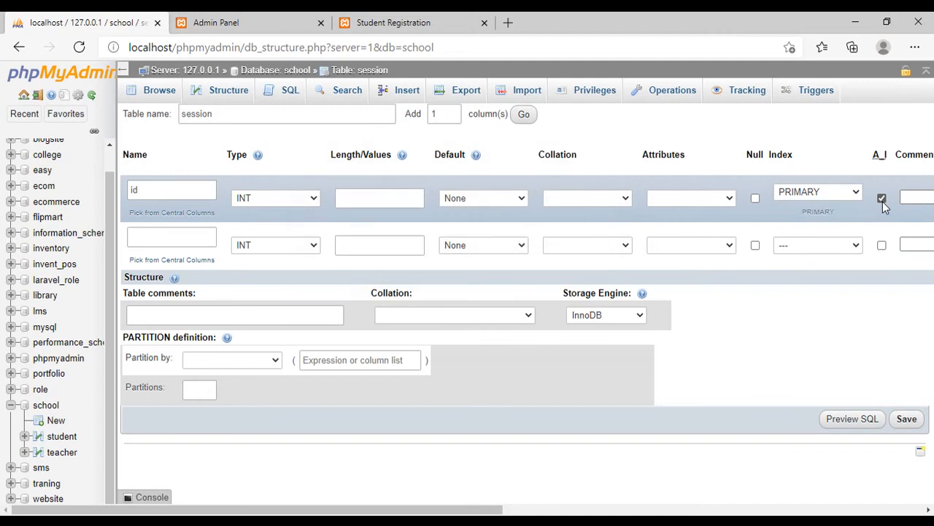
# - Name the second column session_year
pyautogui.click(165, 239)
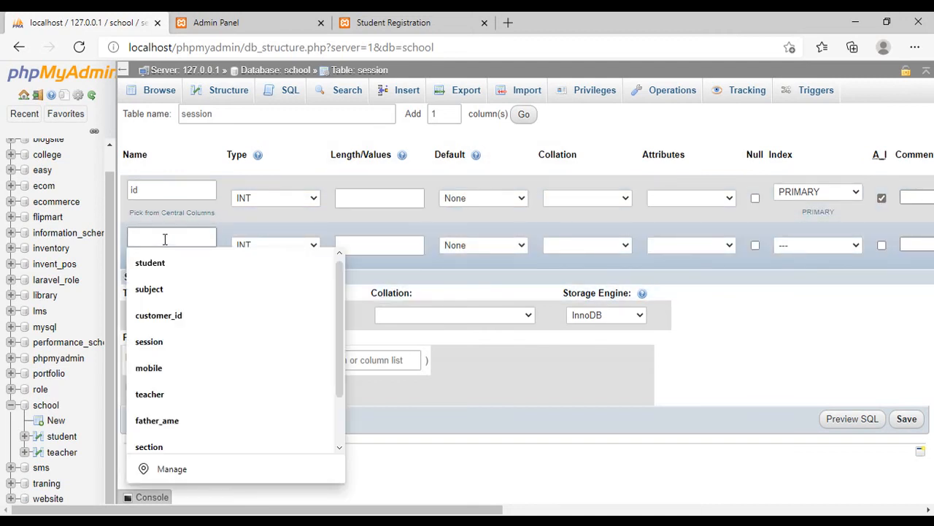
pyautogui.write('see')
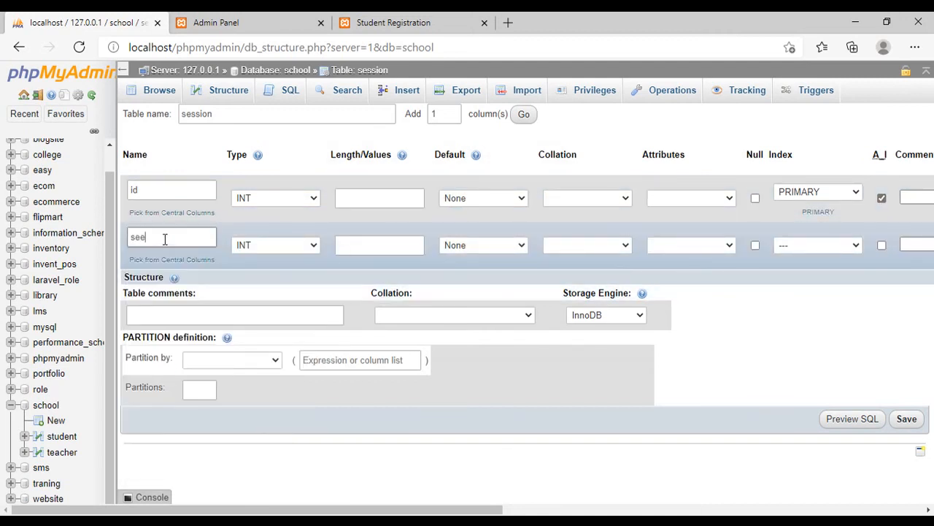
pyautogui.press('BackSpace')
pyautogui.write('s')
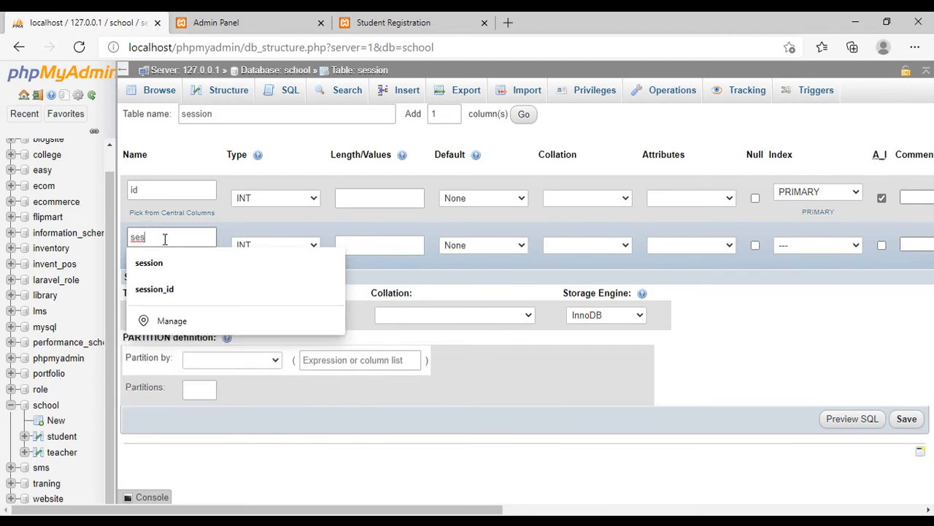
pyautogui.write('sion_year')
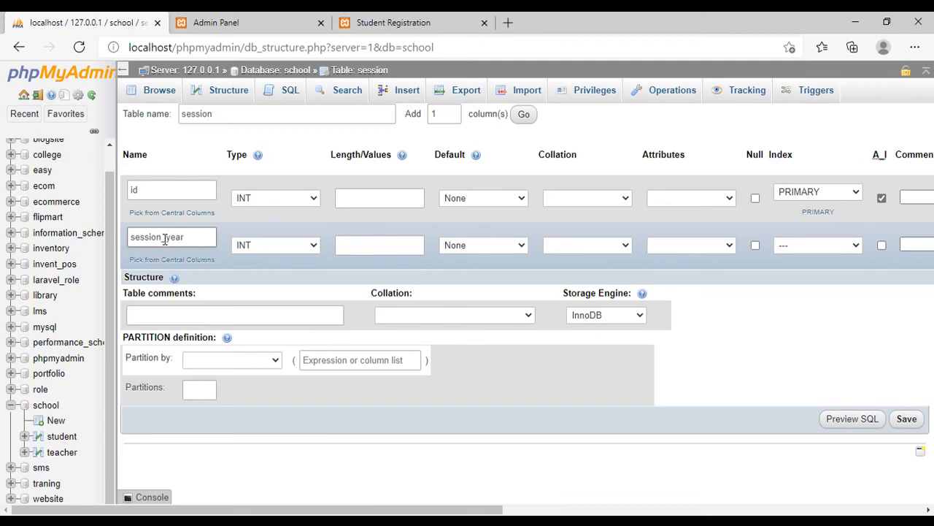
# - Make session_year a VARCHAR of length 100 that allows NULL, and save the session table
pyautogui.click(282, 249)
pyautogui.click(277, 270)
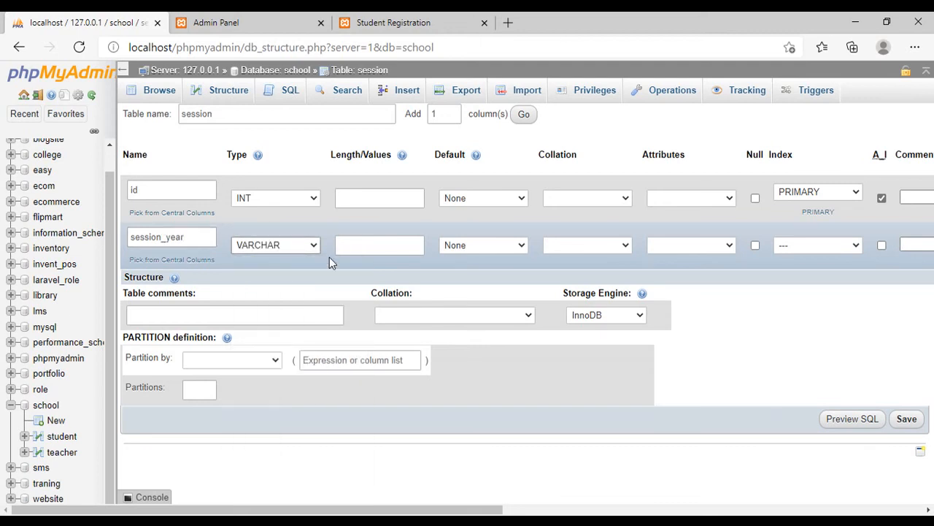
pyautogui.click(372, 247)
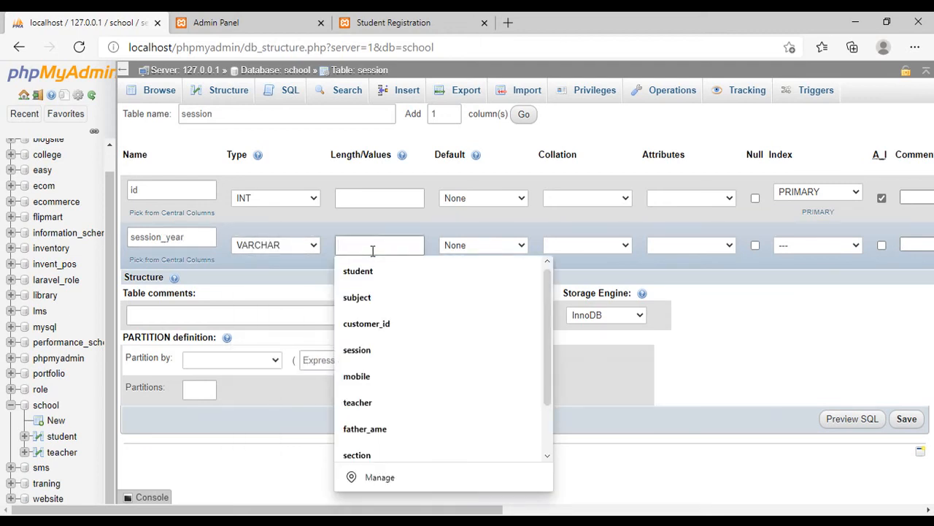
pyautogui.write('100')
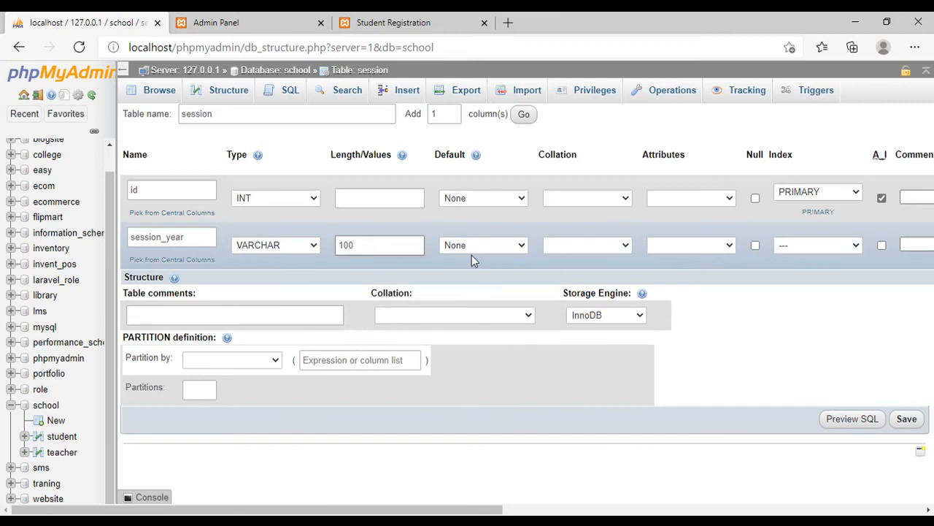
pyautogui.click(755, 246)
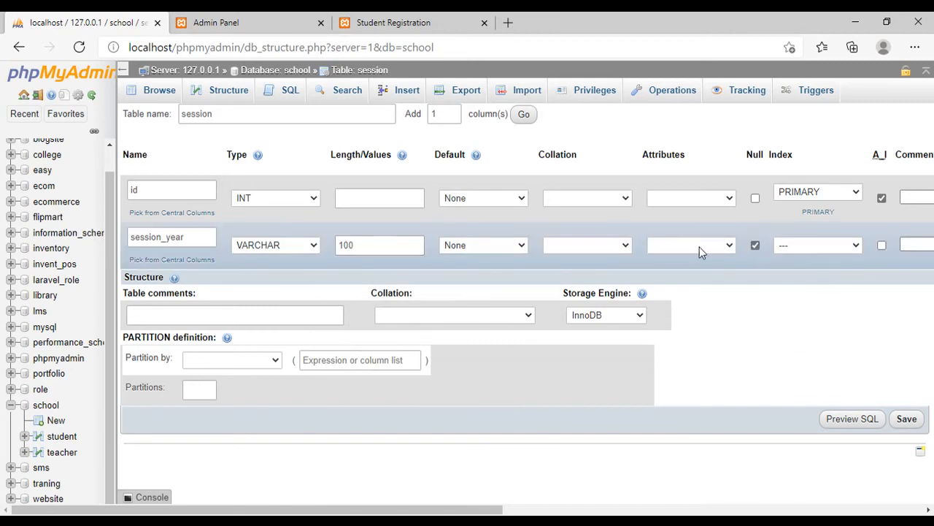
pyautogui.click(906, 419)
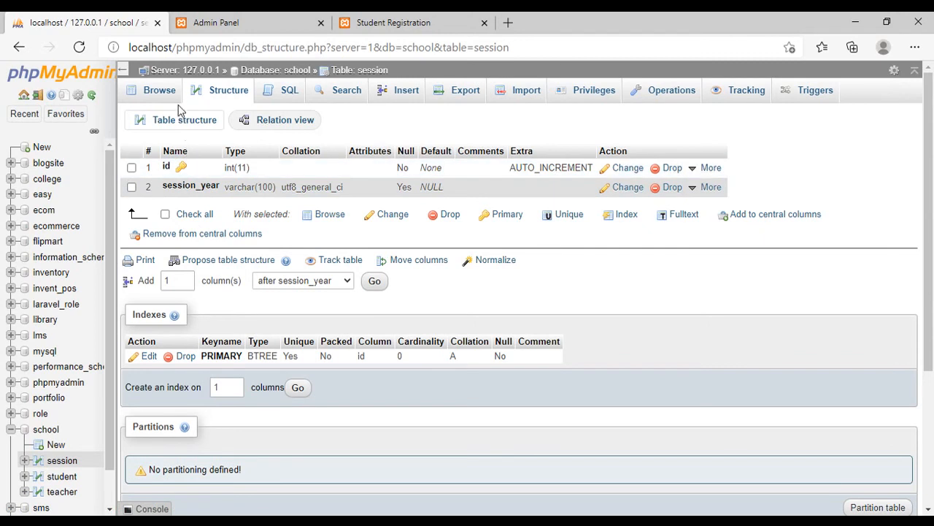
# - Browse the session table's rows, and return to the school database's table overview
pyautogui.click(159, 91)
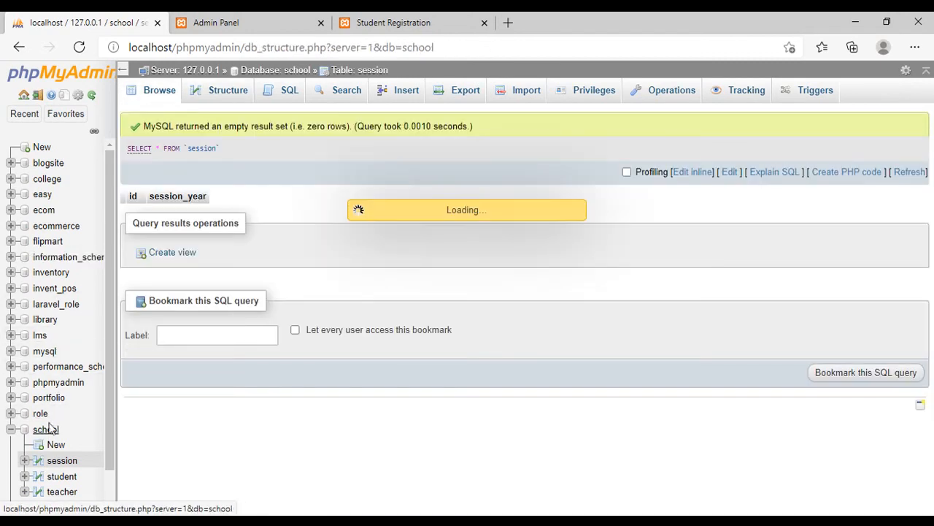
pyautogui.click(40, 433)
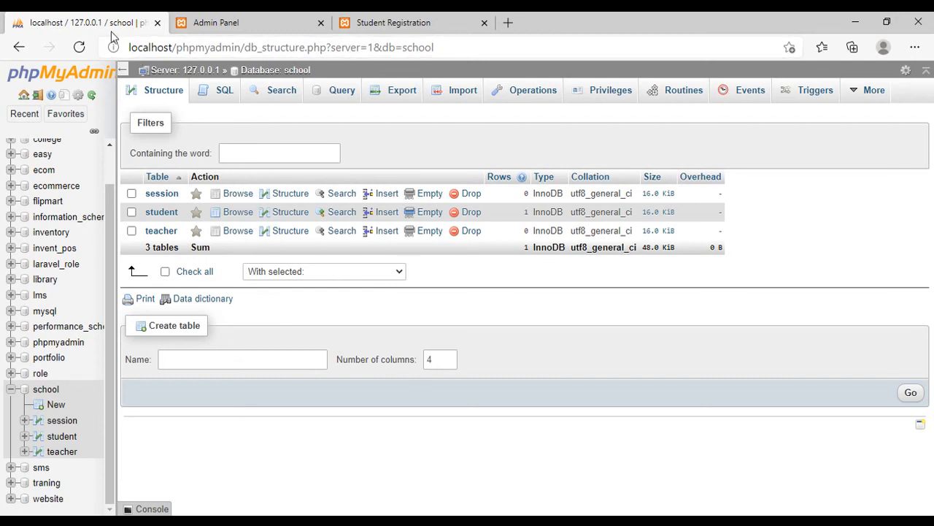
# - Search the web for composer in a new browser tab and open the getcomposer.org site
pyautogui.click(509, 24)
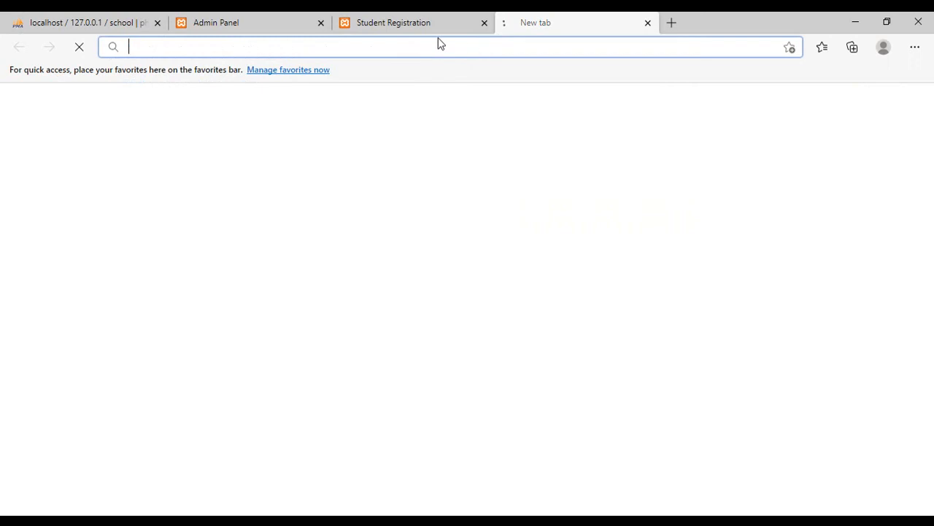
pyautogui.write('co')
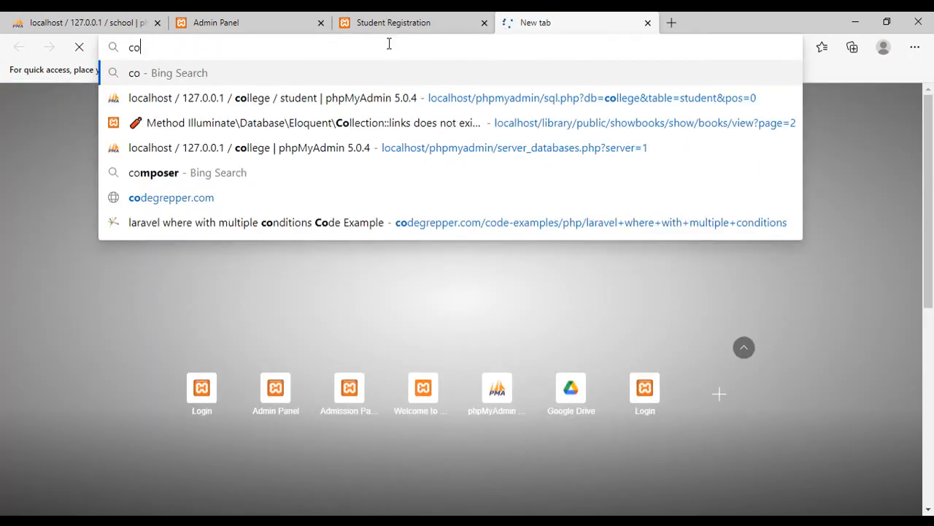
pyautogui.write('mpo')
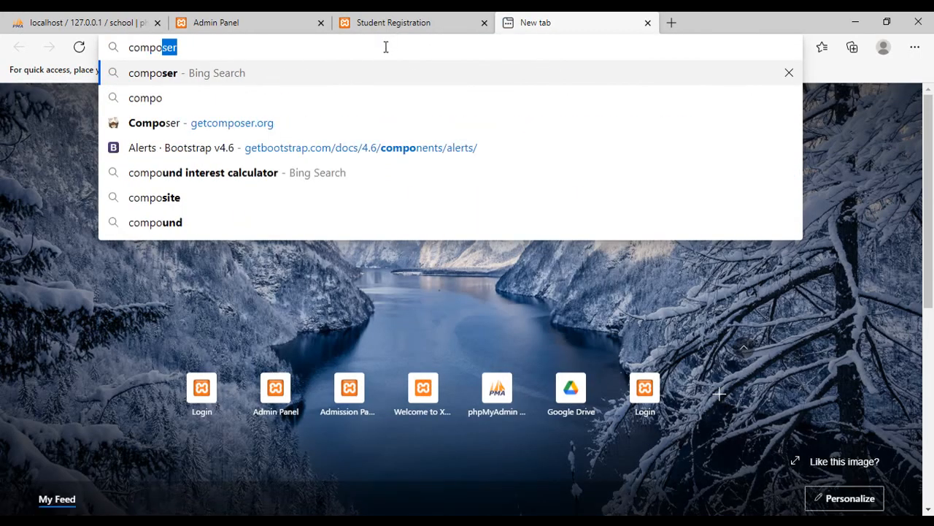
pyautogui.press('Return')
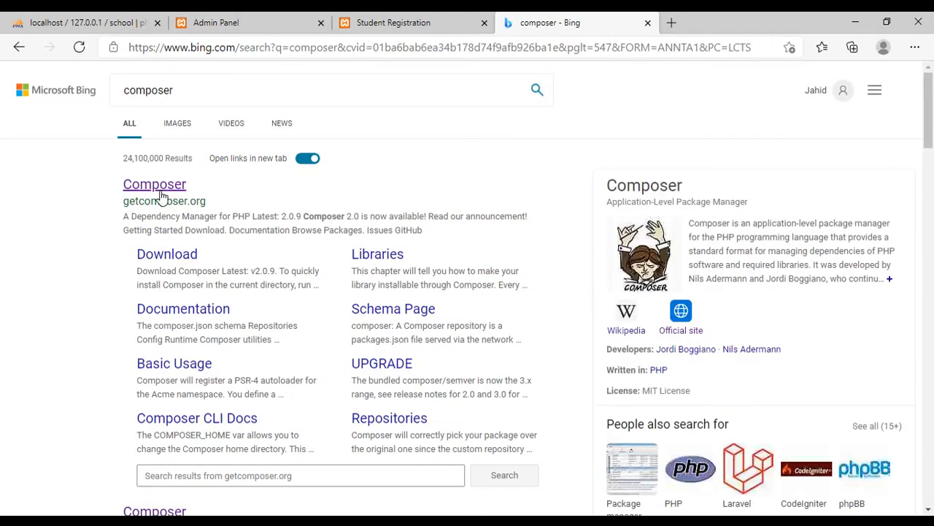
pyautogui.click(180, 187)
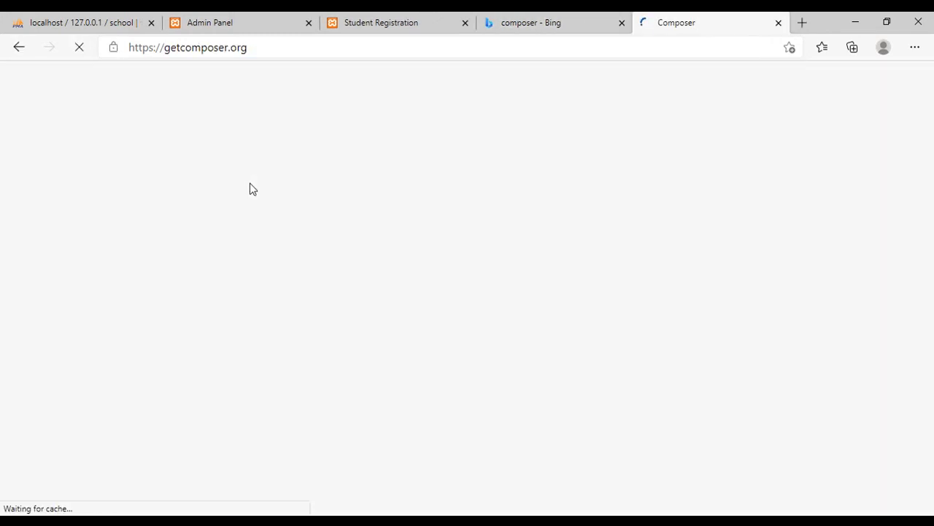
# - Go to Composer's download page and download the Windows installer Composer-Setup.exe
pyautogui.scroll(-2, 515, 265)
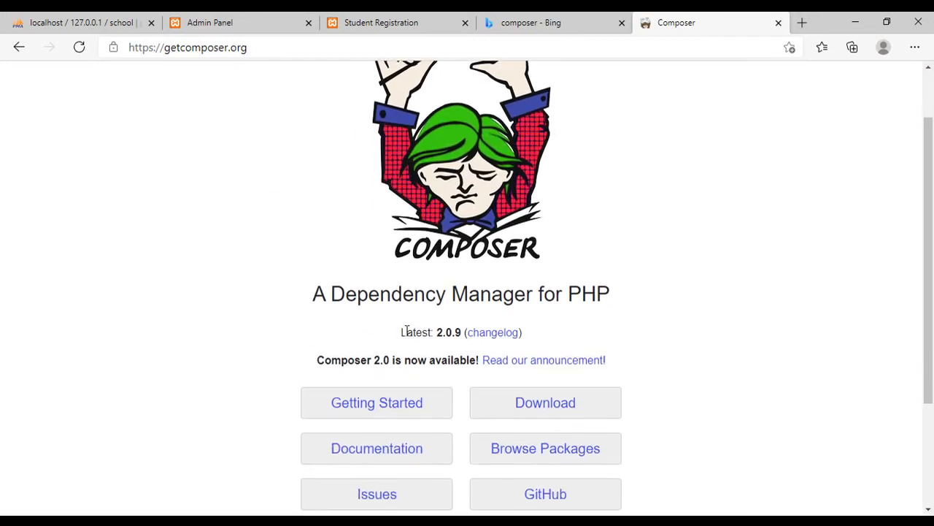
pyautogui.scroll(-2, 407, 328)
pyautogui.click(545, 343)
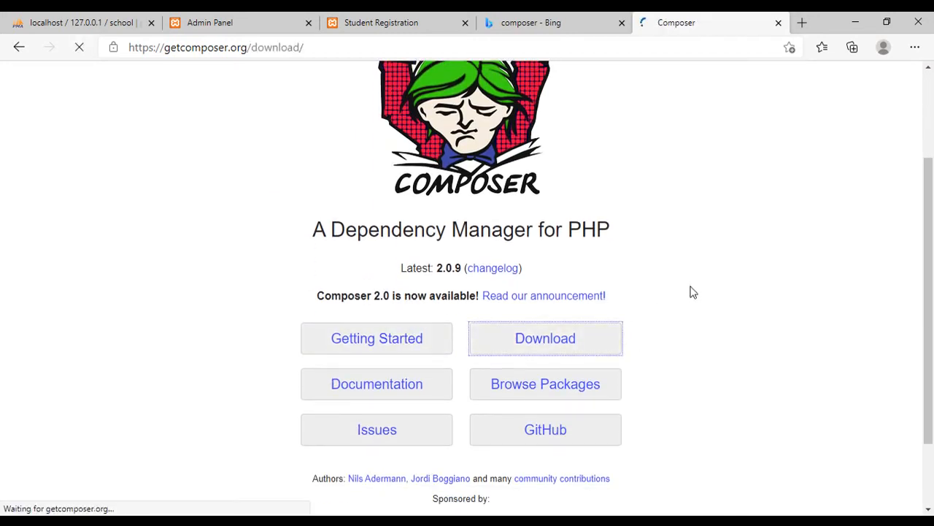
pyautogui.scroll(-2, 657, 287)
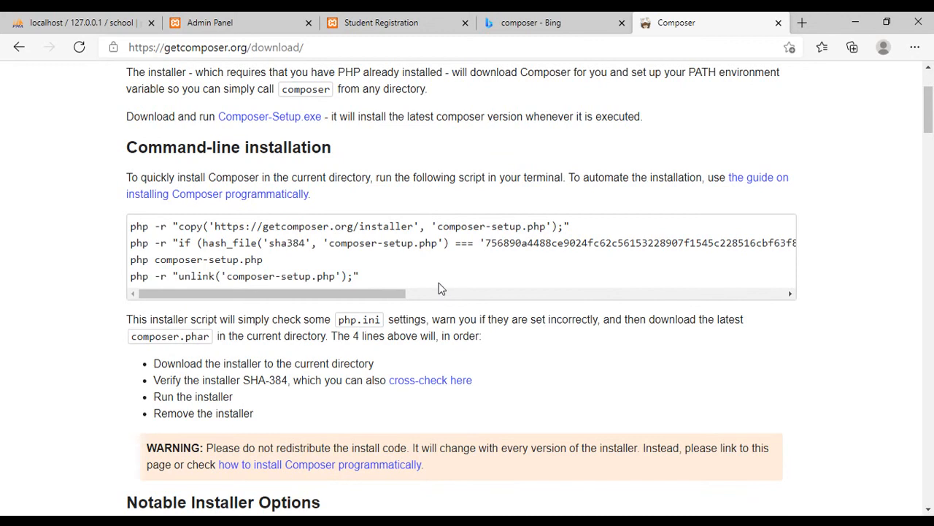
pyautogui.scroll(4, 438, 282)
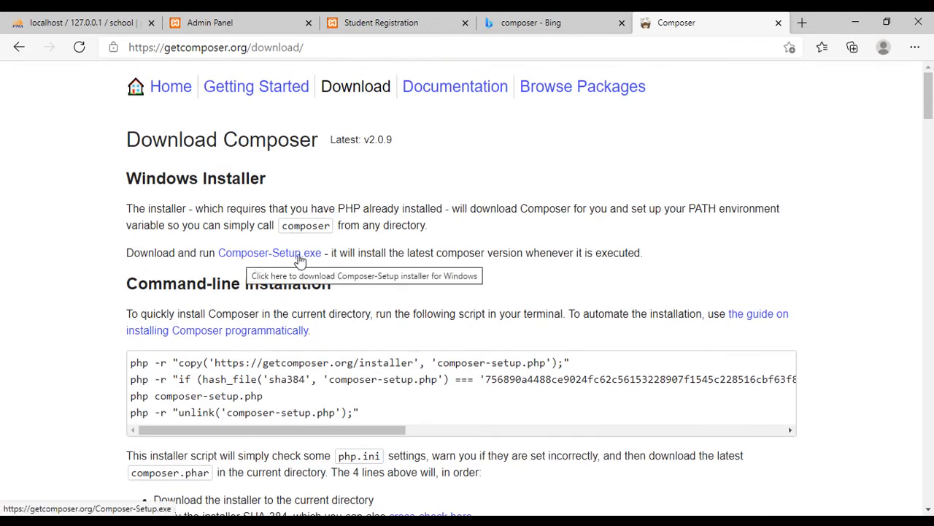
pyautogui.click(300, 260)
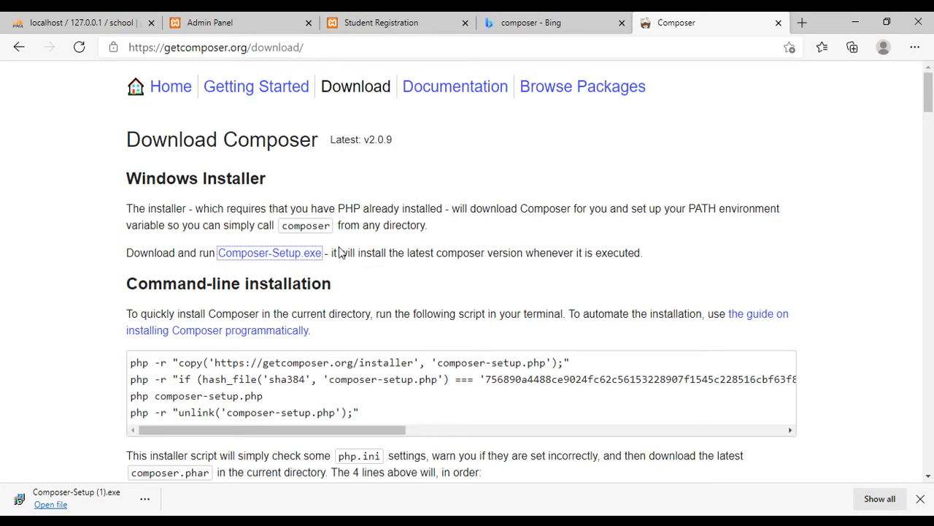
pyautogui.scroll(-1, 233, 256)
pyautogui.scroll(1, 233, 256)
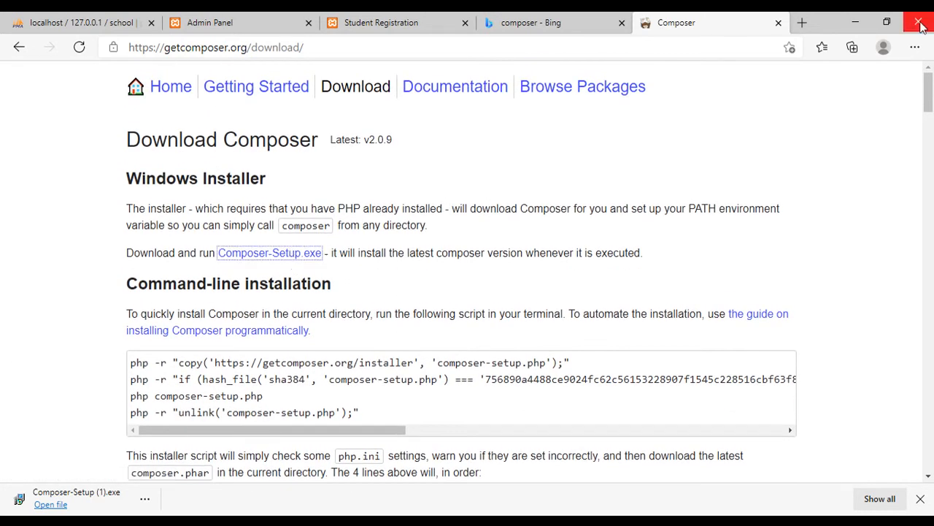
# - Search the web for "no js" in another new tab and open the official Node.js site
pyautogui.click(803, 23)
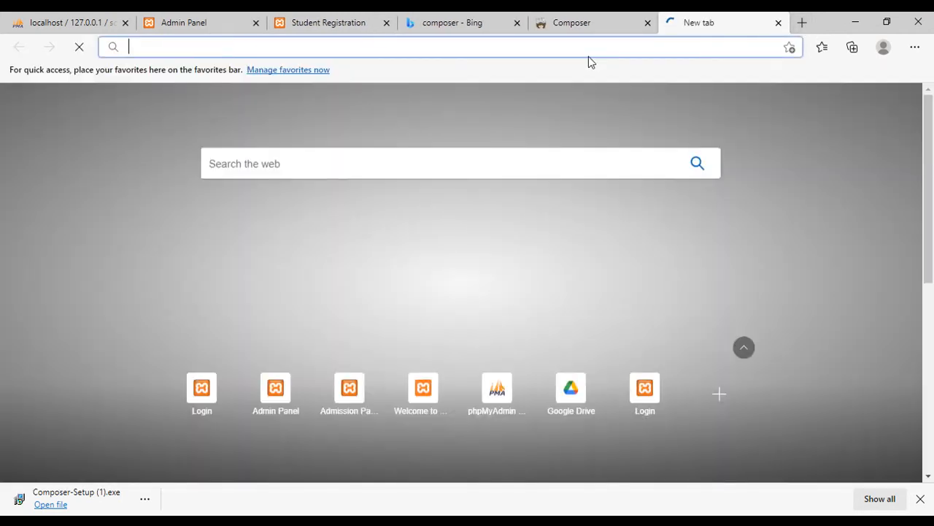
pyautogui.write('no')
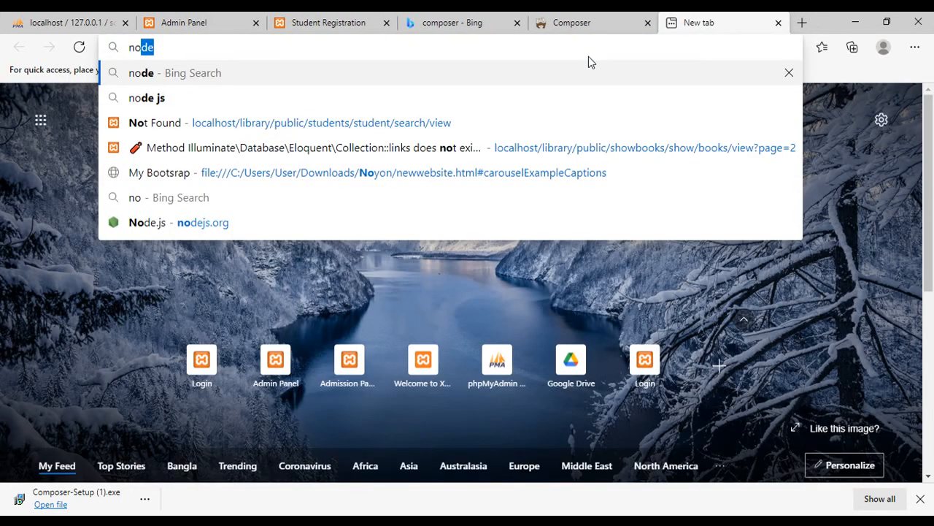
pyautogui.write(' j')
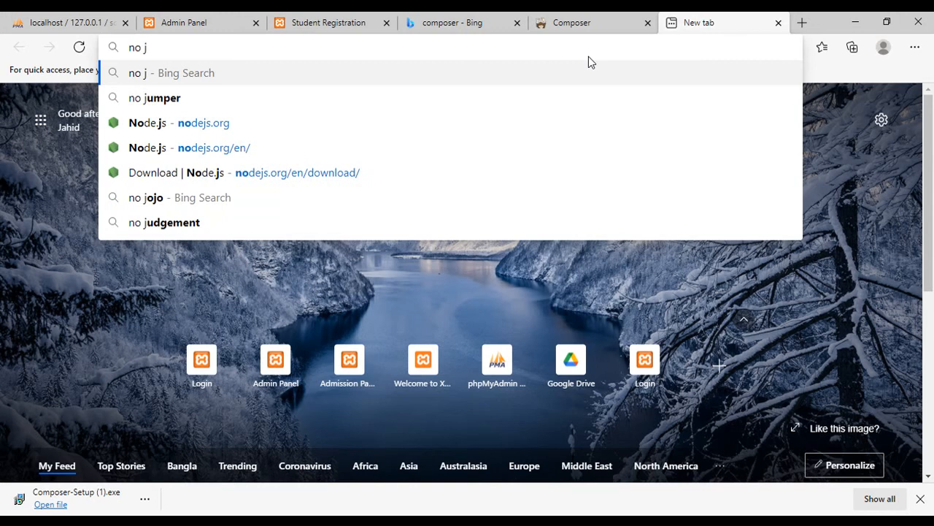
pyautogui.write('s')
pyautogui.press('Return')
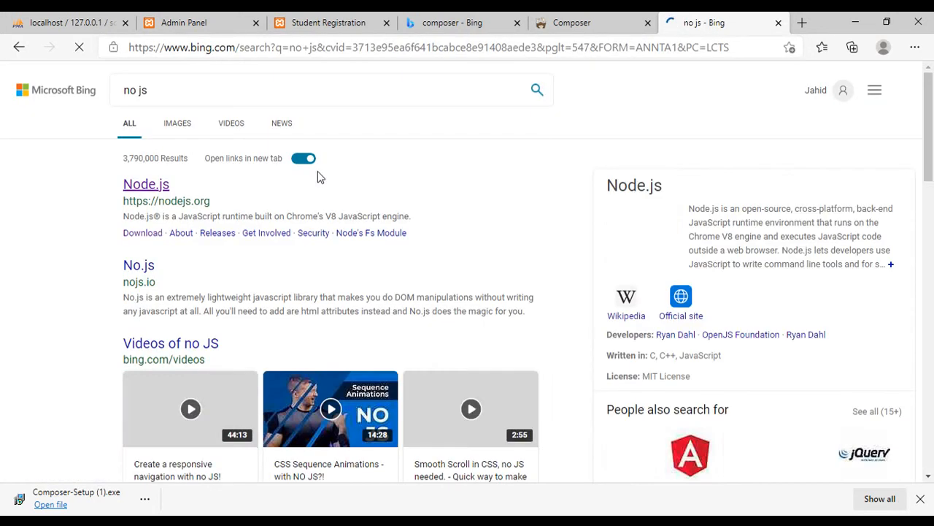
pyautogui.click(137, 187)
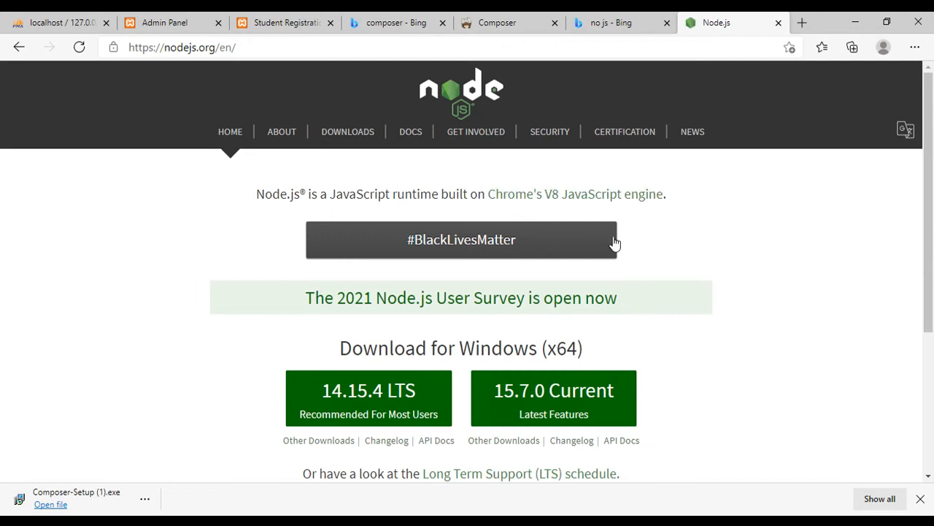
pyautogui.scroll(-2, 725, 292)
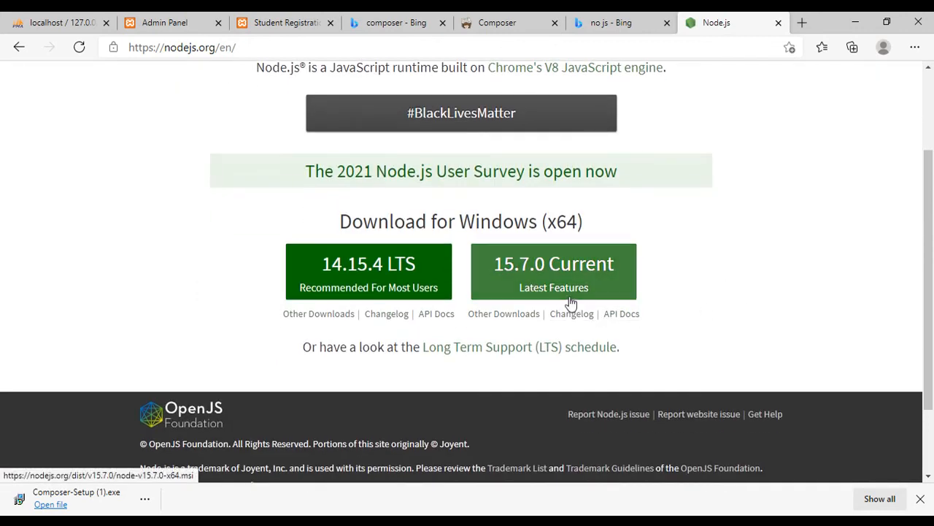
pyautogui.click(578, 182)
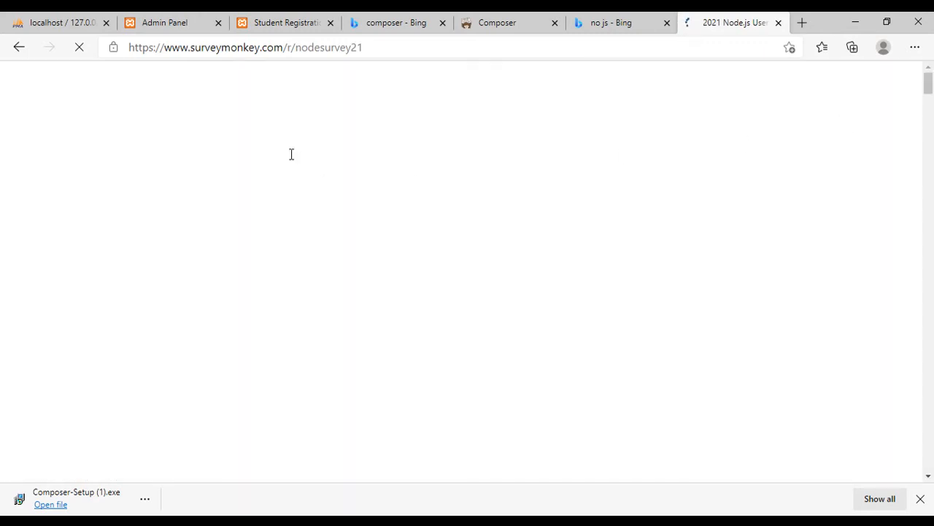
pyautogui.click(25, 51)
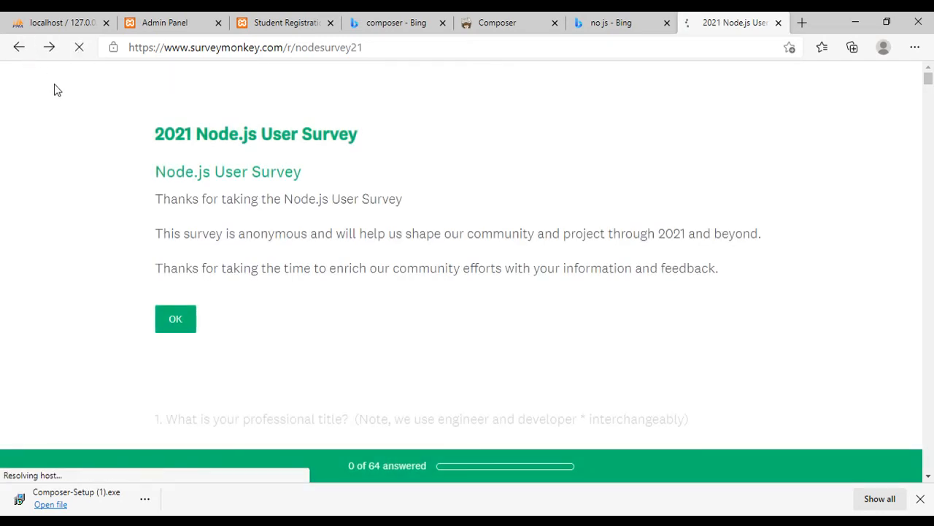
pyautogui.click(22, 49)
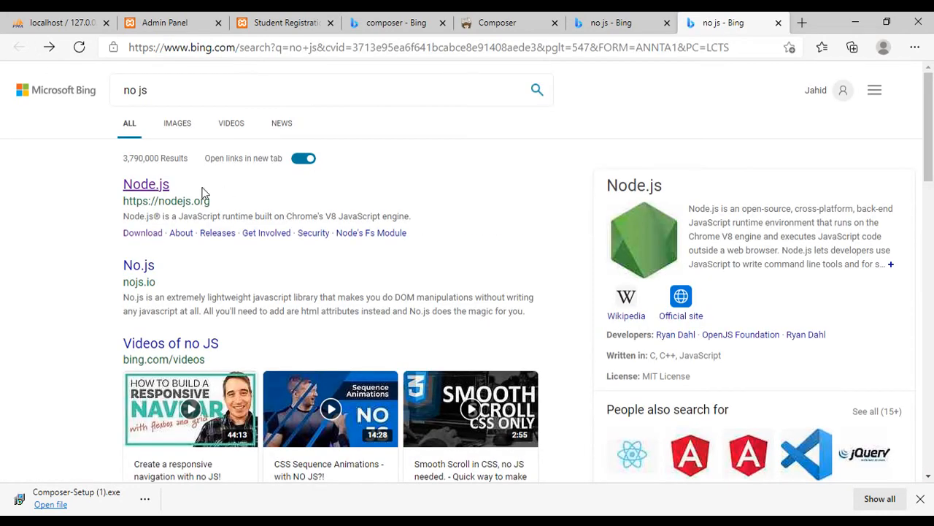
# - Reopen the Node.js site from the search results, view the other downloads for the 15.7.0 Current release, and close that page
pyautogui.click(143, 185)
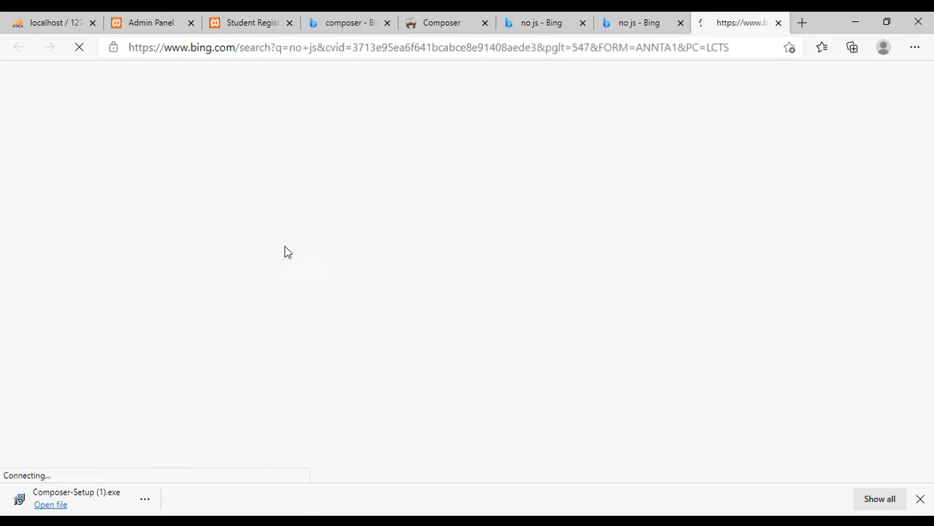
pyautogui.scroll(-1, 731, 373)
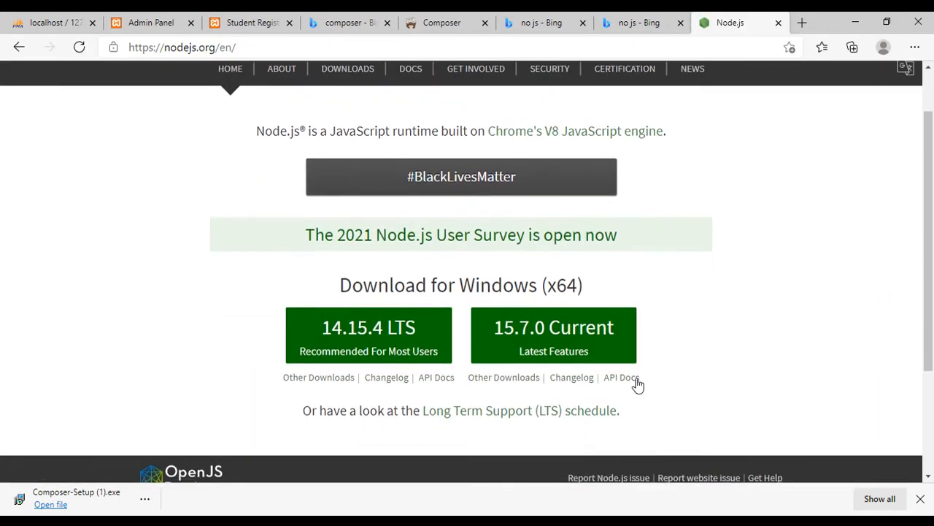
pyautogui.click(514, 379)
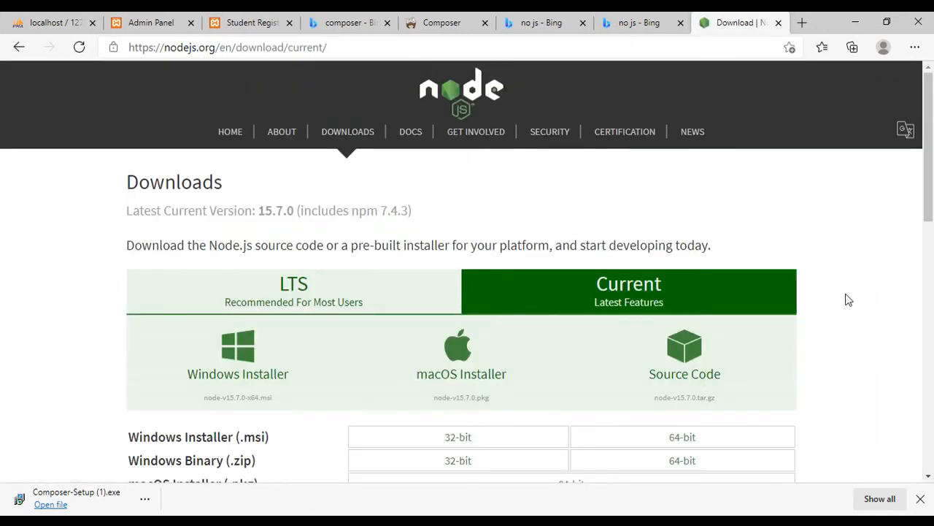
pyautogui.scroll(-2, 846, 300)
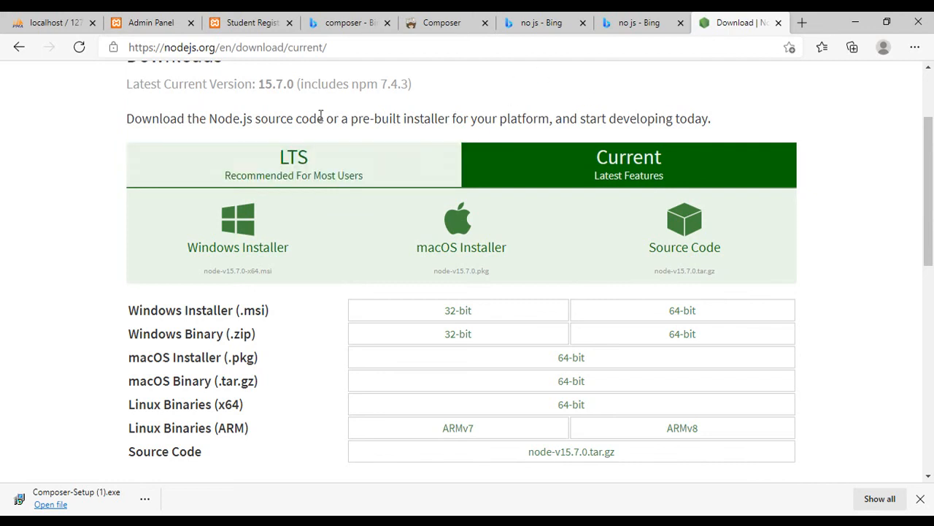
pyautogui.click(777, 23)
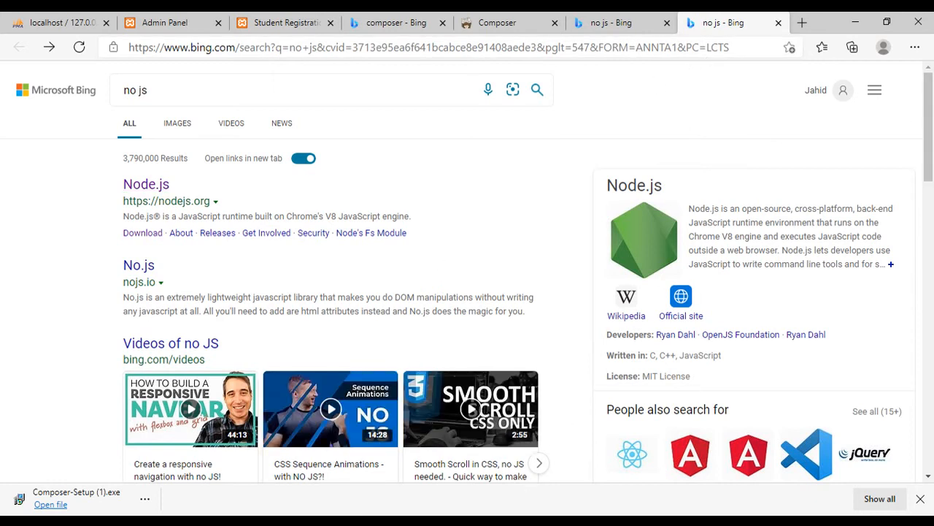
# - Switch to Sublime Text, look through the library project's app and Controllers folders, and collapse the library folder again
pyautogui.click(543, 521)
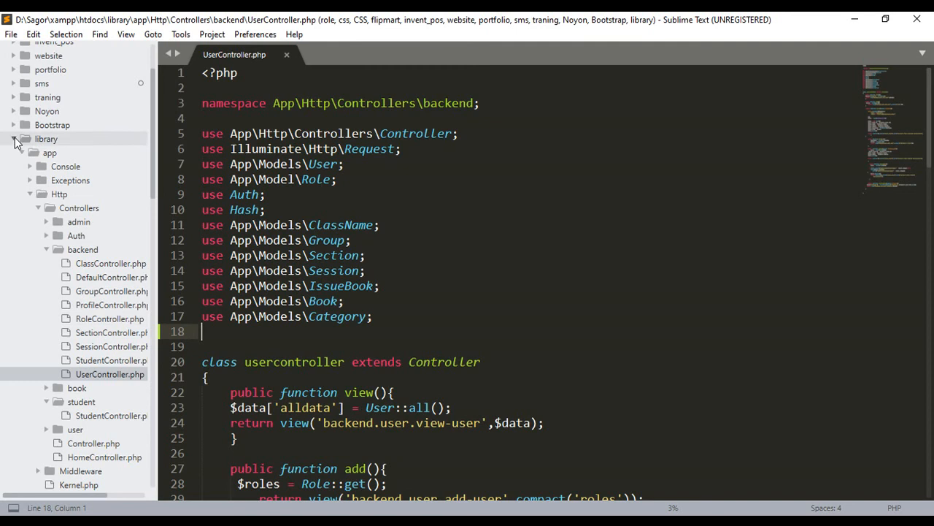
pyautogui.click(14, 139)
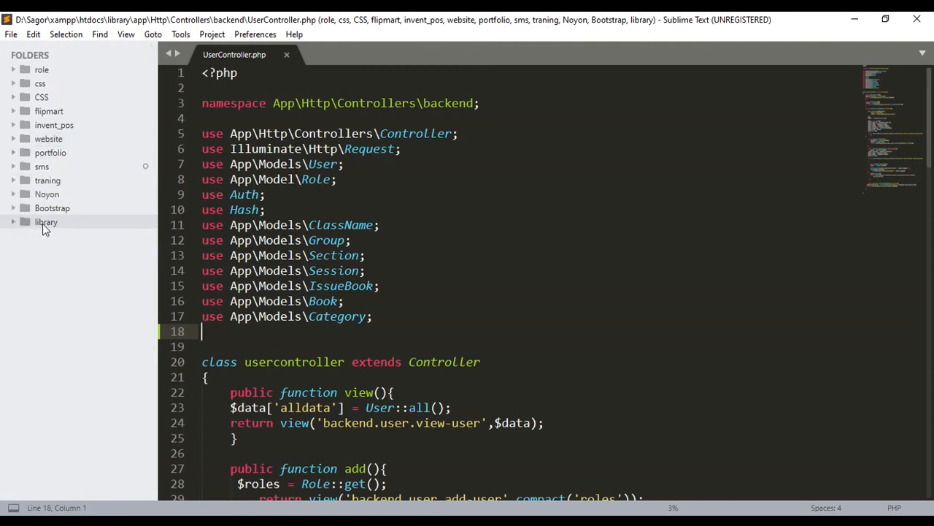
pyautogui.click(14, 222)
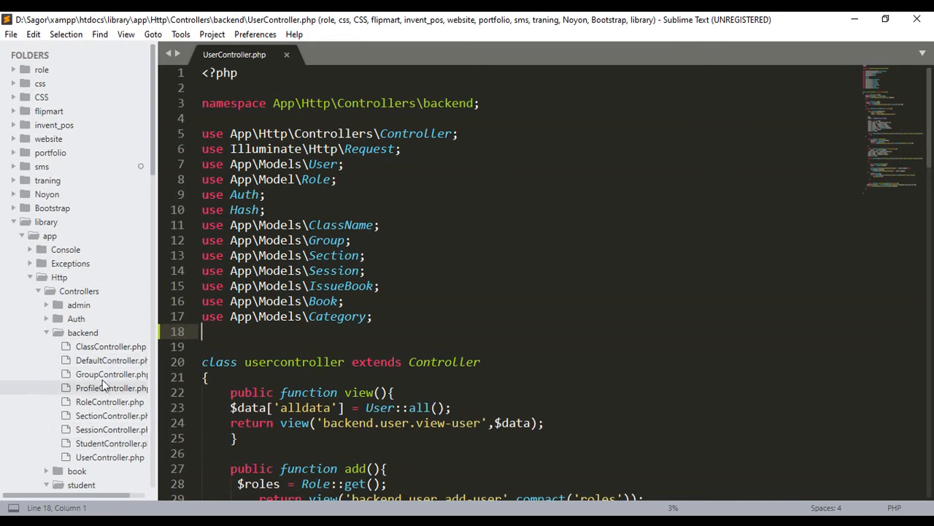
pyautogui.click(49, 332)
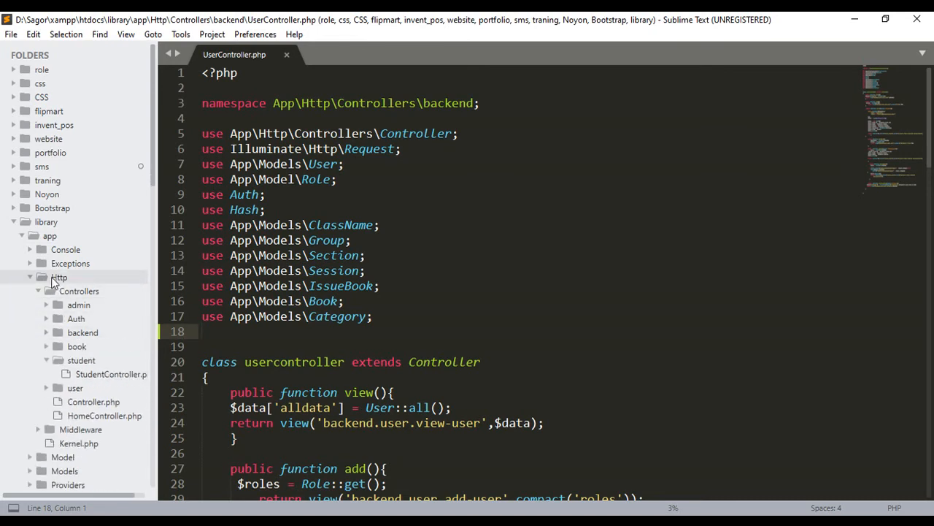
pyautogui.click(14, 222)
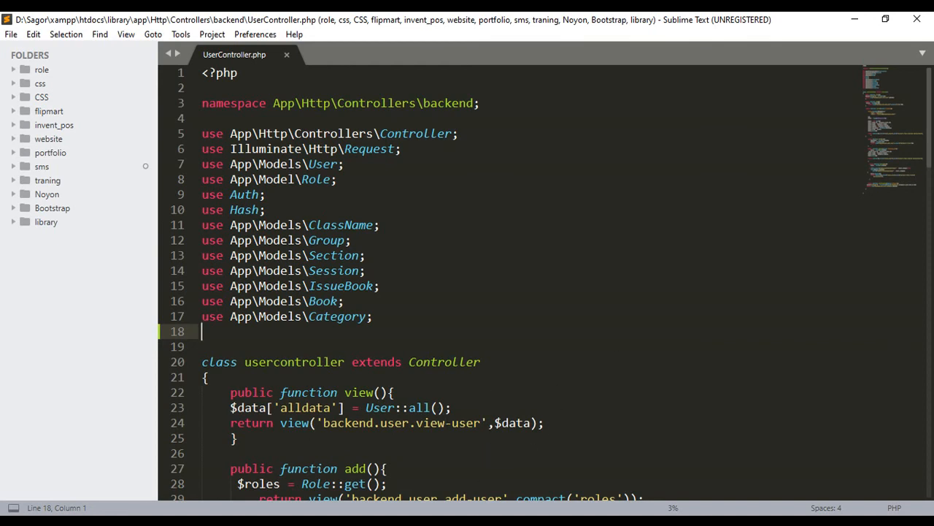
# - Switch back to the browser and view the student choices in the Add Book Issue form and the class choices in the student registration form
pyautogui.hotkey('alt', 'Tab')
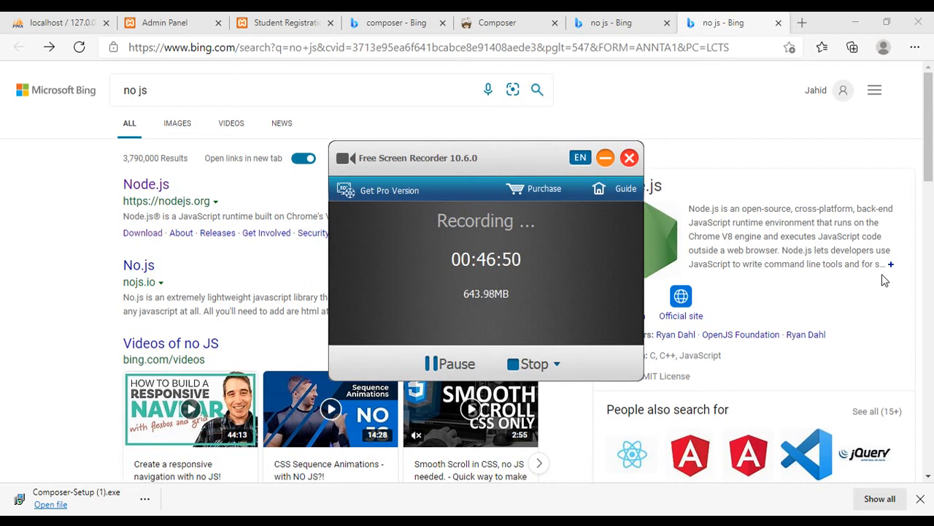
pyautogui.click(605, 158)
pyautogui.click(158, 22)
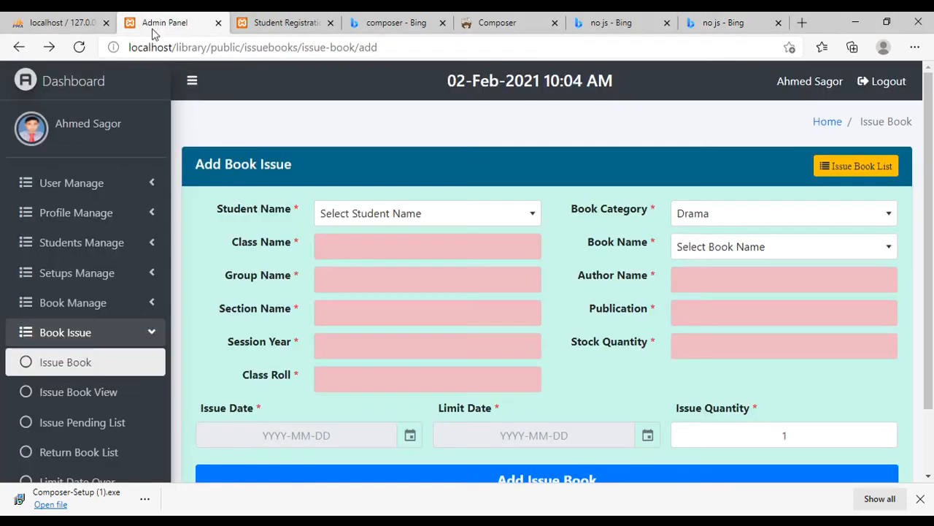
pyautogui.click(415, 213)
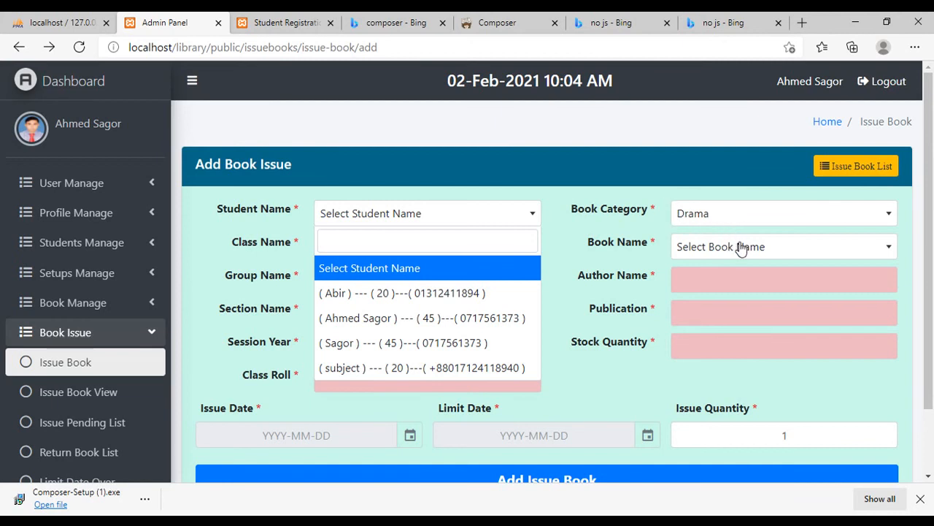
pyautogui.click(301, 24)
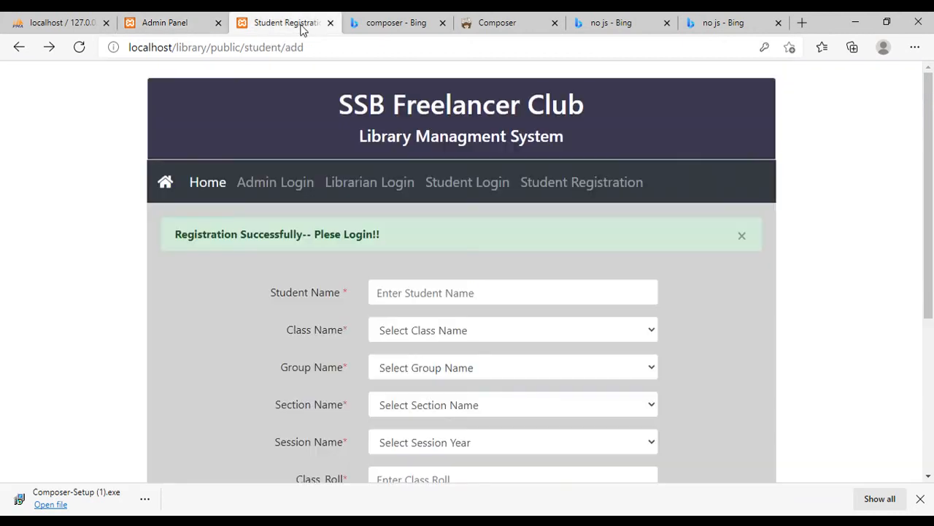
pyautogui.click(477, 332)
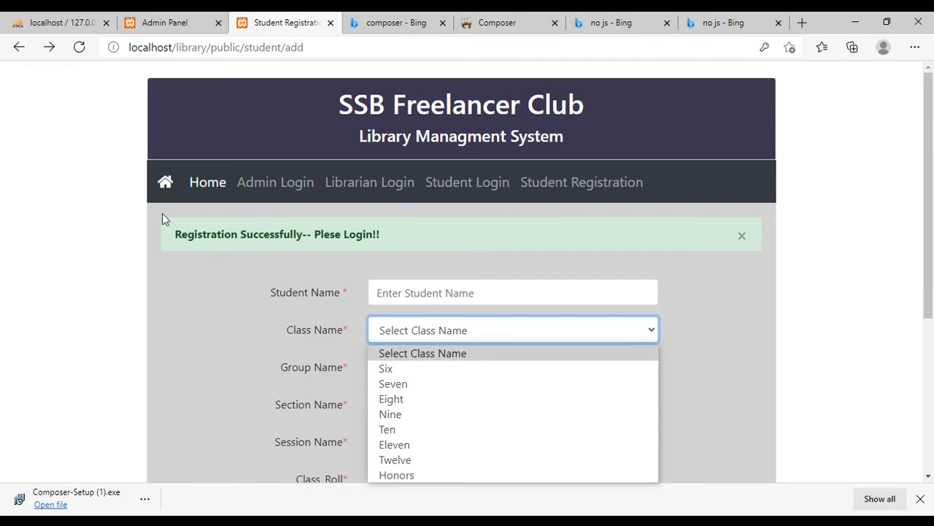
# - Expand the library database in phpMyAdmin and browse the users table's rows across its columns
pyautogui.click(156, 25)
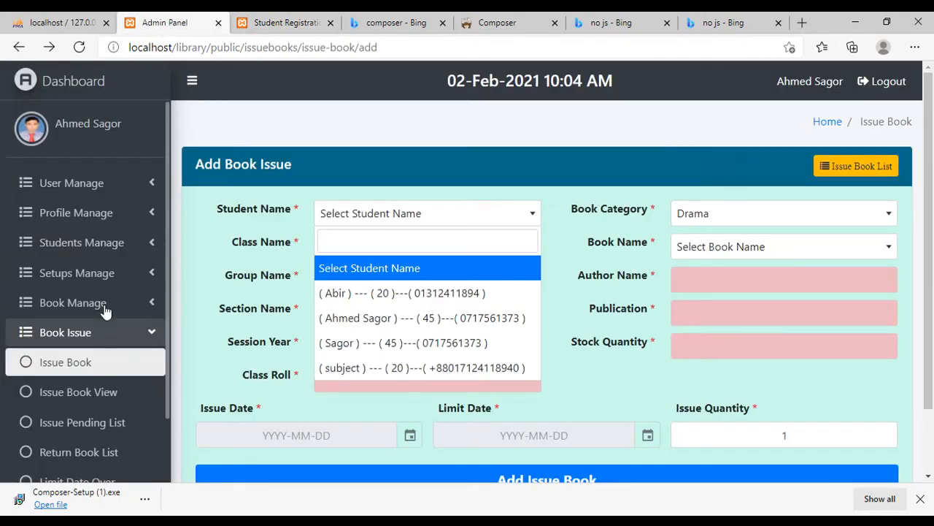
pyautogui.click(65, 23)
pyautogui.click(12, 391)
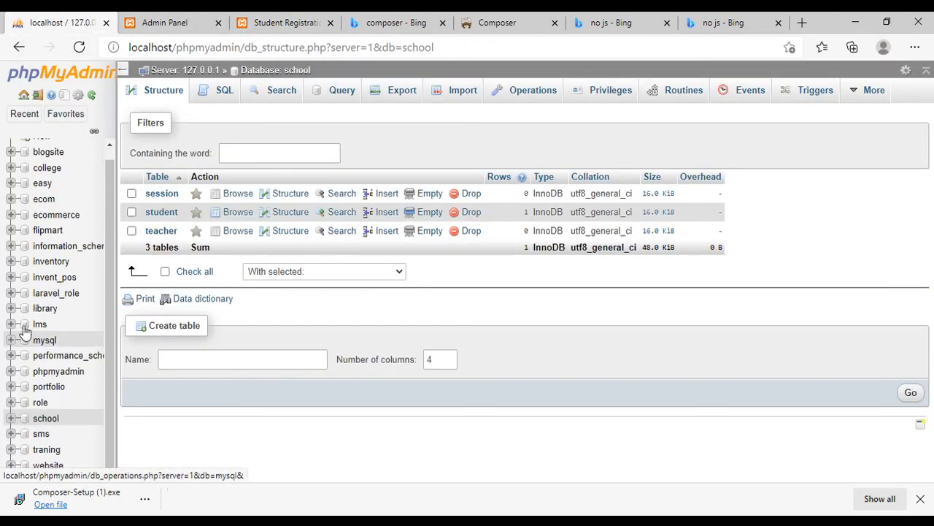
pyautogui.click(12, 309)
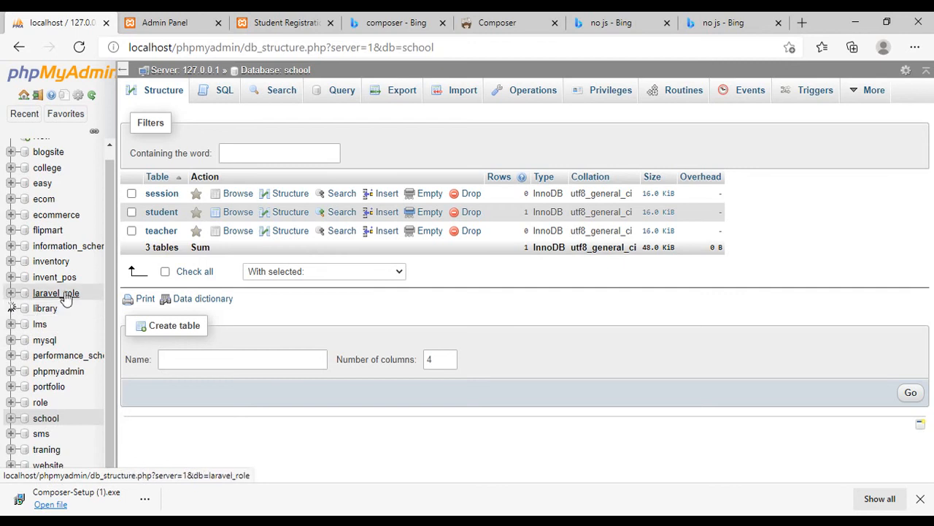
pyautogui.scroll(-3, 76, 314)
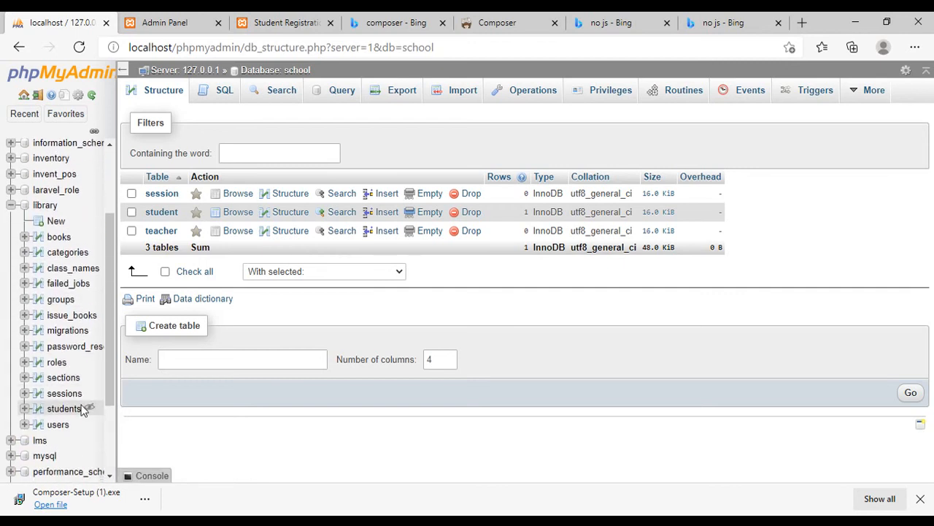
pyautogui.click(59, 424)
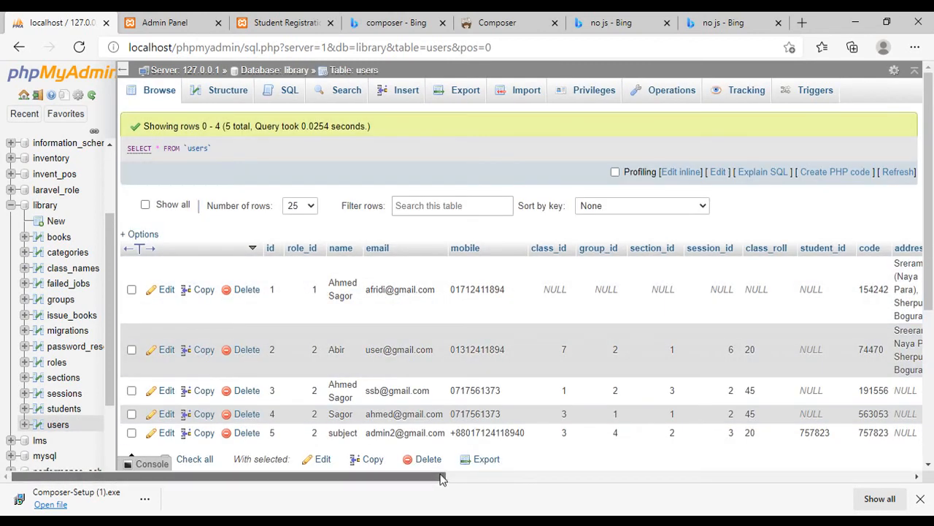
pyautogui.moveTo(441, 478); pyautogui.dragTo(525, 478)
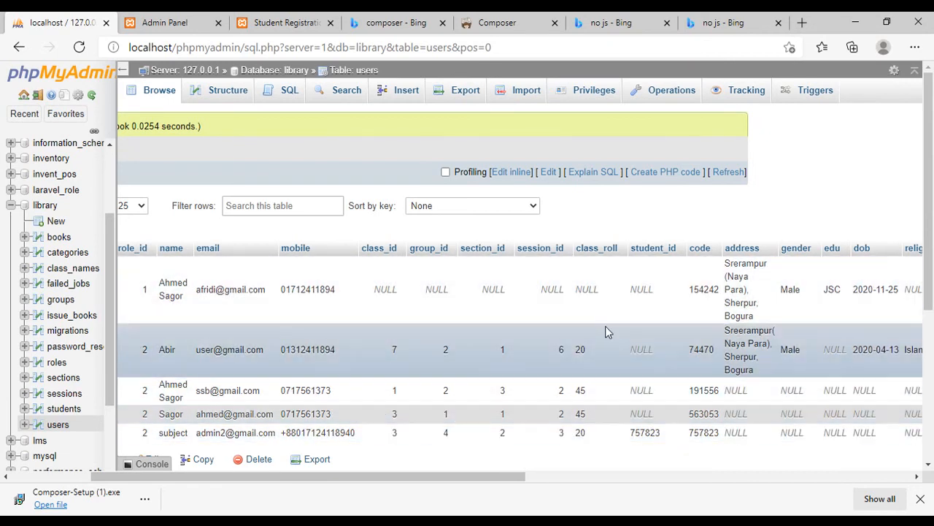
# - Return to the student registration page, view the class name options, dismiss the registration message, and review the form's fields
pyautogui.click(319, 29)
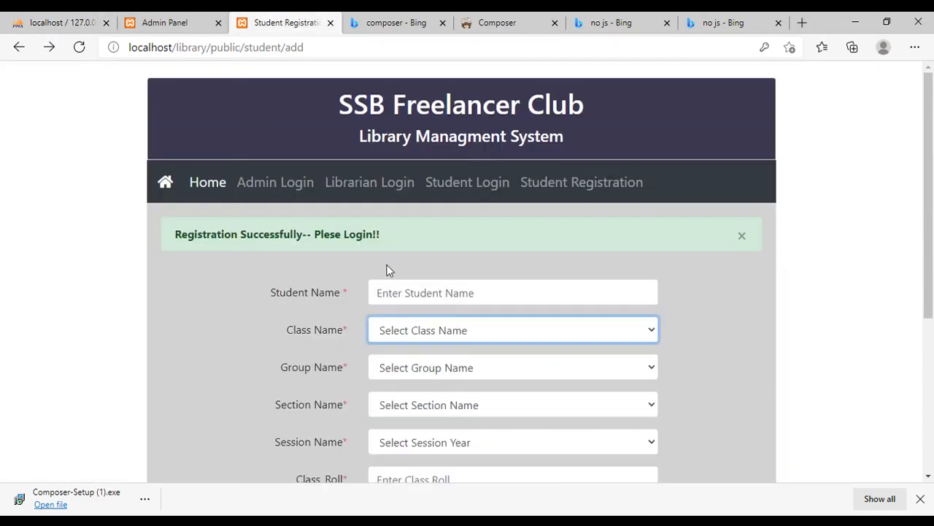
pyautogui.click(470, 335)
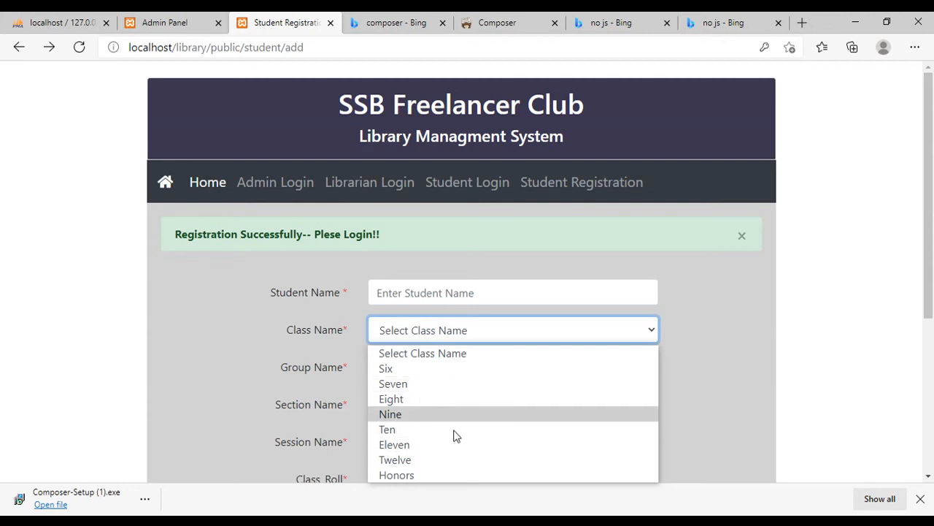
pyautogui.click(687, 300)
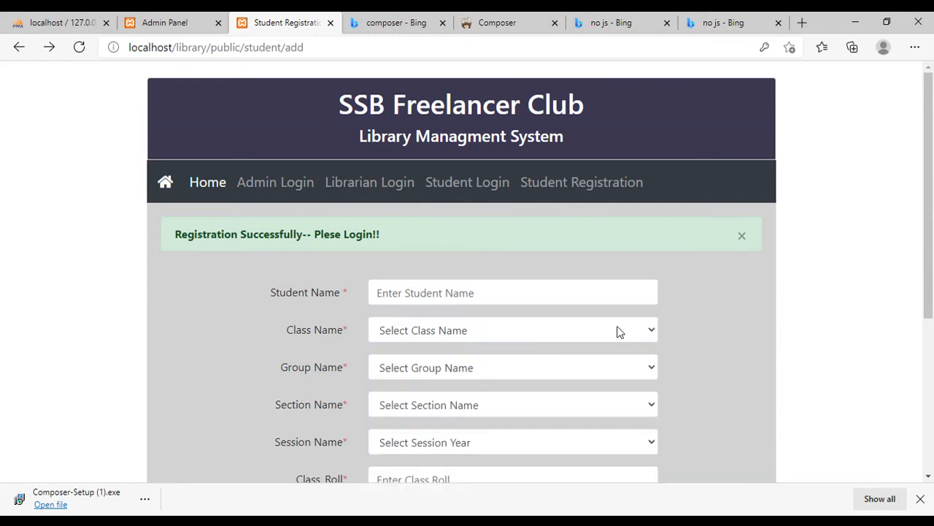
pyautogui.click(741, 236)
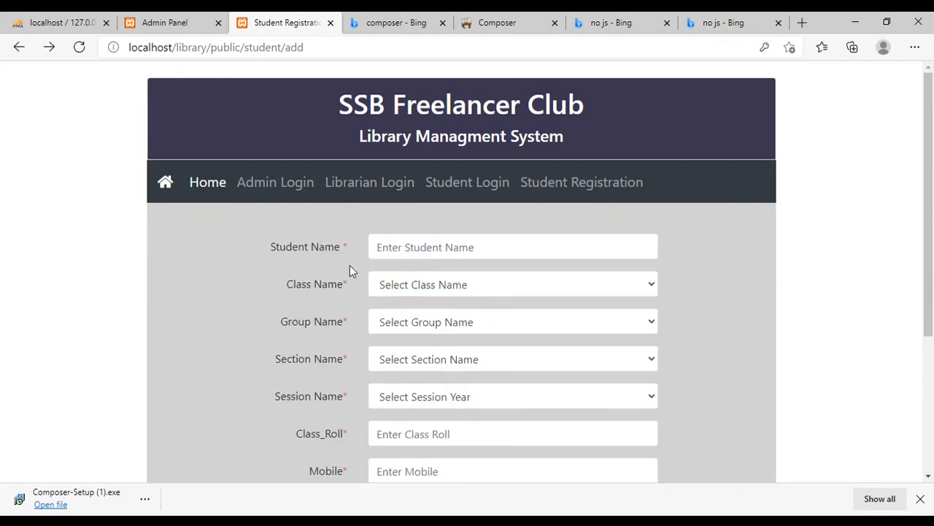
pyautogui.scroll(-3, 453, 259)
pyautogui.scroll(2, 576, 246)
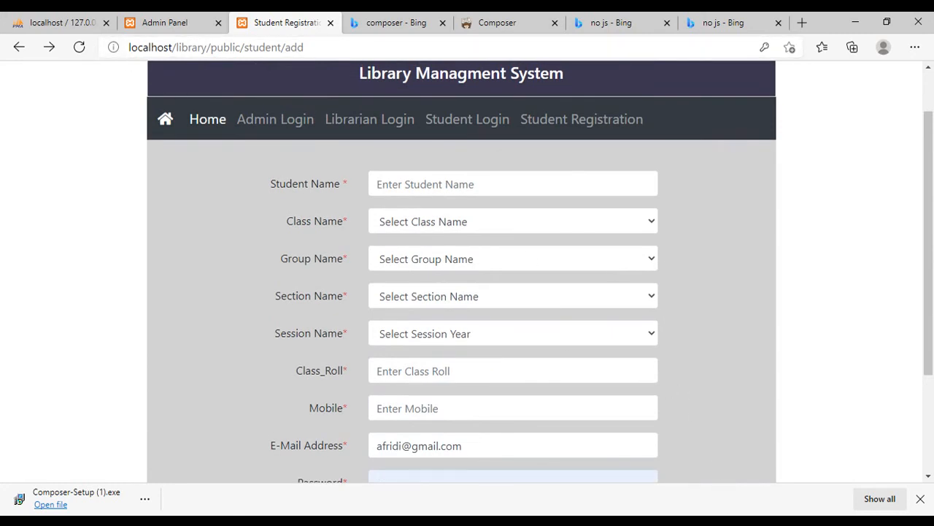
# - Minimize the browser, open the Bootstrap project's index.html page in it, and look through the SSB Learning Institute home page
pyautogui.hotkey('alt', 'Tab')
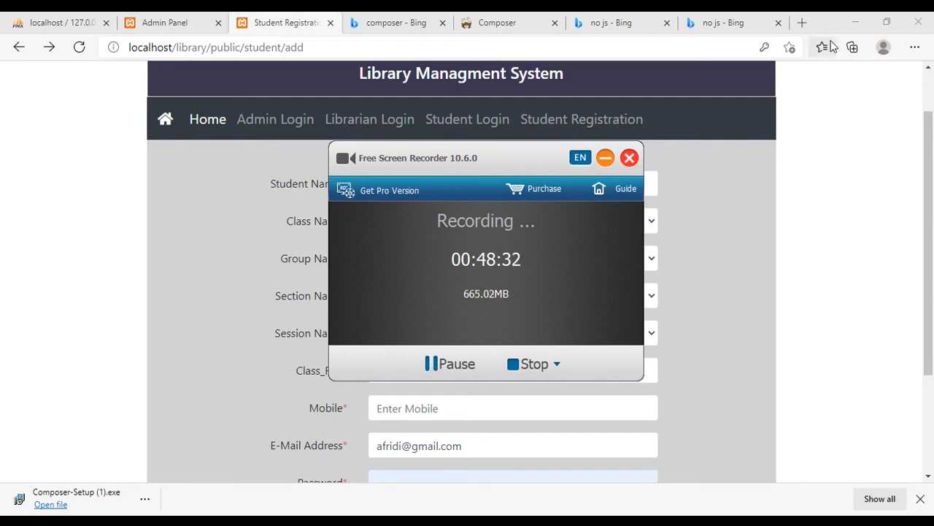
pyautogui.click(856, 23)
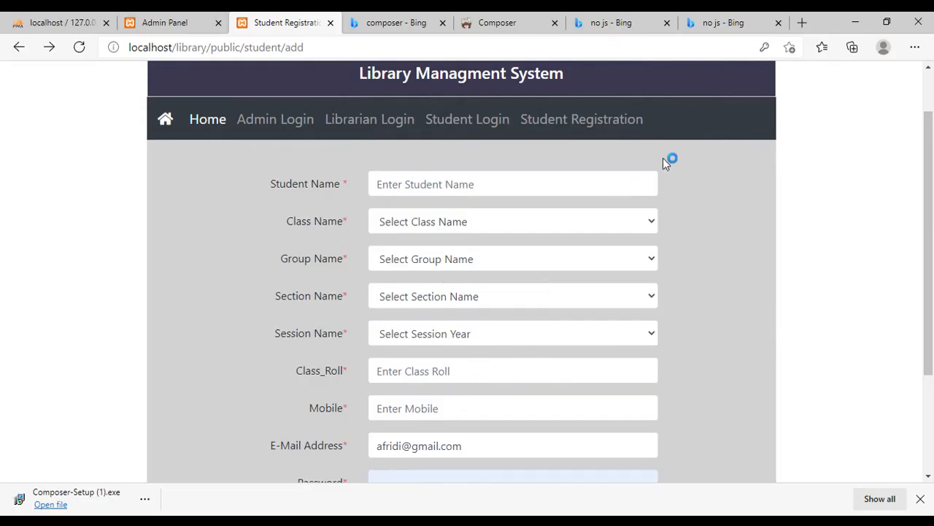
pyautogui.moveTo(663, 157); pyautogui.dragTo(835, 28)
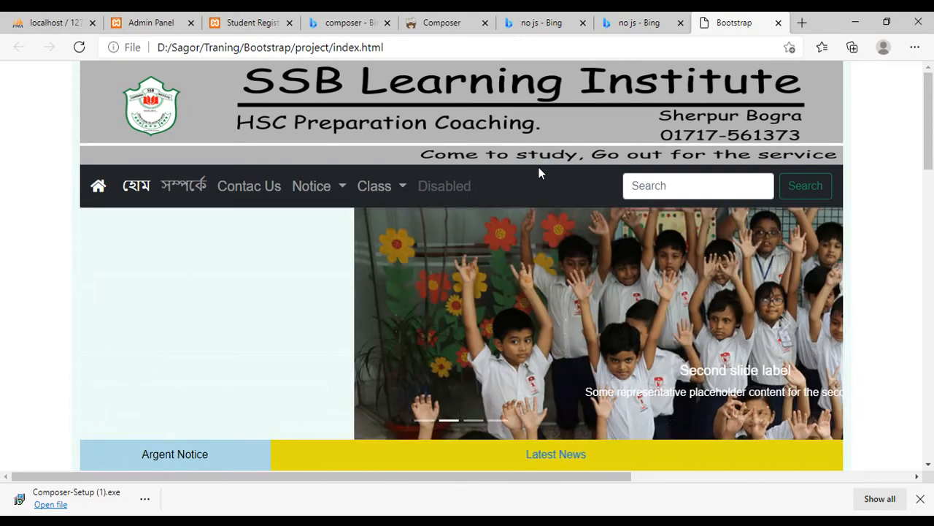
pyautogui.hotkey('alt', 'Tab')
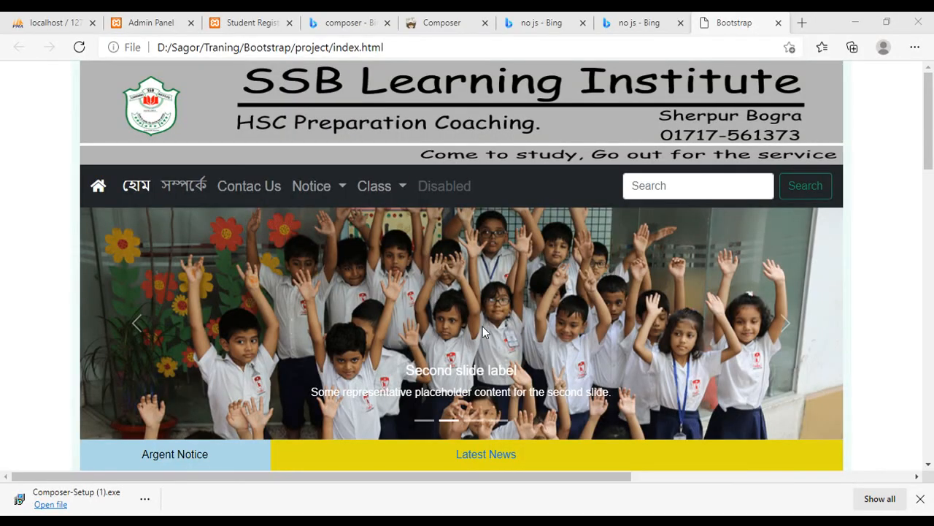
pyautogui.click(547, 301)
pyautogui.scroll(-1, 546, 301)
pyautogui.scroll(1, 547, 301)
pyautogui.scroll(-1, 548, 305)
pyautogui.scroll(1, 548, 305)
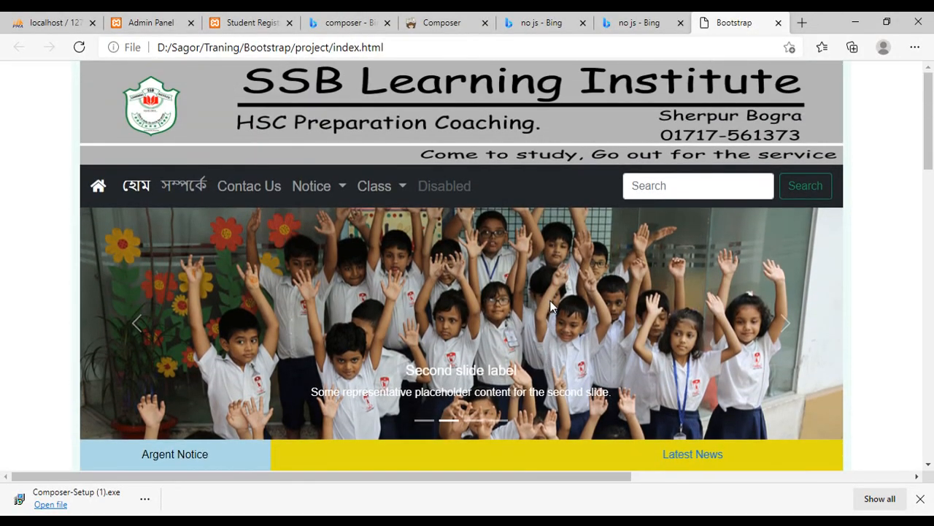